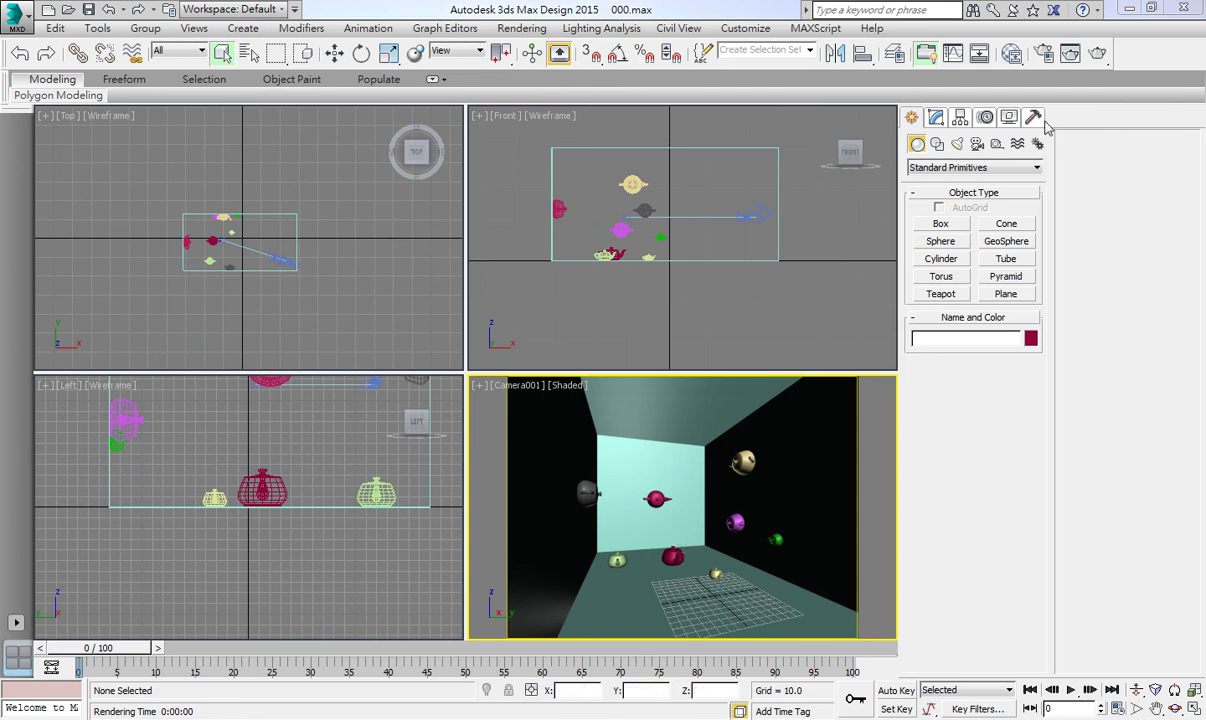
# - Create a standard Target Spot light pointing down at the teapots in the Front view
pyautogui.click(957, 144)
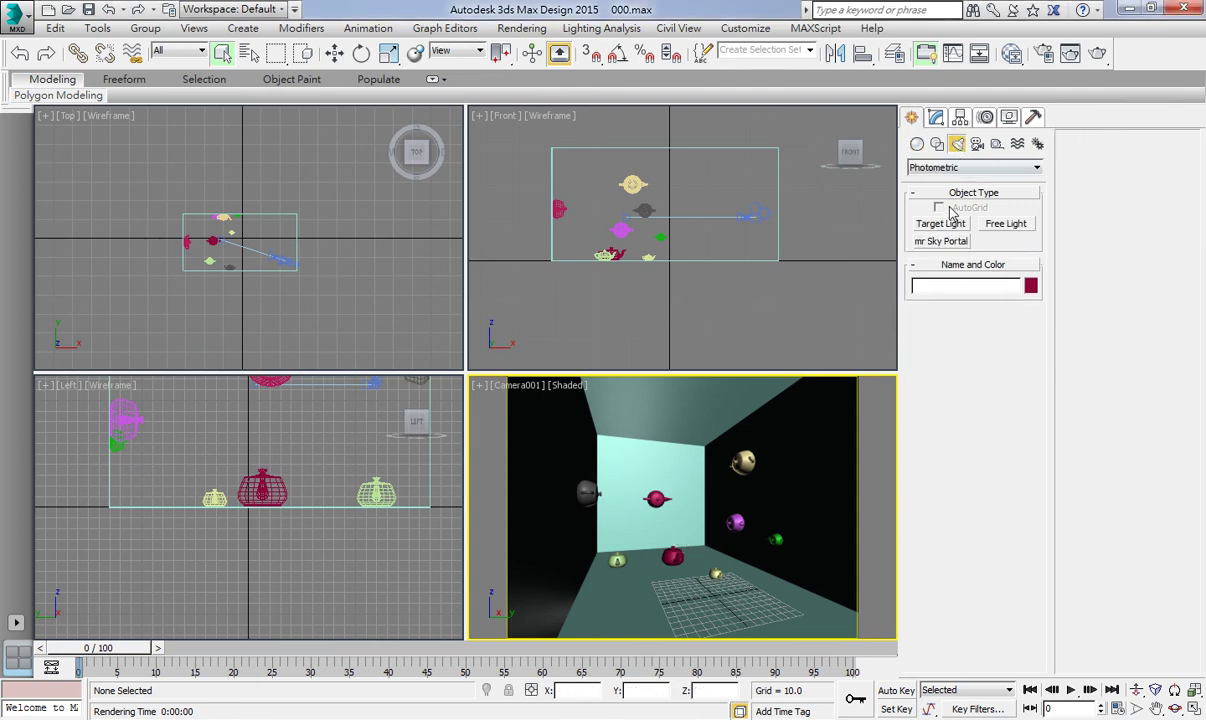
pyautogui.click(935, 167)
pyautogui.click(933, 194)
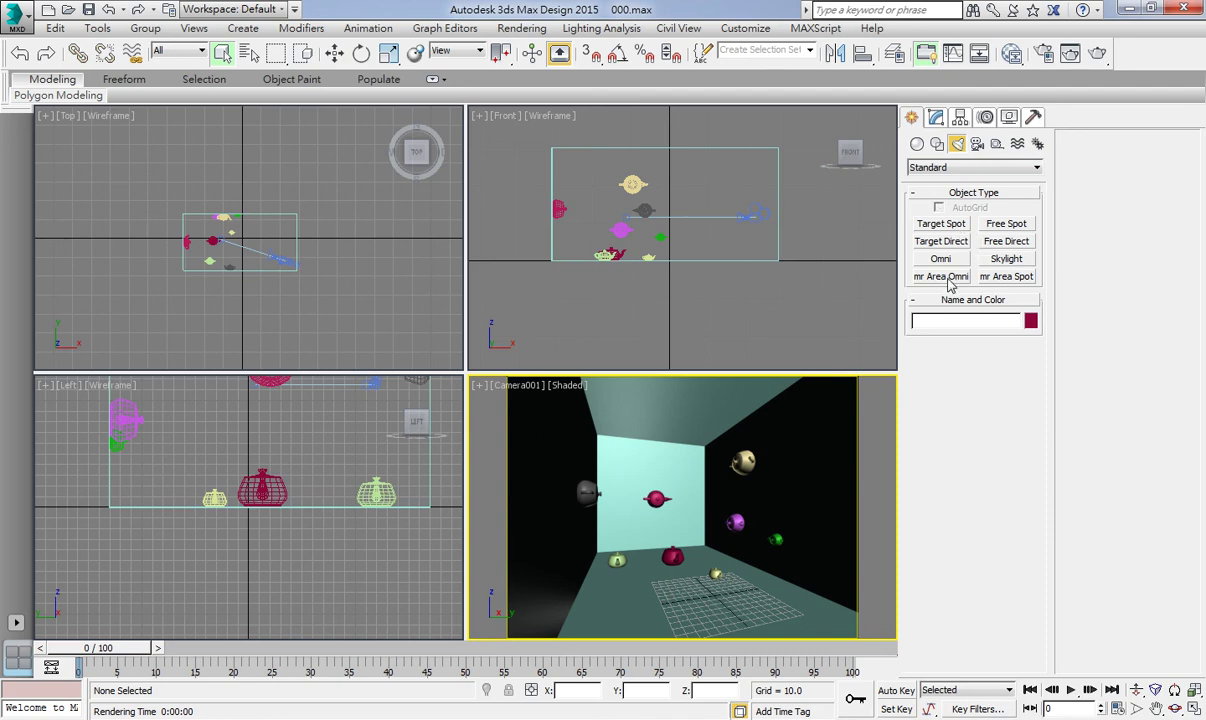
pyautogui.click(940, 223)
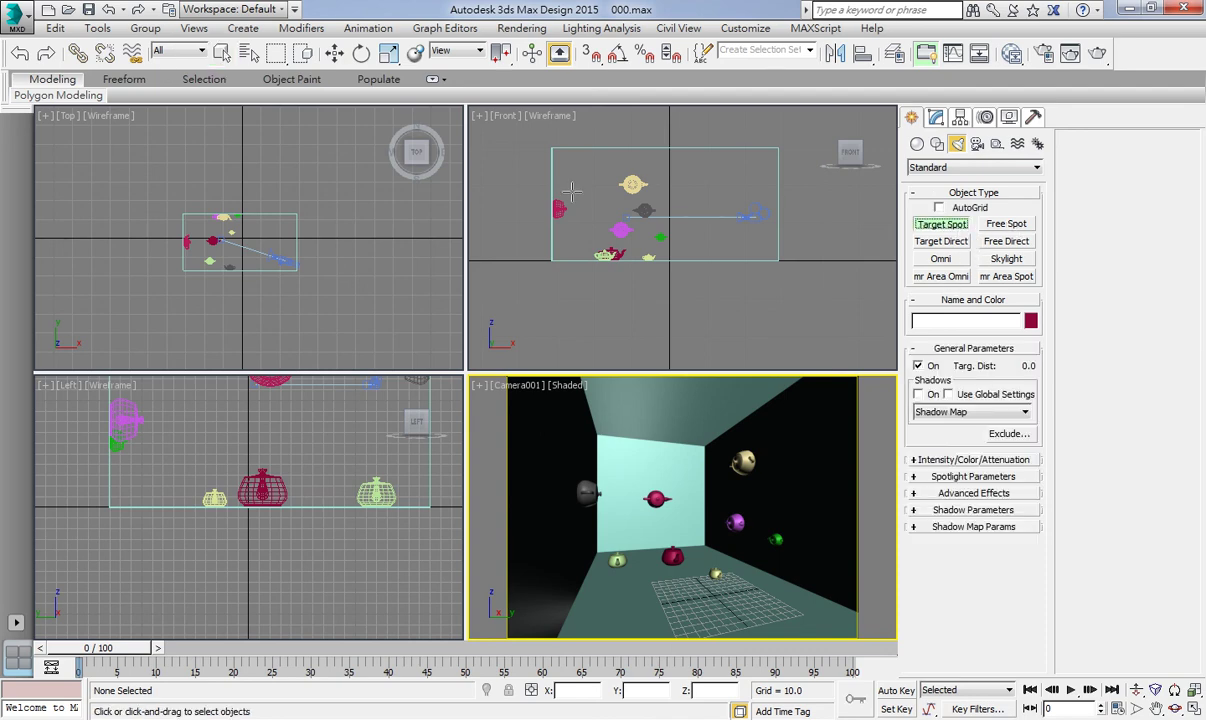
pyautogui.moveTo(598, 178)
pyautogui.mouseDown()
pyautogui.moveTo(614, 226)
pyautogui.moveTo(600, 245)
pyautogui.mouseUp()
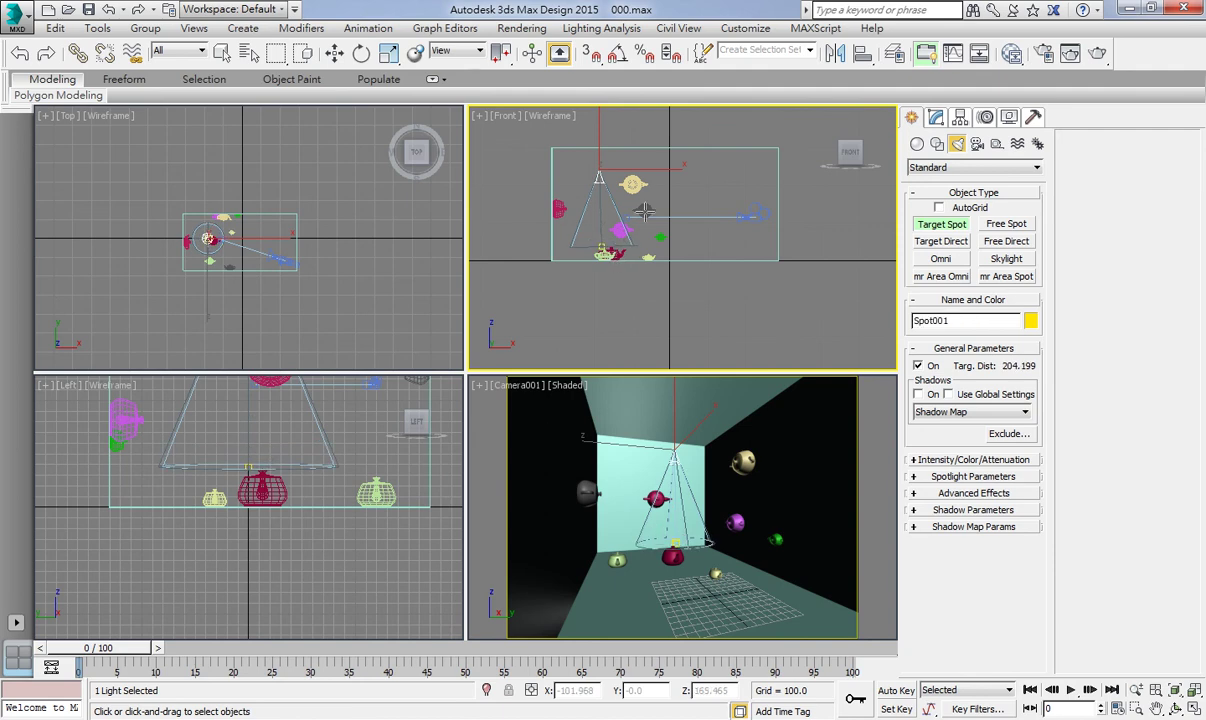
pyautogui.rightClick(262, 260)
# - Move Spot001 further back along Y in the Top view, then reselect it
pyautogui.scroll(5, 220, 254)
pyautogui.scroll(4, 220, 254)
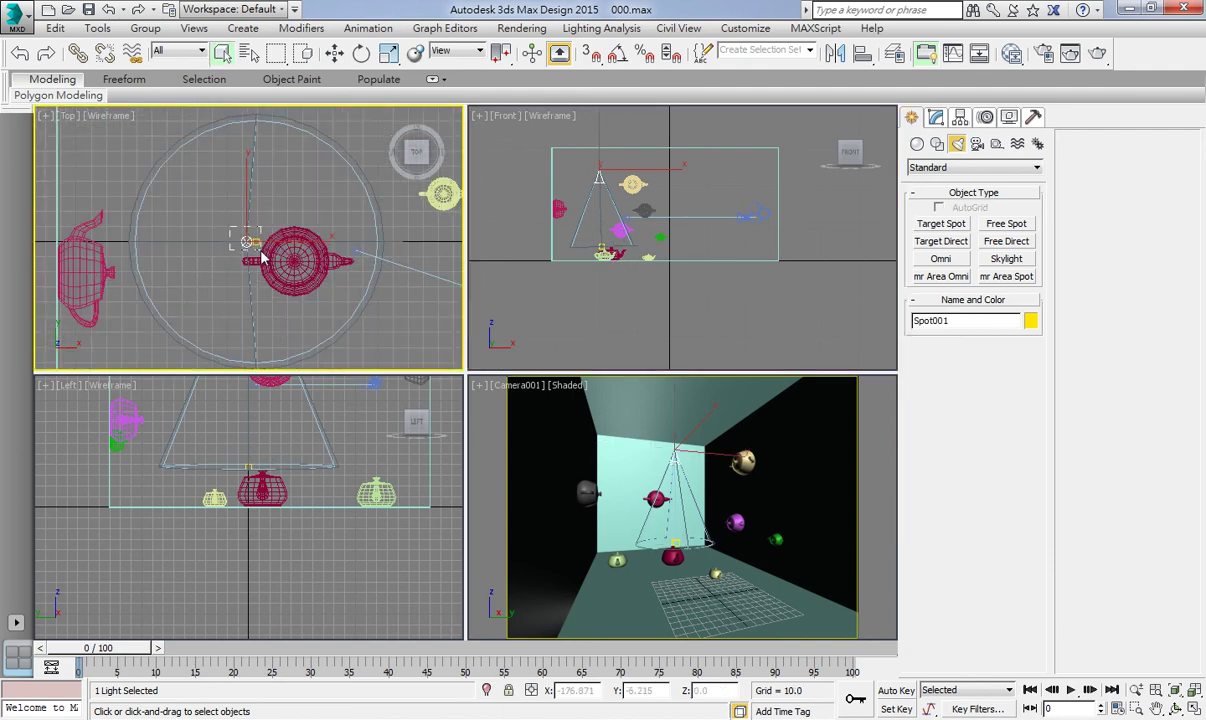
pyautogui.moveTo(245, 243); pyautogui.dragTo(258, 300, button='middle')
pyautogui.rightClick(258, 300)
pyautogui.click(285, 300)
pyautogui.scroll(-3, 280, 300)
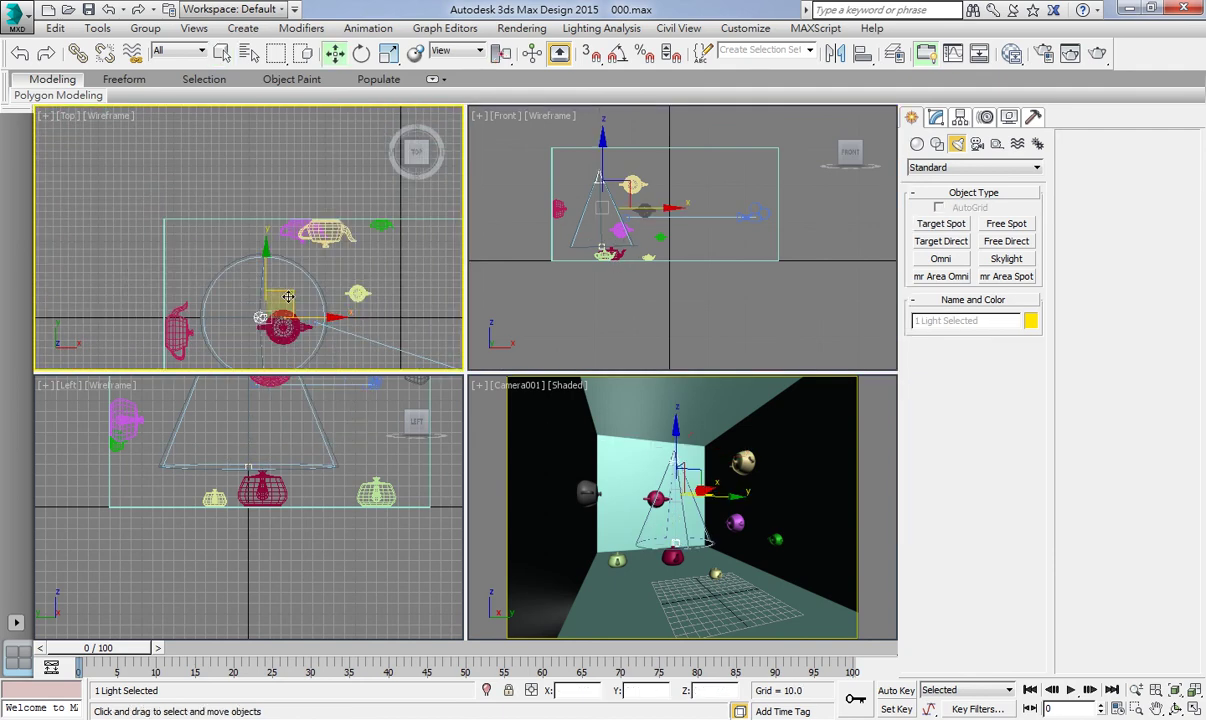
pyautogui.moveTo(275, 300); pyautogui.dragTo(275, 221)
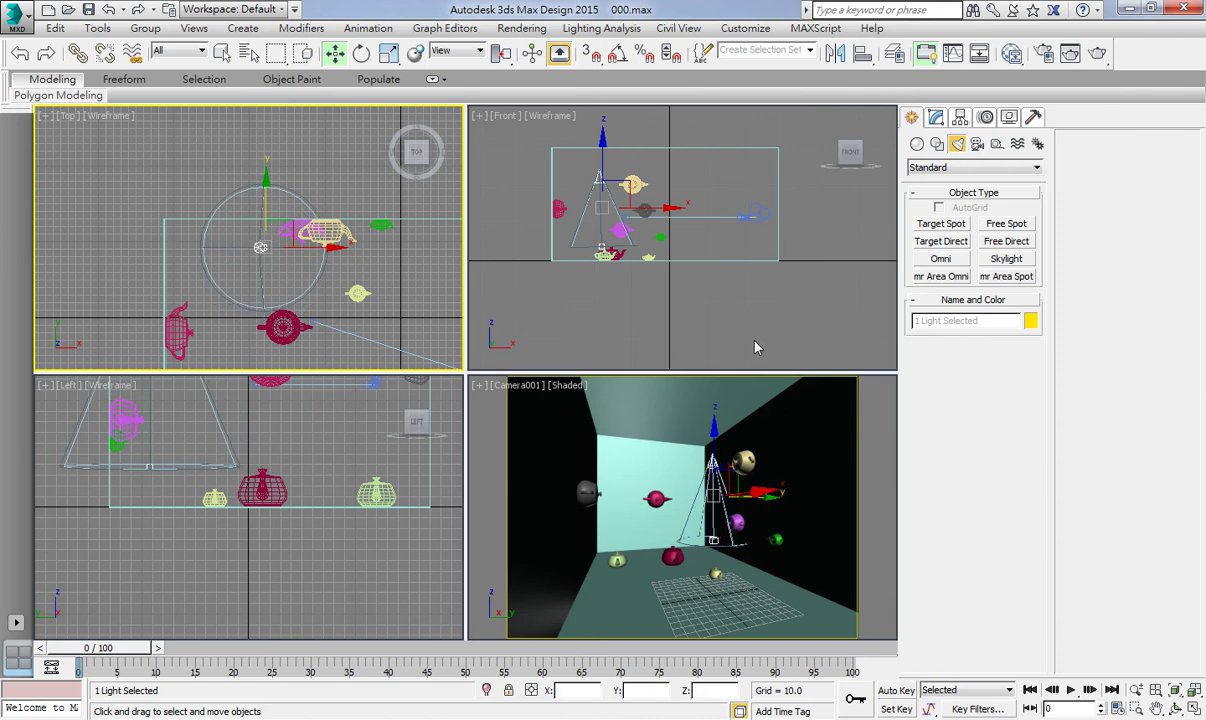
pyautogui.click(724, 221)
pyautogui.click(600, 178)
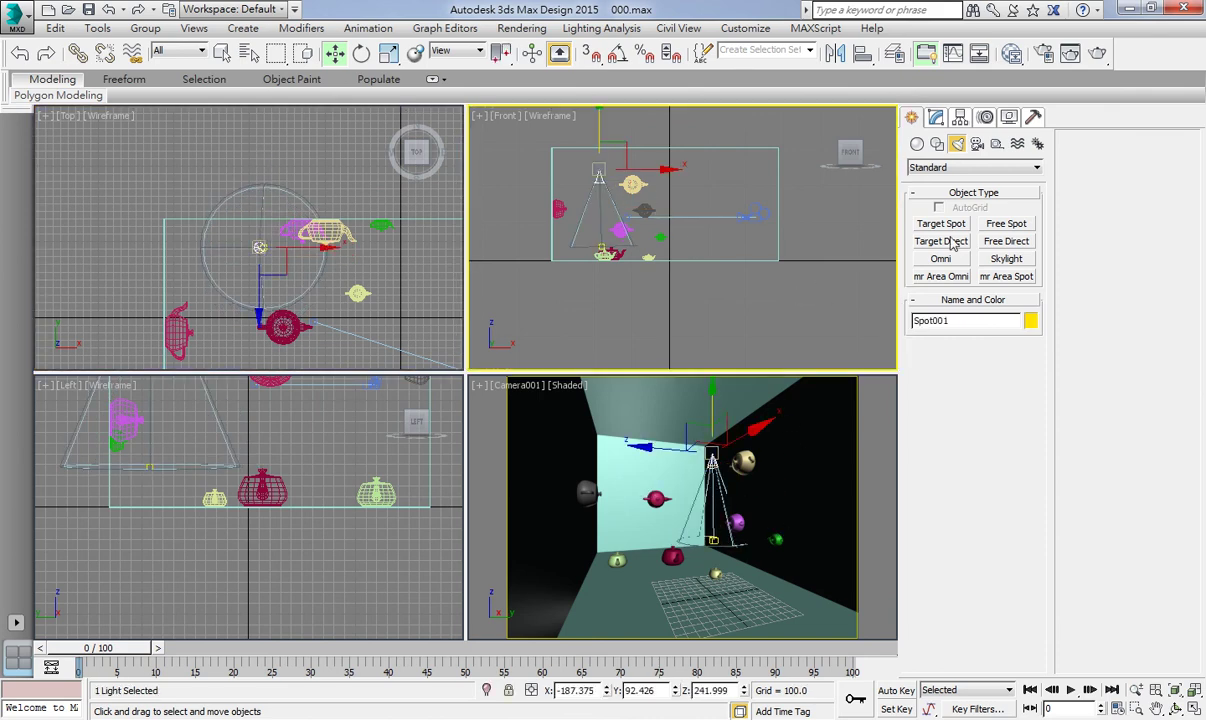
# - Turn on Spot001's shadows in the Modify panel and set the shadow type to VRayShadow
pyautogui.click(935, 117)
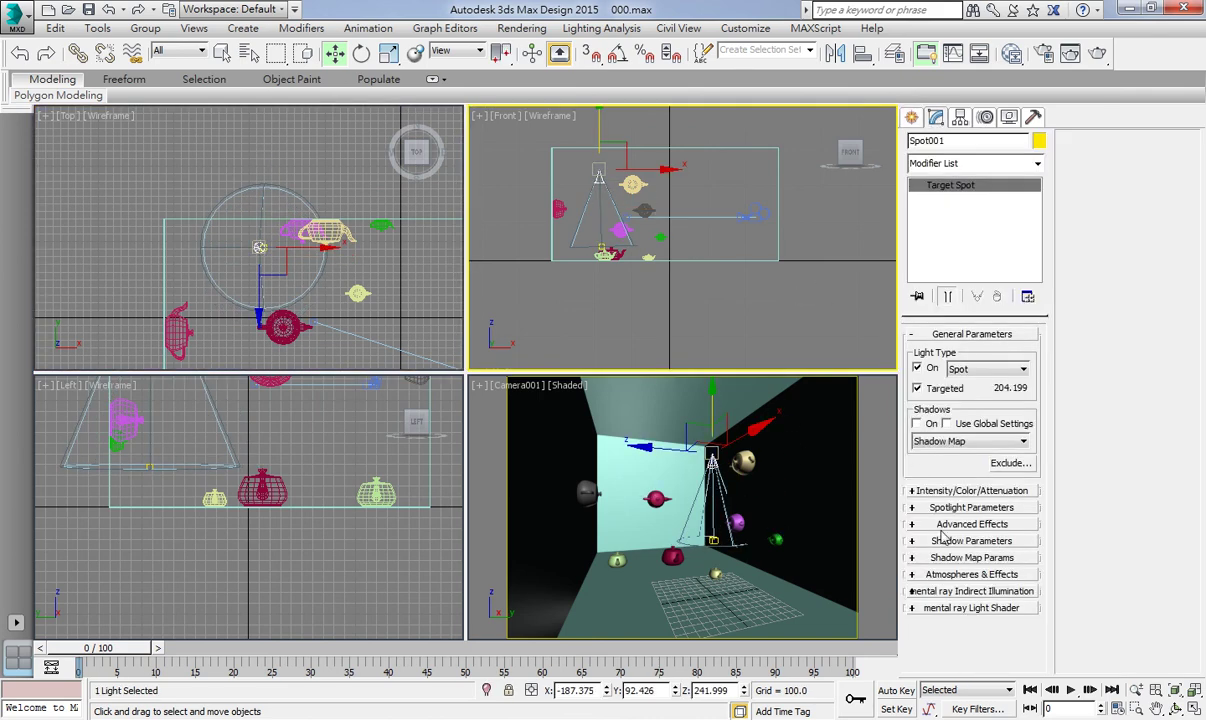
pyautogui.rightClick(782, 489)
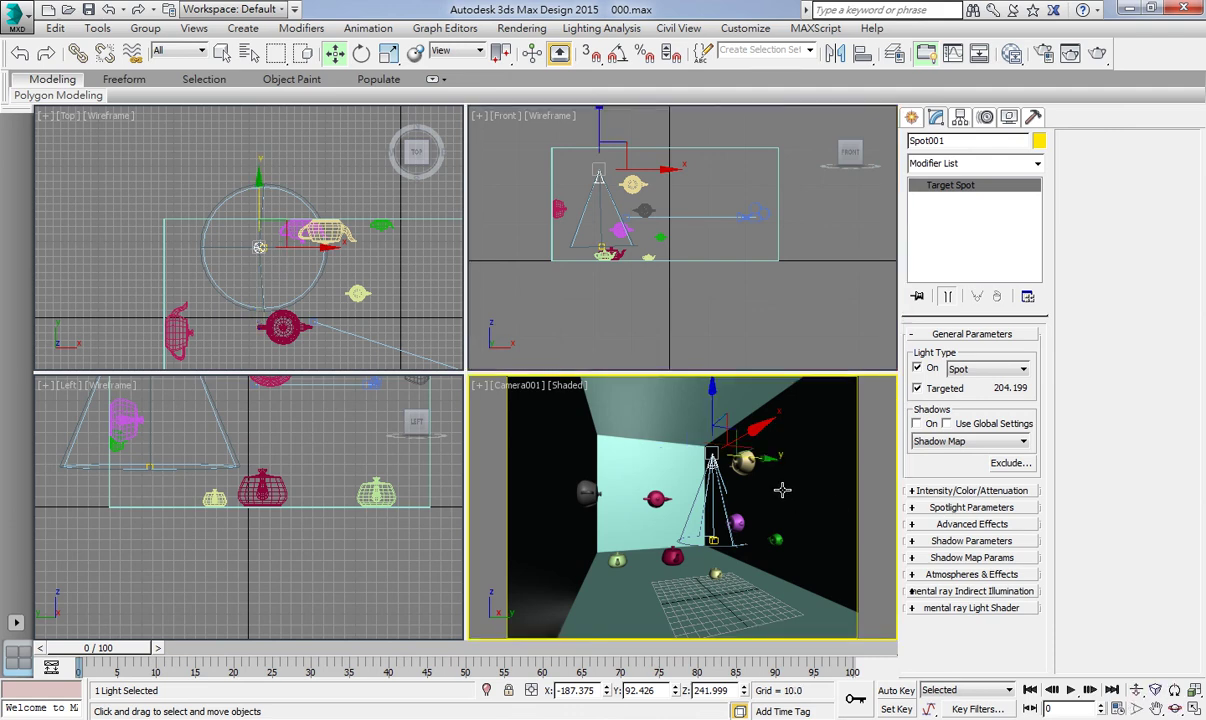
pyautogui.click(917, 424)
pyautogui.click(927, 445)
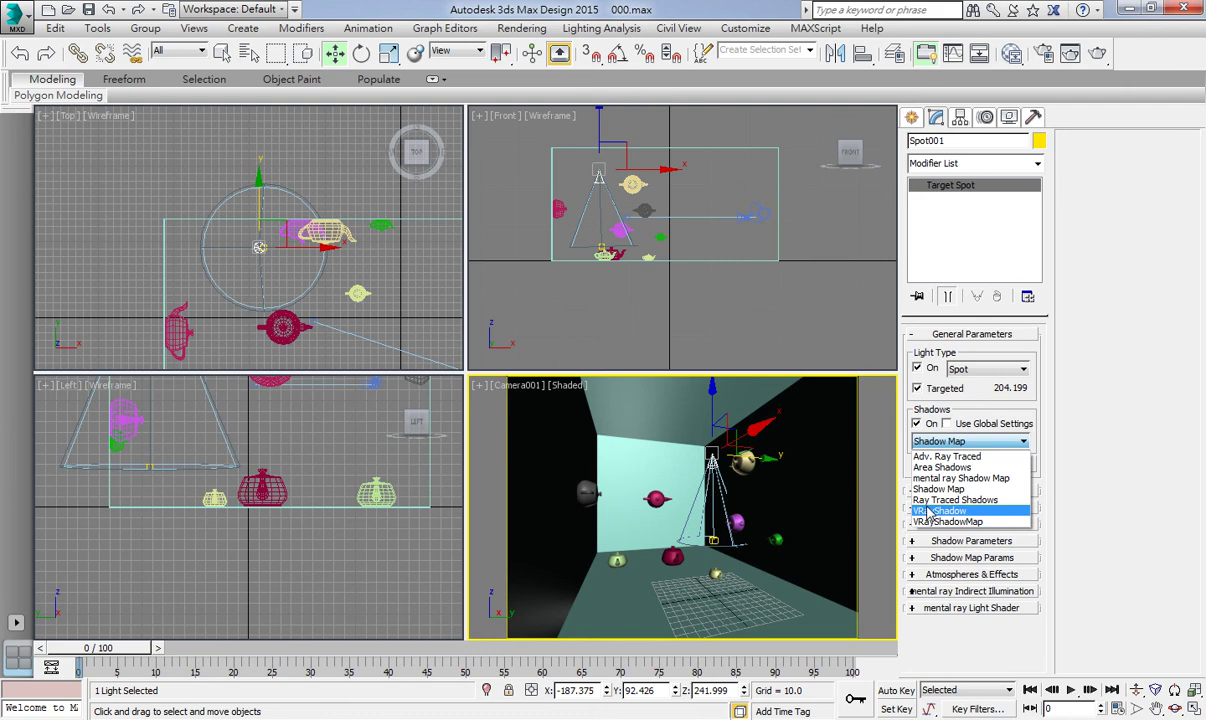
pyautogui.click(929, 511)
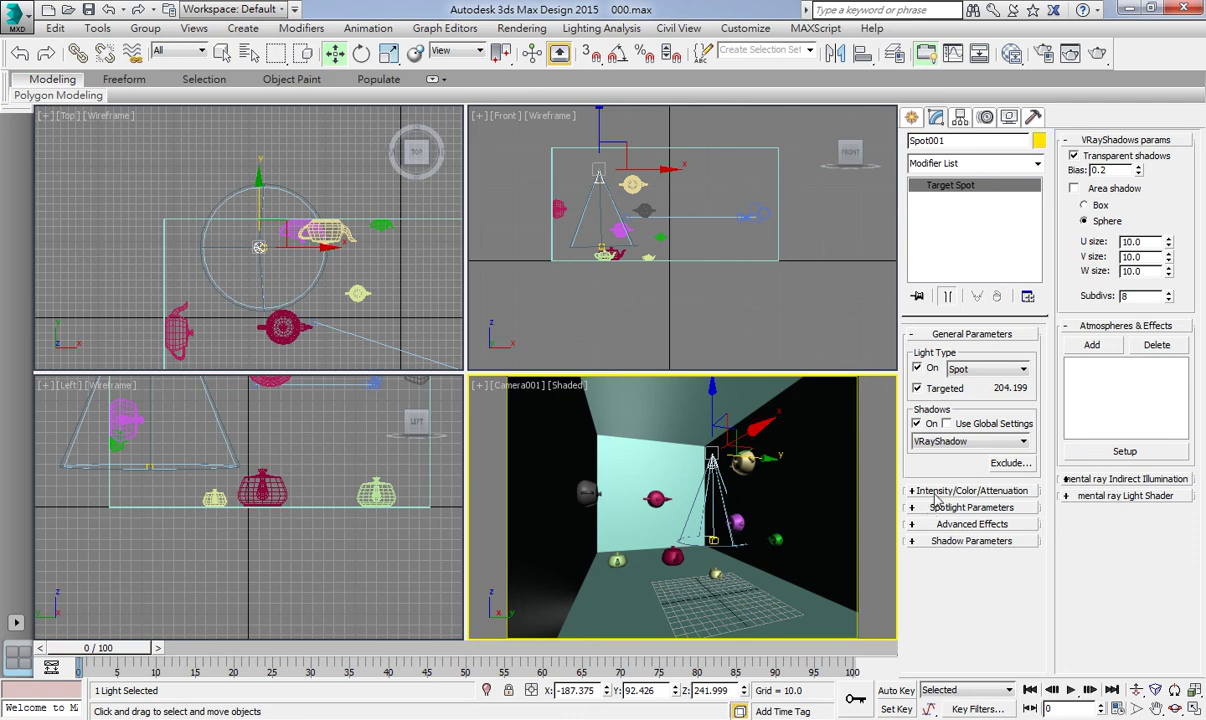
pyautogui.click(945, 441)
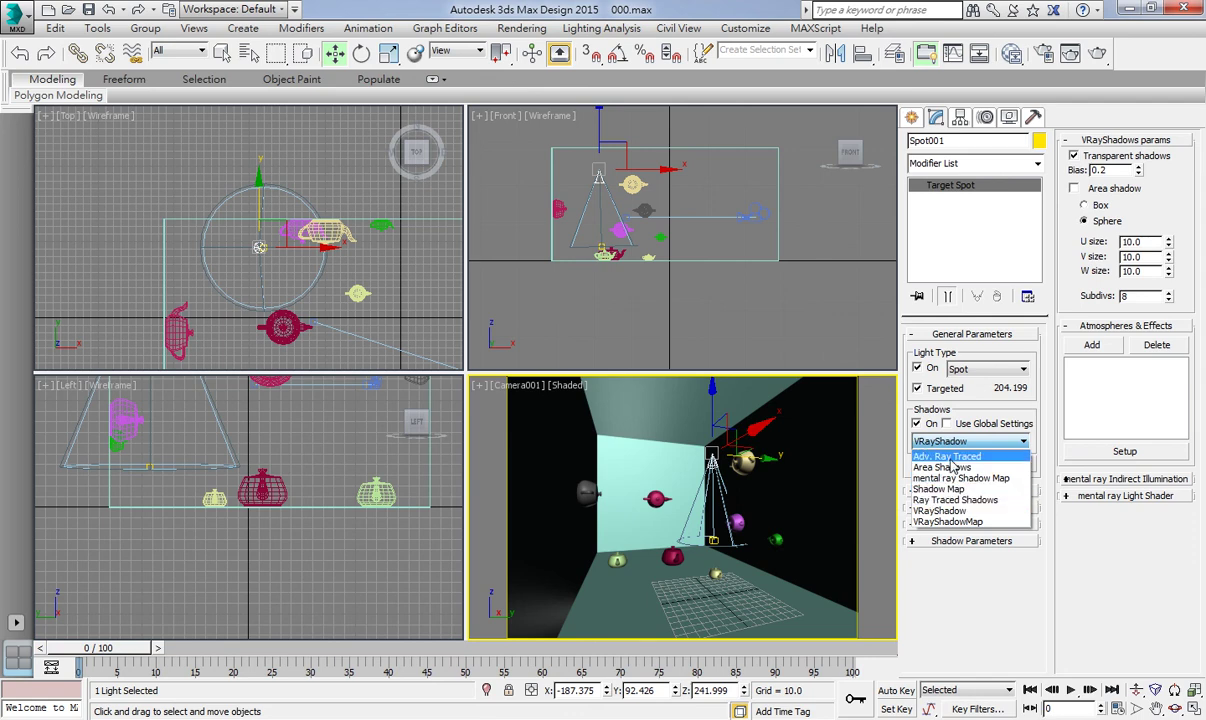
pyautogui.click(946, 512)
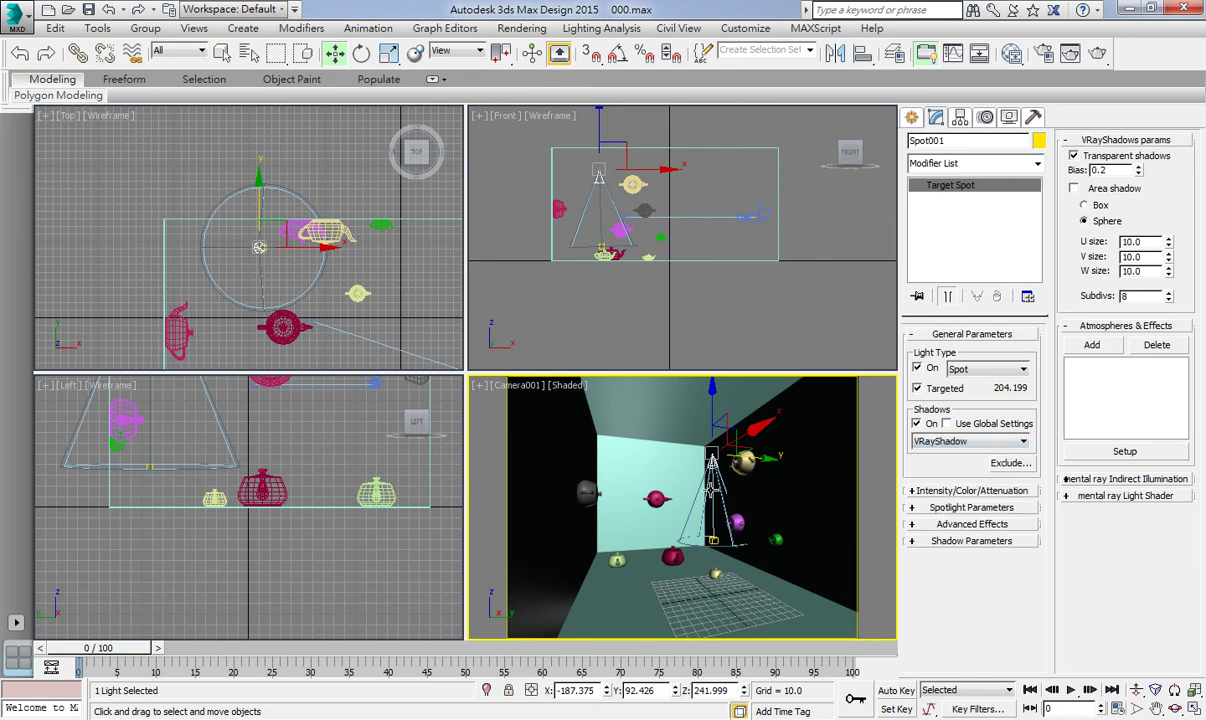
# - Assign V-Ray Adv 3.20.02 as the production renderer in Render Setup
pyautogui.click(1043, 53)
pyautogui.moveTo(680, 78); pyautogui.dragTo(425, 78)
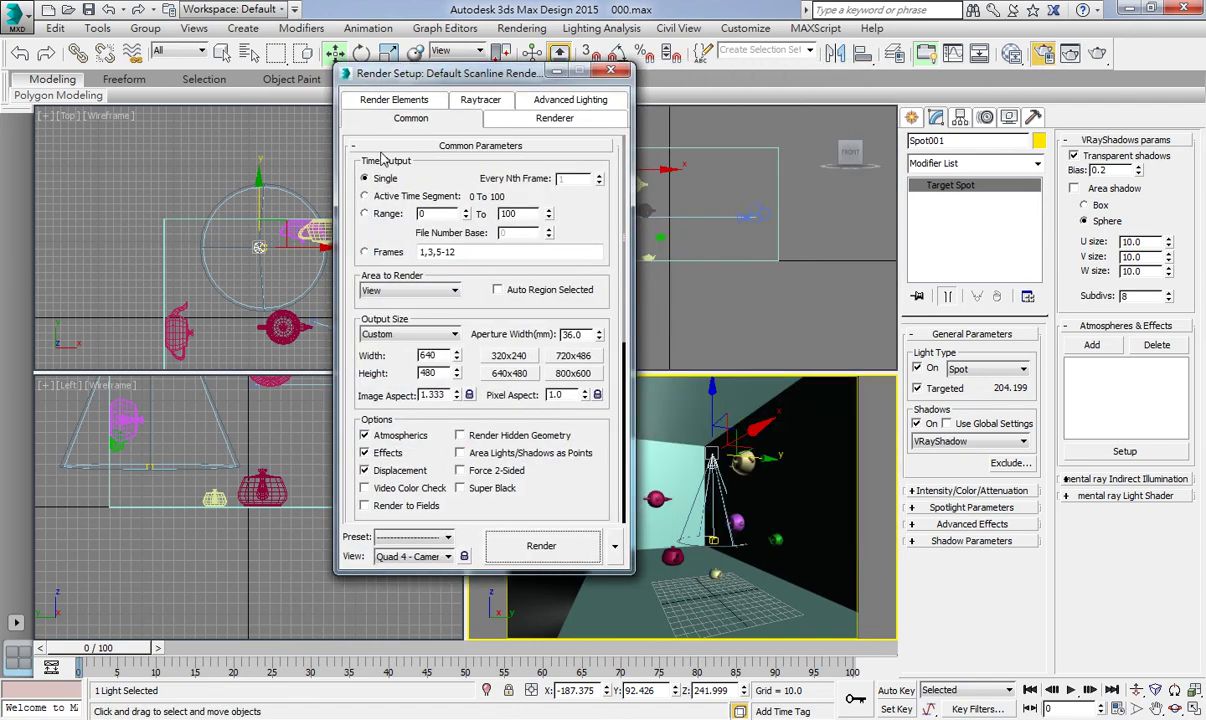
pyautogui.click(357, 145)
pyautogui.click(357, 196)
pyautogui.click(575, 219)
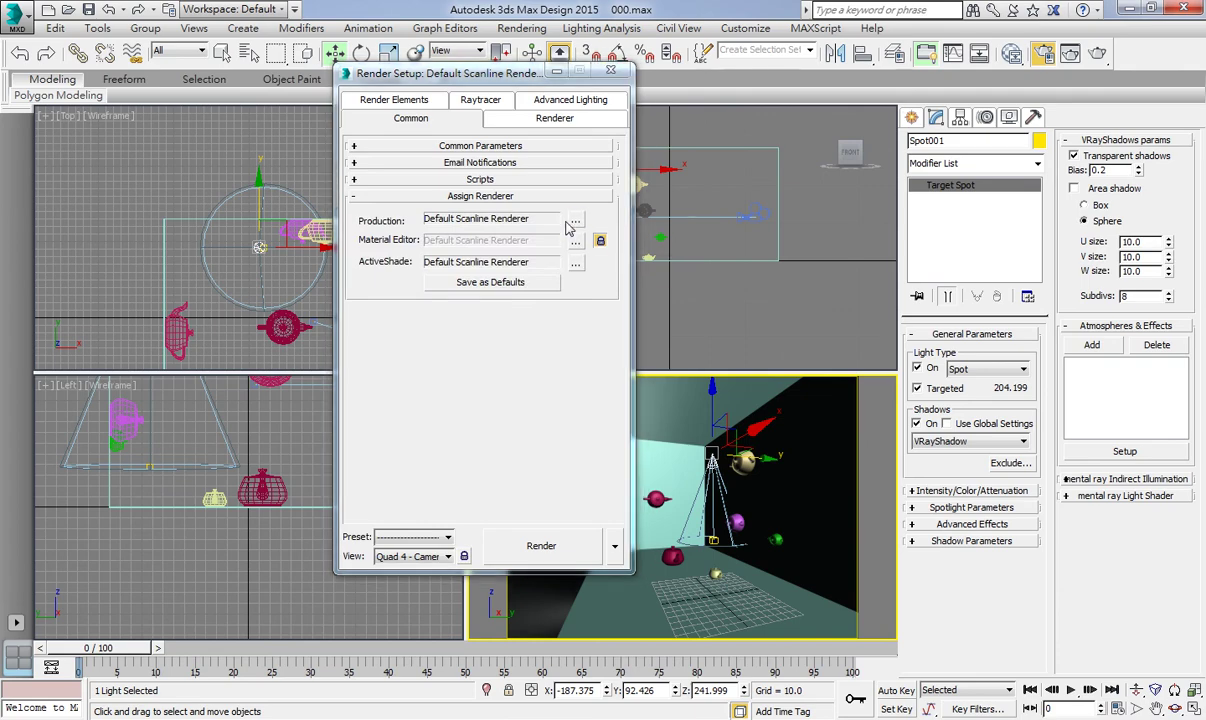
pyautogui.click(417, 250)
pyautogui.doubleClick(418, 250)
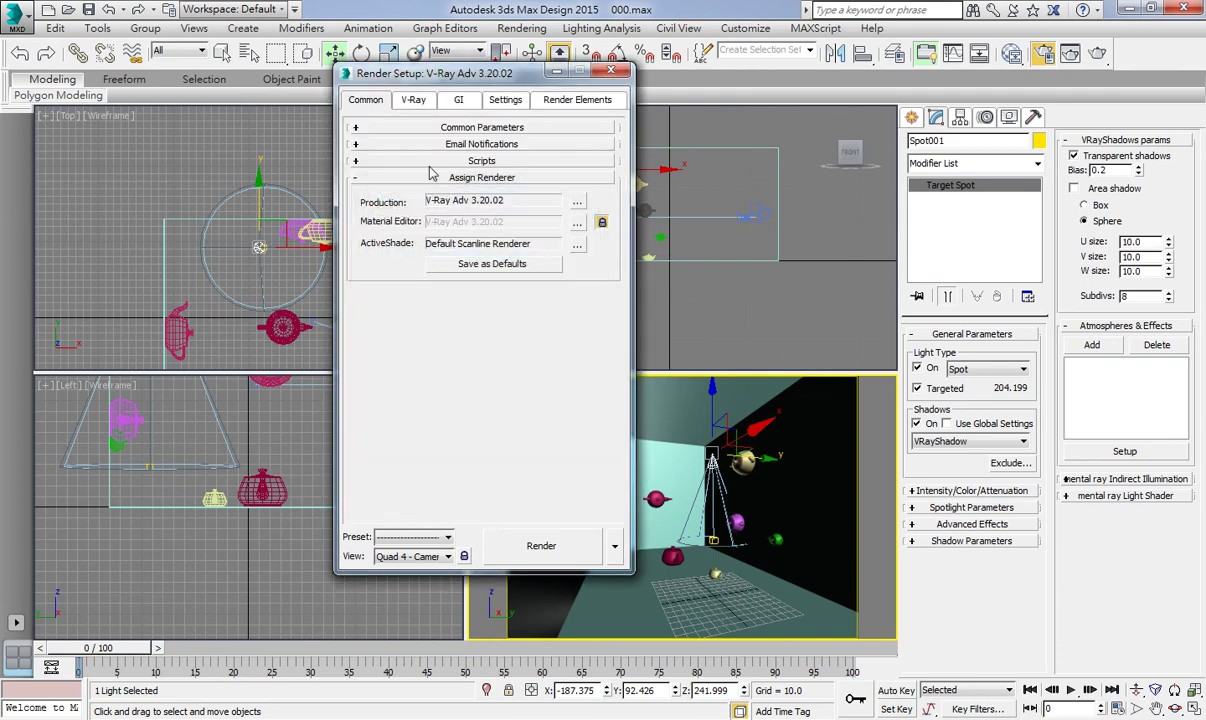
# - Set the image sampler to Adaptive subdivision, disable the image filter, and render the camera view
pyautogui.click(414, 100)
pyautogui.click(357, 161)
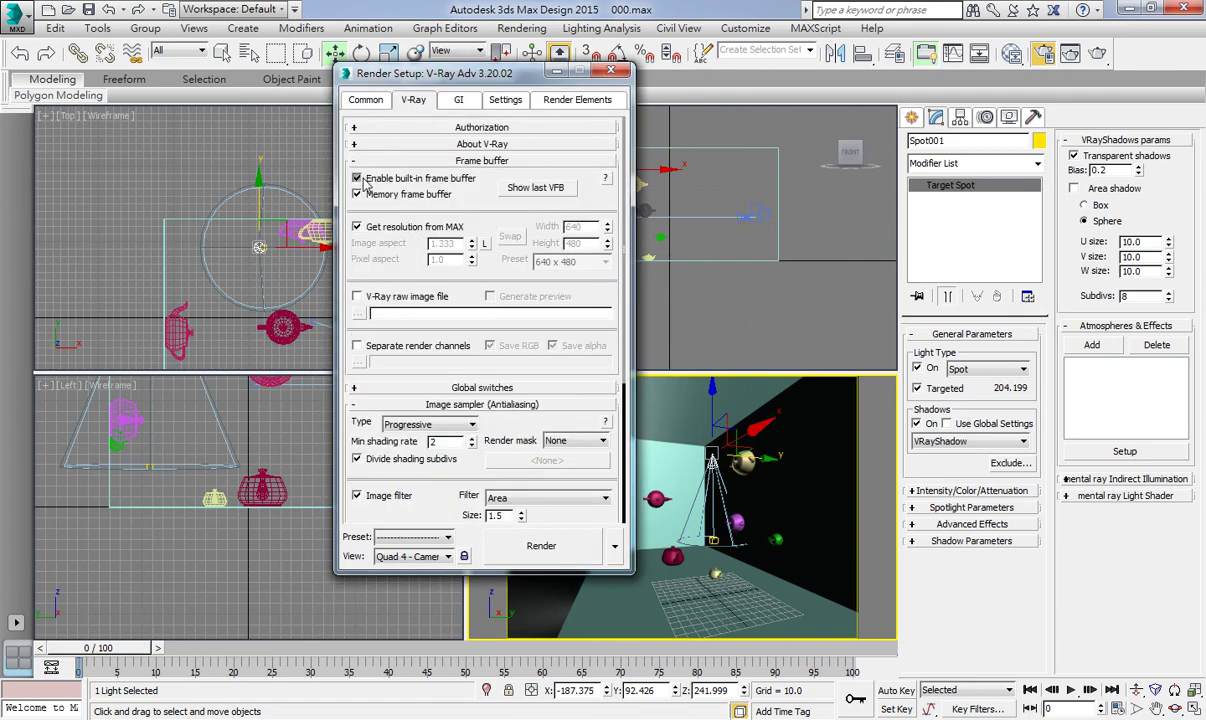
pyautogui.click(357, 161)
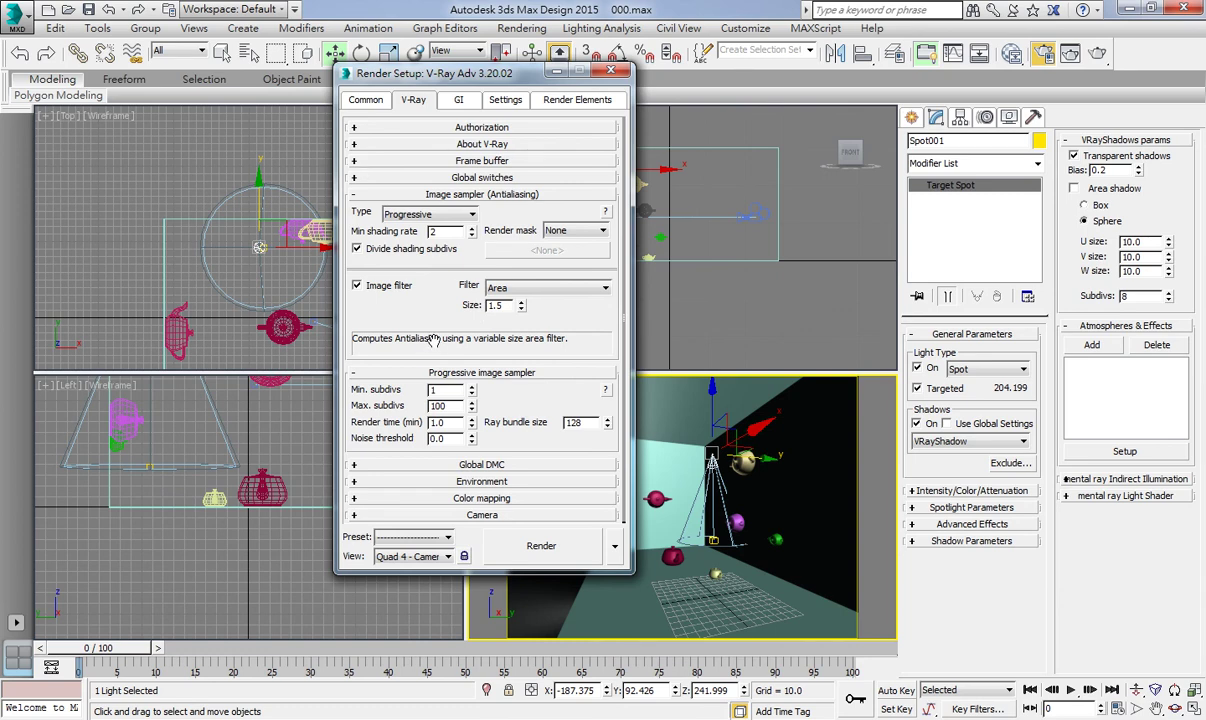
pyautogui.click(401, 213)
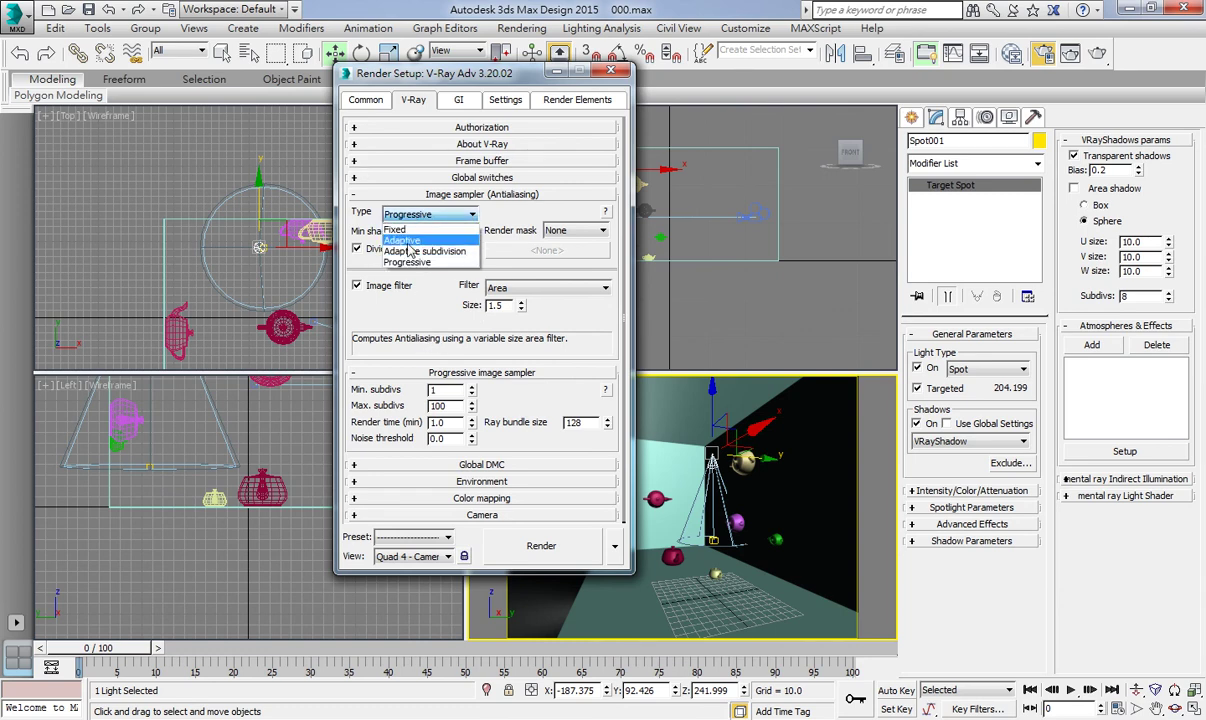
pyautogui.click(409, 252)
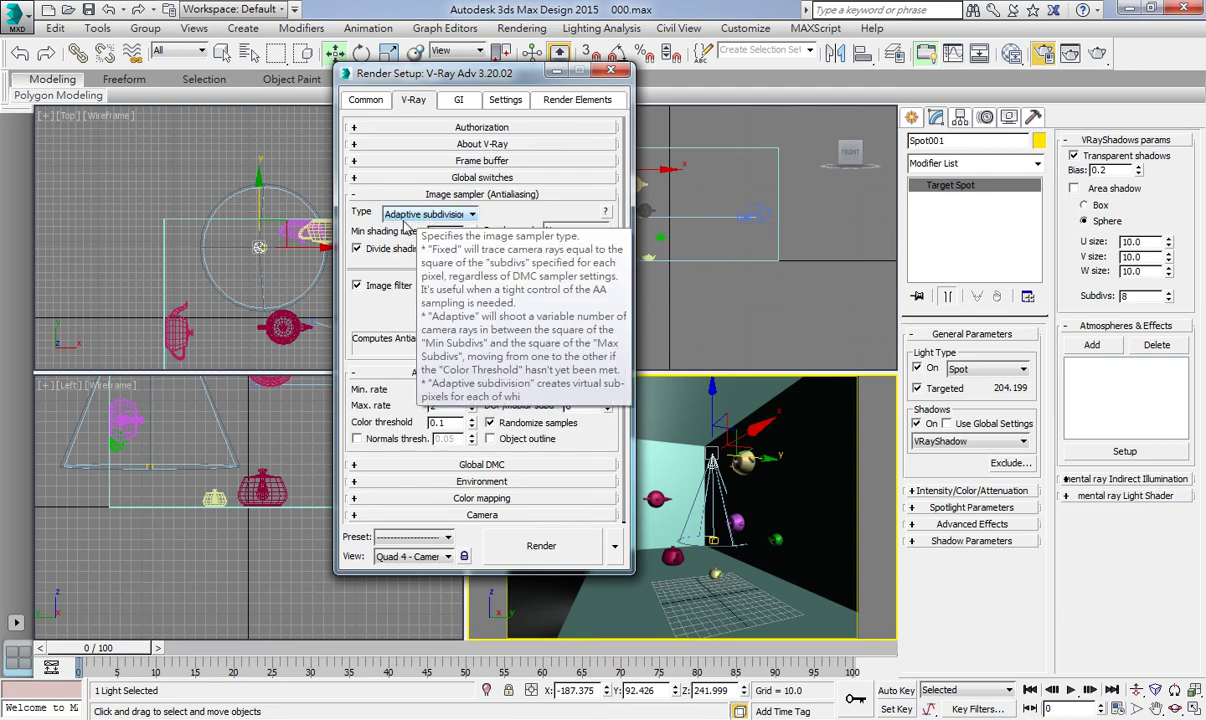
pyautogui.click(357, 285)
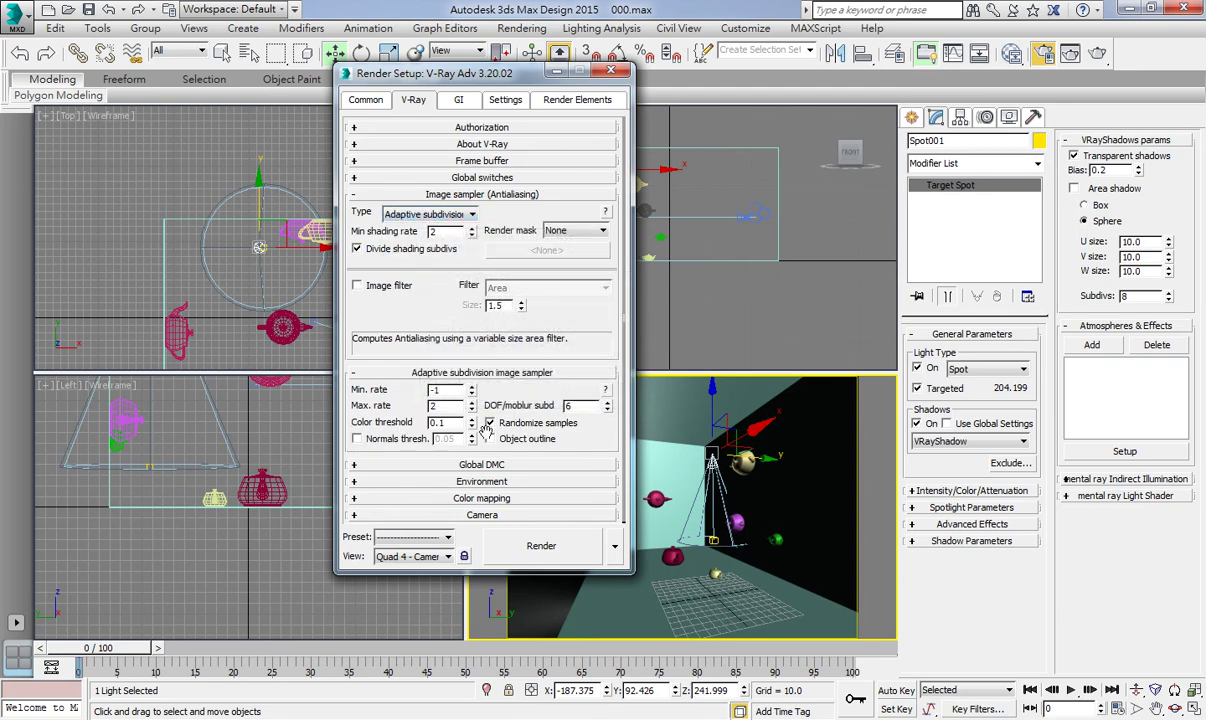
pyautogui.click(538, 546)
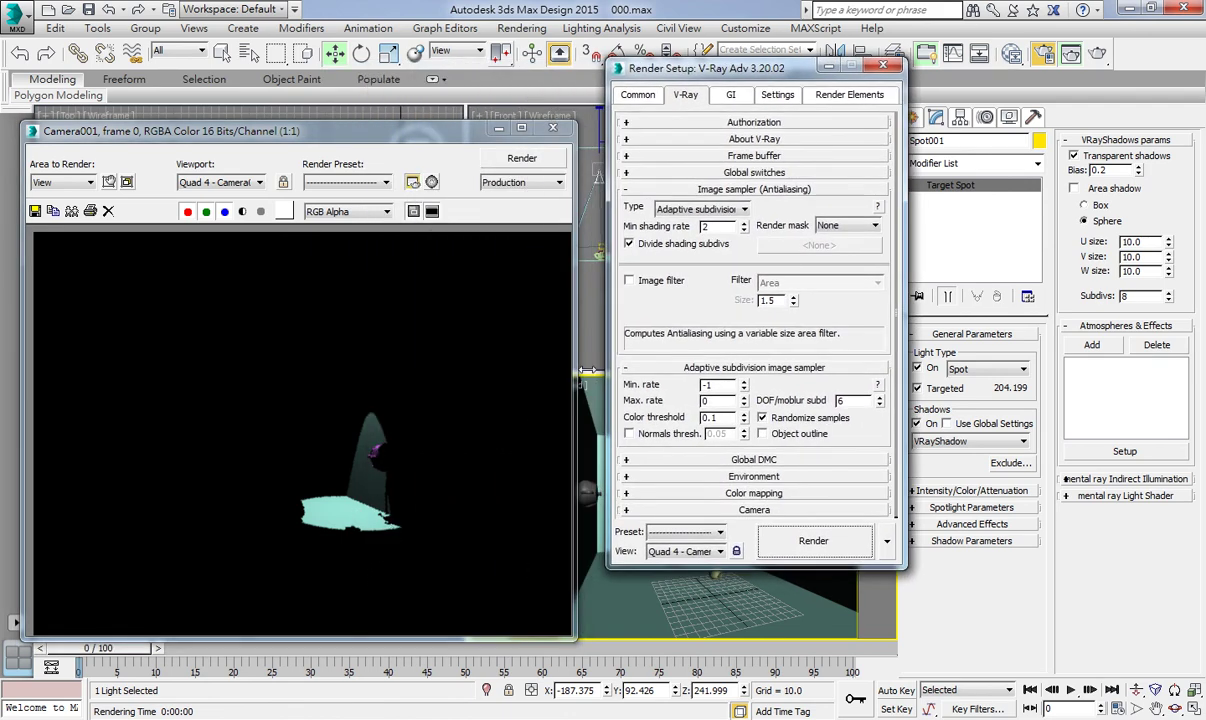
# - Enable V-Ray GI with an Irradiance map primary engine at the Very low preset, and expand Light cache
pyautogui.click(731, 95)
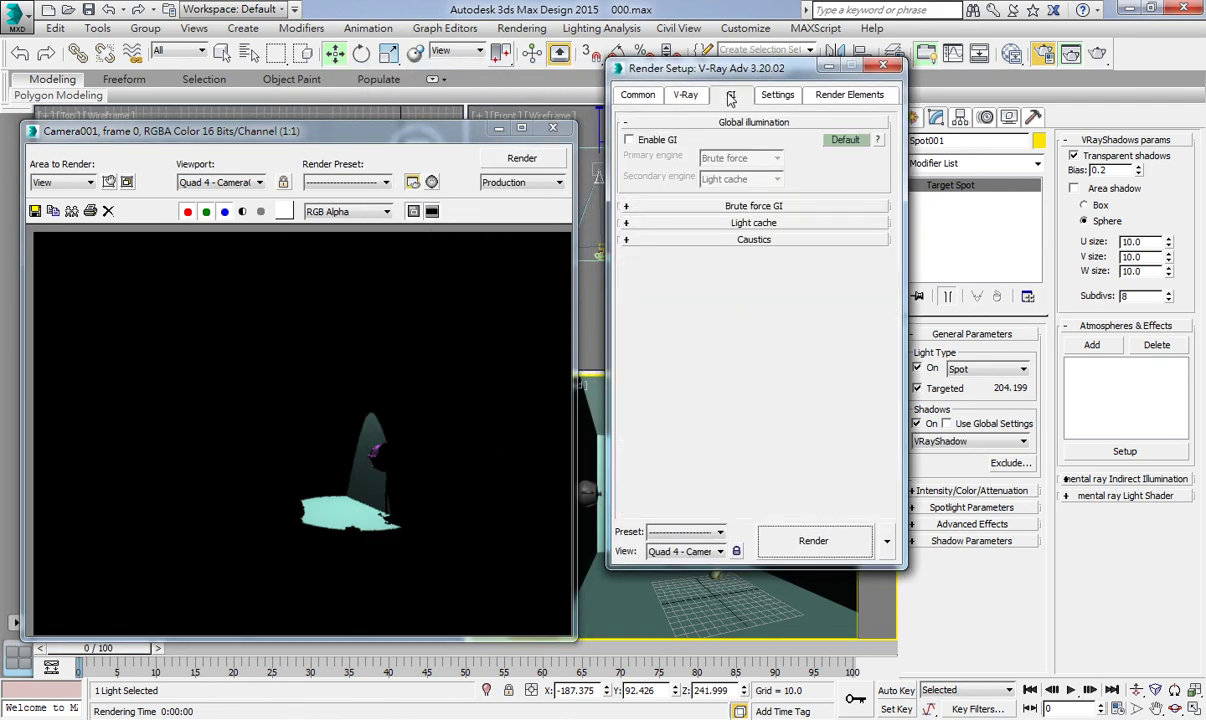
pyautogui.click(629, 140)
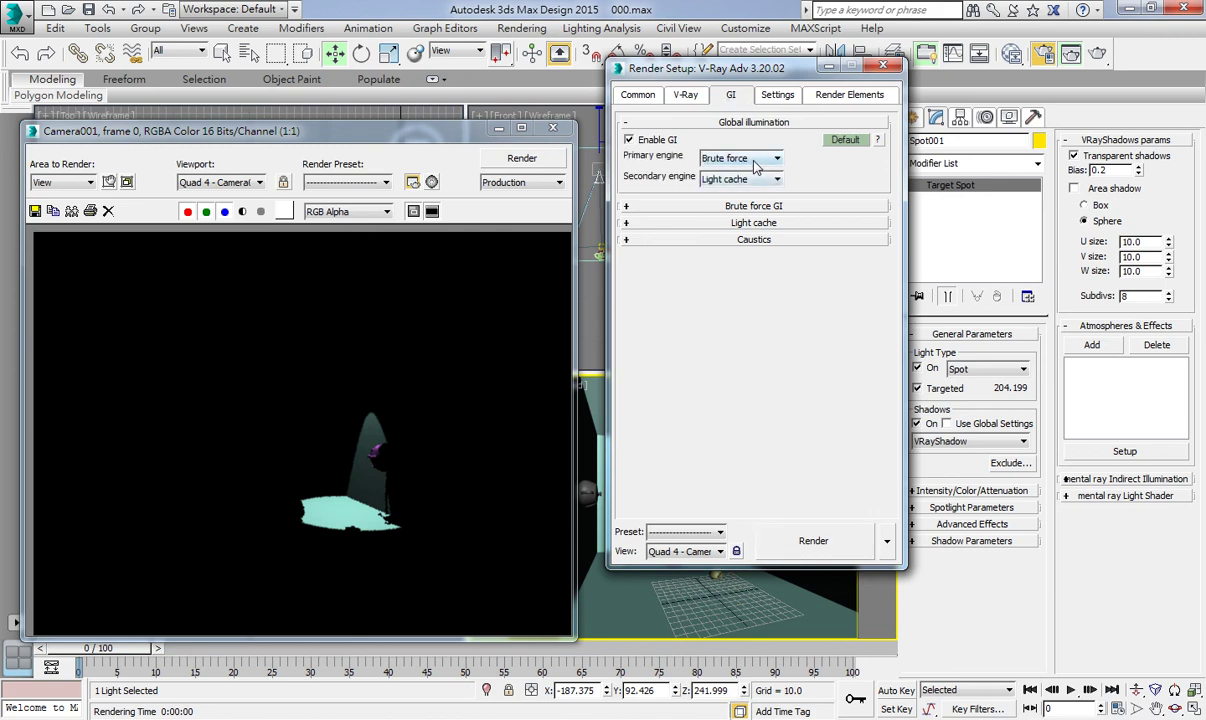
pyautogui.click(755, 162)
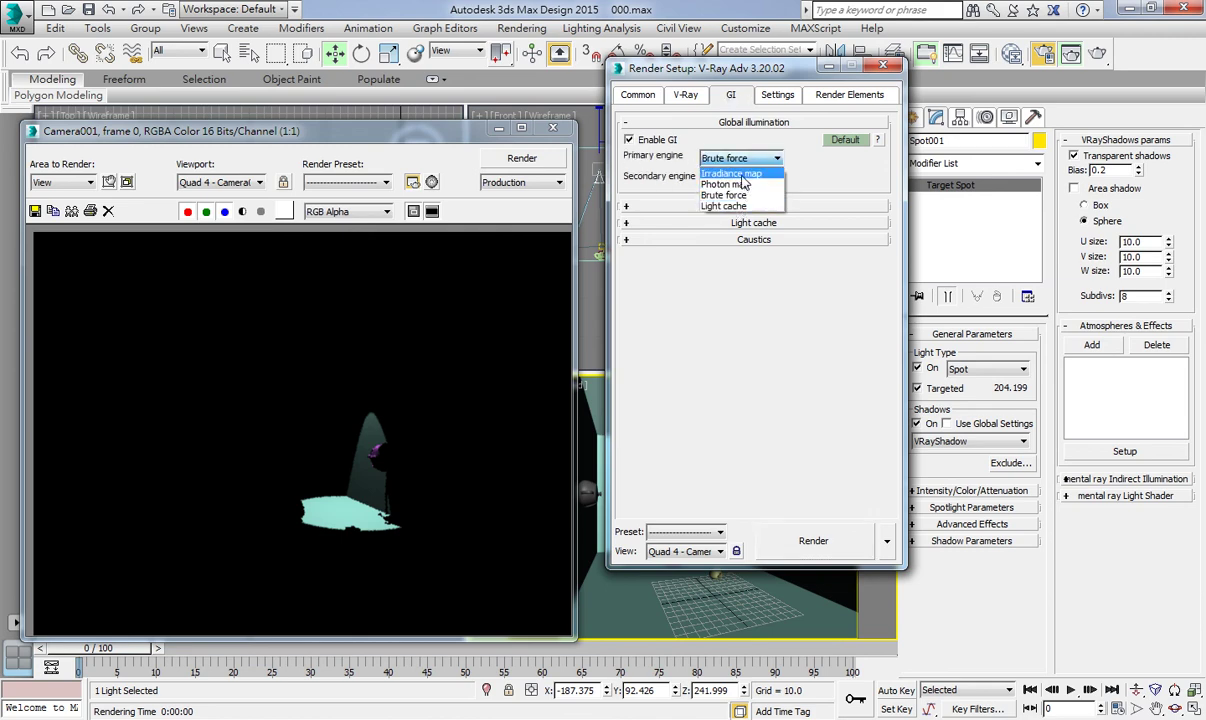
pyautogui.click(741, 175)
pyautogui.click(715, 207)
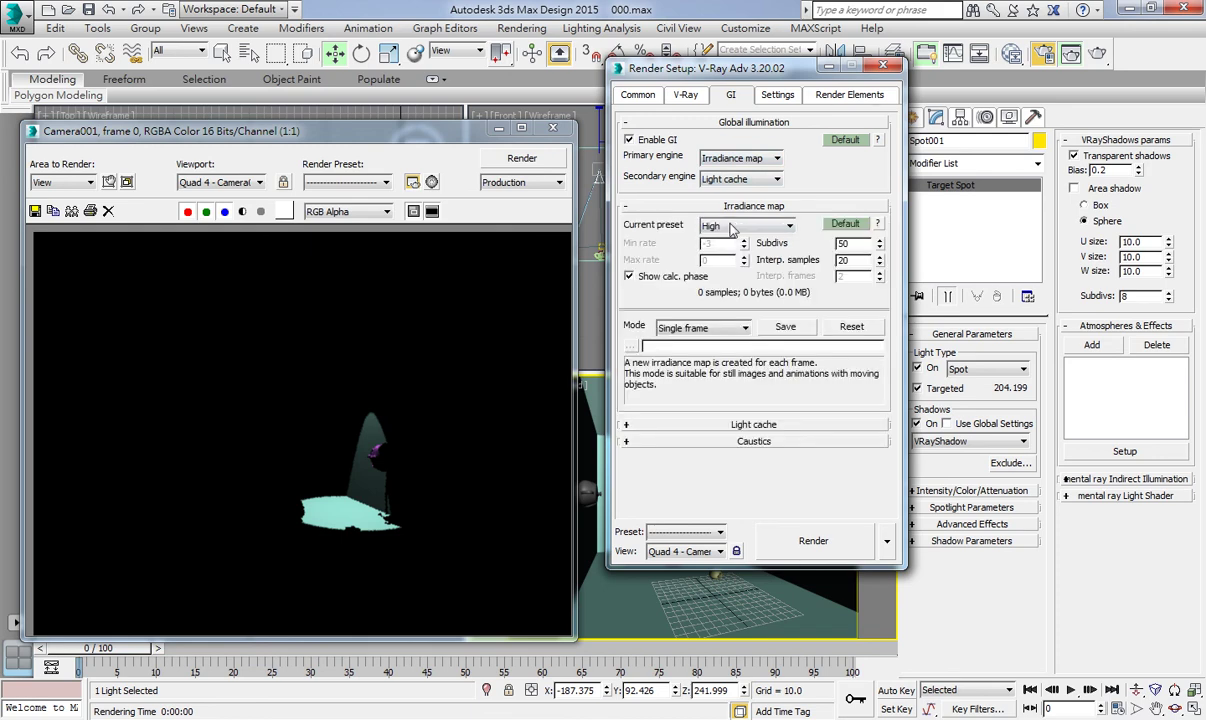
pyautogui.click(749, 226)
pyautogui.click(708, 243)
pyautogui.click(699, 424)
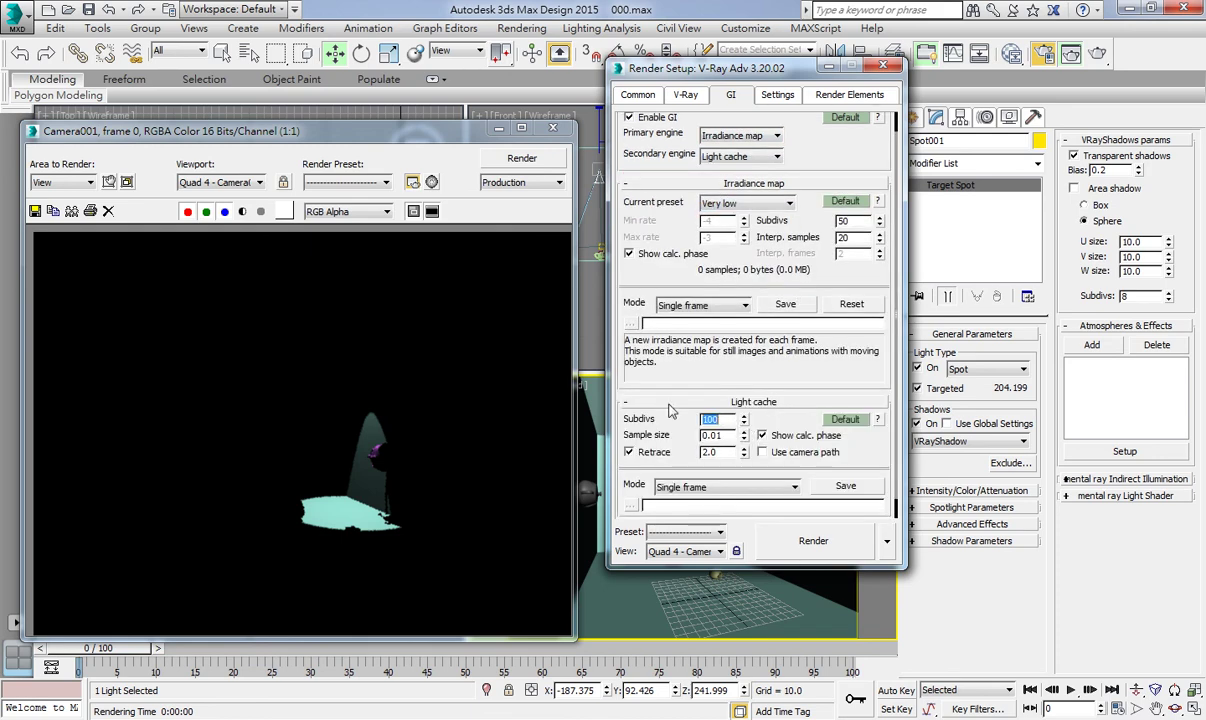
# - Render the camera view with GI, then close Render Setup and the frame window
pyautogui.click(365, 357)
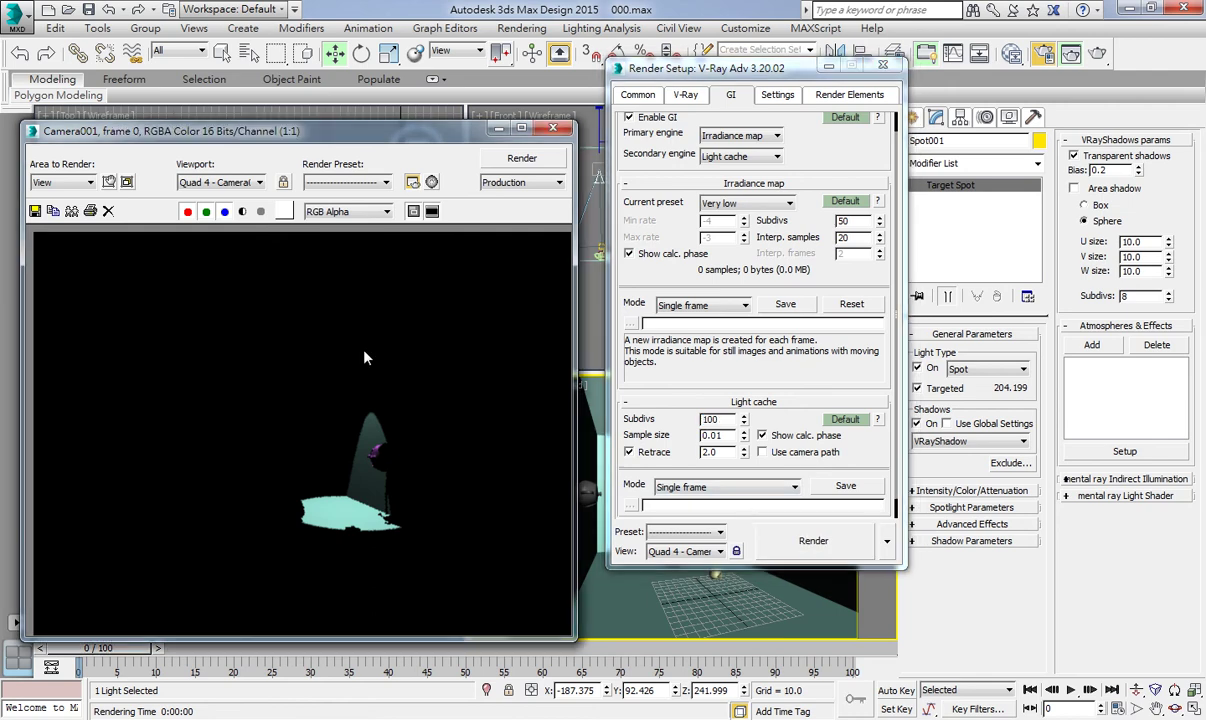
pyautogui.hotkey('shift', 'q')
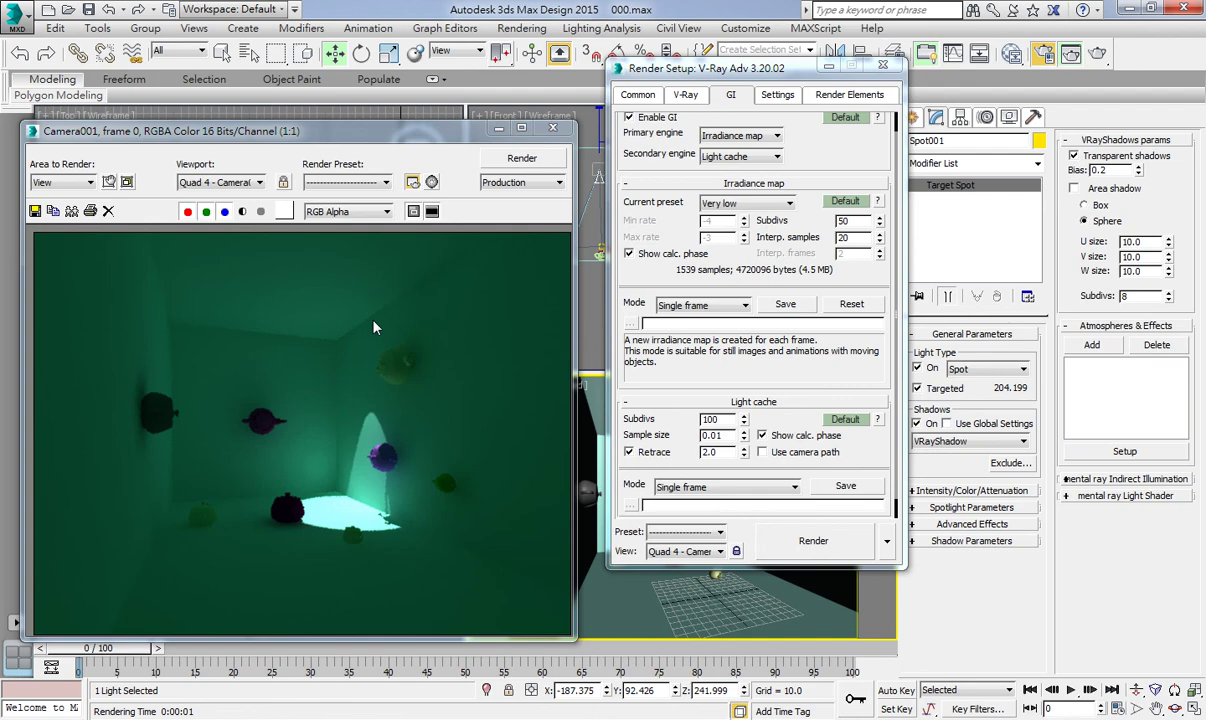
pyautogui.click(882, 65)
pyautogui.click(553, 128)
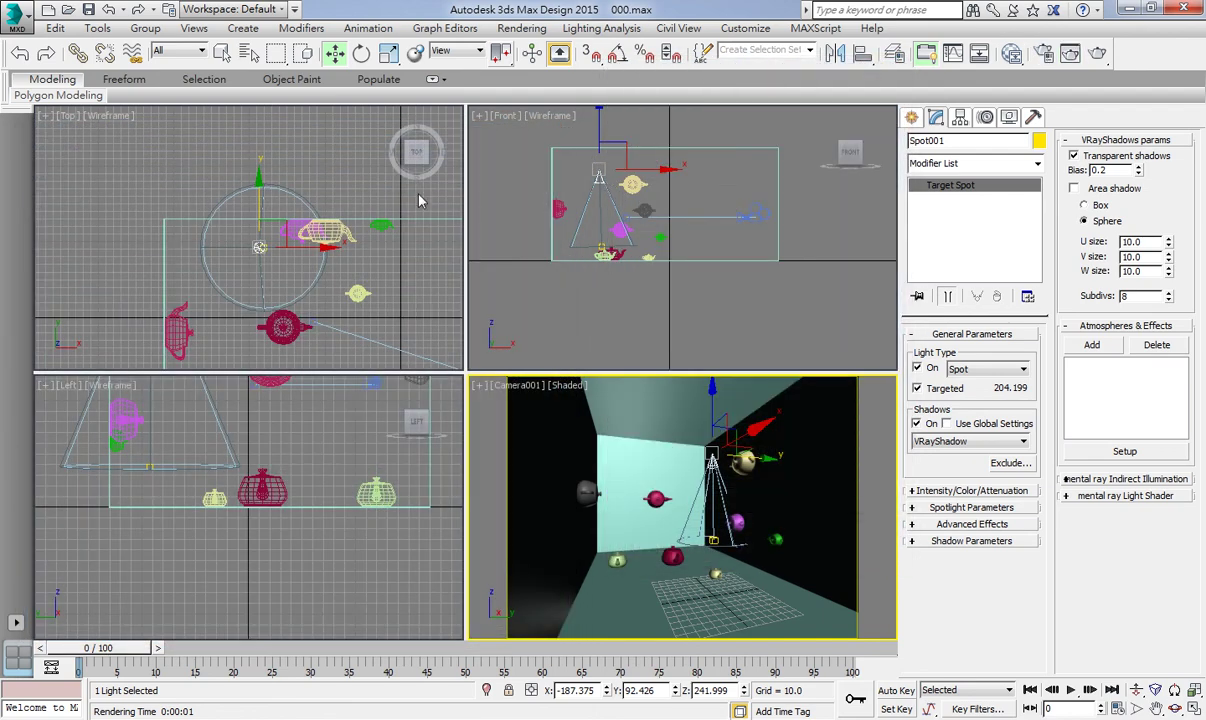
# - Raise Spot001, make it targetless, and instance it into two more spotlights to the right
pyautogui.moveTo(596, 172); pyautogui.dragTo(612, 140)
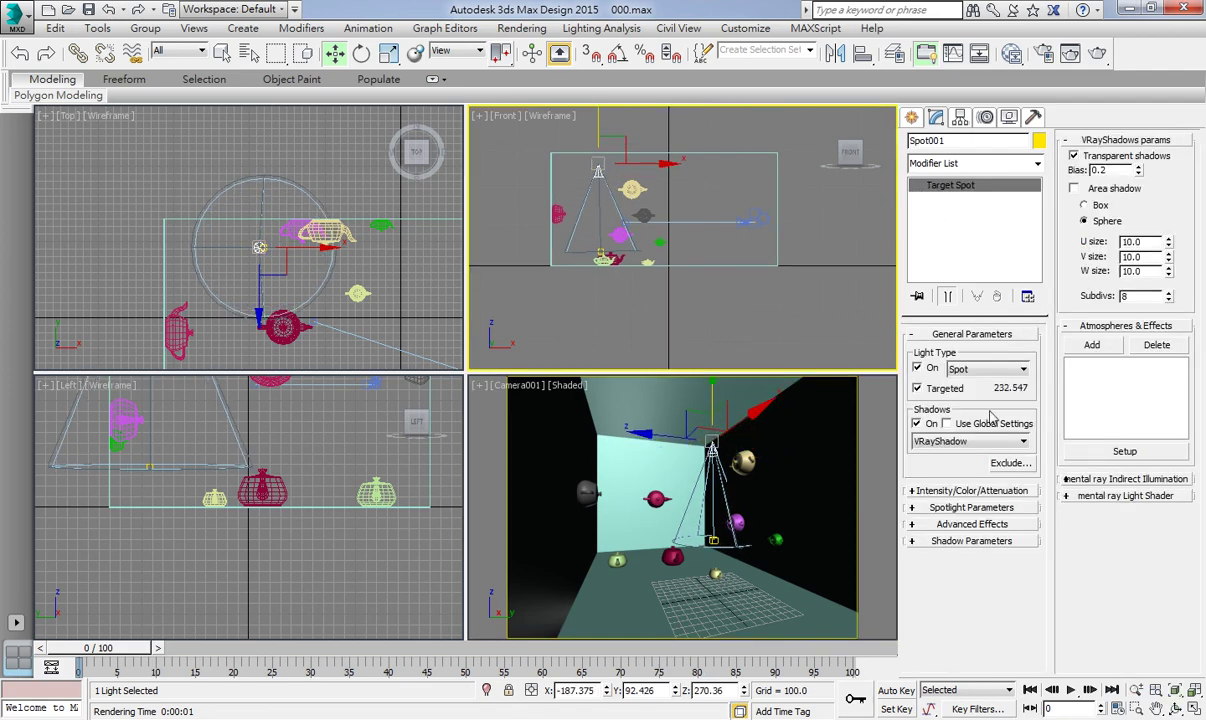
pyautogui.click(917, 388)
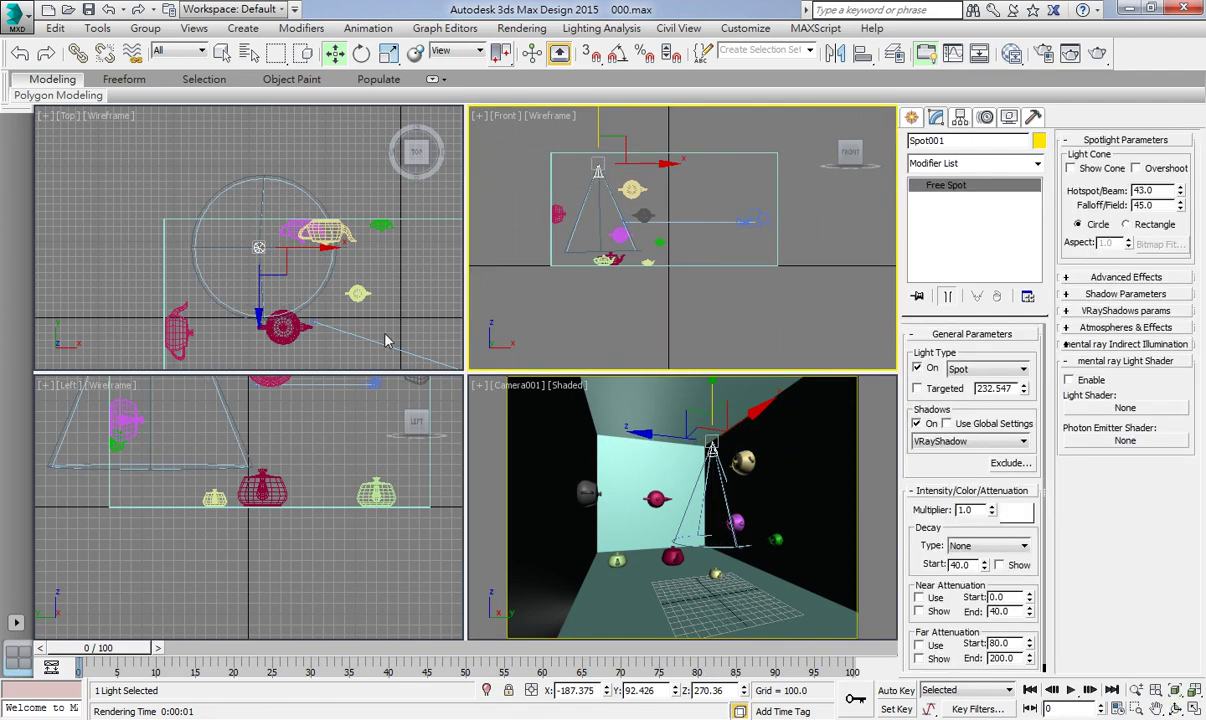
pyautogui.scroll(-2, 281, 240)
pyautogui.scroll(-2, 281, 240)
pyautogui.scroll(-2, 281, 240)
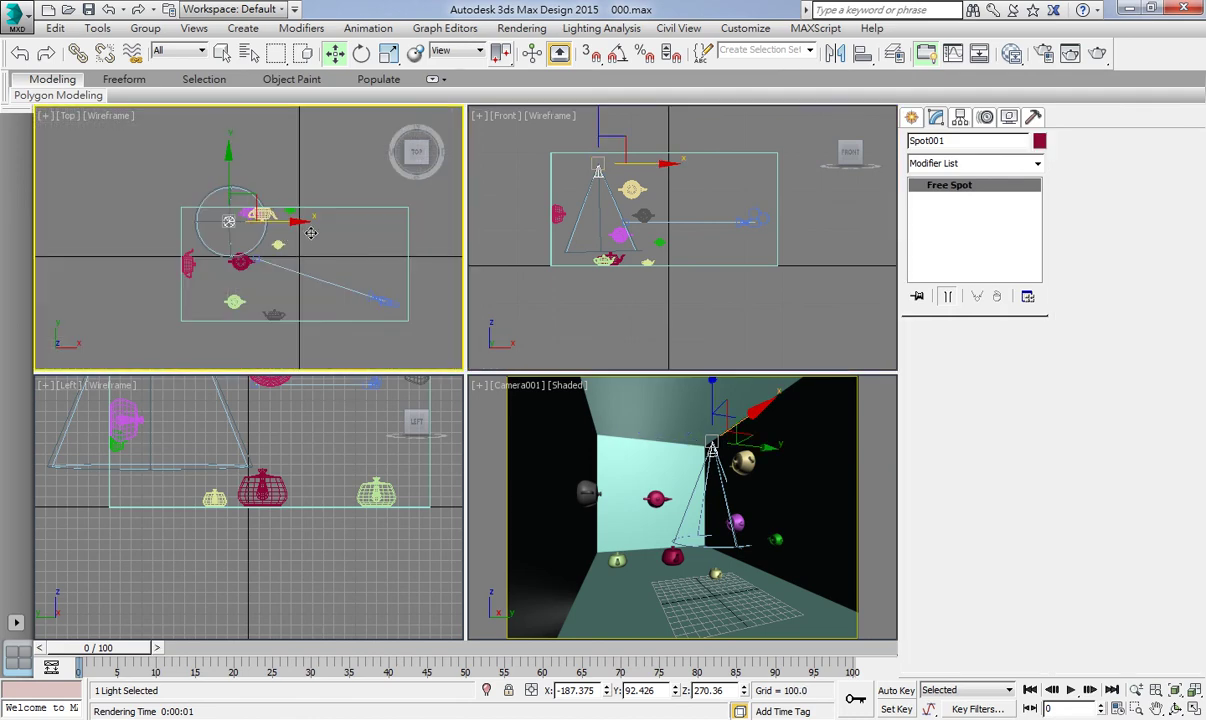
pyautogui.keyDown('shift'); pyautogui.moveTo(281, 240); pyautogui.dragTo(329, 239); pyautogui.keyUp('shift')
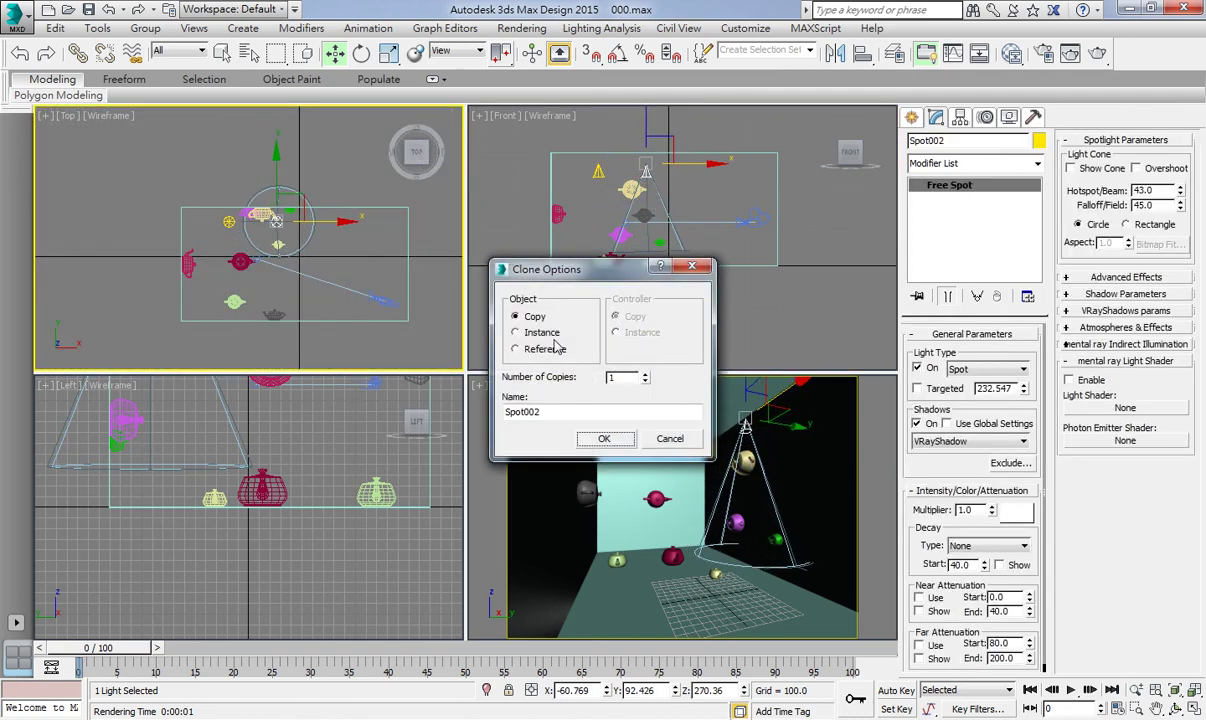
pyautogui.click(517, 332)
pyautogui.click(645, 374)
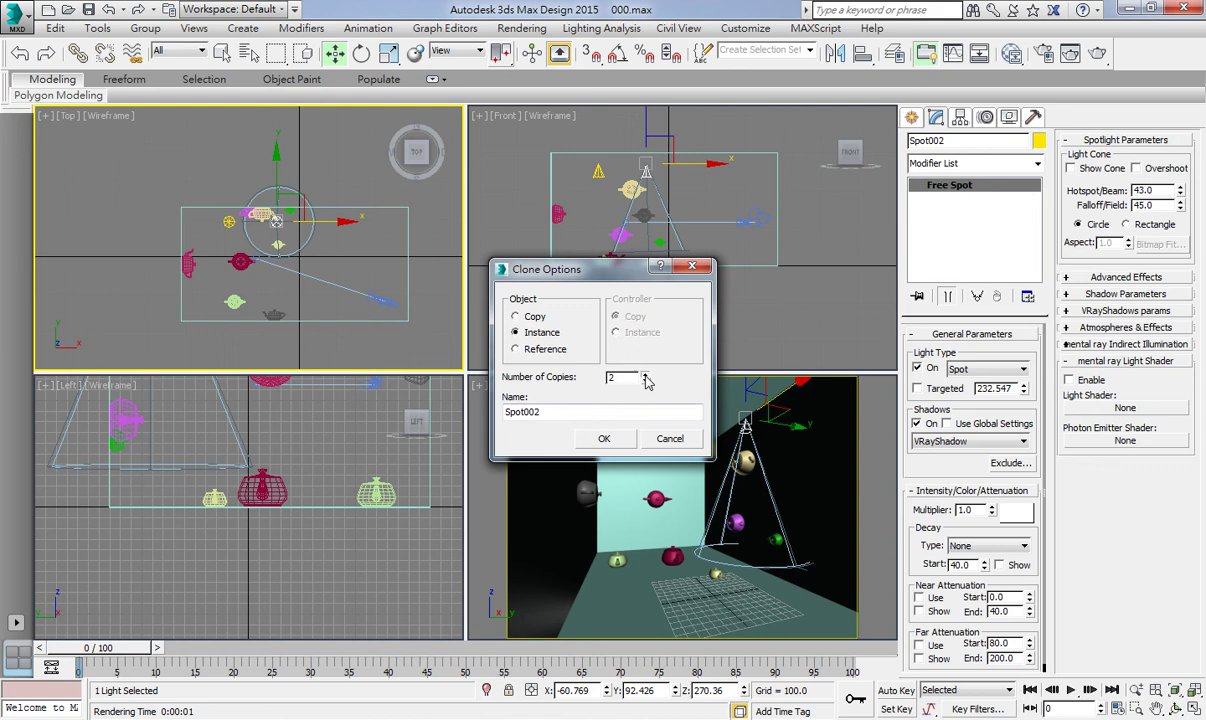
pyautogui.click(604, 438)
# - Limit selection to Lights and instance the row of three spotlights downward into a second row
pyautogui.click(180, 51)
pyautogui.click(165, 100)
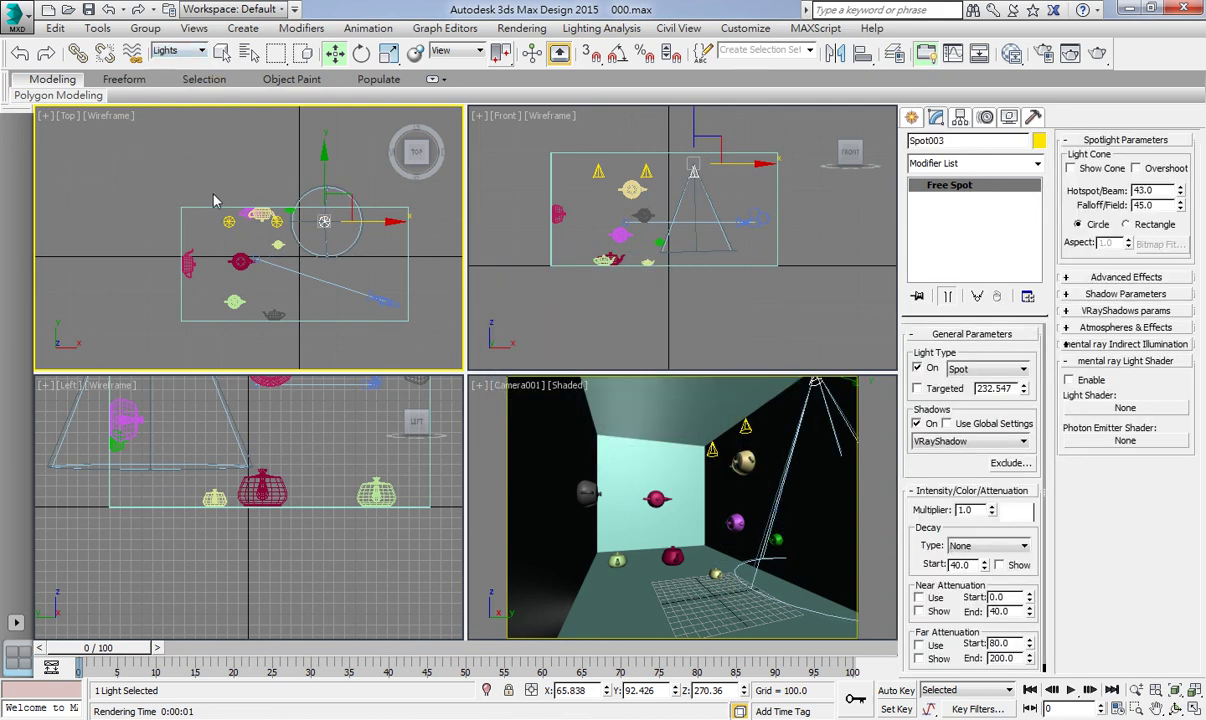
pyautogui.moveTo(215, 190); pyautogui.dragTo(345, 235)
pyautogui.keyDown('shift'); pyautogui.moveTo(291, 170); pyautogui.dragTo(291, 248); pyautogui.keyUp('shift')
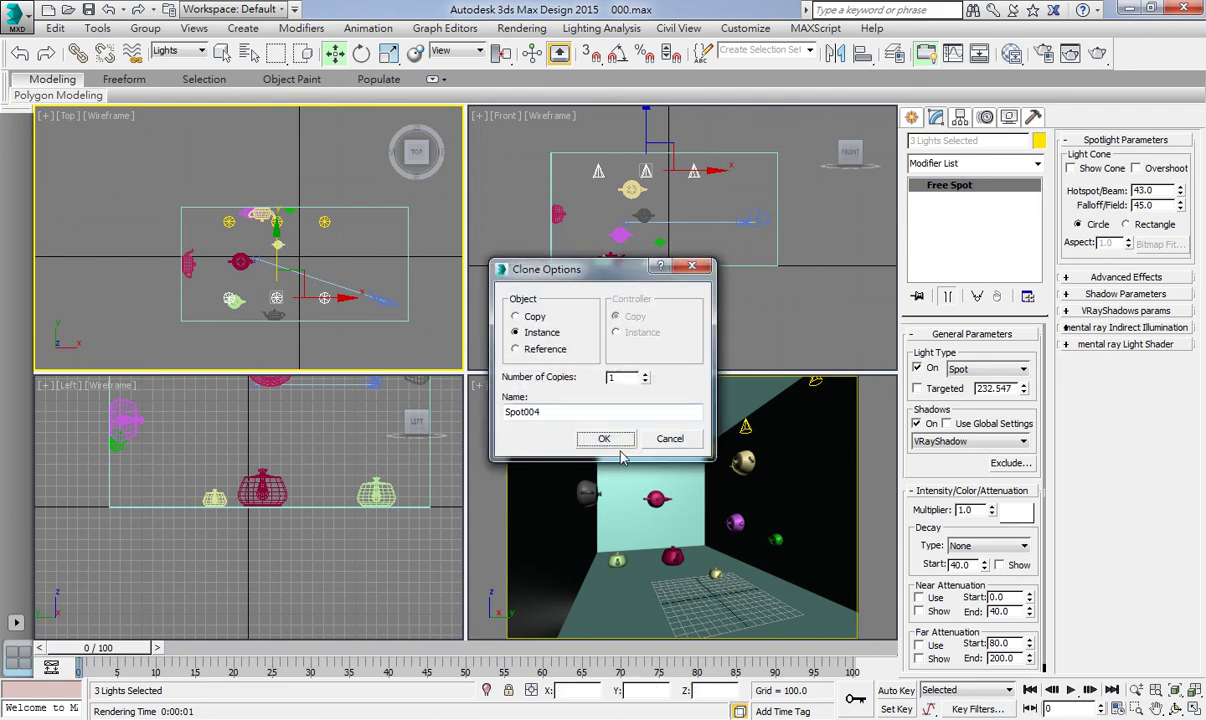
pyautogui.click(604, 438)
pyautogui.rightClick(760, 477)
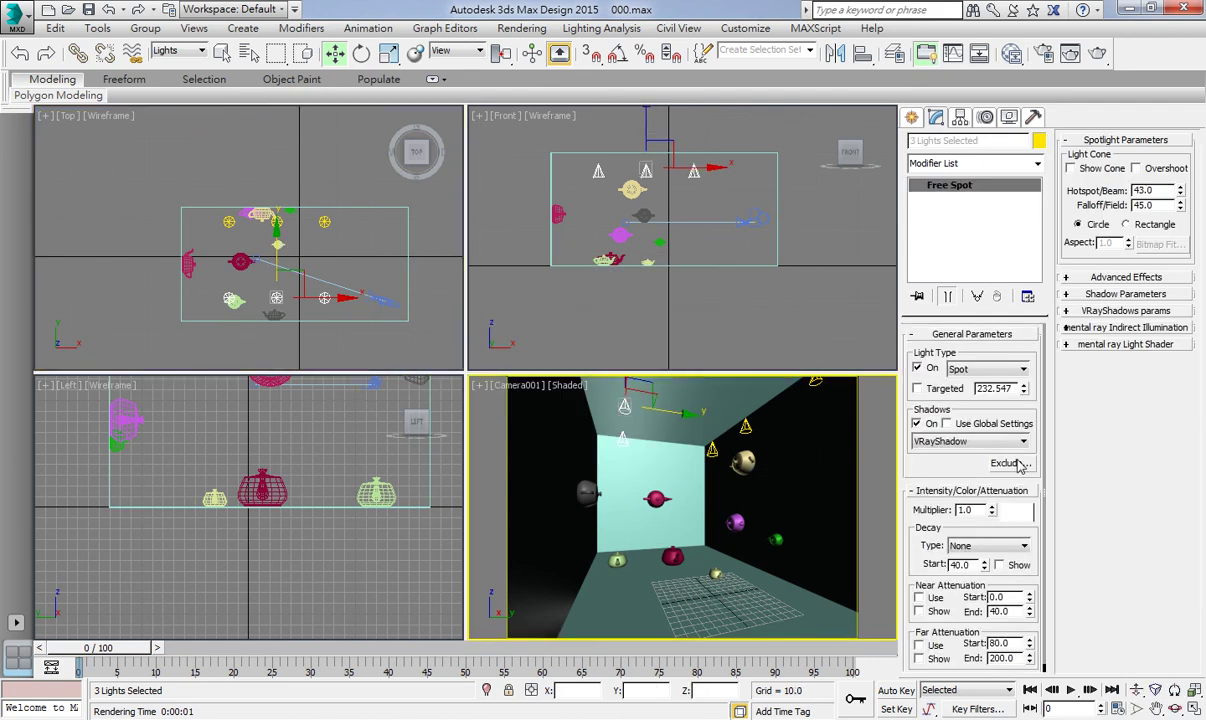
# - Set the spotlights' multiplier to 0.2 and render a test image
pyautogui.moveTo(967, 517); pyautogui.dragTo(930, 517)
pyautogui.write('0.2')
pyautogui.click(1070, 53)
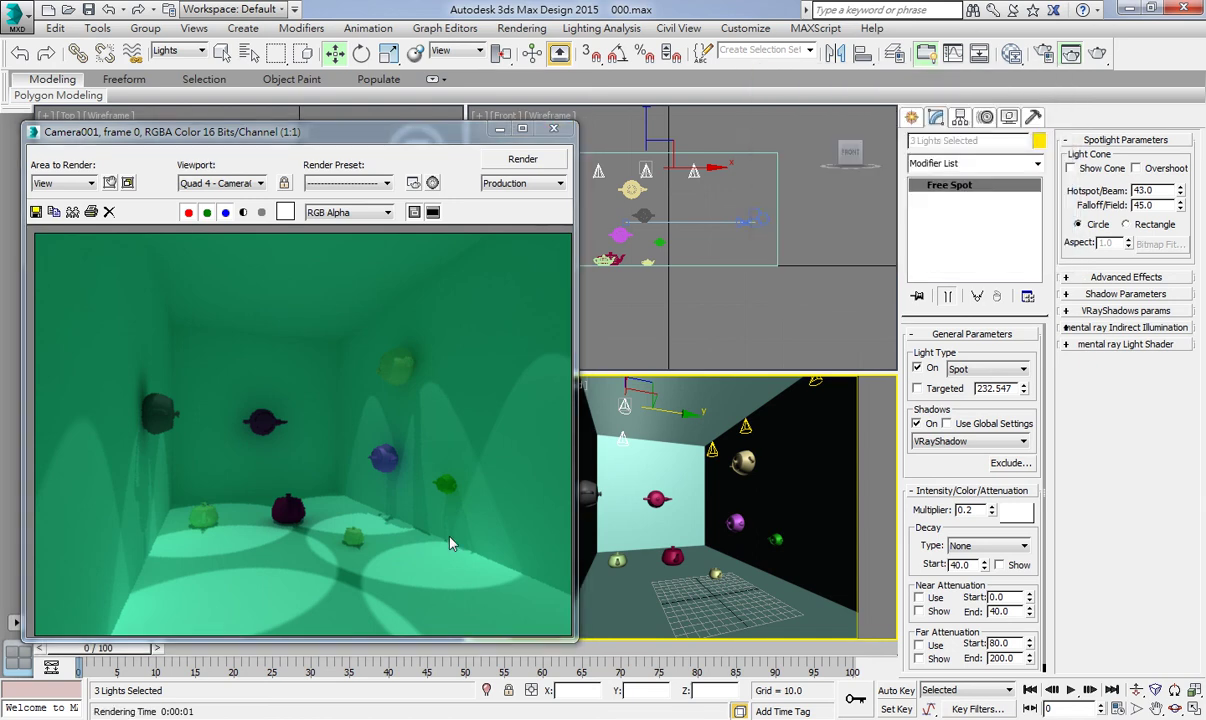
# - Give Spot004 a 23.6 hotspot and 54.5 falloff, re-render, then close the frame and deselect
pyautogui.click(694, 175)
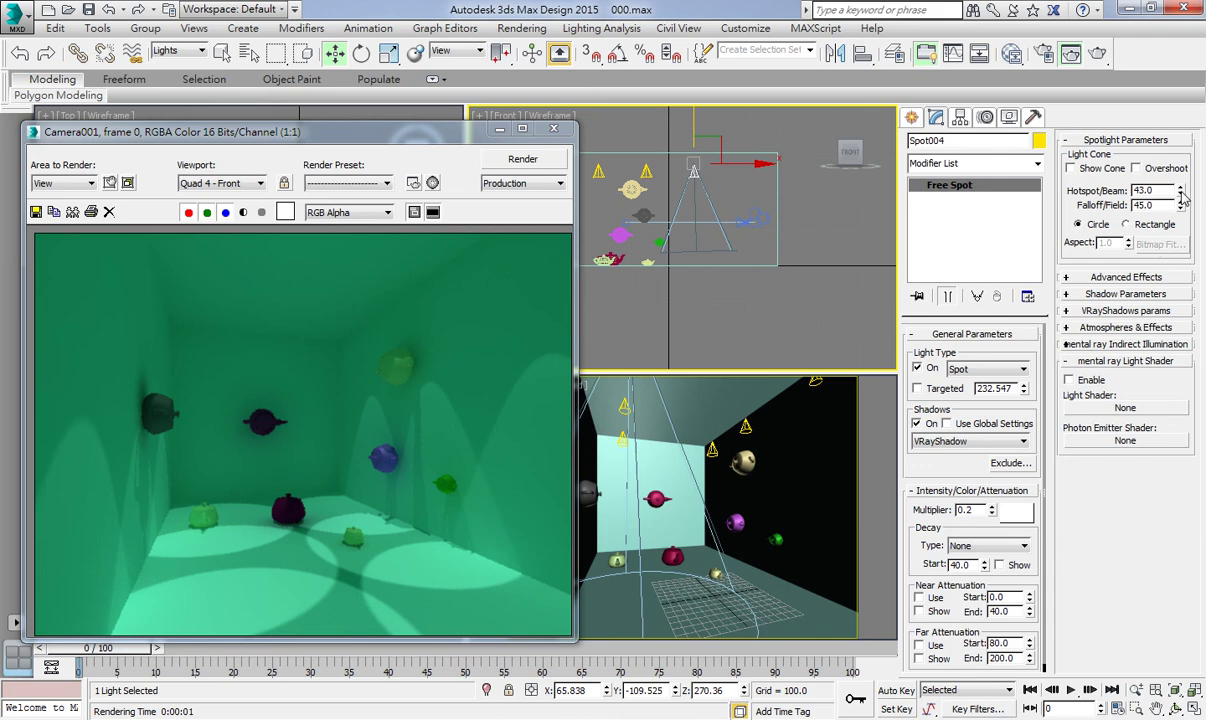
pyautogui.moveTo(1180, 190); pyautogui.dragTo(1181, 139)
pyautogui.moveTo(1180, 190); pyautogui.dragTo(1180, 240)
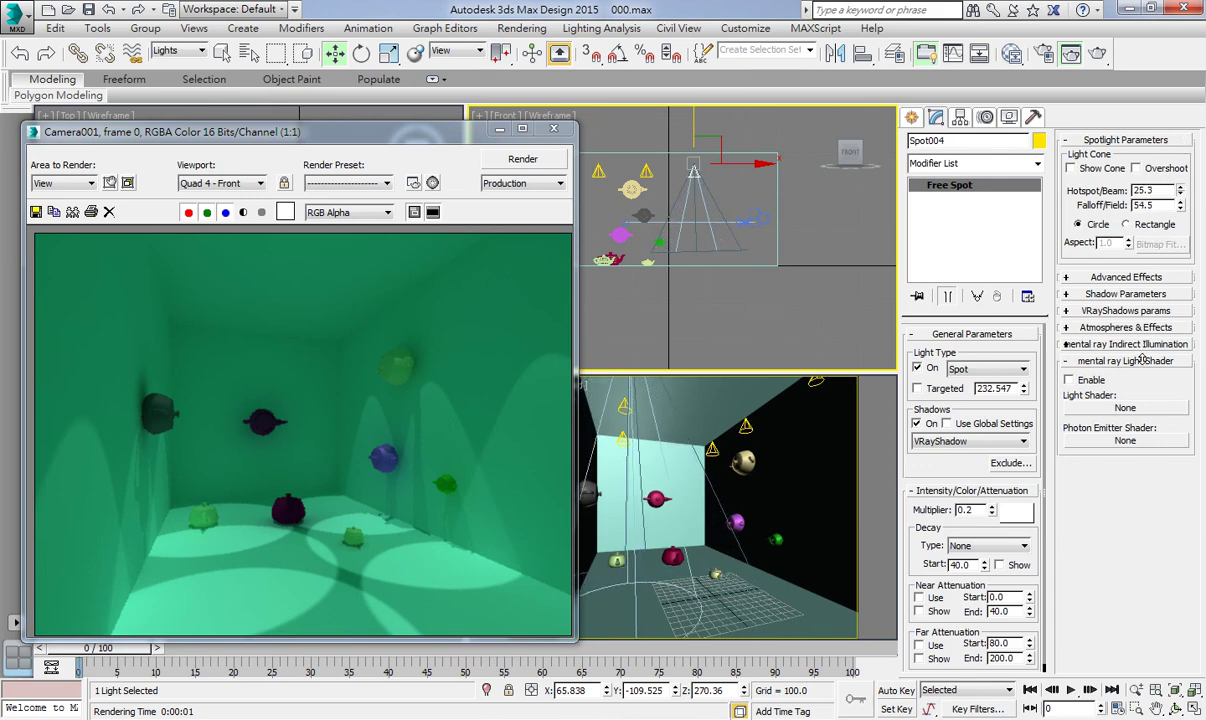
pyautogui.rightClick(700, 478)
pyautogui.click(530, 163)
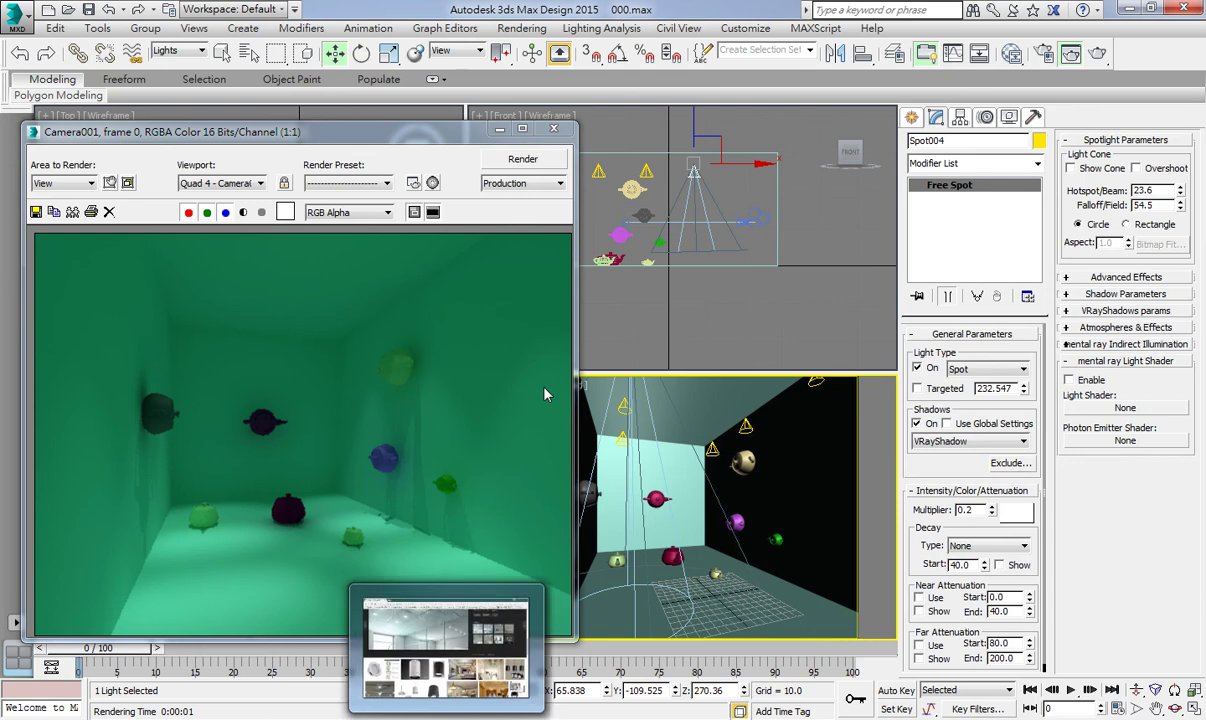
pyautogui.moveTo(375, 135); pyautogui.dragTo(399, 121)
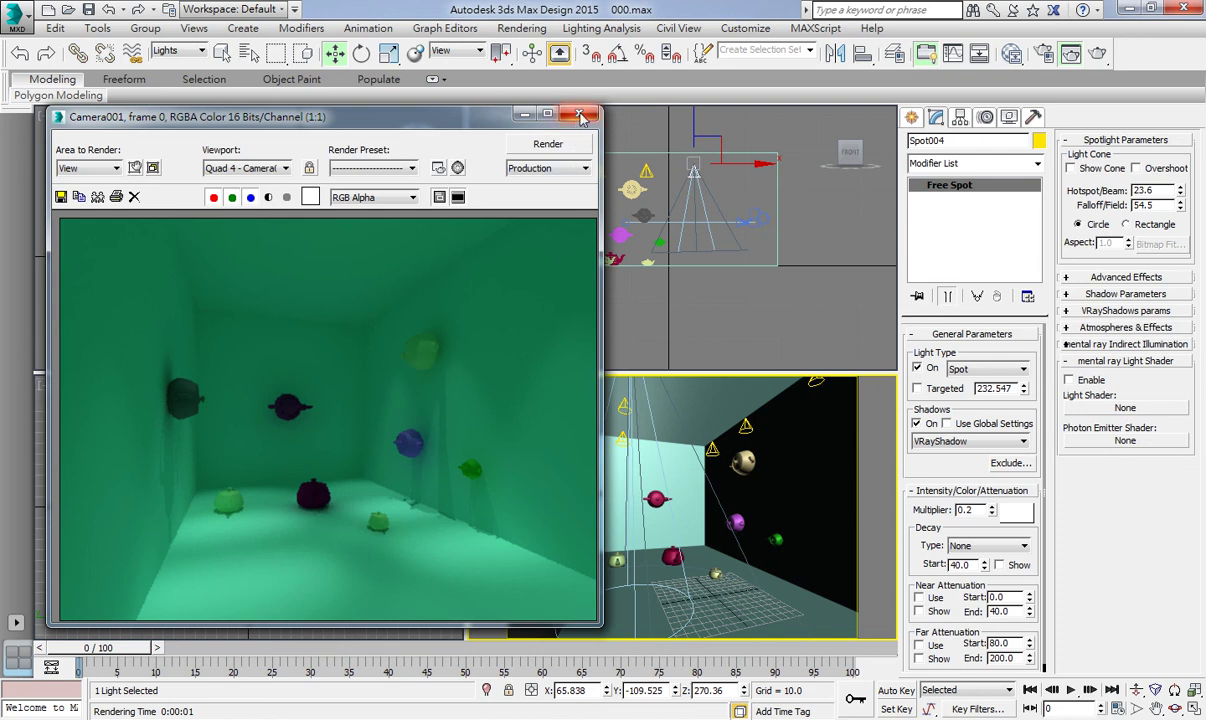
pyautogui.click(578, 113)
pyautogui.scroll(2, 303, 266)
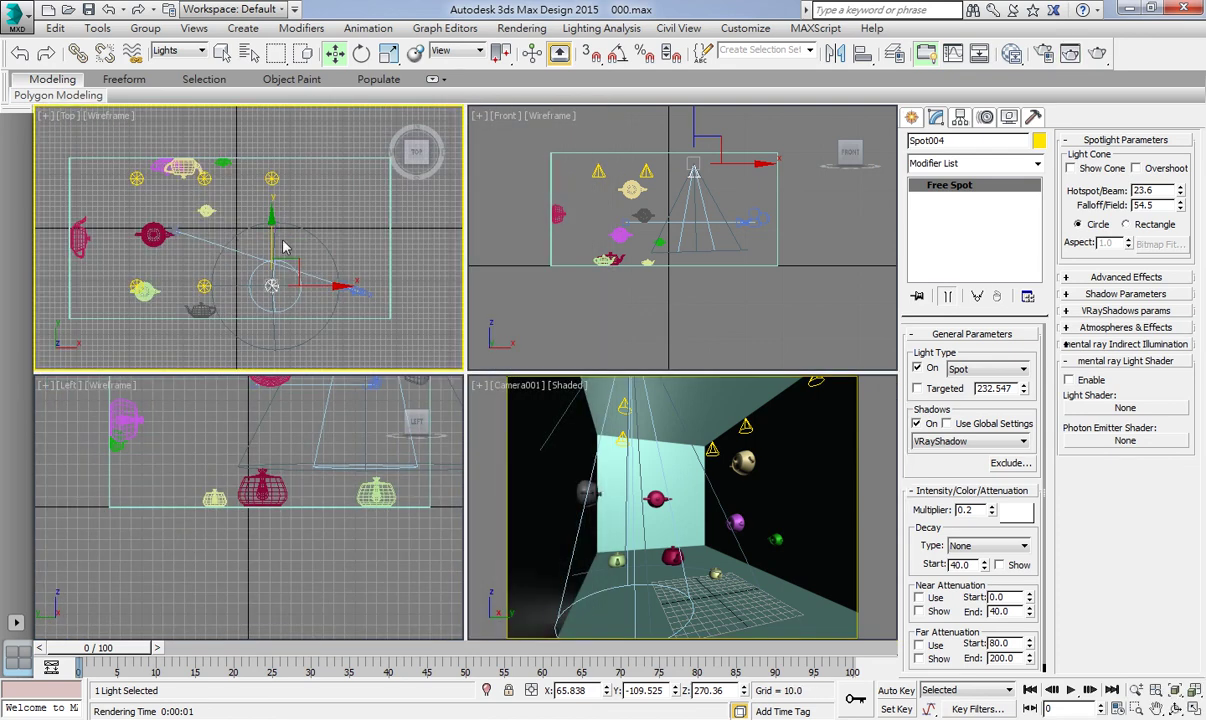
pyautogui.click(315, 229)
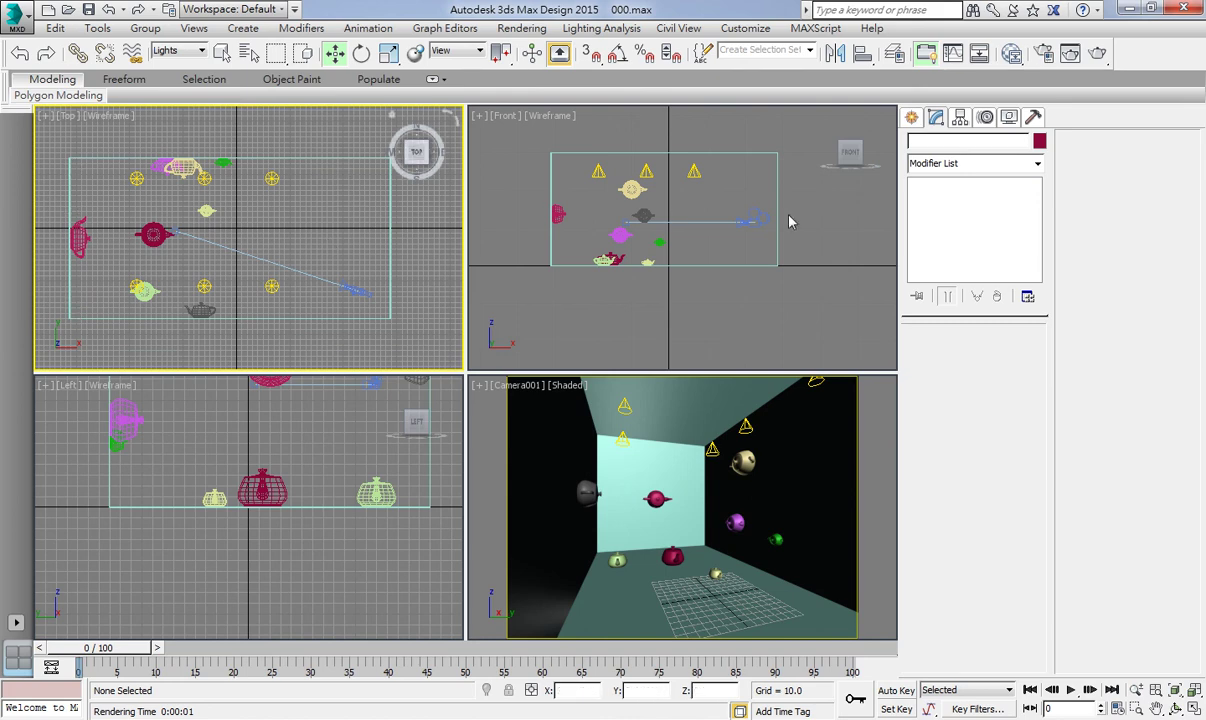
# - Draw a VRayLight plane across the middle of the room in the Top view
pyautogui.click(912, 118)
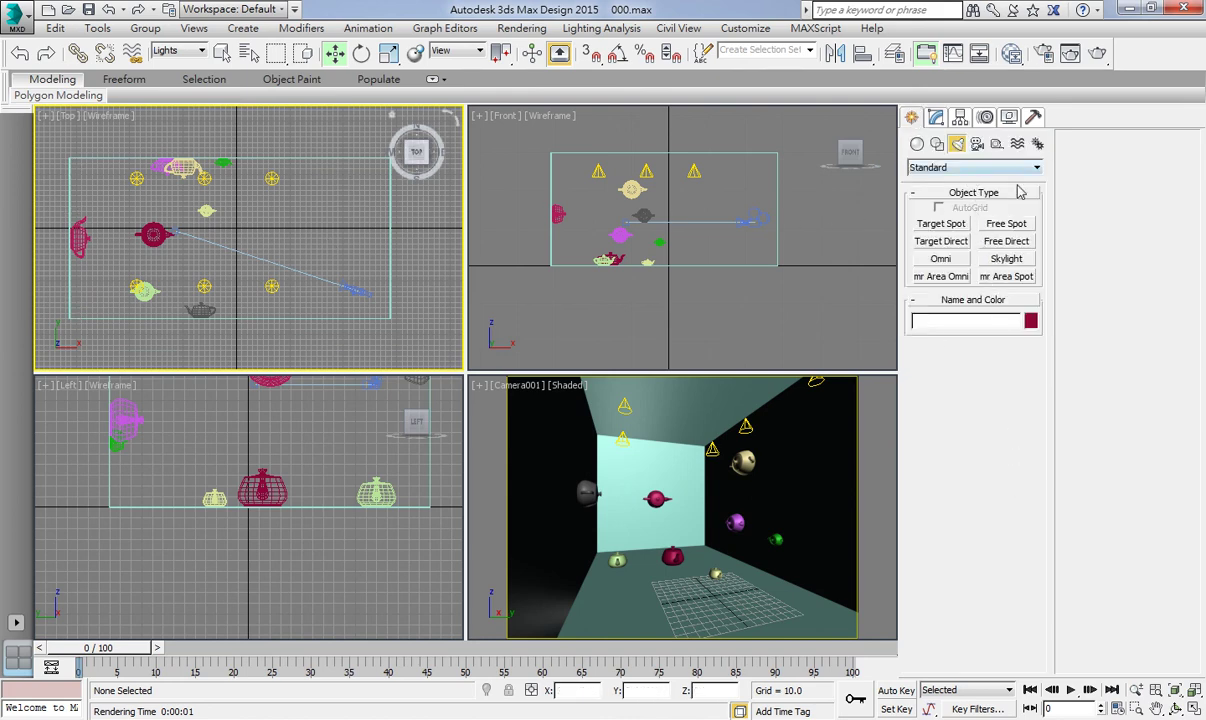
pyautogui.click(922, 167)
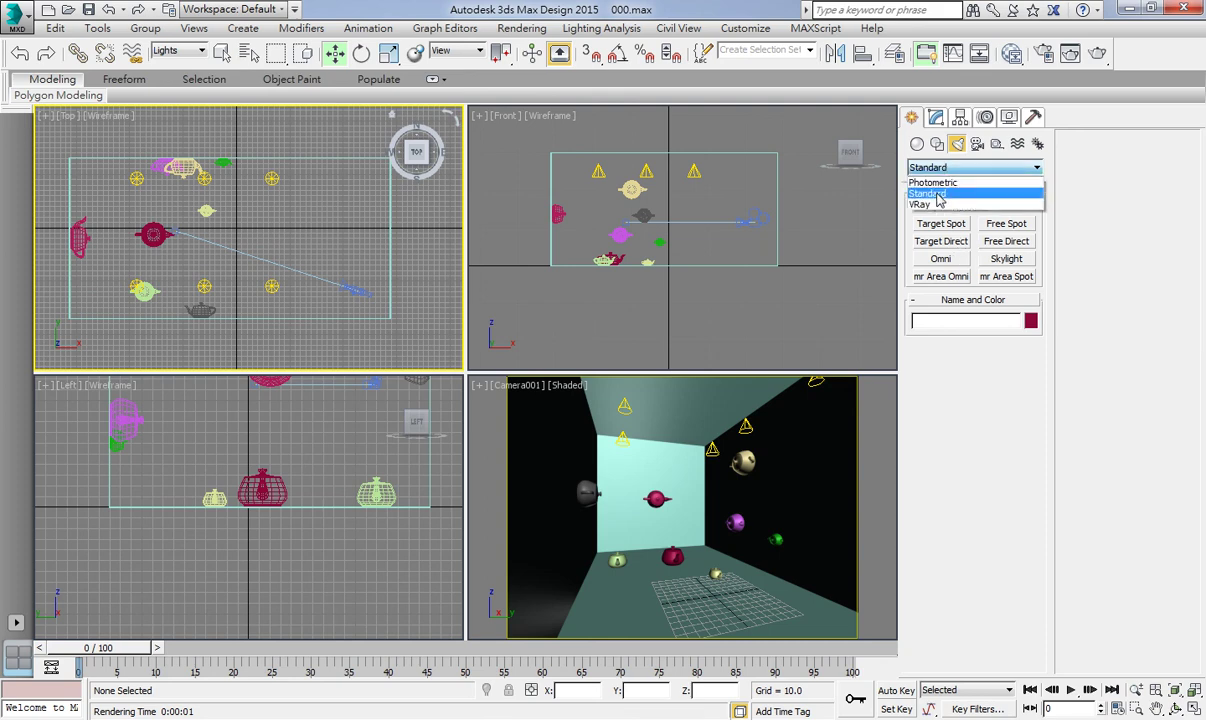
pyautogui.click(932, 197)
pyautogui.click(940, 224)
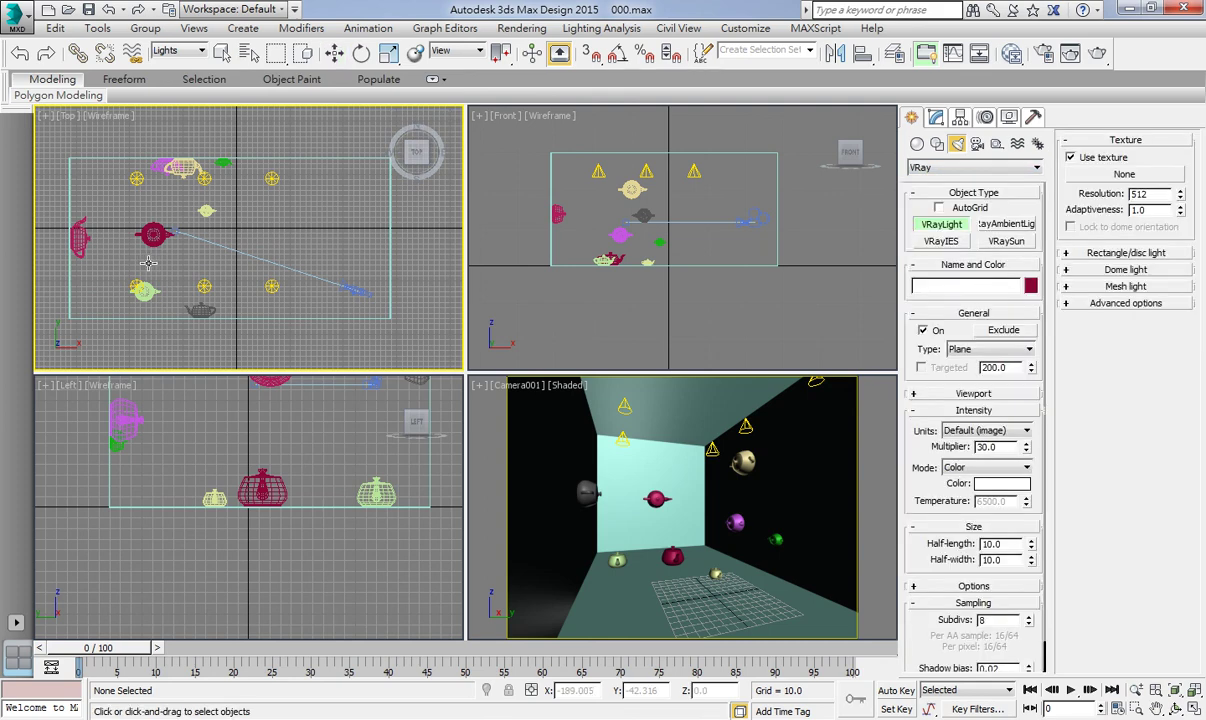
pyautogui.moveTo(325, 168); pyautogui.dragTo(333, 168, button='middle')
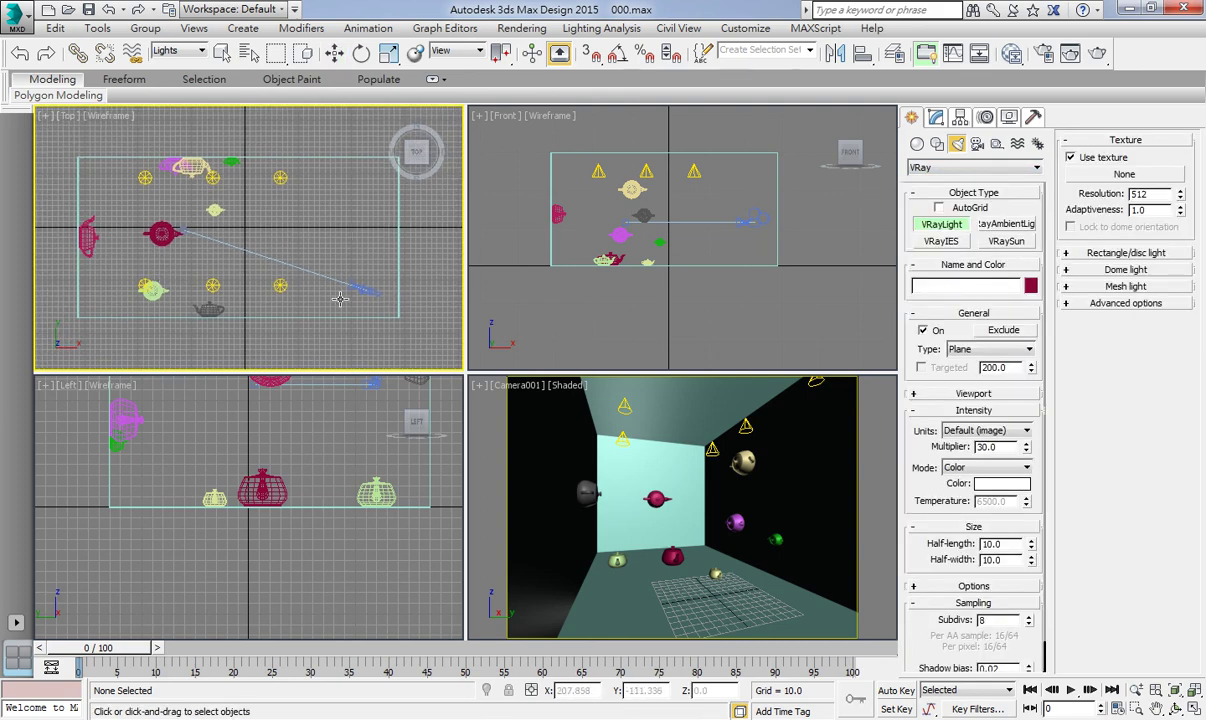
pyautogui.moveTo(237, 238); pyautogui.dragTo(133, 279)
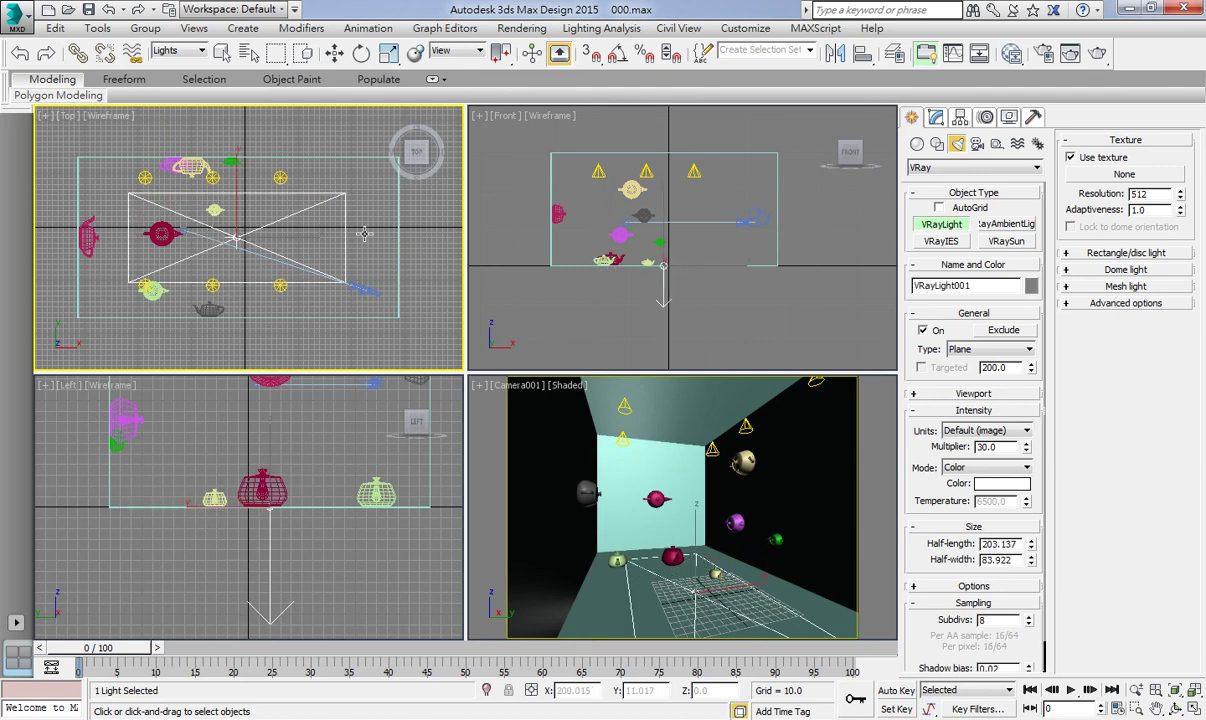
pyautogui.press('w')
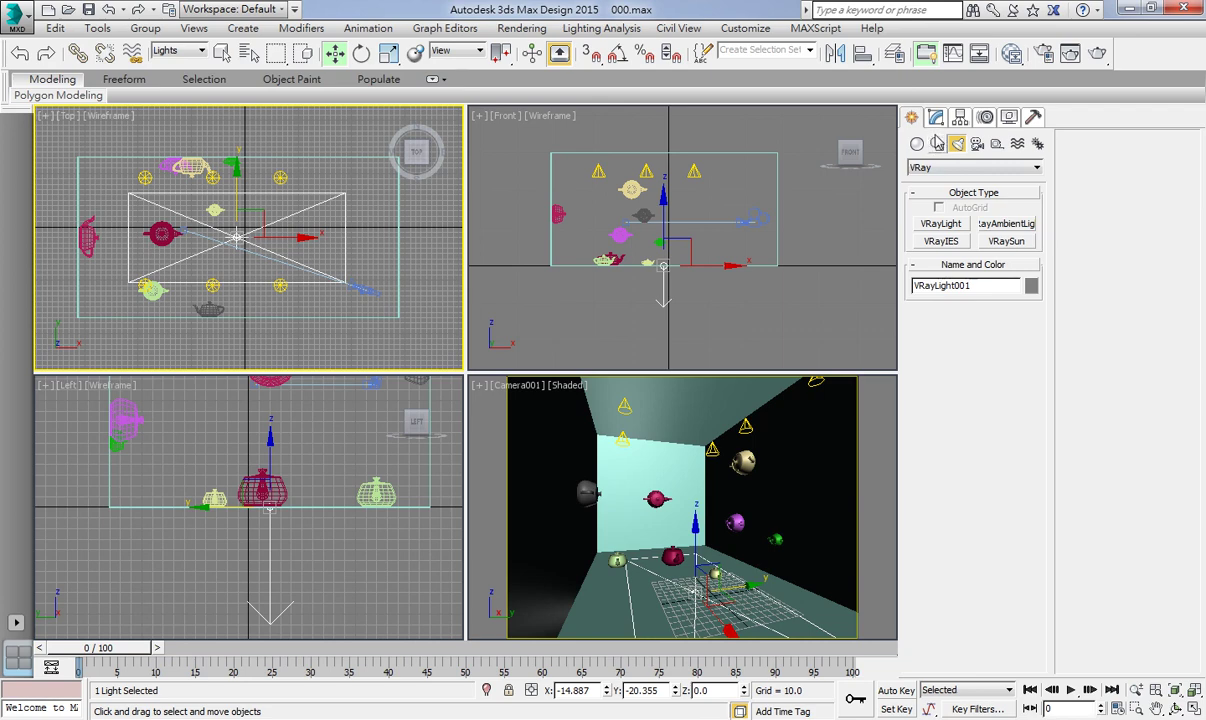
# - Set VRayLight001's half-length to 286.423 and raise it to the ceiling in the Front view
pyautogui.click(936, 117)
pyautogui.moveTo(1029, 561); pyautogui.dragTo(390, 435)
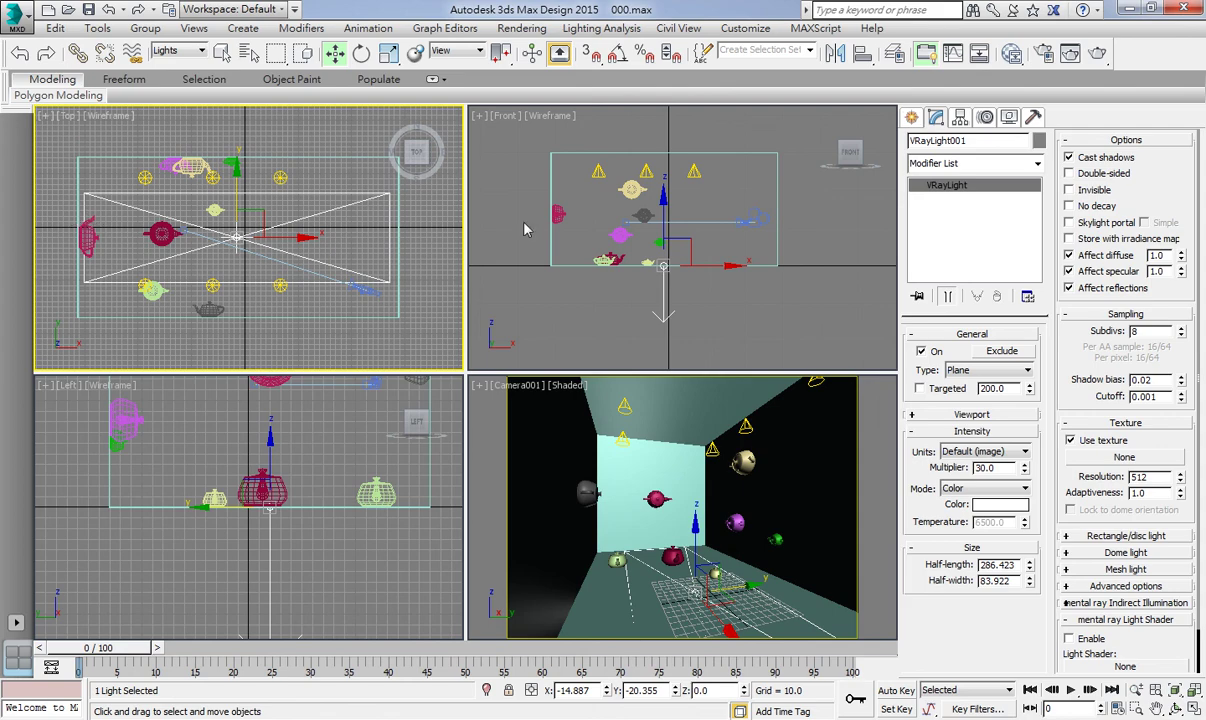
pyautogui.moveTo(677, 216); pyautogui.dragTo(679, 110)
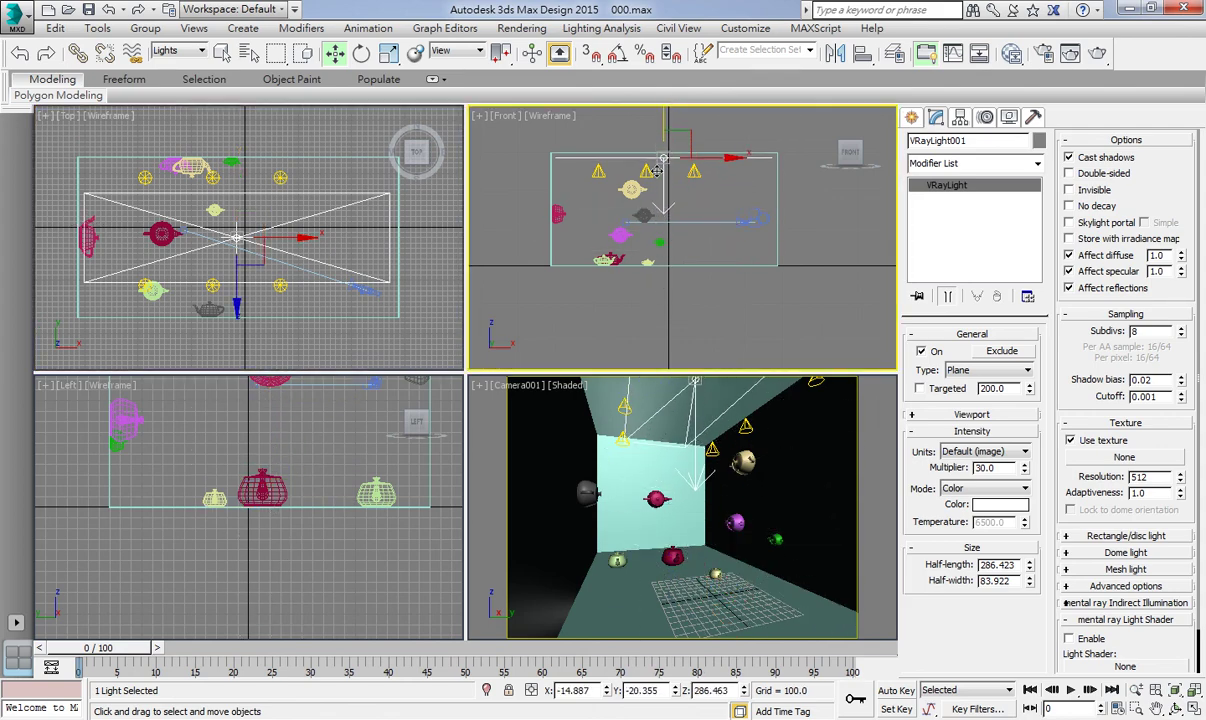
pyautogui.scroll(2, 675, 174)
pyautogui.scroll(2, 668, 165)
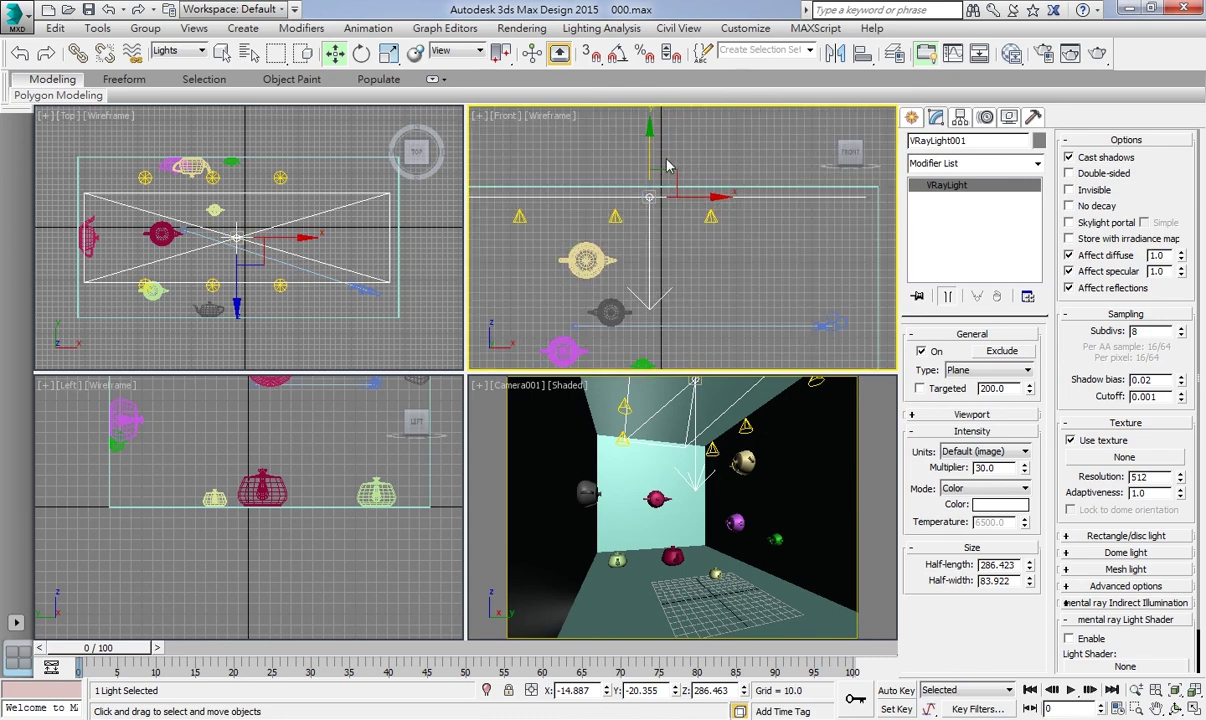
pyautogui.moveTo(666, 163); pyautogui.dragTo(724, 158, button='middle')
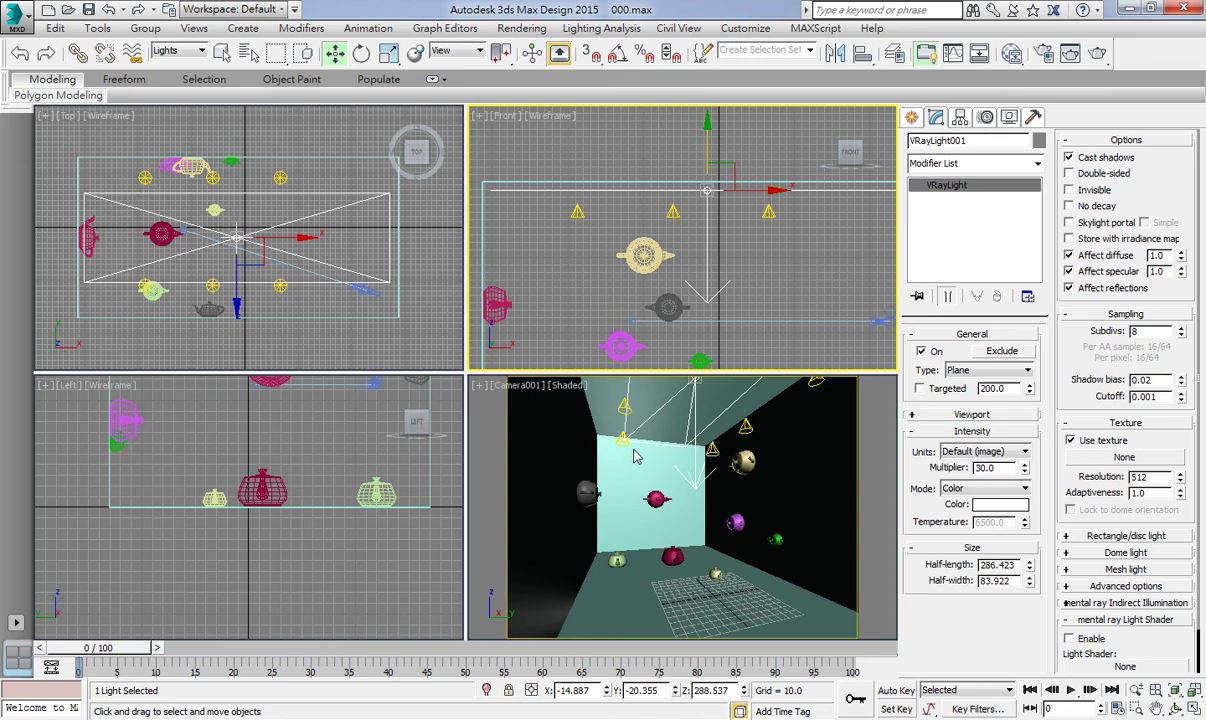
# - Lower VRayLight001's intensity multiplier from 30.0 to 1.0
pyautogui.rightClick(793, 443)
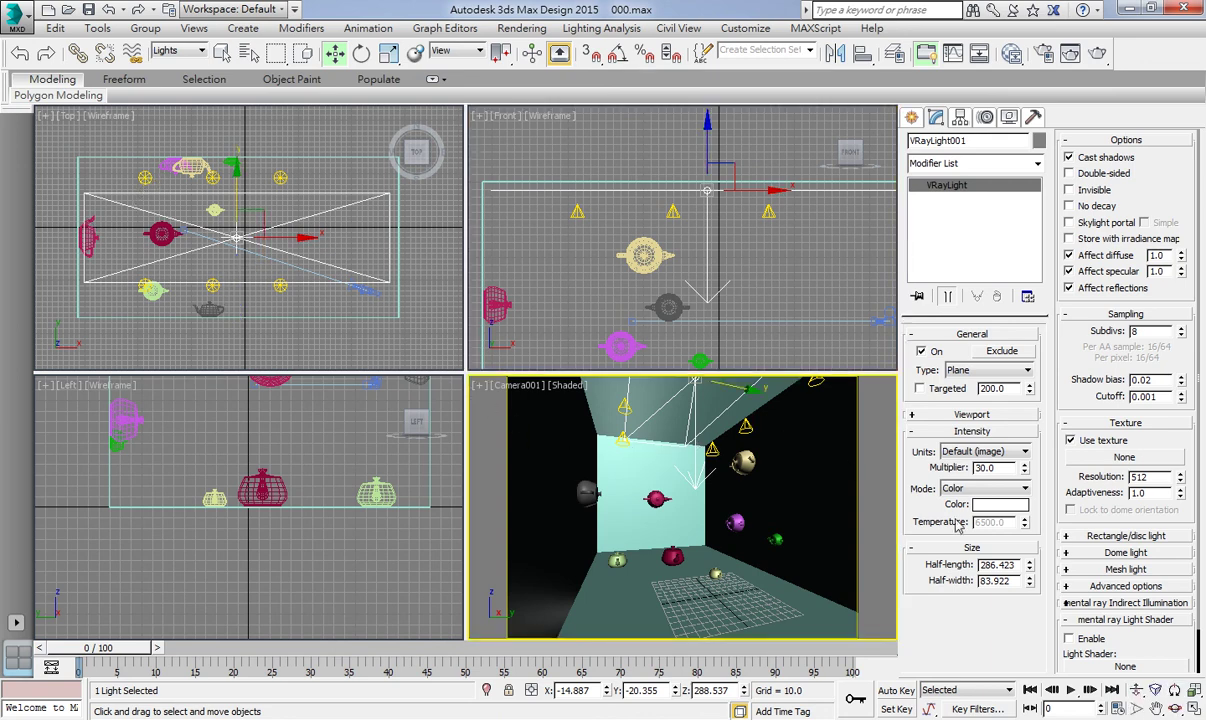
pyautogui.moveTo(1009, 470); pyautogui.dragTo(918, 476)
pyautogui.write('1')
pyautogui.press('Return')
# - Render Camera001, set VRayLight001 to Invisible, re-render to confirm, and close the frame window
pyautogui.click(1097, 53)
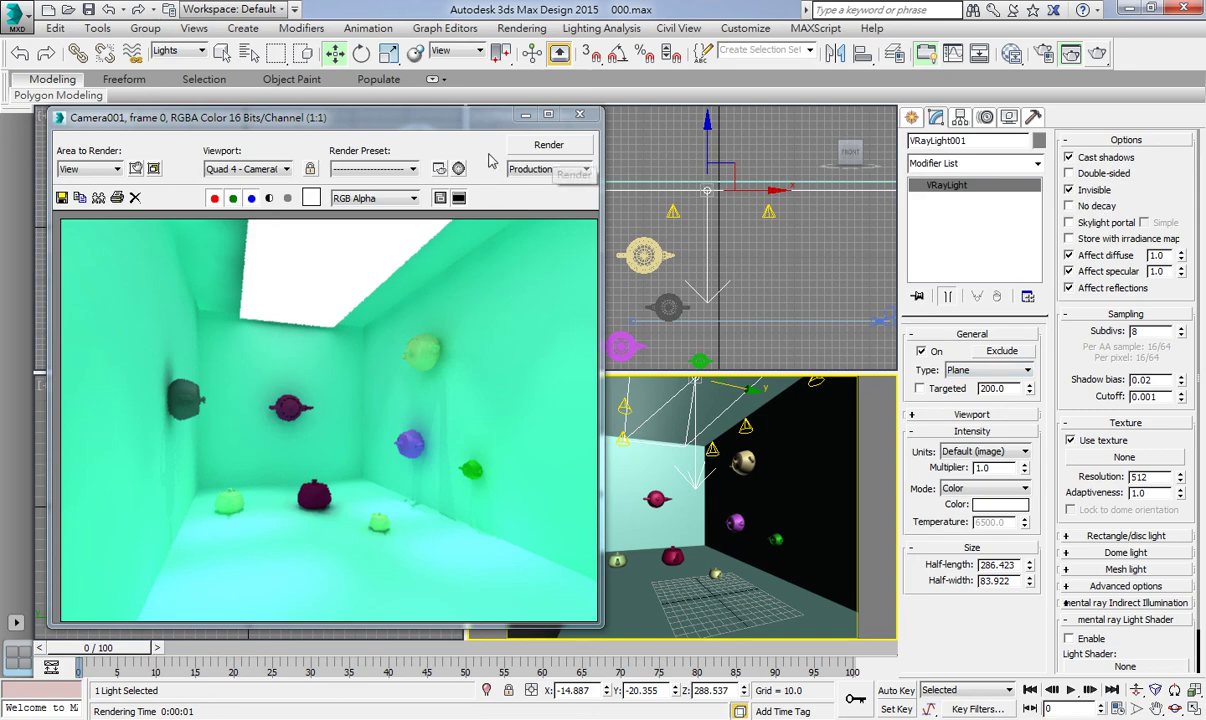
pyautogui.click(548, 145)
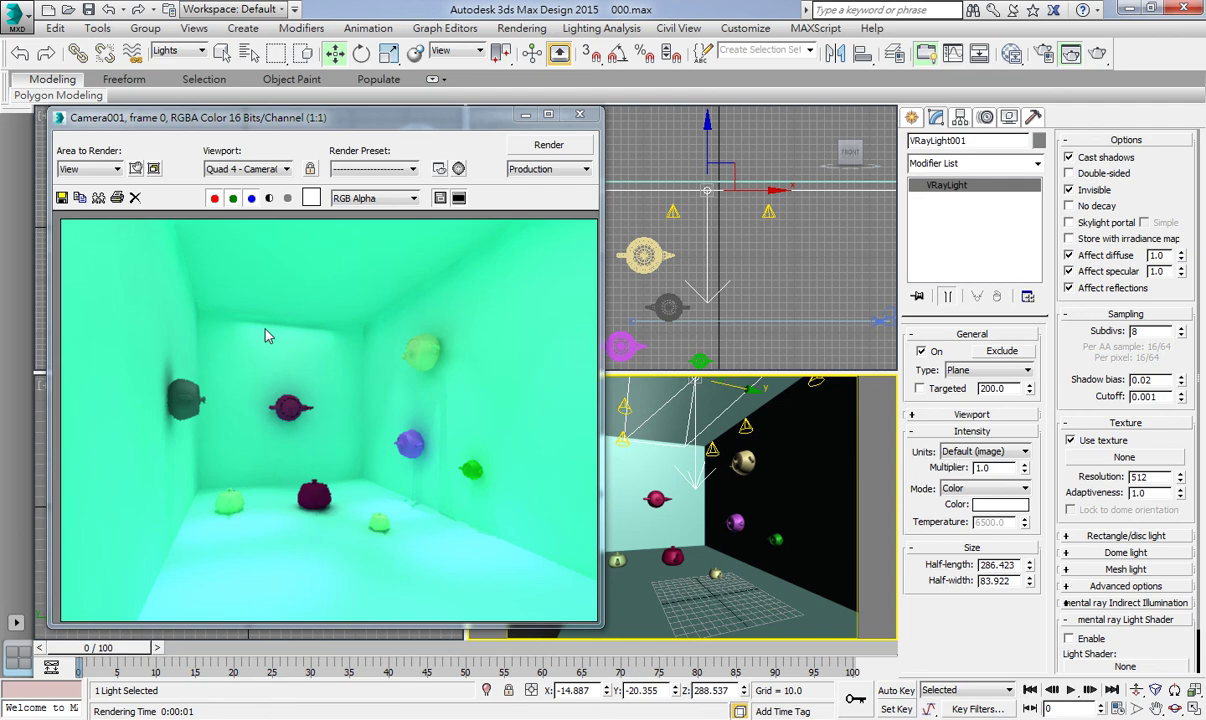
pyautogui.click(579, 114)
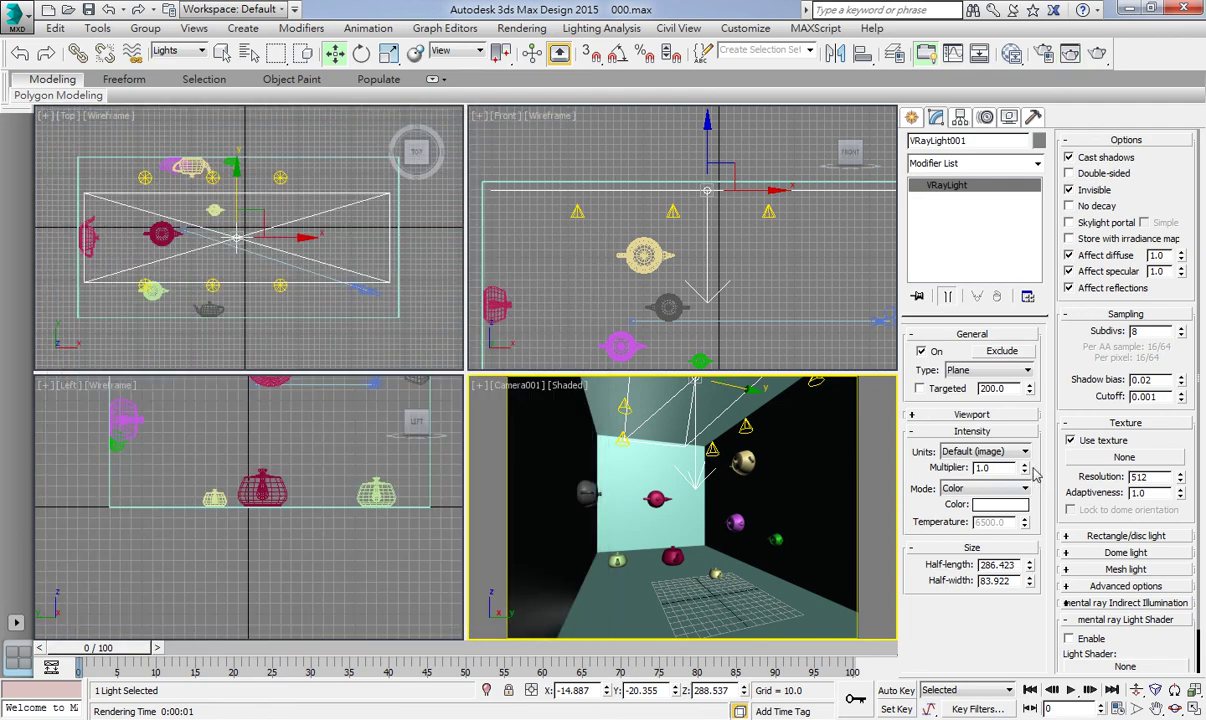
# - Reduce VRayLight001's half-length to 213.328, set its multiplier to 0.5, and render Camera001
pyautogui.moveTo(1031, 568); pyautogui.dragTo(1029, 590)
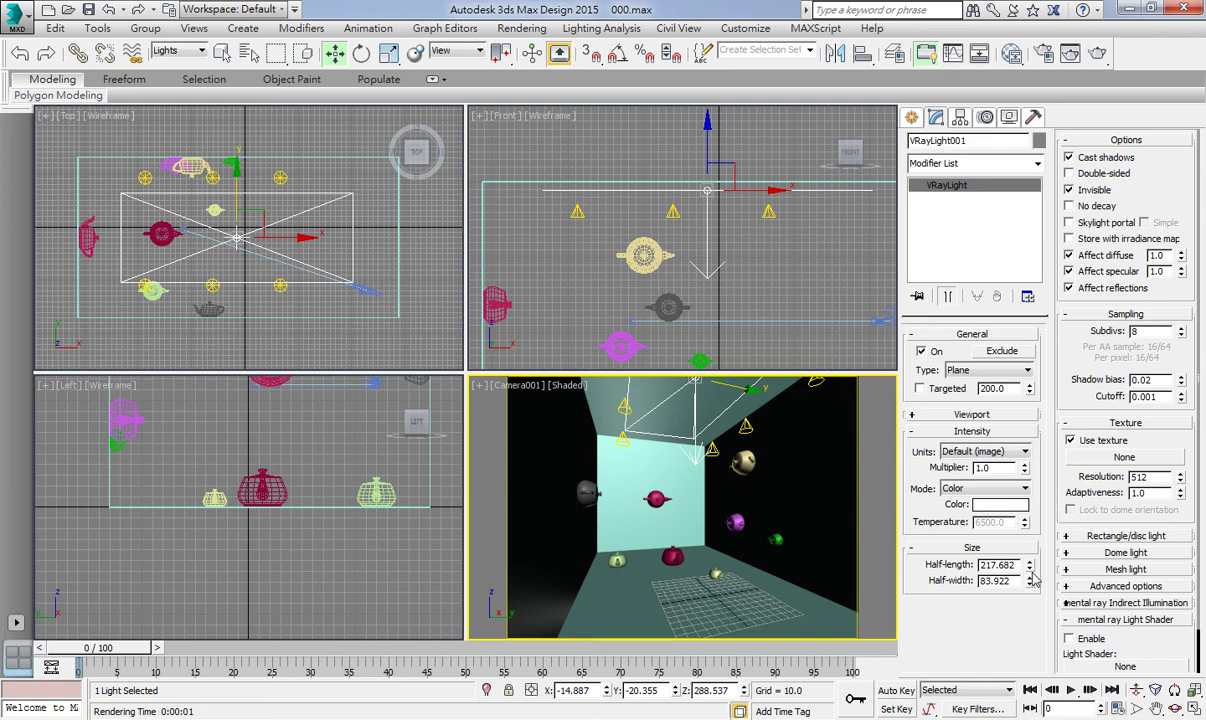
pyautogui.moveTo(1030, 569); pyautogui.dragTo(1030, 582)
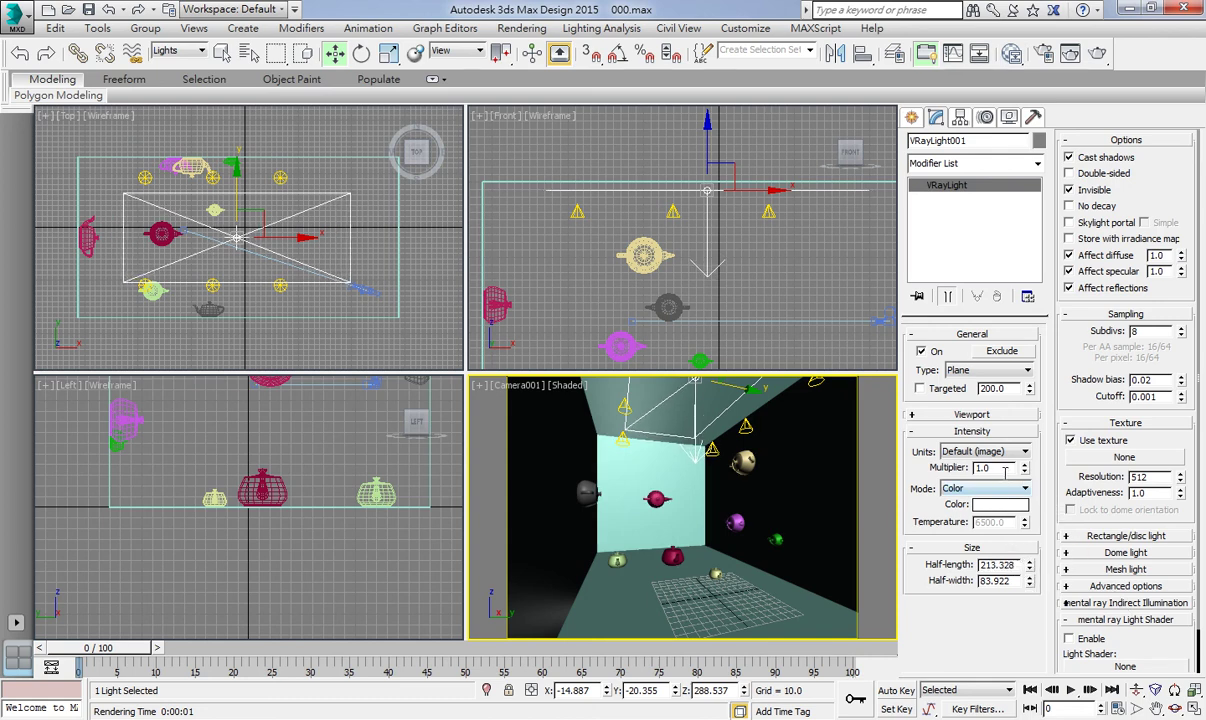
pyautogui.moveTo(1005, 473); pyautogui.dragTo(930, 474)
pyautogui.write('0.5')
pyautogui.click(1070, 52)
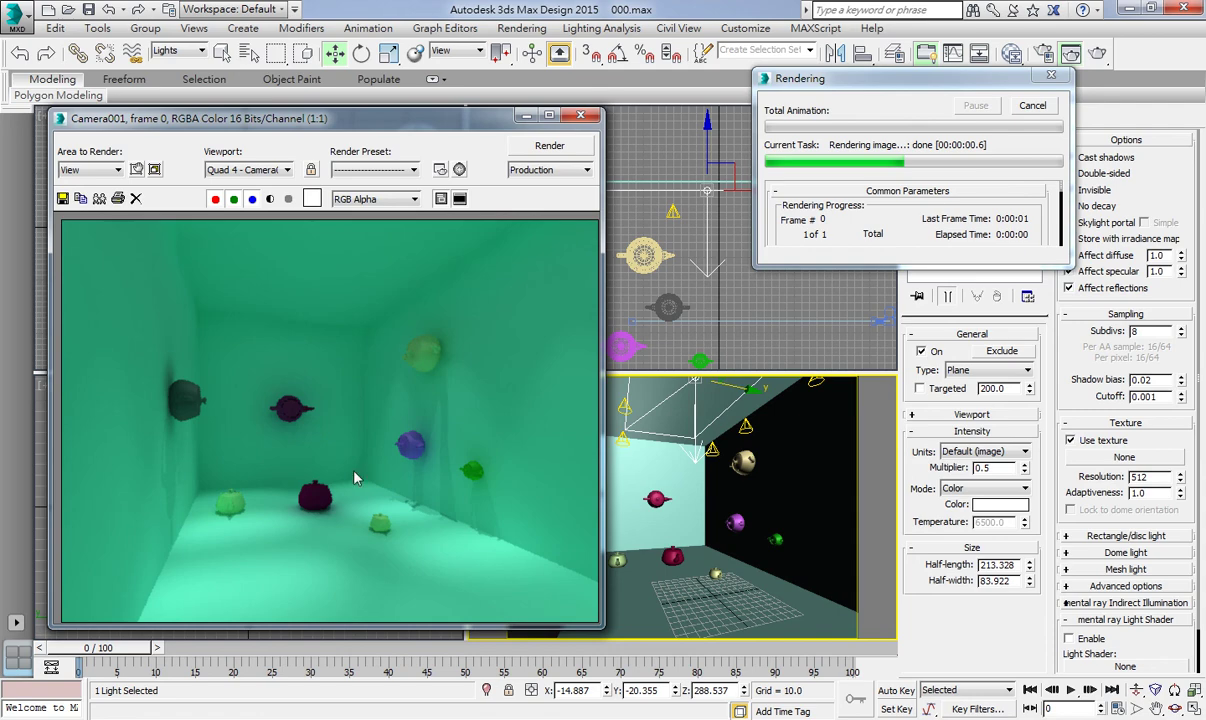
# - Clone the current render, switch the V-Ray plane light off, and re-render to compare
pyautogui.click(99, 198)
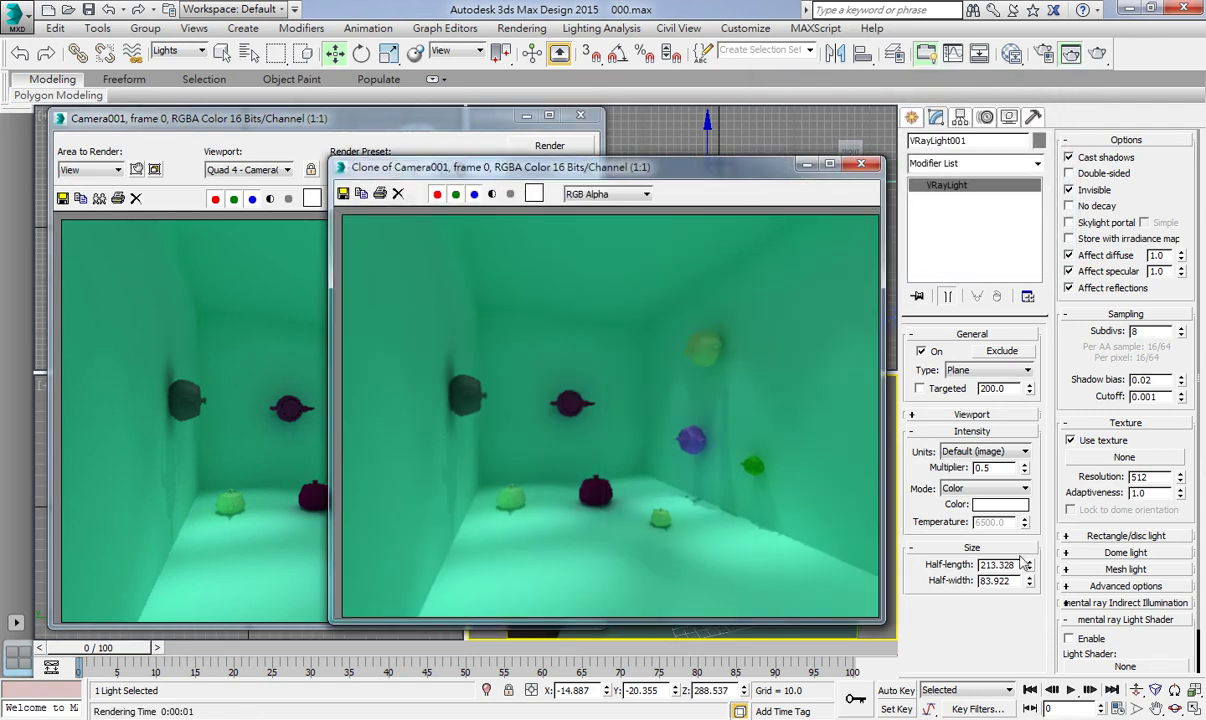
pyautogui.click(921, 351)
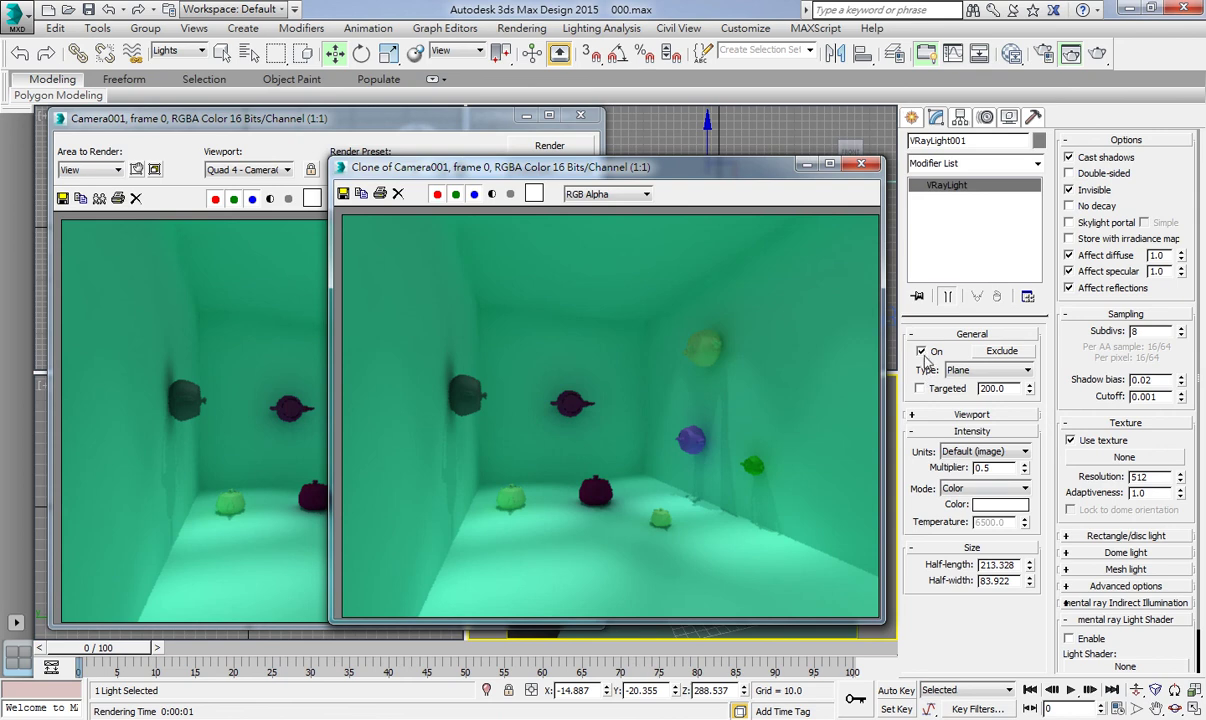
pyautogui.click(549, 145)
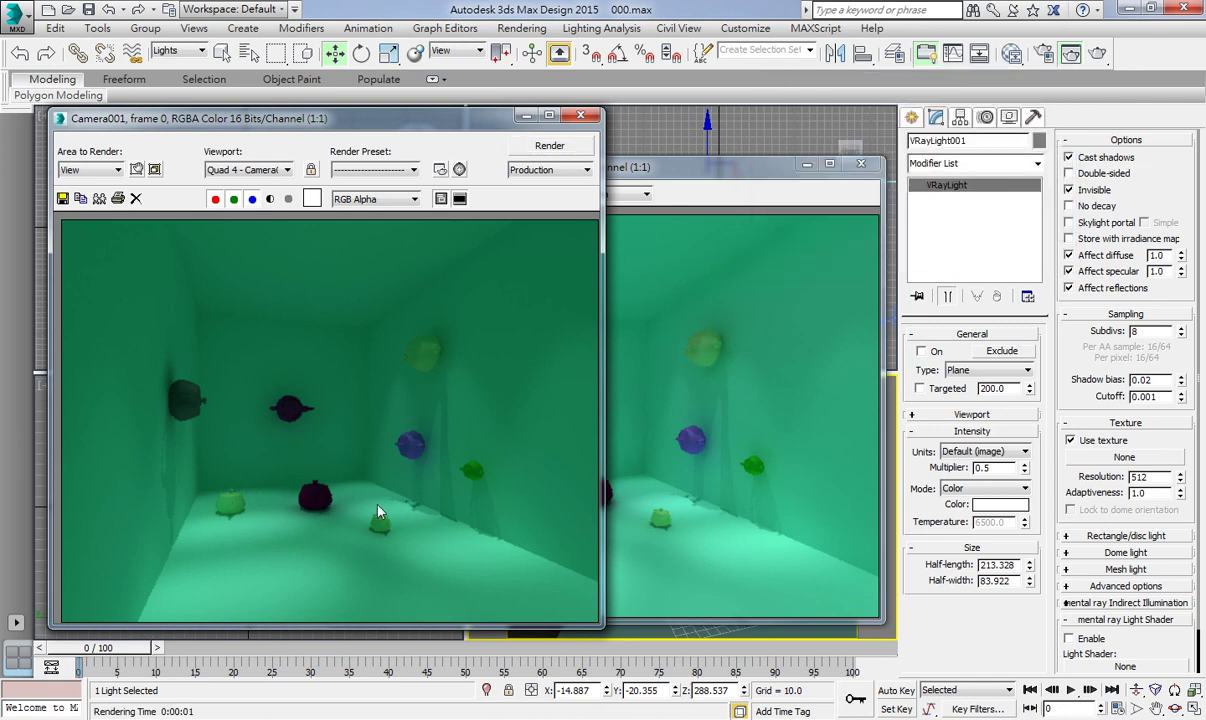
pyautogui.click(98, 200)
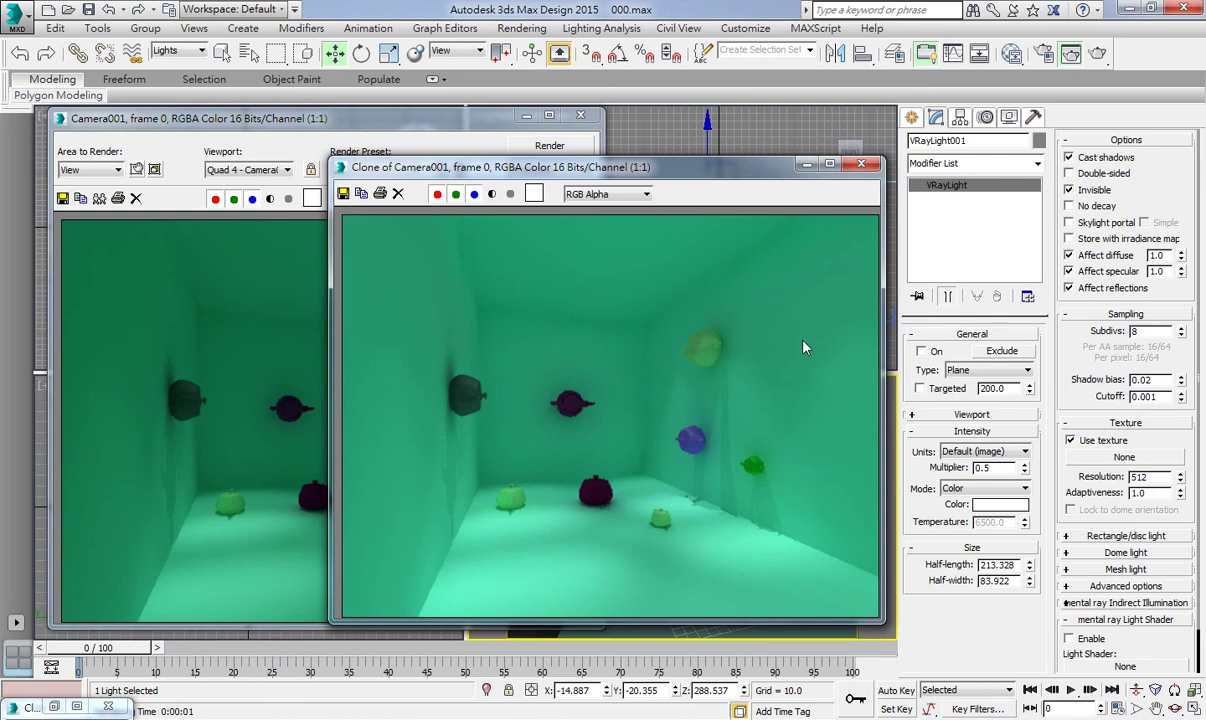
# - Minimise both render windows and make the Top viewport active
pyautogui.click(806, 164)
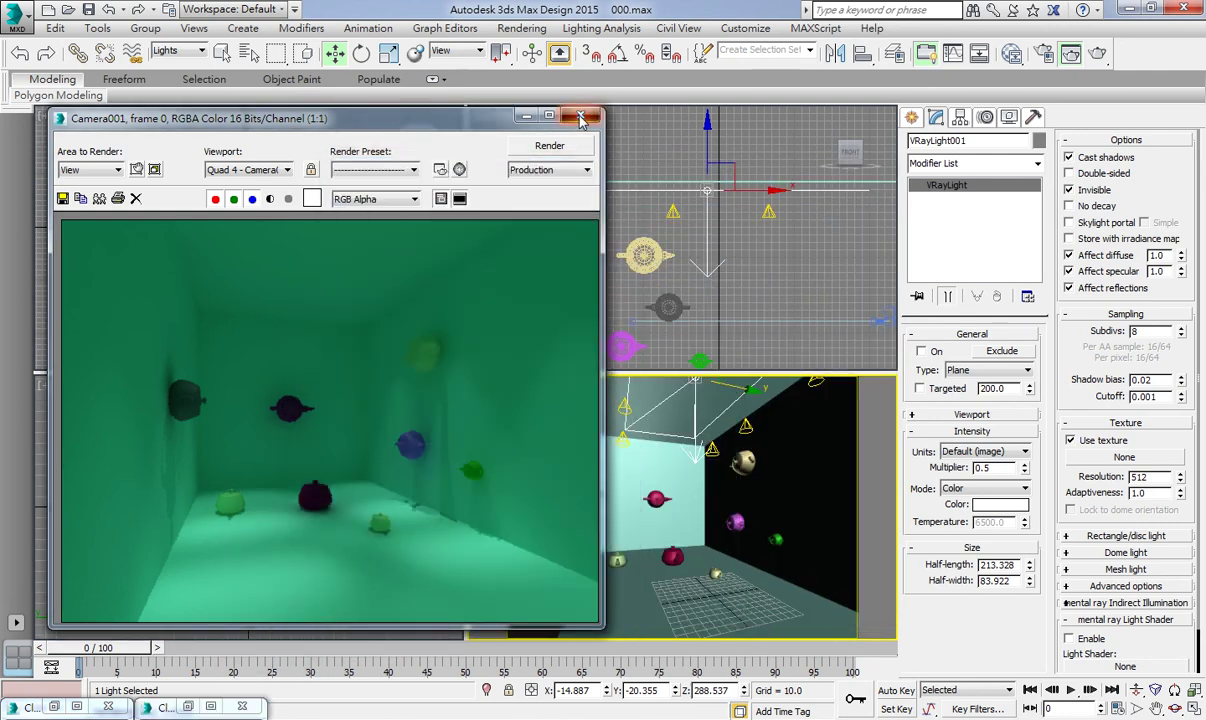
pyautogui.click(529, 115)
pyautogui.click(222, 241)
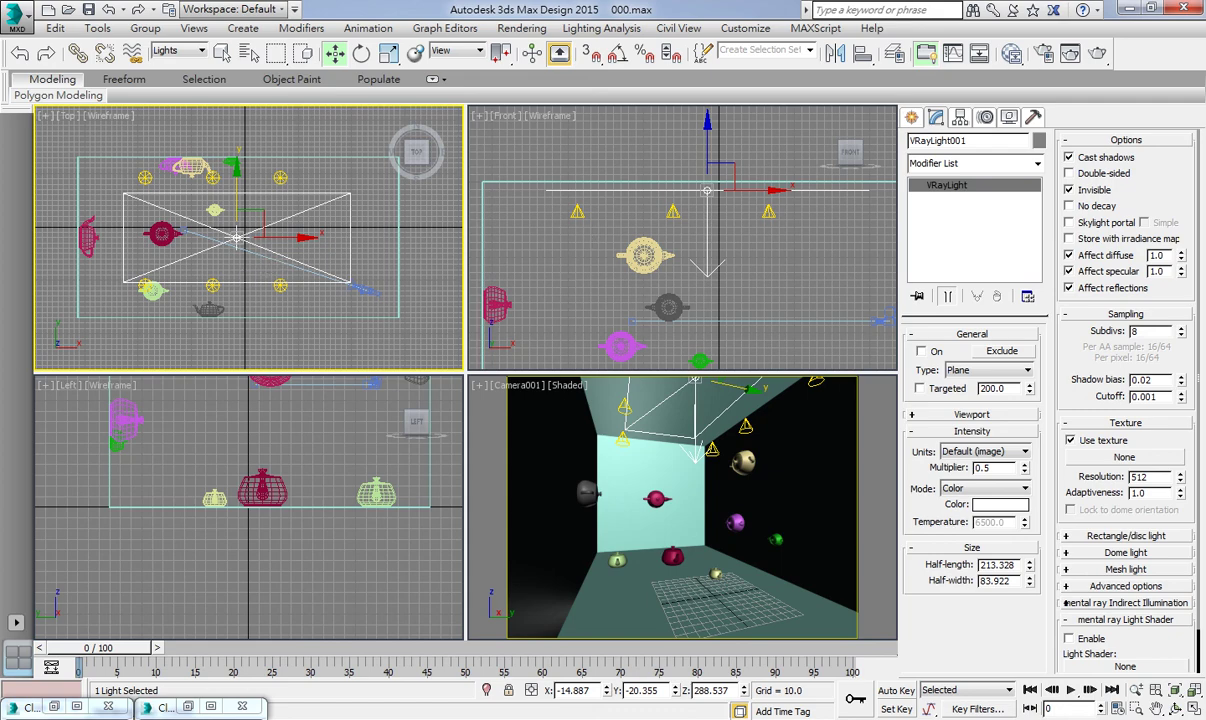
# - In Chrome, search Google Images for 客廳 and open a living-room photo in the large preview
pyautogui.hotkey('alt', 'Tab')
pyautogui.scroll(5, 277, 243)
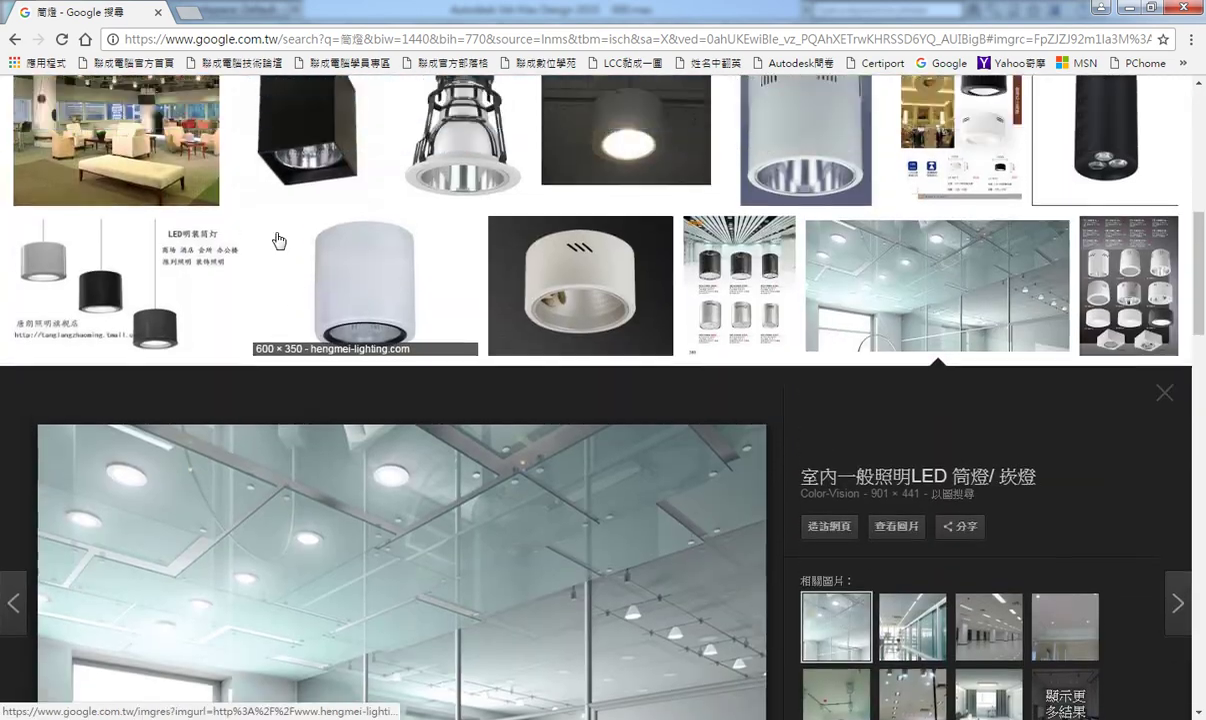
pyautogui.scroll(5, 275, 235)
pyautogui.scroll(2, 273, 228)
pyautogui.moveTo(155, 112); pyautogui.dragTo(122, 116)
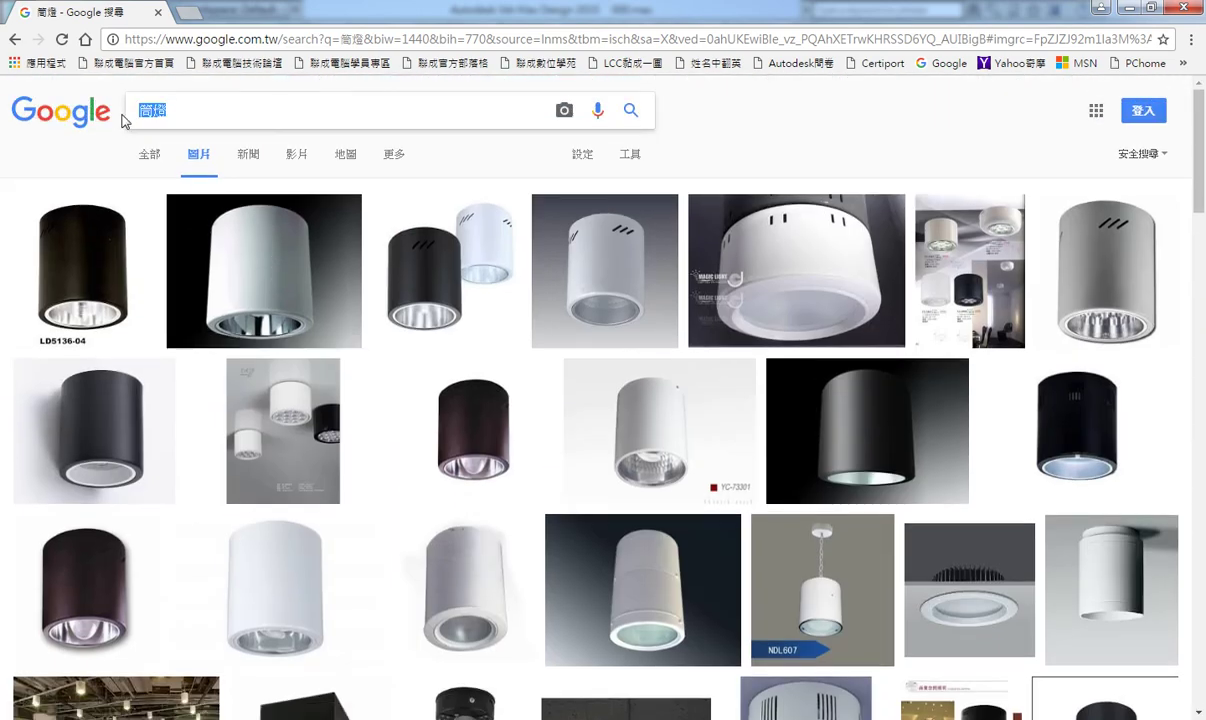
pyautogui.write('客')
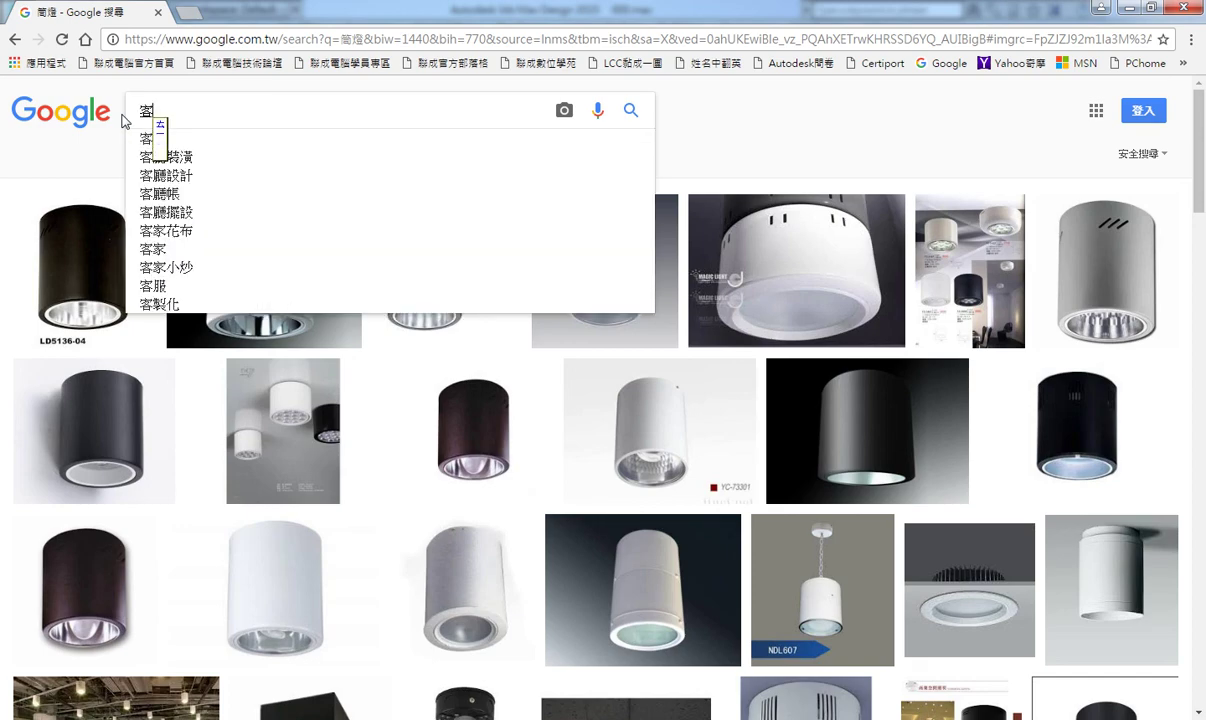
pyautogui.write('廳')
pyautogui.press('Return')
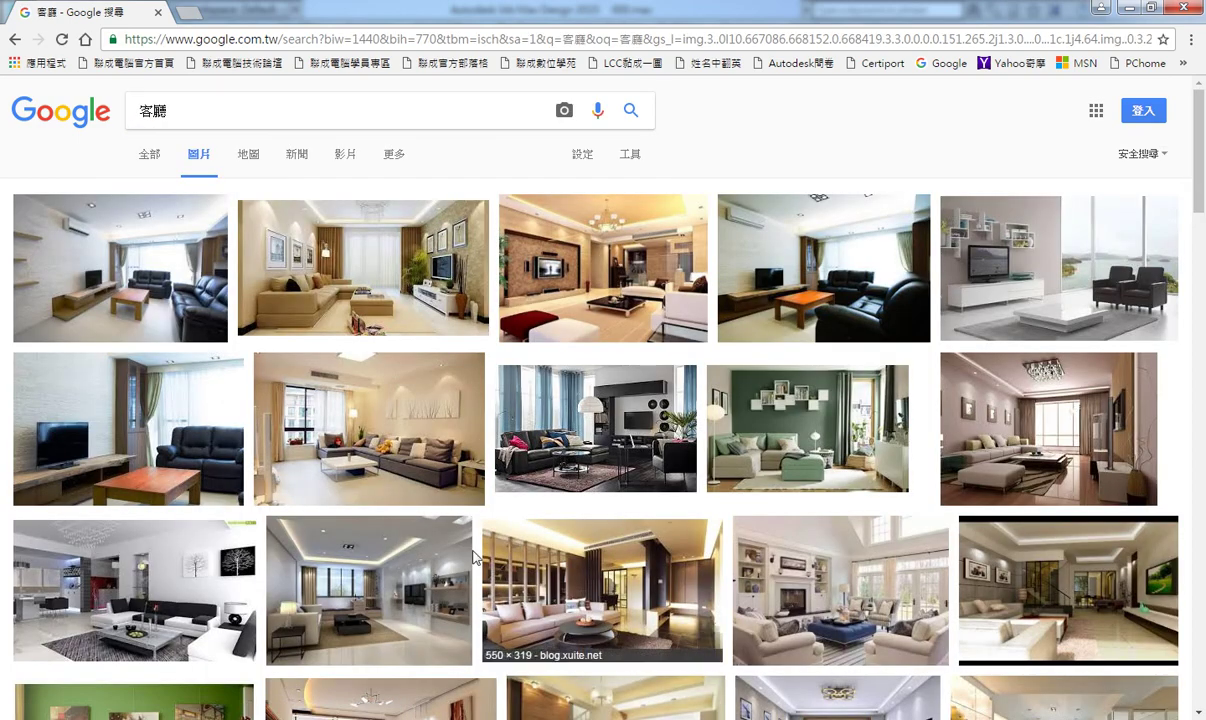
pyautogui.click(287, 311)
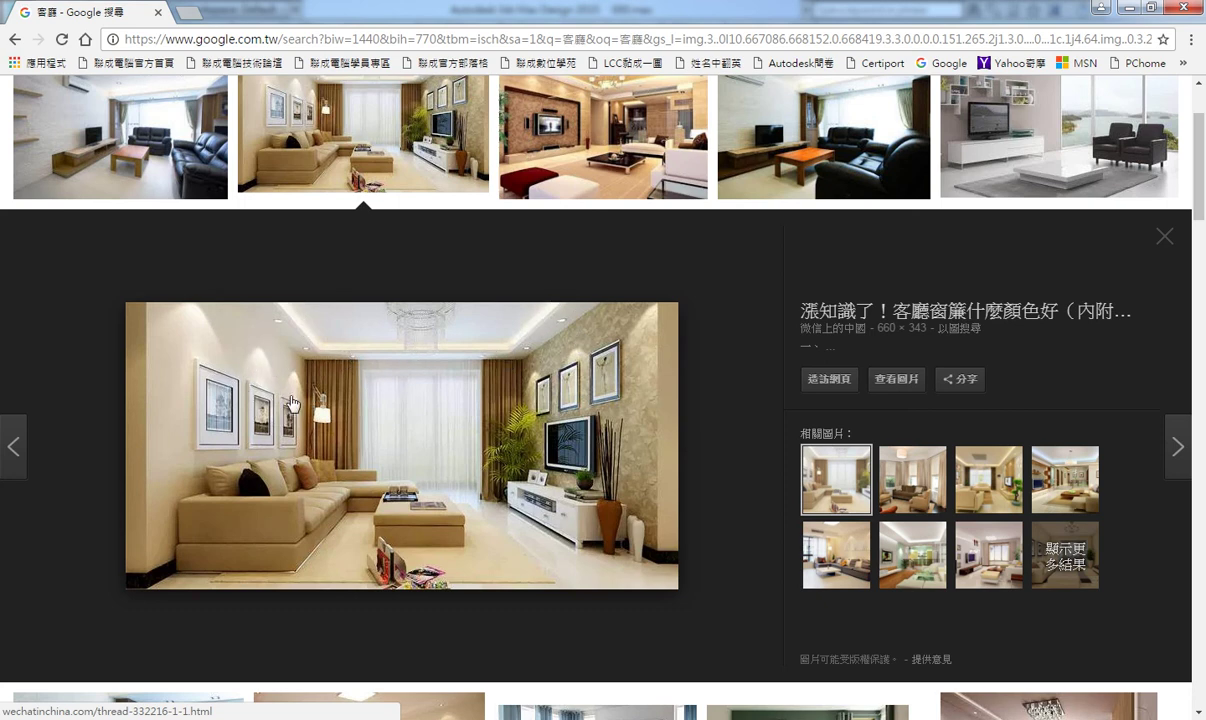
# - Draw a long thin box along the room's front edge in the Top view
pyautogui.click(1129, 7)
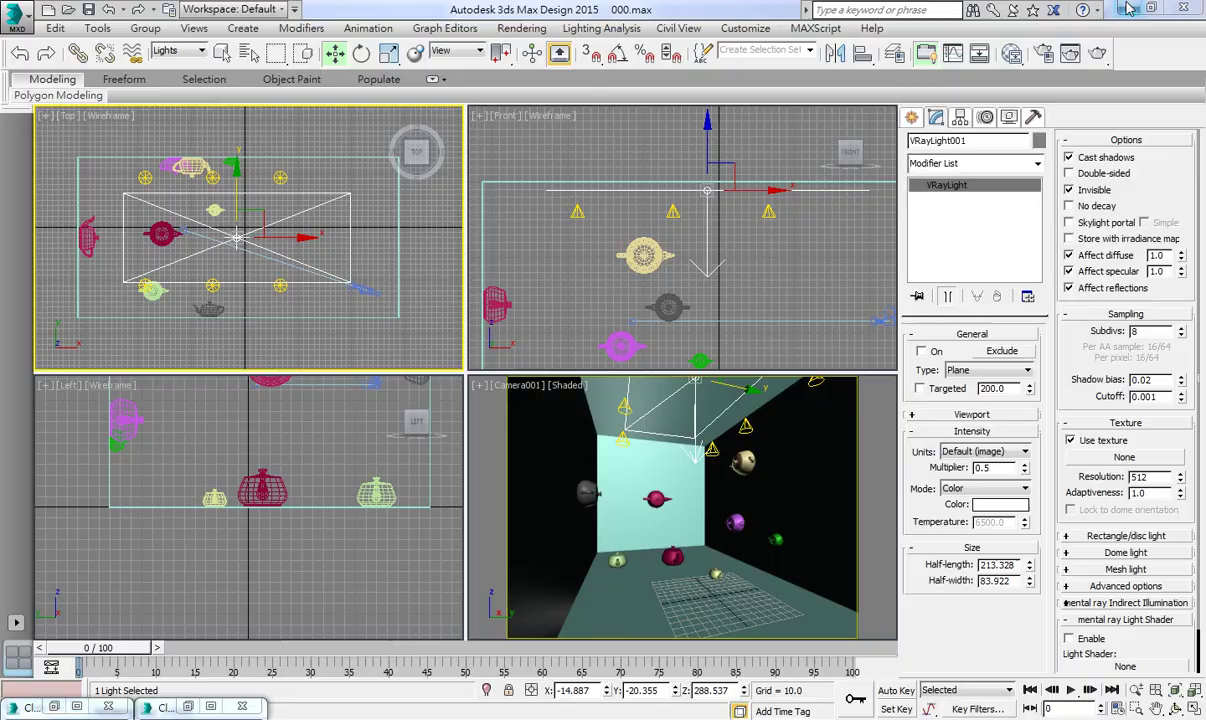
pyautogui.click(911, 118)
pyautogui.click(917, 144)
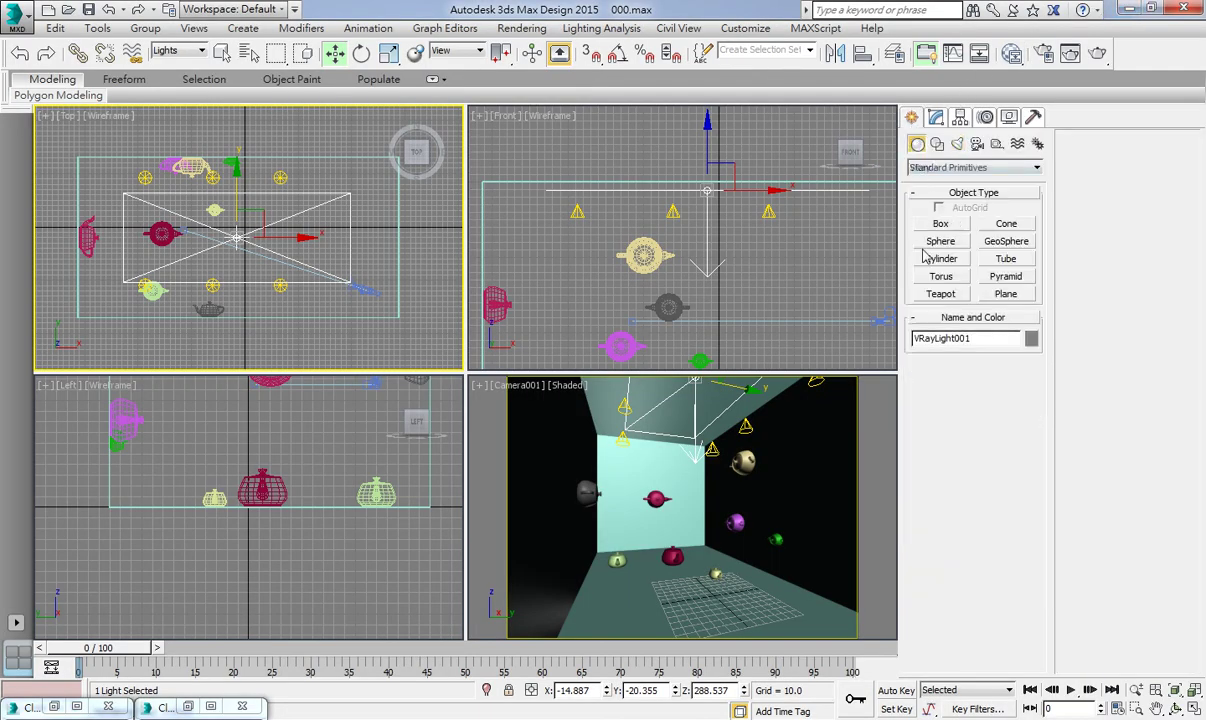
pyautogui.click(941, 224)
pyautogui.moveTo(251, 291); pyautogui.dragTo(246, 254, button='middle')
pyautogui.moveTo(62, 267); pyautogui.dragTo(413, 296)
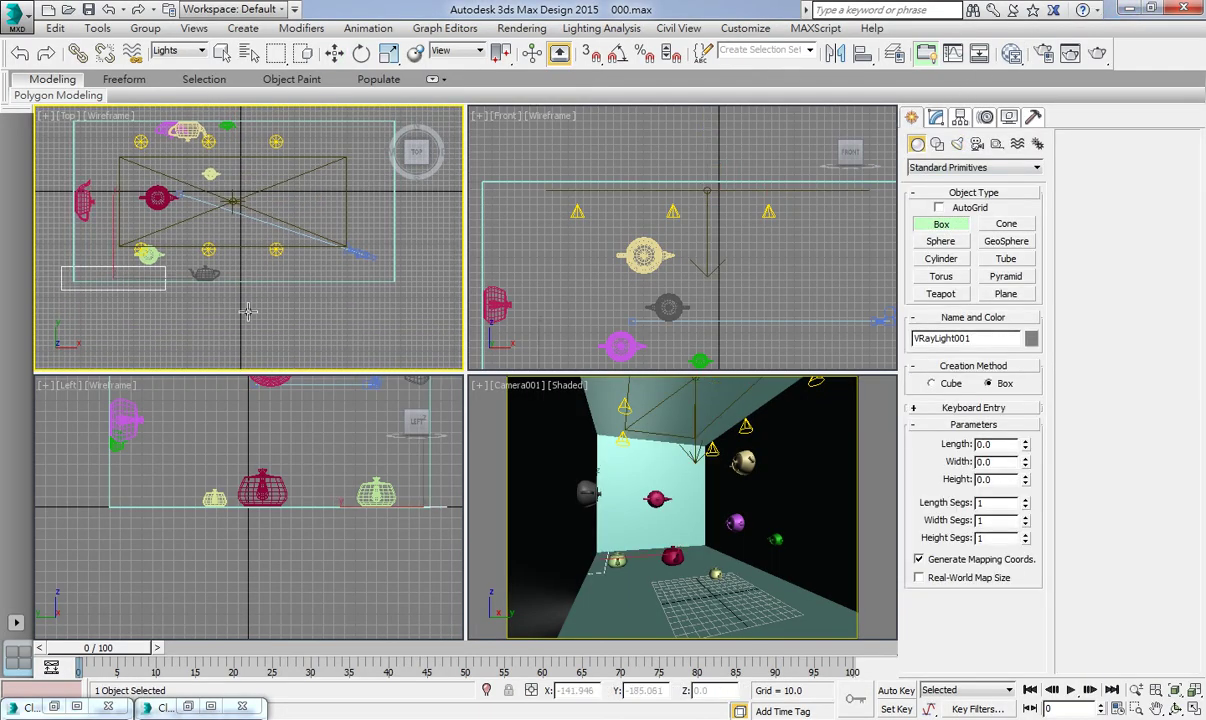
pyautogui.click(417, 301)
# - Raise the box to about 260 units and Shift-copy it to the room's opposite side
pyautogui.press('w')
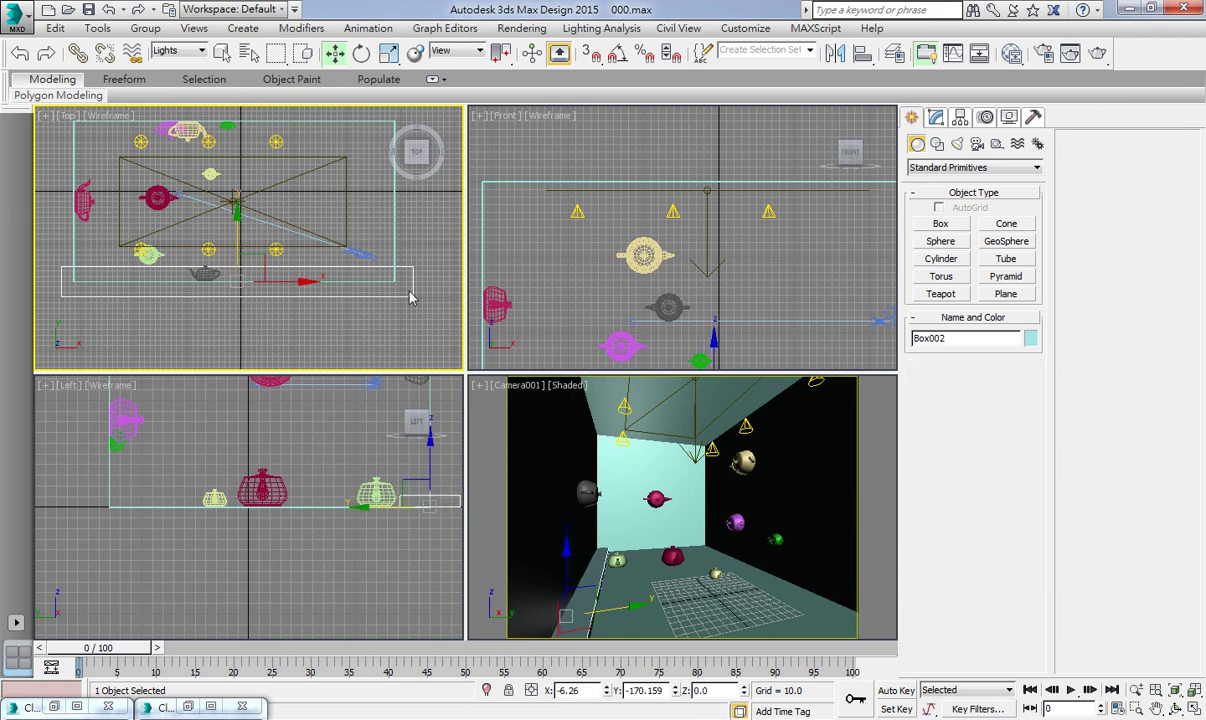
pyautogui.scroll(-3, 692, 243)
pyautogui.moveTo(673, 241); pyautogui.dragTo(510, 130)
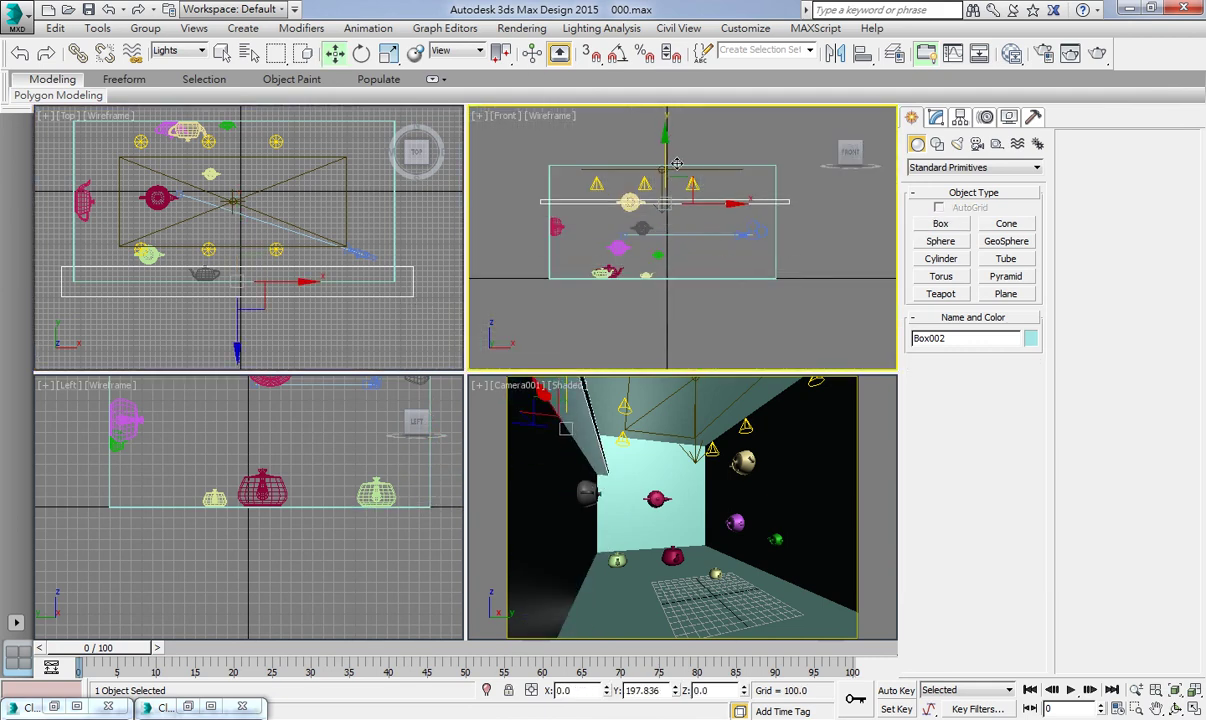
pyautogui.moveTo(176, 179); pyautogui.dragTo(176, 197, button='middle')
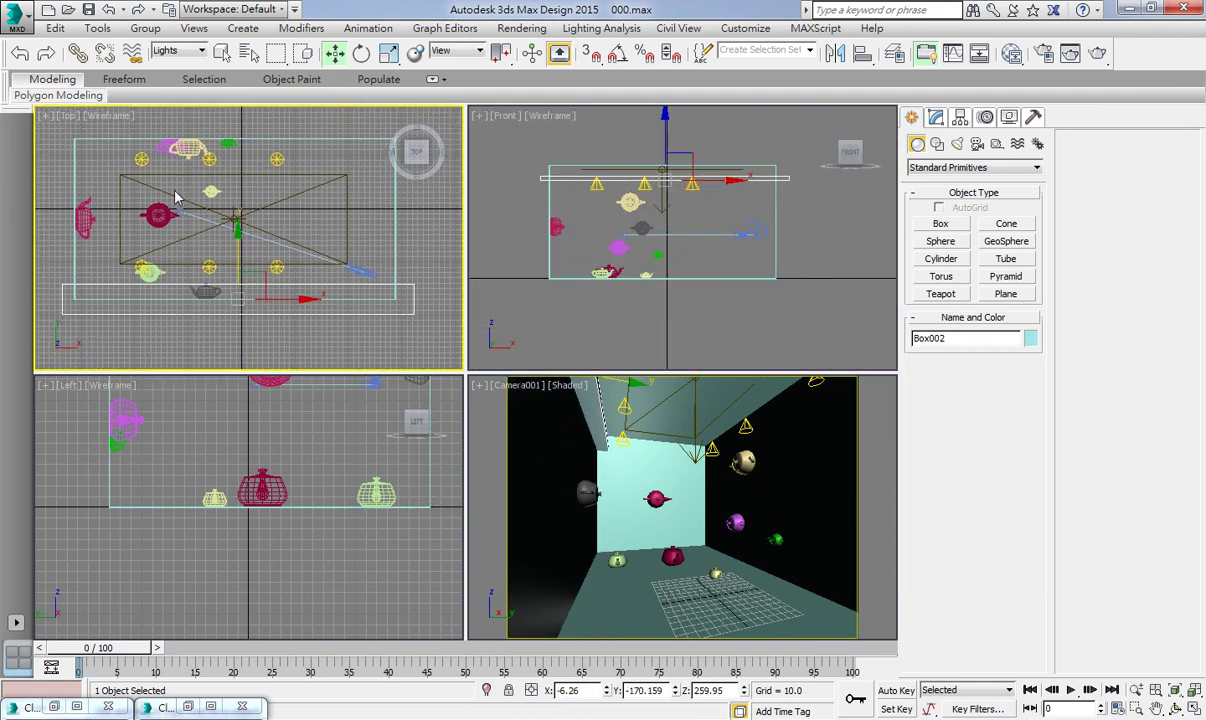
pyautogui.keyDown('shift'); pyautogui.moveTo(252, 244); pyautogui.dragTo(258, 94); pyautogui.keyUp('shift')
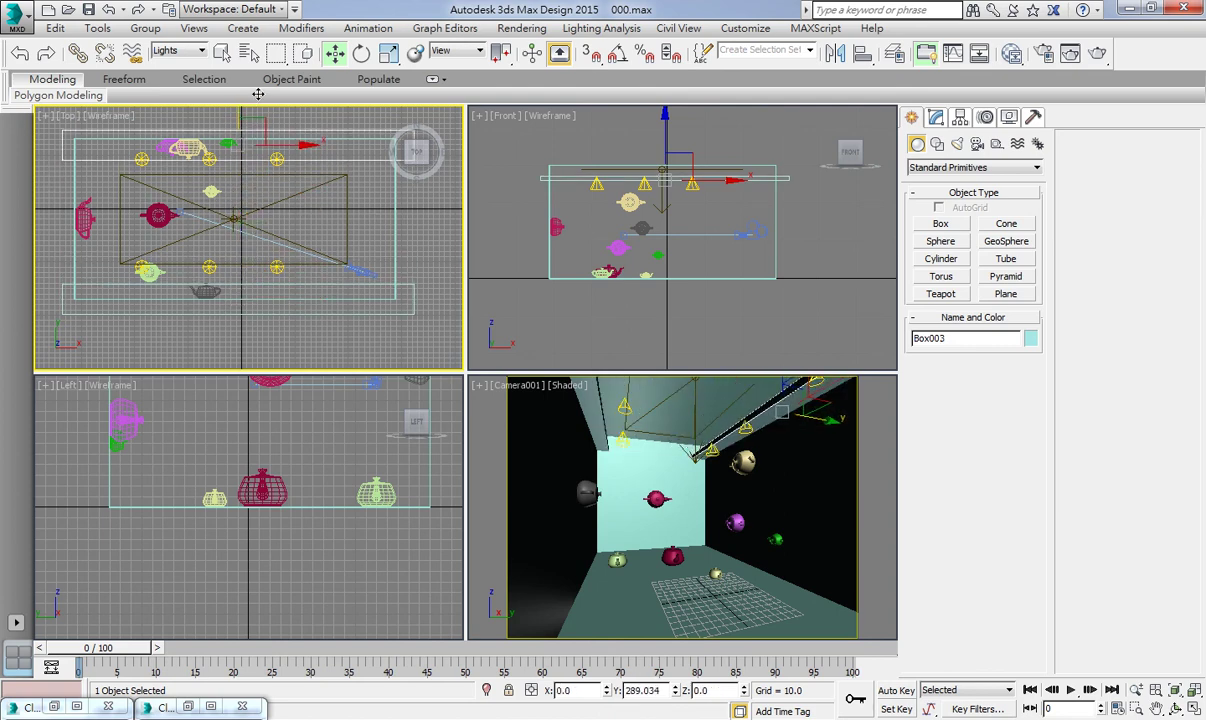
pyautogui.click(611, 433)
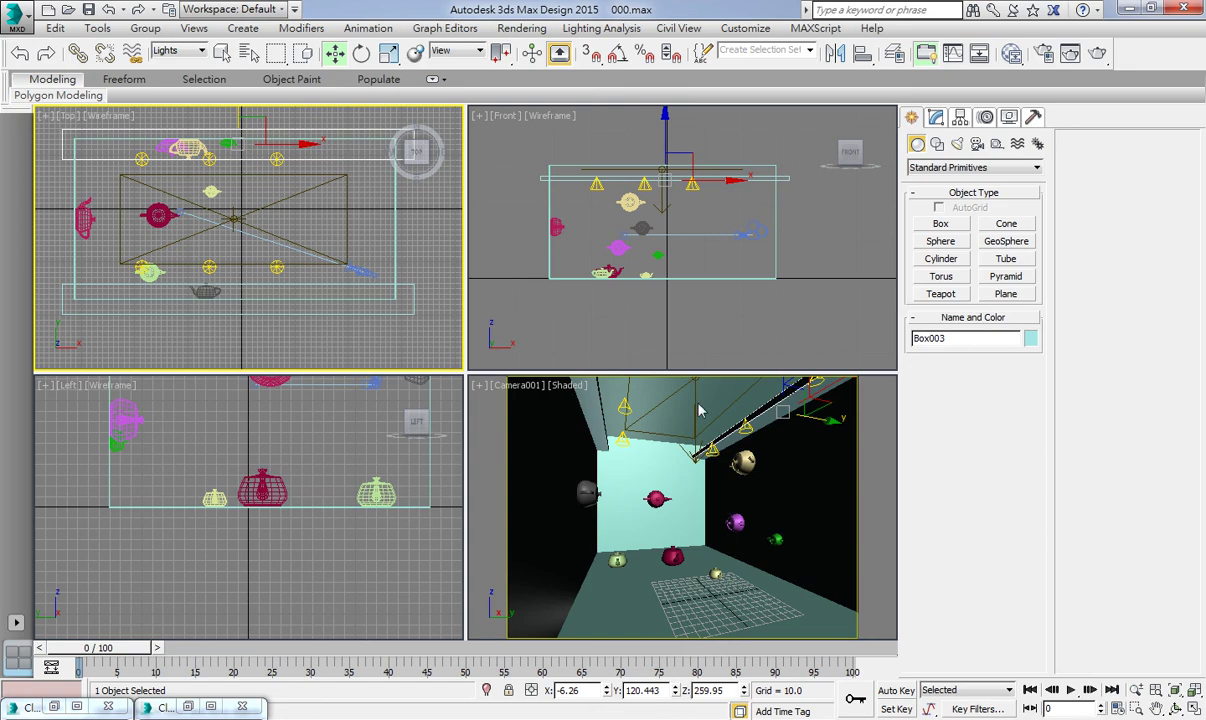
pyautogui.click(688, 231)
pyautogui.click(760, 178)
# - Create VRayLight002 as a long thin plane light along the front strip in the maximised Top view
pyautogui.click(935, 117)
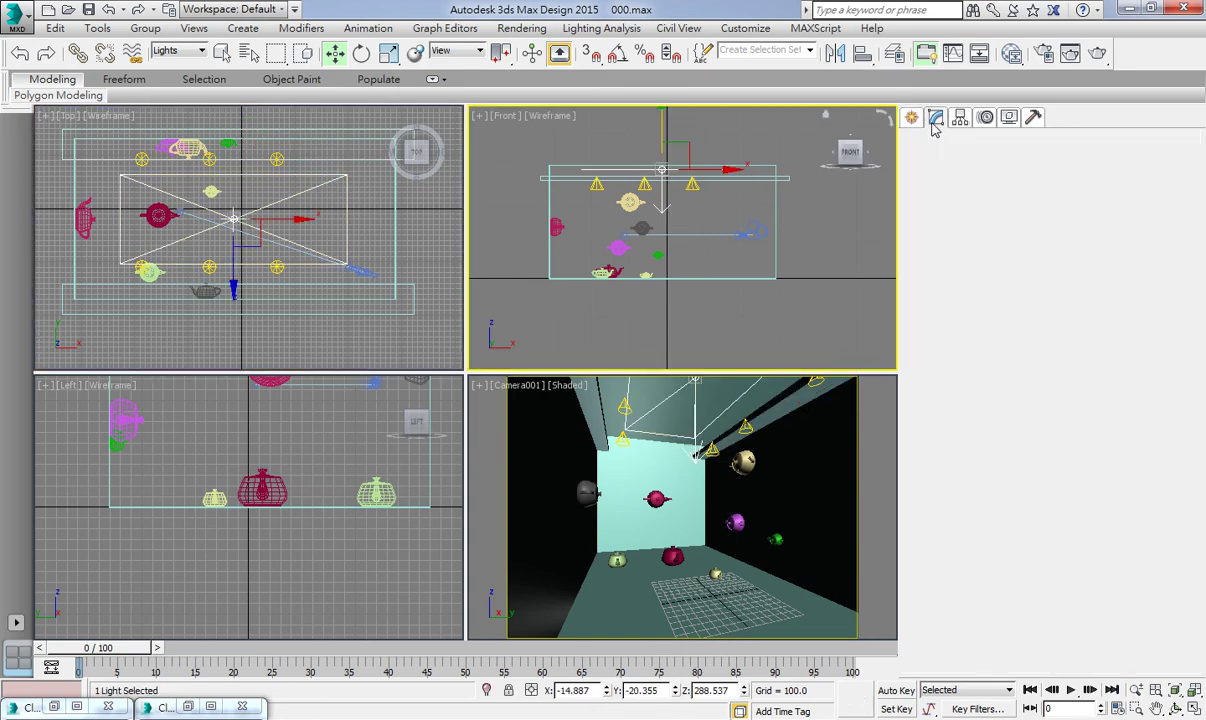
pyautogui.click(911, 117)
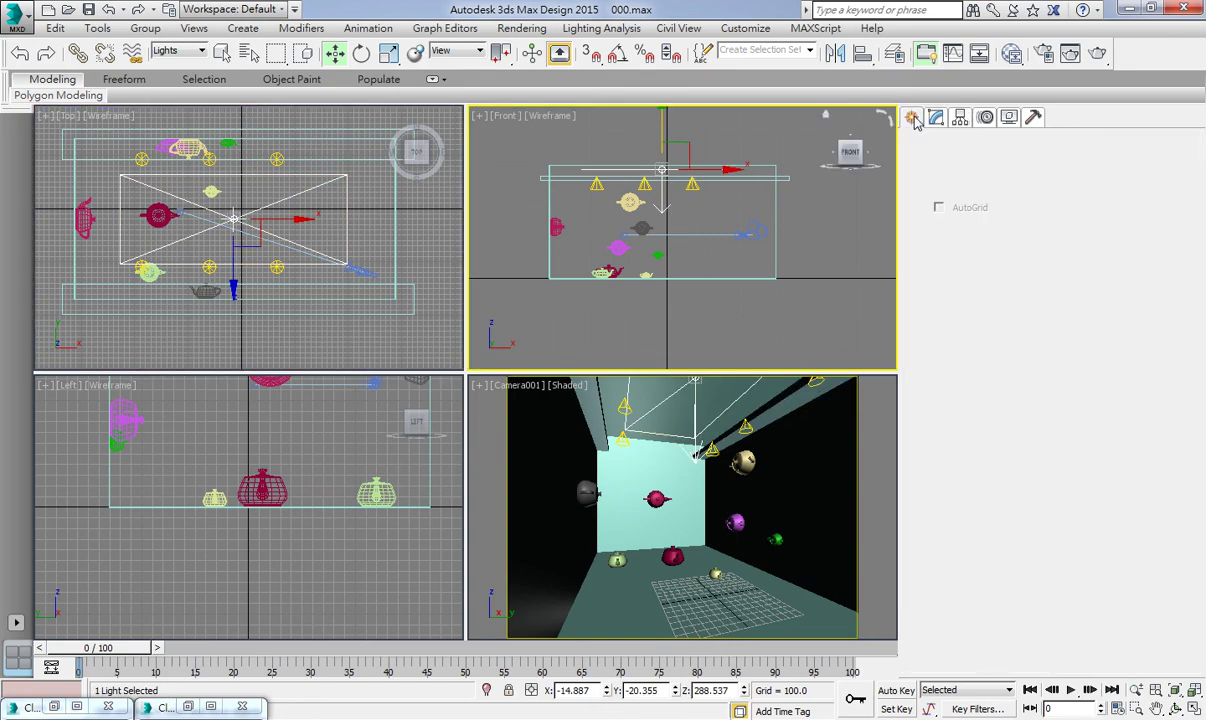
pyautogui.click(957, 144)
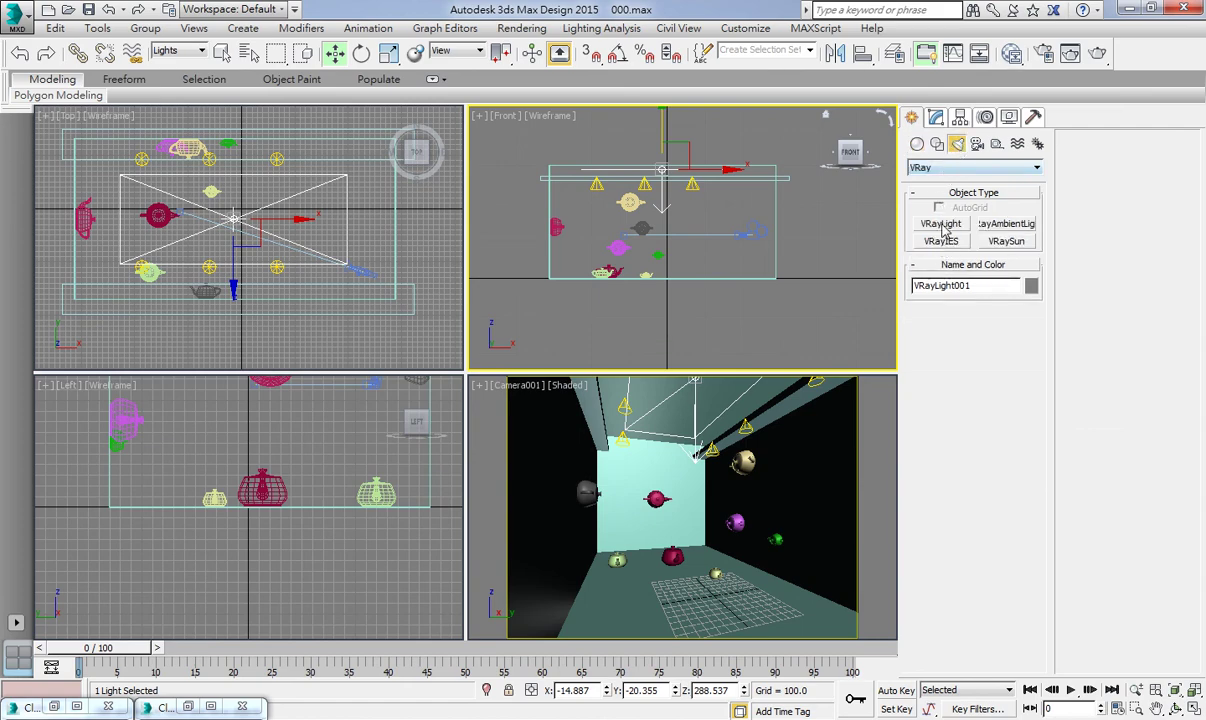
pyautogui.click(941, 224)
pyautogui.moveTo(117, 304); pyautogui.dragTo(137, 267, button='middle')
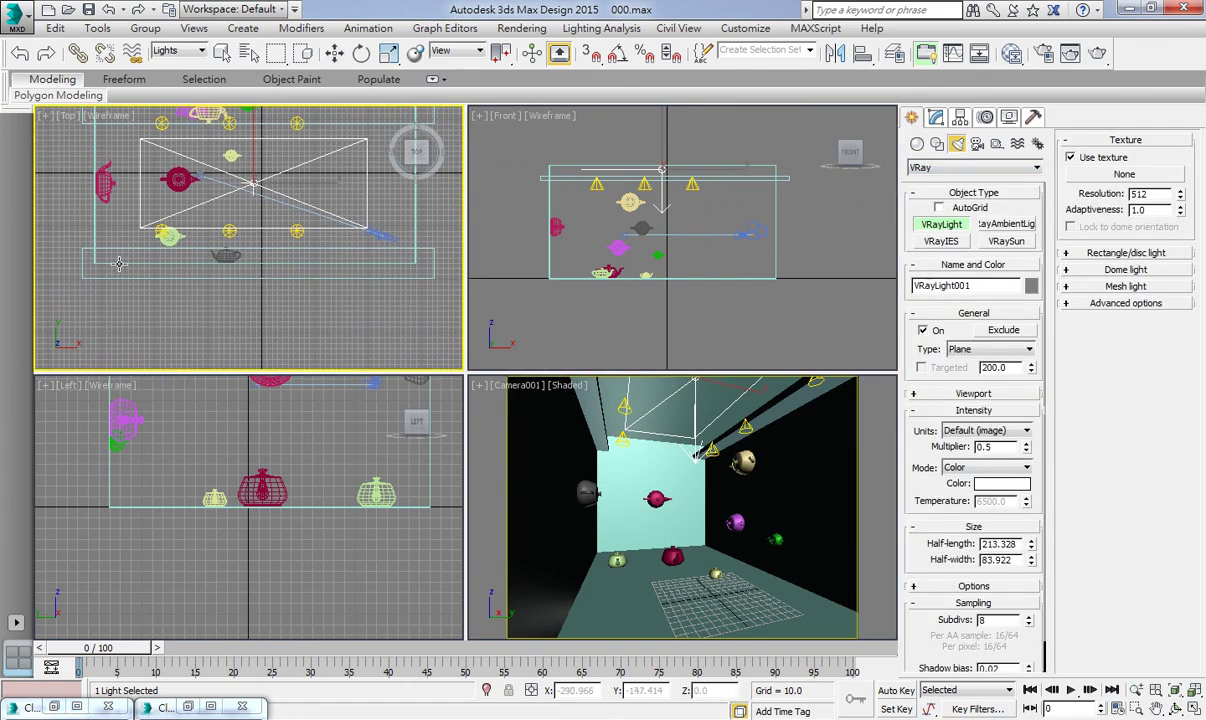
pyautogui.scroll(-2, 345, 425)
pyautogui.scroll(-3, 295, 438)
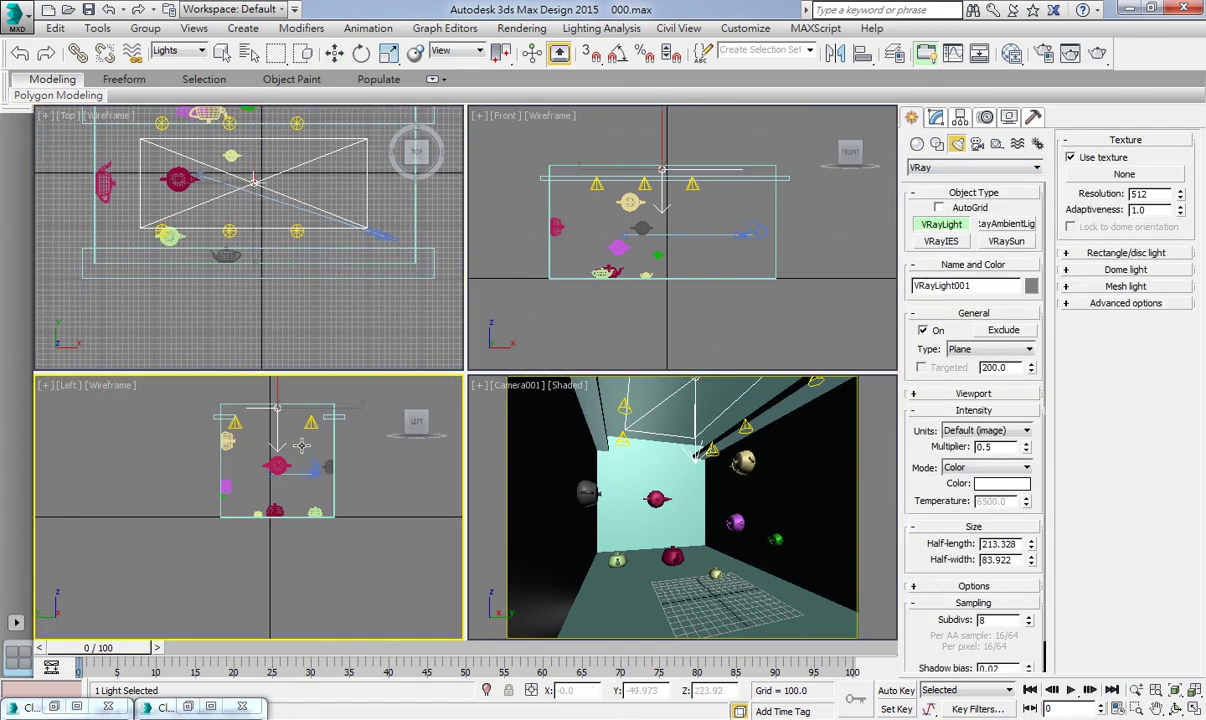
pyautogui.keyDown('alt'); pyautogui.moveTo(301, 446); pyautogui.dragTo(245, 428, button='middle'); pyautogui.keyUp('alt')
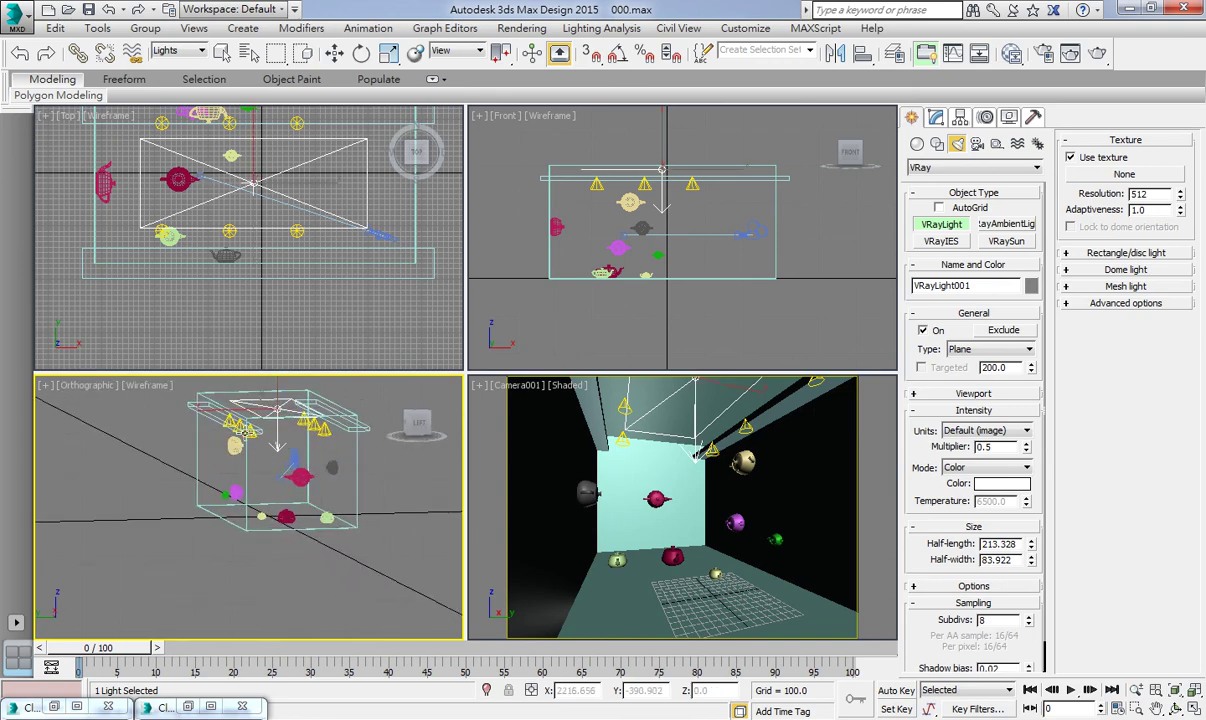
pyautogui.rightClick(195, 298)
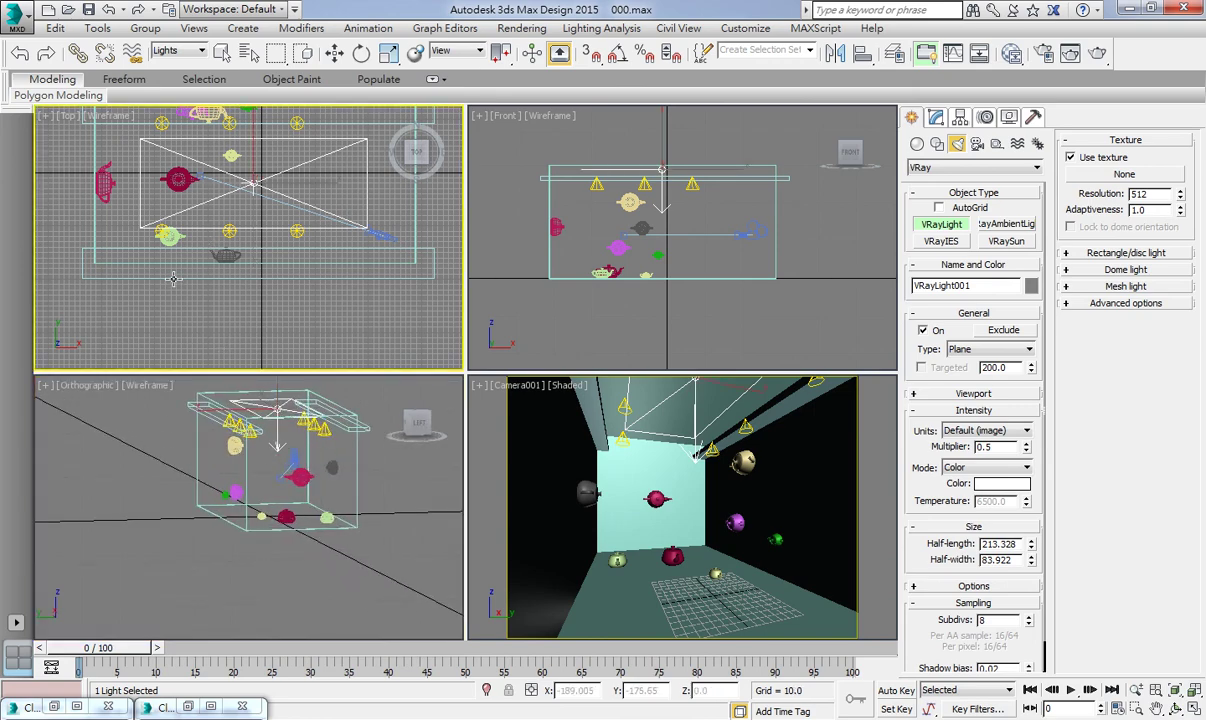
pyautogui.hotkey('alt', 'w')
pyautogui.click(126, 380)
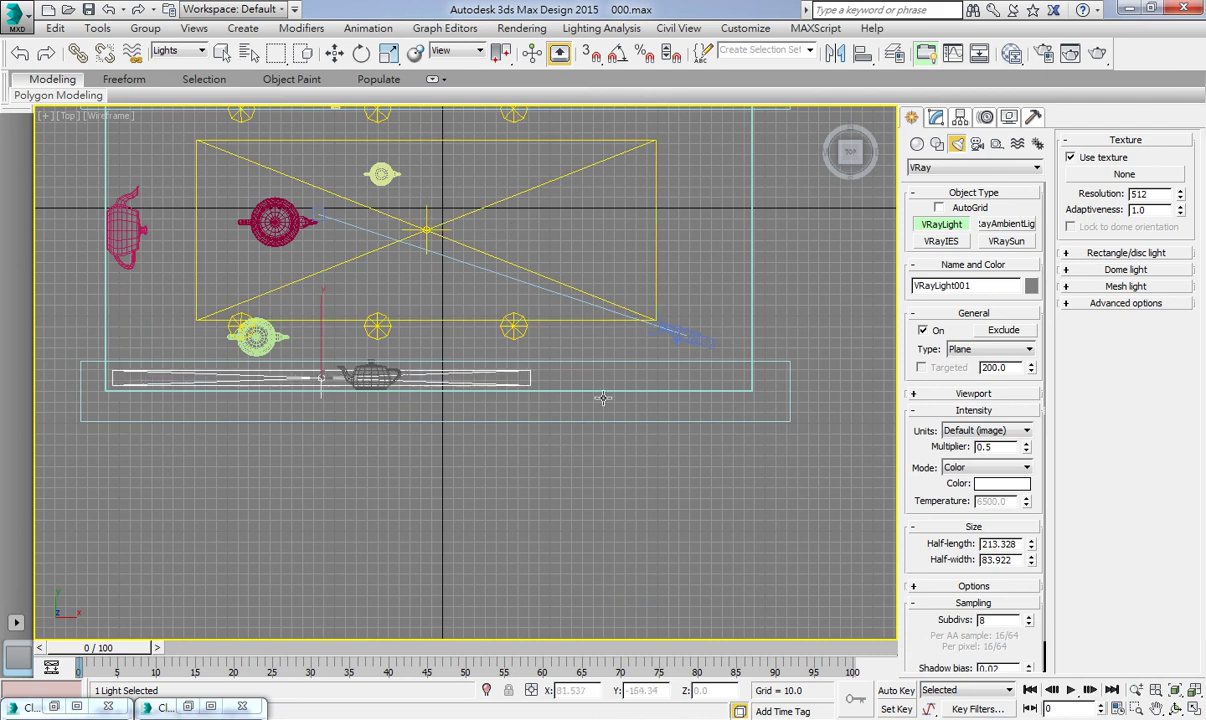
pyautogui.moveTo(603, 398); pyautogui.dragTo(752, 393)
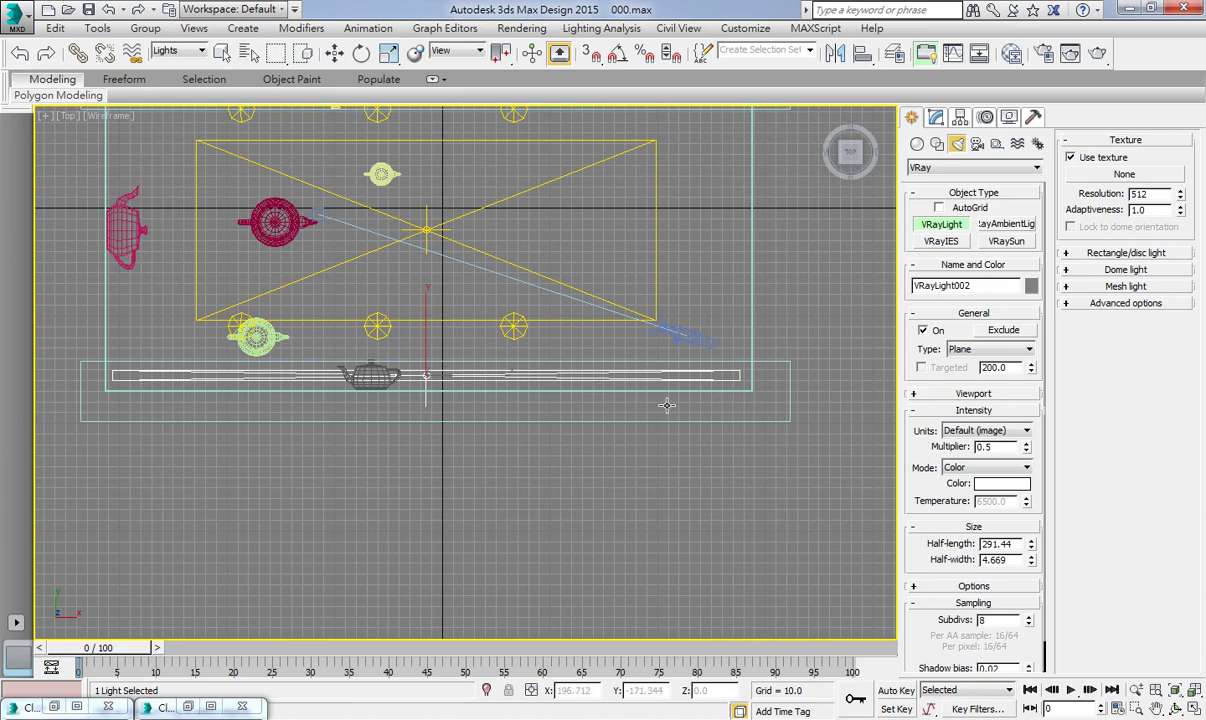
# - Raise VRayLight002 to just below the ceiling in the maximised Front view
pyautogui.rightClick(507, 395)
pyautogui.hotkey('alt', 'w')
pyautogui.hotkey('alt', 'w')
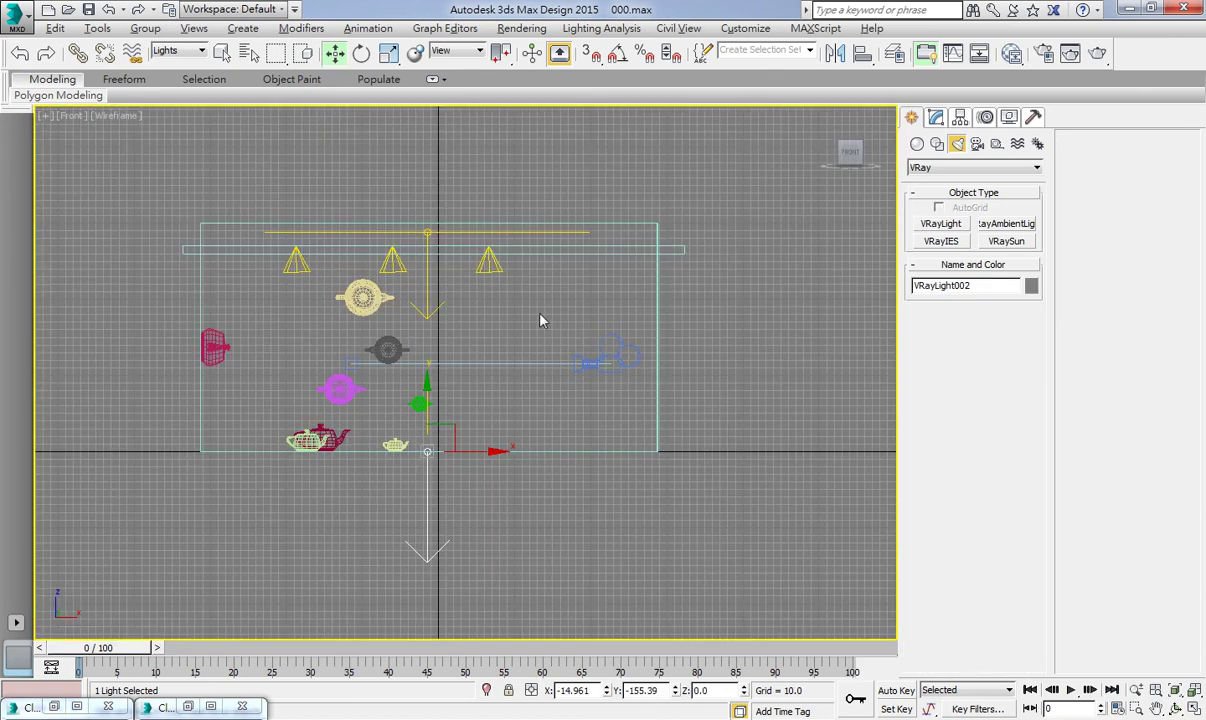
pyautogui.moveTo(455, 414); pyautogui.dragTo(448, 199)
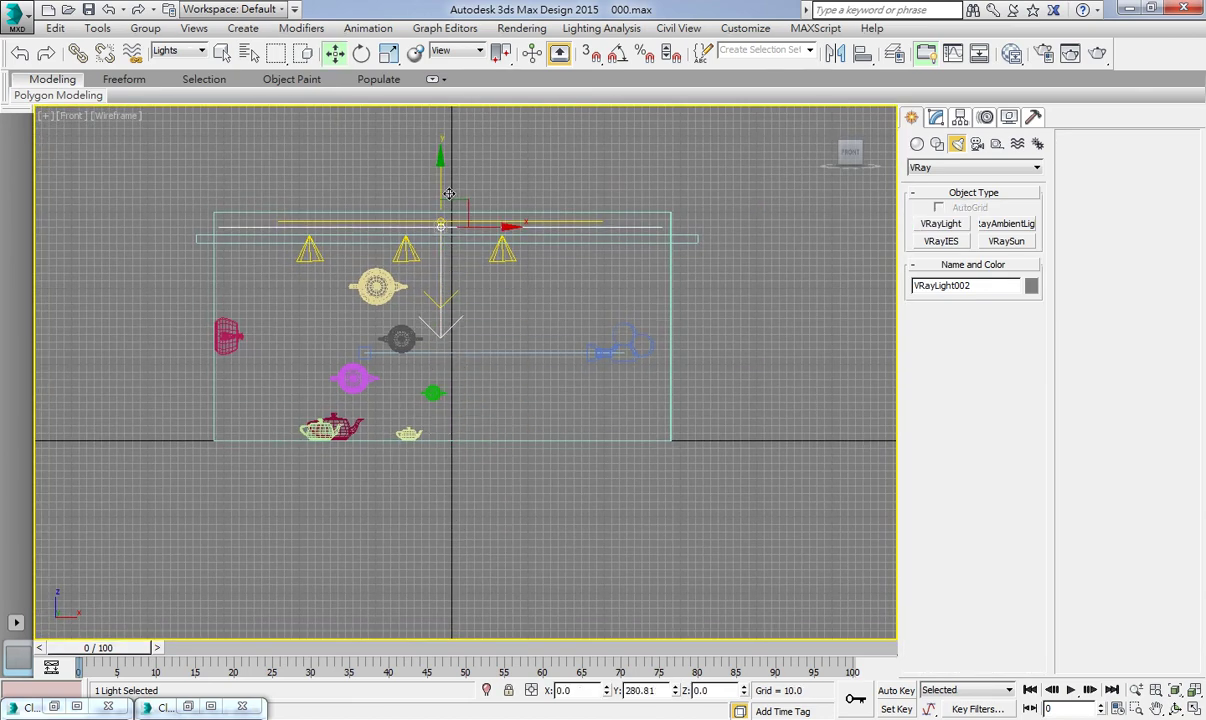
pyautogui.scroll(3, 404, 230)
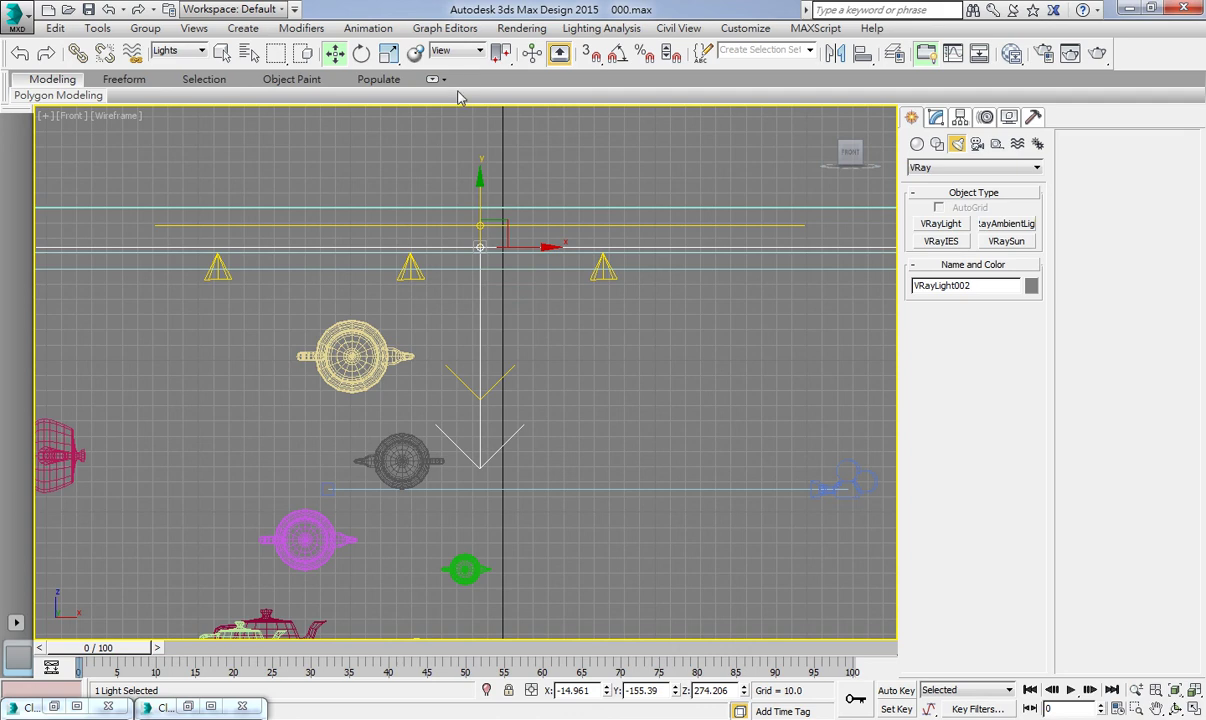
# - Rotate the strip light about its long X axis with Angle Snap so it faces upward
pyautogui.rightClick(479, 374)
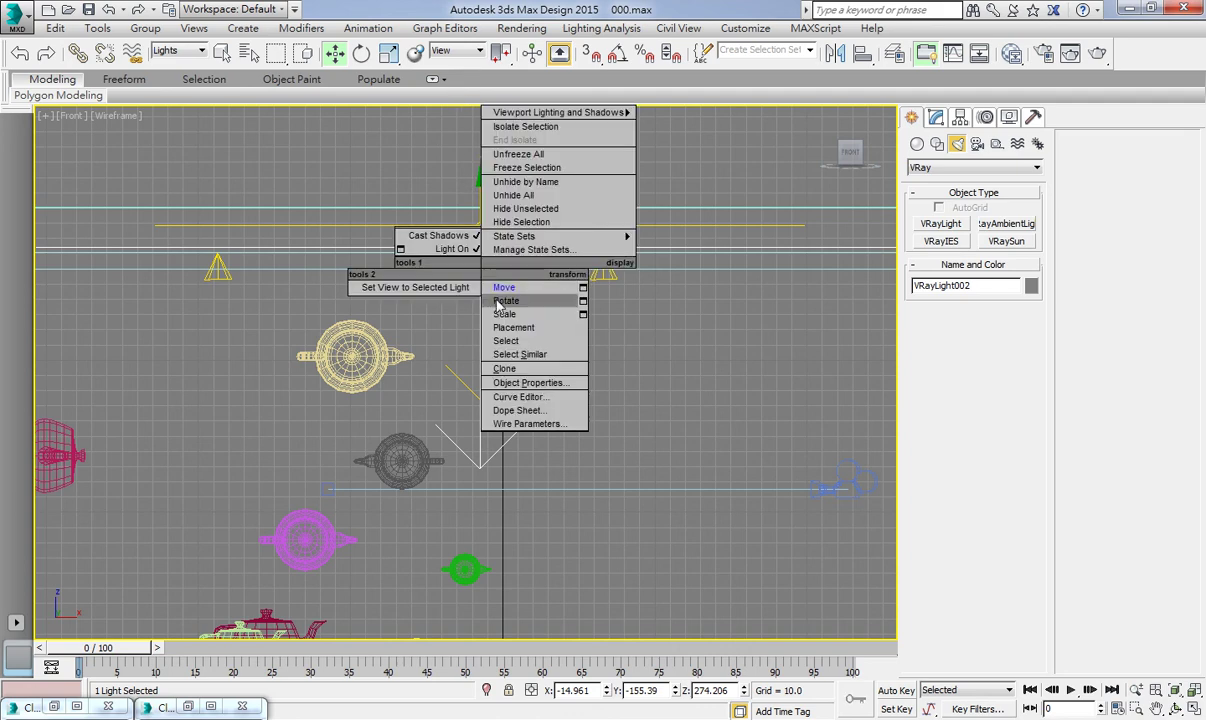
pyautogui.click(525, 406)
pyautogui.moveTo(480, 400); pyautogui.dragTo(493, 455)
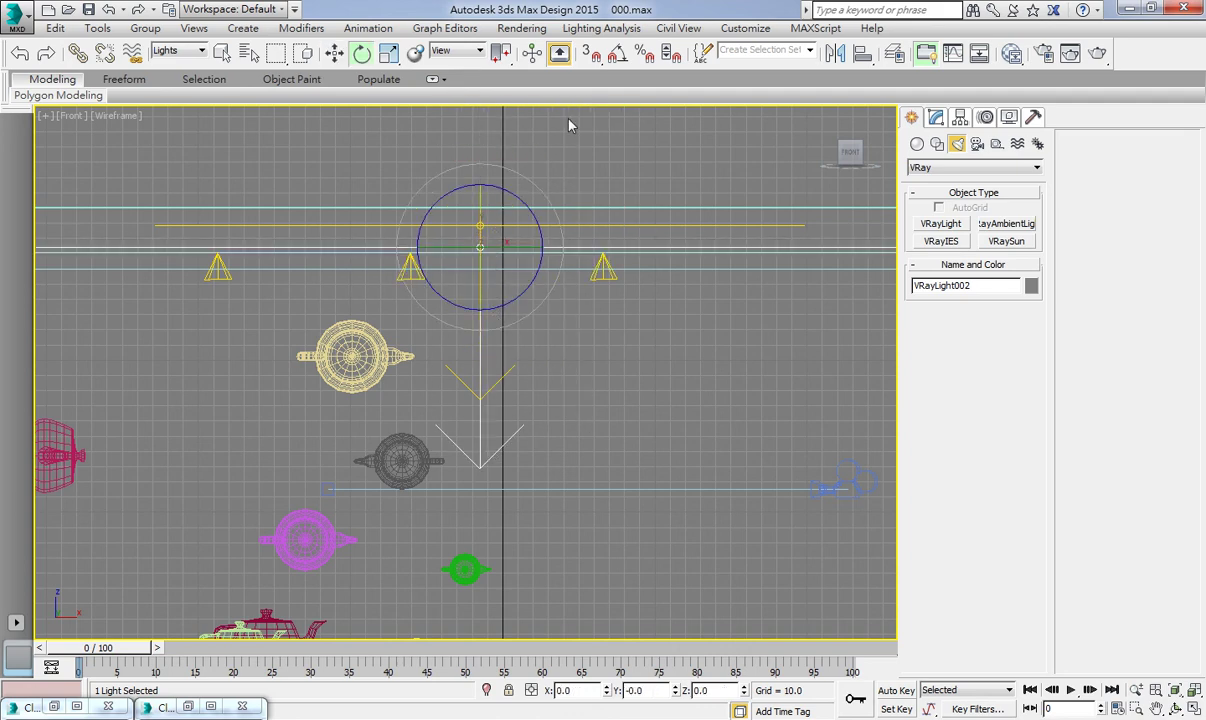
pyautogui.click(617, 53)
pyautogui.moveTo(462, 210)
pyautogui.mouseDown()
pyautogui.moveTo(503, 308)
pyautogui.moveTo(490, 270)
pyautogui.mouseUp()
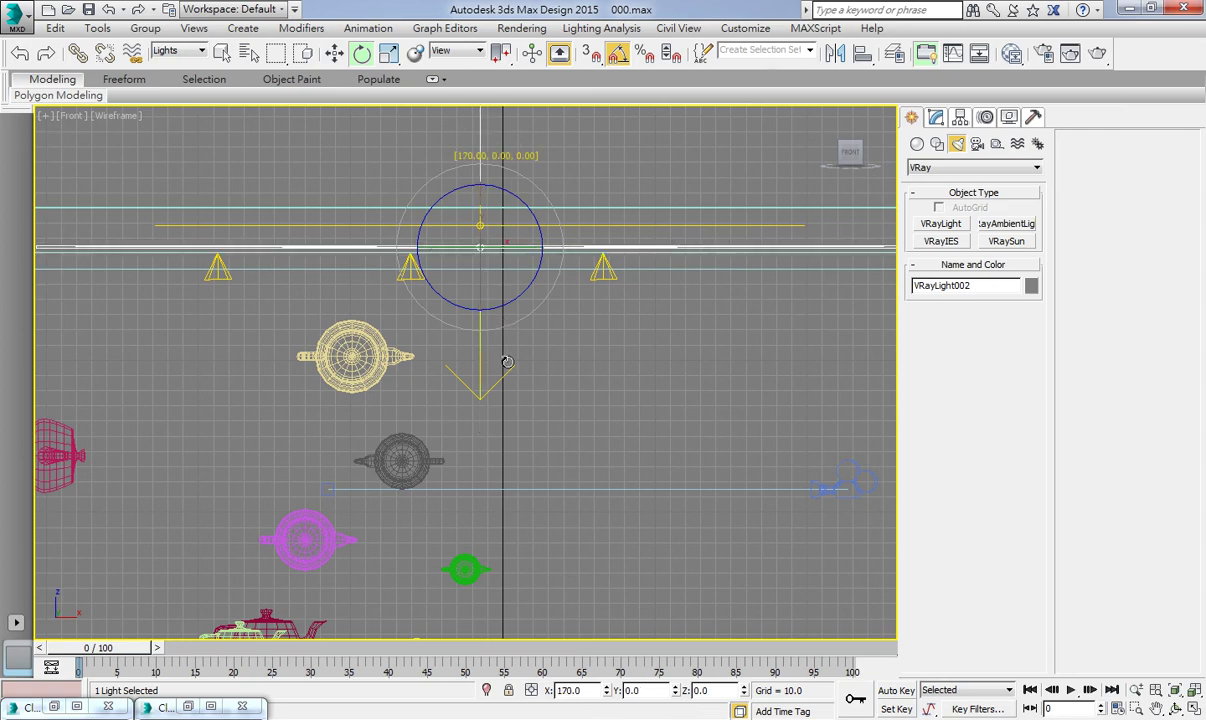
pyautogui.press('w')
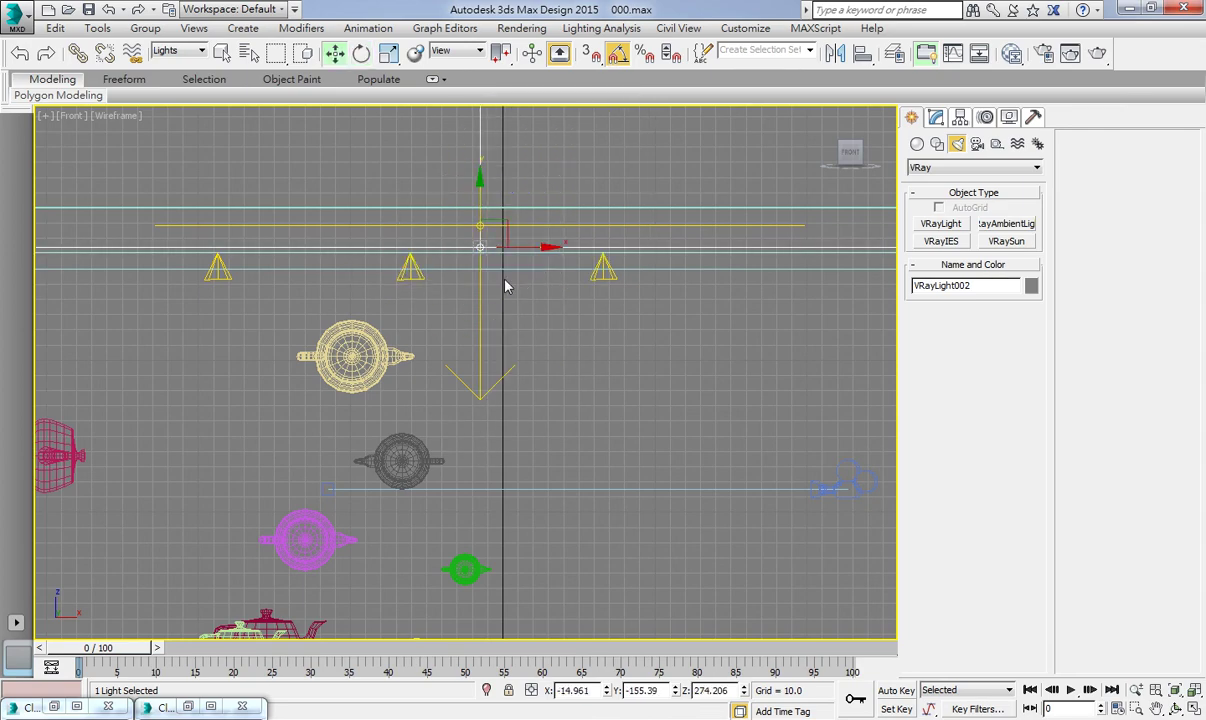
pyautogui.hotkey('alt', 'w')
pyautogui.hotkey('alt', 'w')
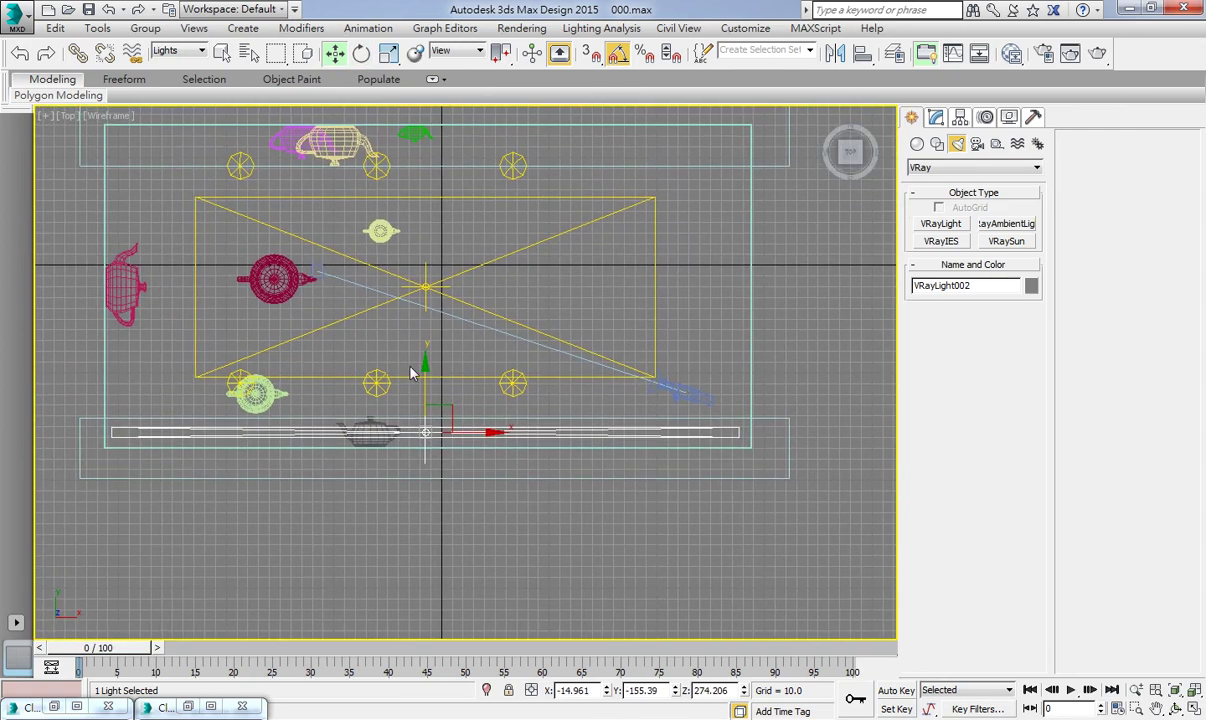
# - Shift-drag the strip light upward to make instance VRayLight003 on the opposite side
pyautogui.keyDown('shift'); pyautogui.moveTo(433, 368); pyautogui.dragTo(414, 168); pyautogui.keyUp('shift')
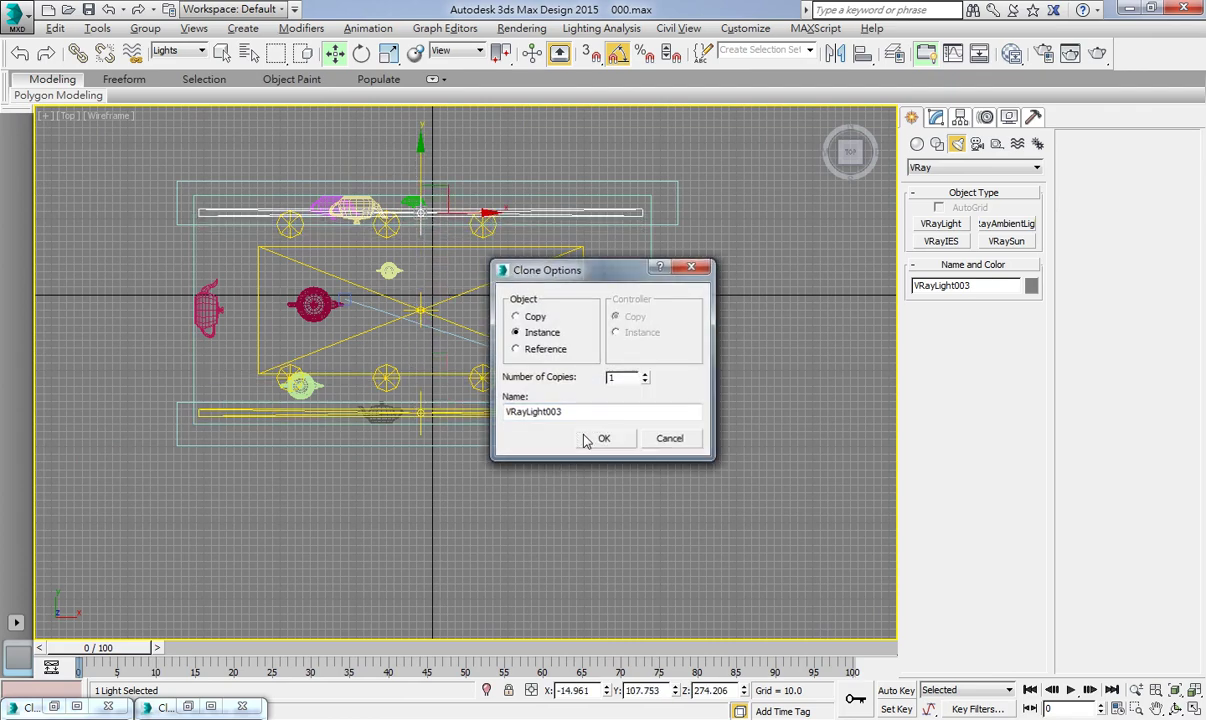
pyautogui.click(600, 437)
pyautogui.hotkey('alt', 'w')
# - Orbit the angled view from above and the side to check both strip lights' placement
pyautogui.scroll(2, 323, 495)
pyautogui.keyDown('alt'); pyautogui.moveTo(323, 495); pyautogui.dragTo(342, 525, button='middle'); pyautogui.keyUp('alt')
pyautogui.scroll(3, 353, 458)
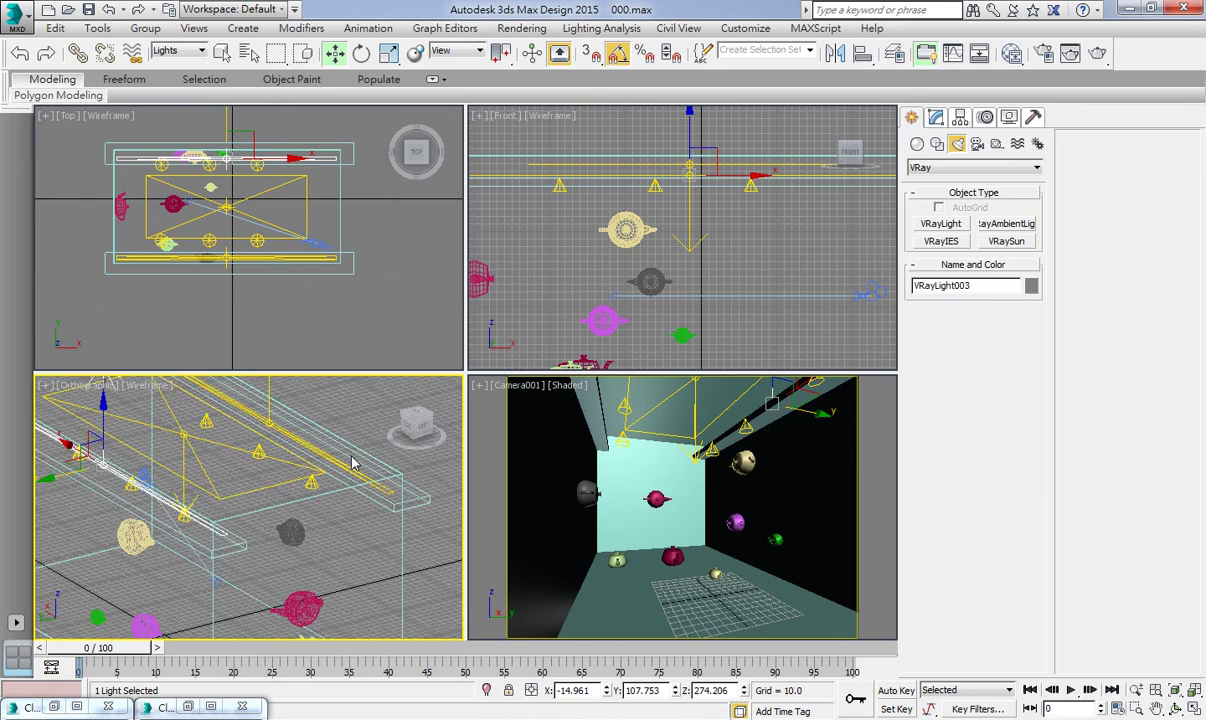
pyautogui.hotkey('alt', 'w')
pyautogui.scroll(-4, 307, 470)
pyautogui.moveTo(333, 444)
pyautogui.keyDown('alt'); pyautogui.mouseDown(button='middle')
pyautogui.moveTo(352, 430)
pyautogui.moveTo(331, 457)
pyautogui.moveTo(420, 510)
pyautogui.moveTo(585, 398)
pyautogui.mouseUp(button='middle'); pyautogui.keyUp('alt')
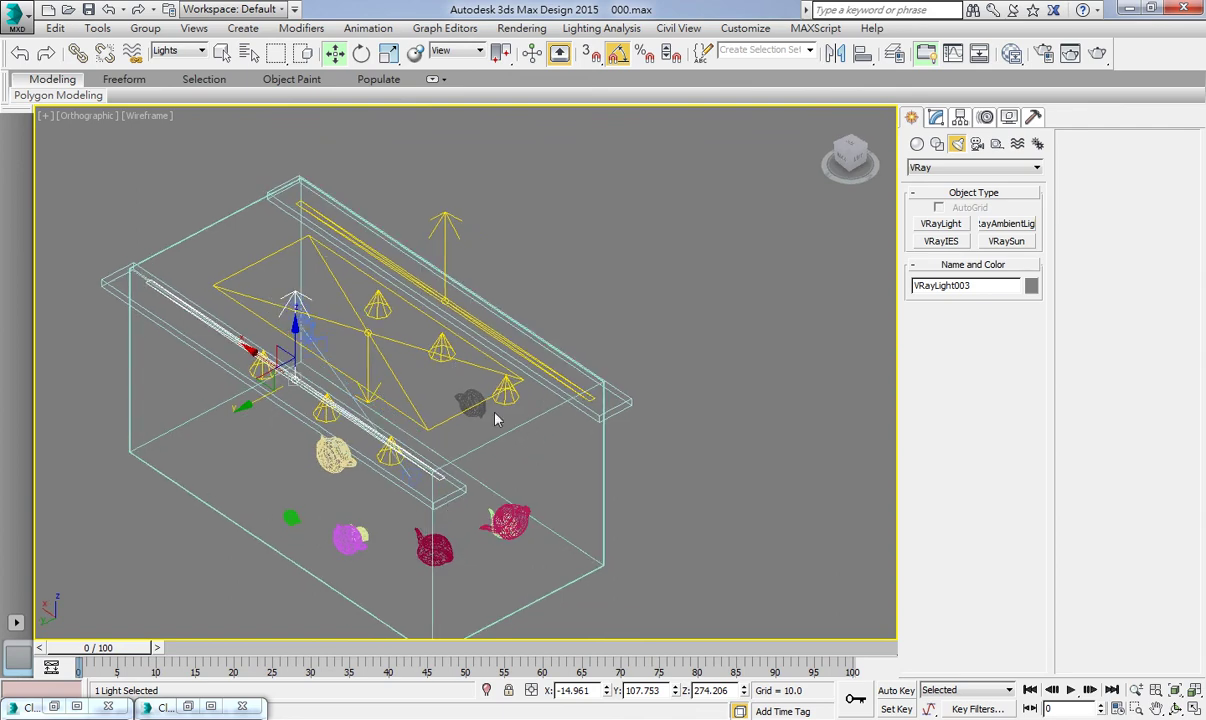
pyautogui.moveTo(494, 418)
pyautogui.keyDown('alt'); pyautogui.mouseDown(button='middle')
pyautogui.moveTo(466, 377)
pyautogui.moveTo(443, 374)
pyautogui.mouseUp(button='middle'); pyautogui.keyUp('alt')
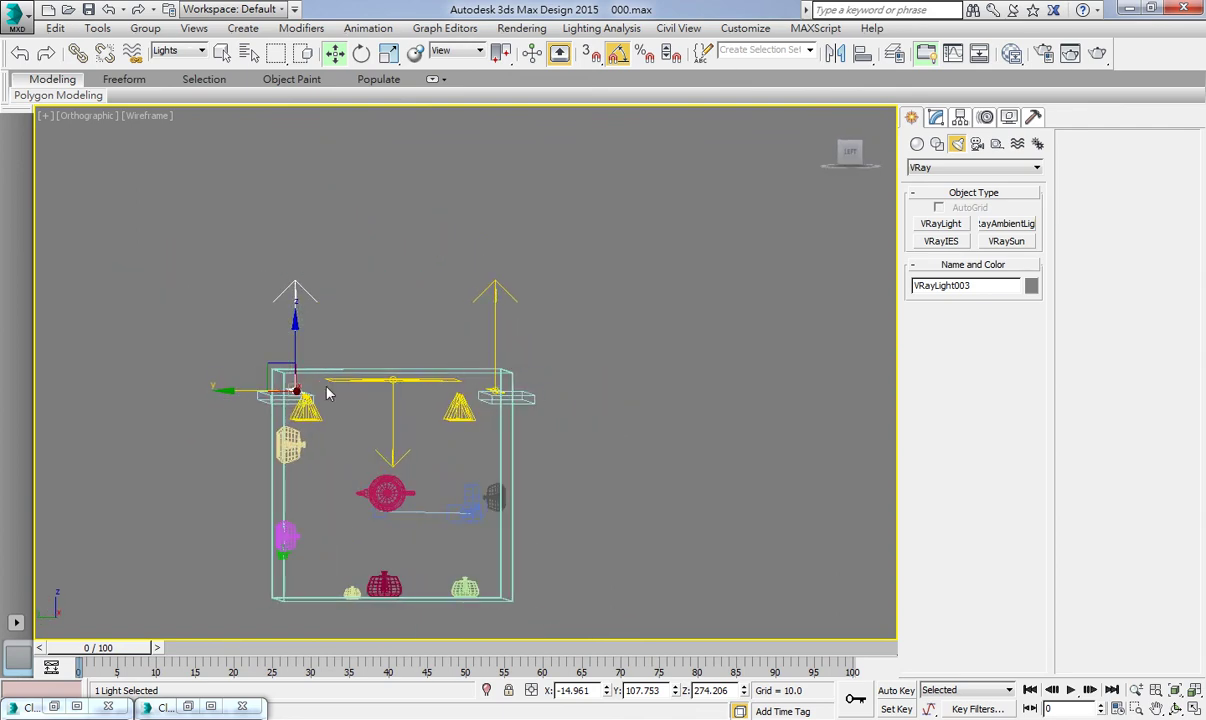
pyautogui.scroll(5, 327, 395)
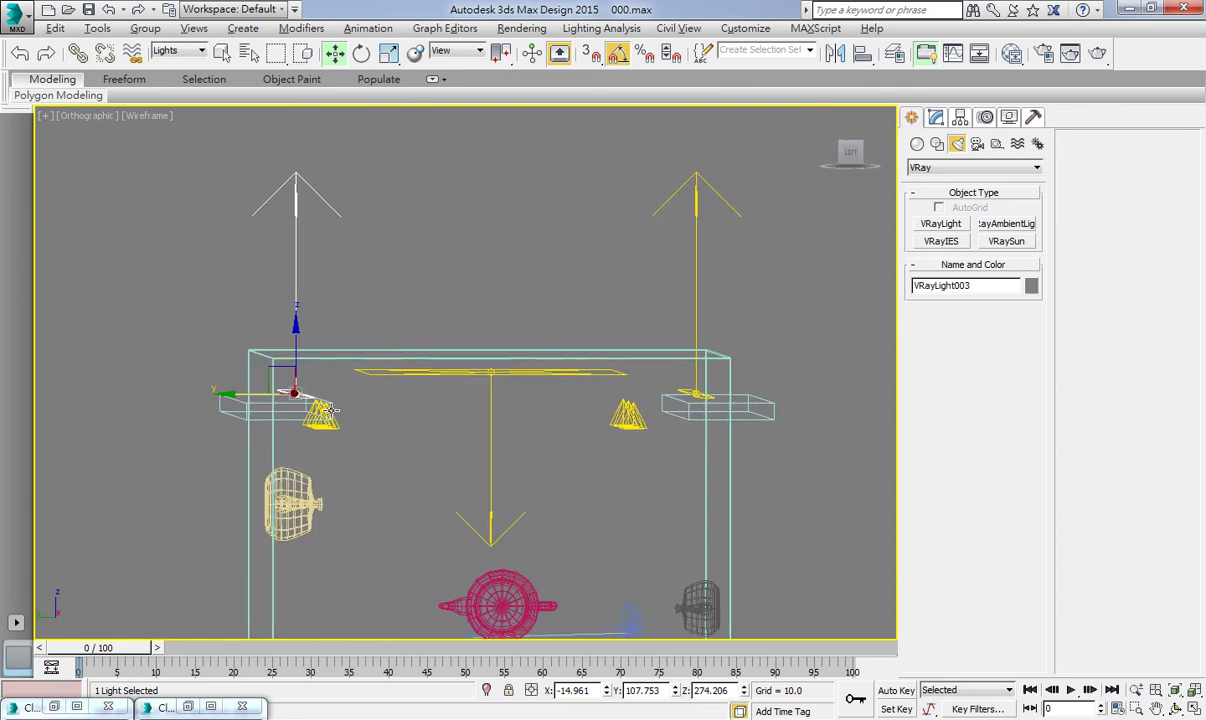
pyautogui.keyDown('alt'); pyautogui.moveTo(331, 410); pyautogui.dragTo(311, 366, button='middle'); pyautogui.keyUp('alt')
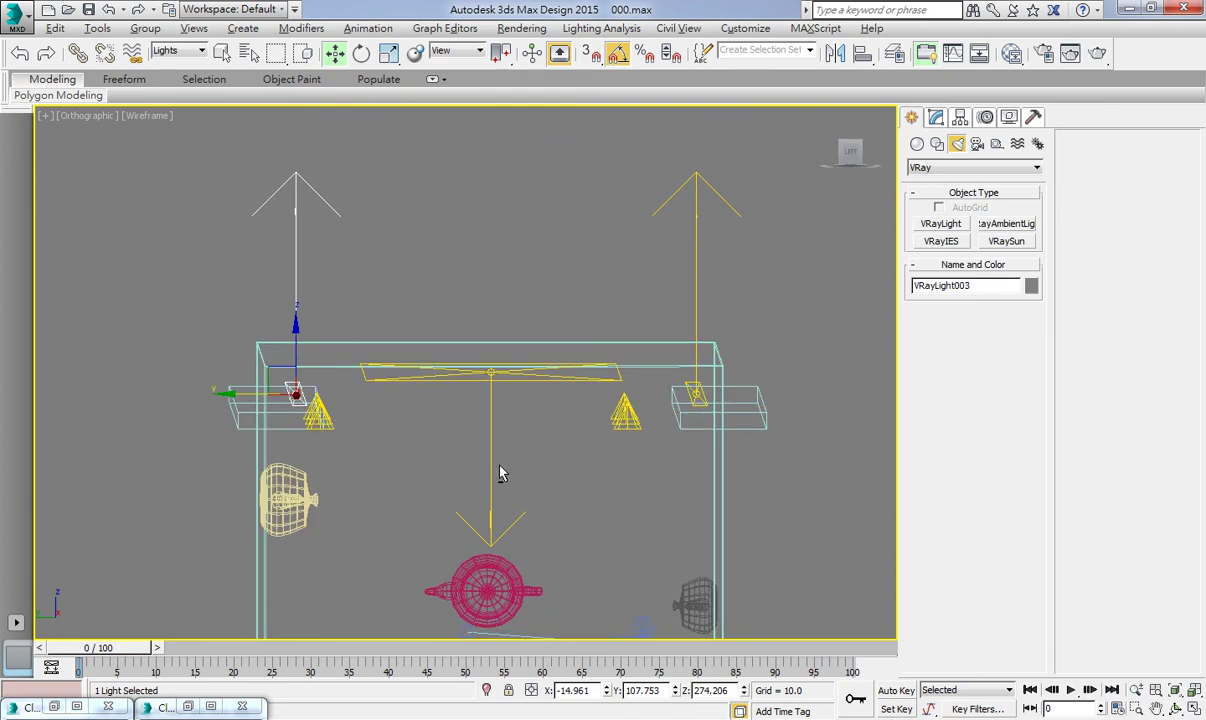
pyautogui.hotkey('alt', 'w')
pyautogui.rightClick(744, 430)
pyautogui.hotkey('alt', 'w')
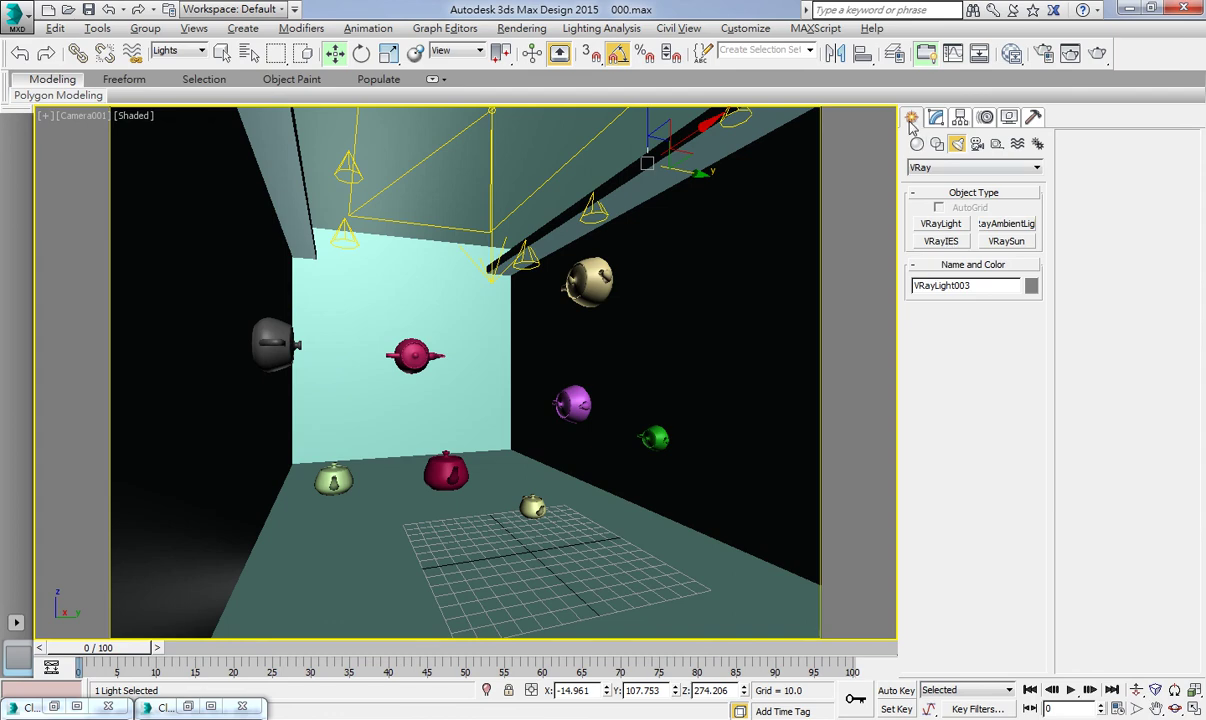
# - Set the strip light colour to pure red and its Multiplier to 2.0
pyautogui.click(936, 118)
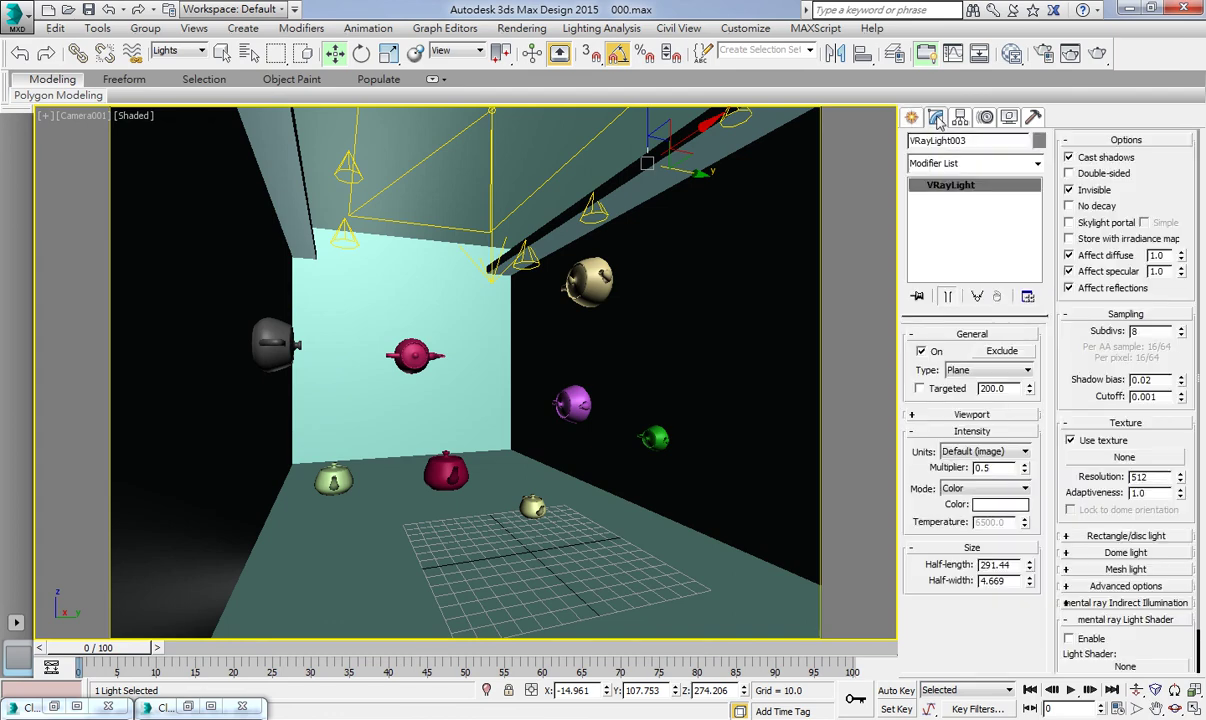
pyautogui.click(1000, 505)
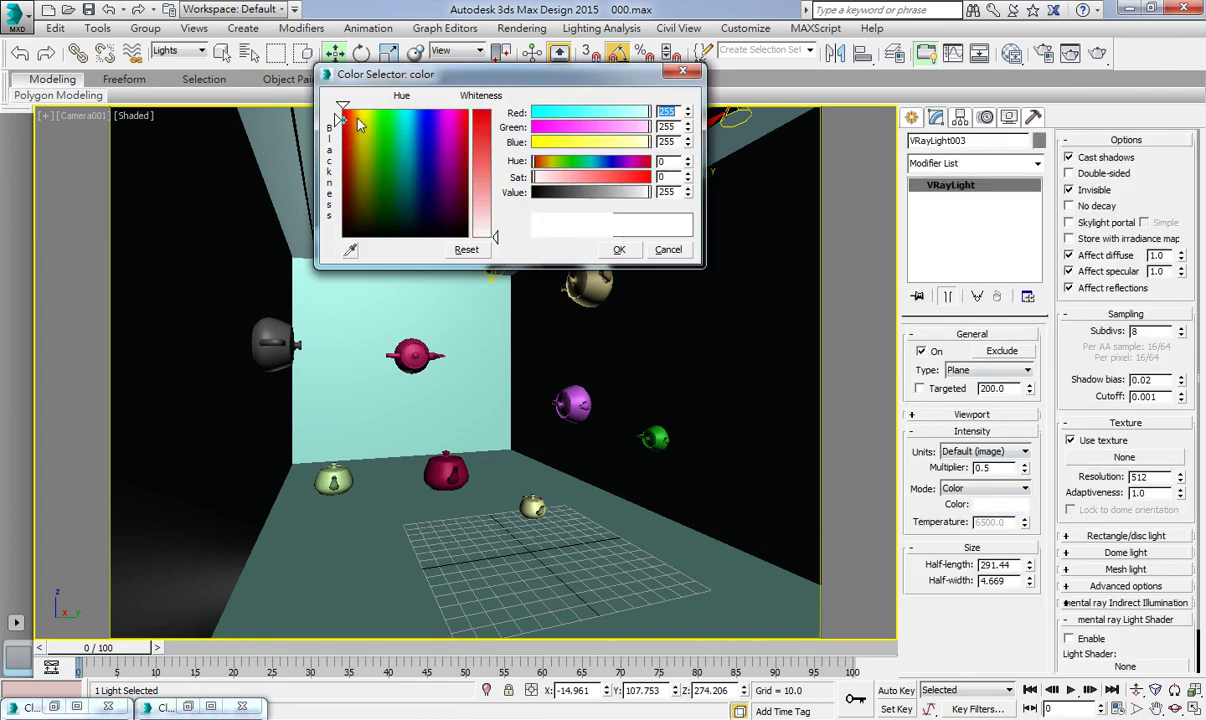
pyautogui.click(482, 114)
pyautogui.click(619, 250)
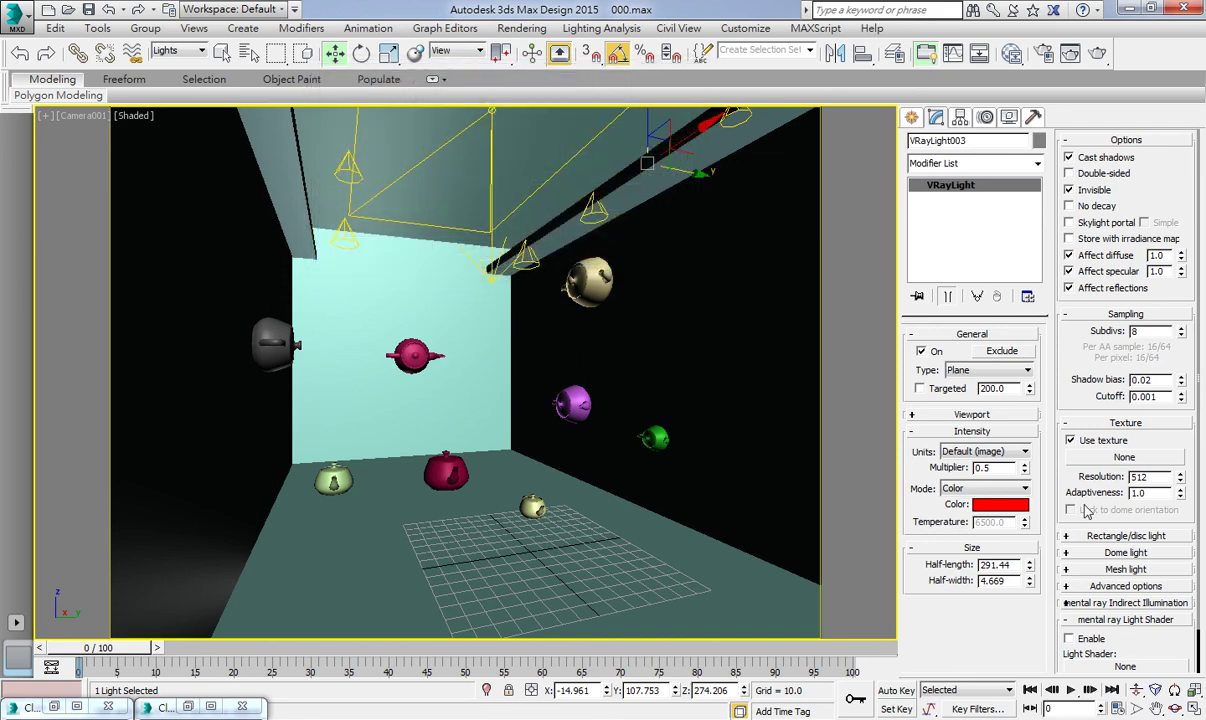
pyautogui.doubleClick(1008, 470)
pyautogui.write('2')
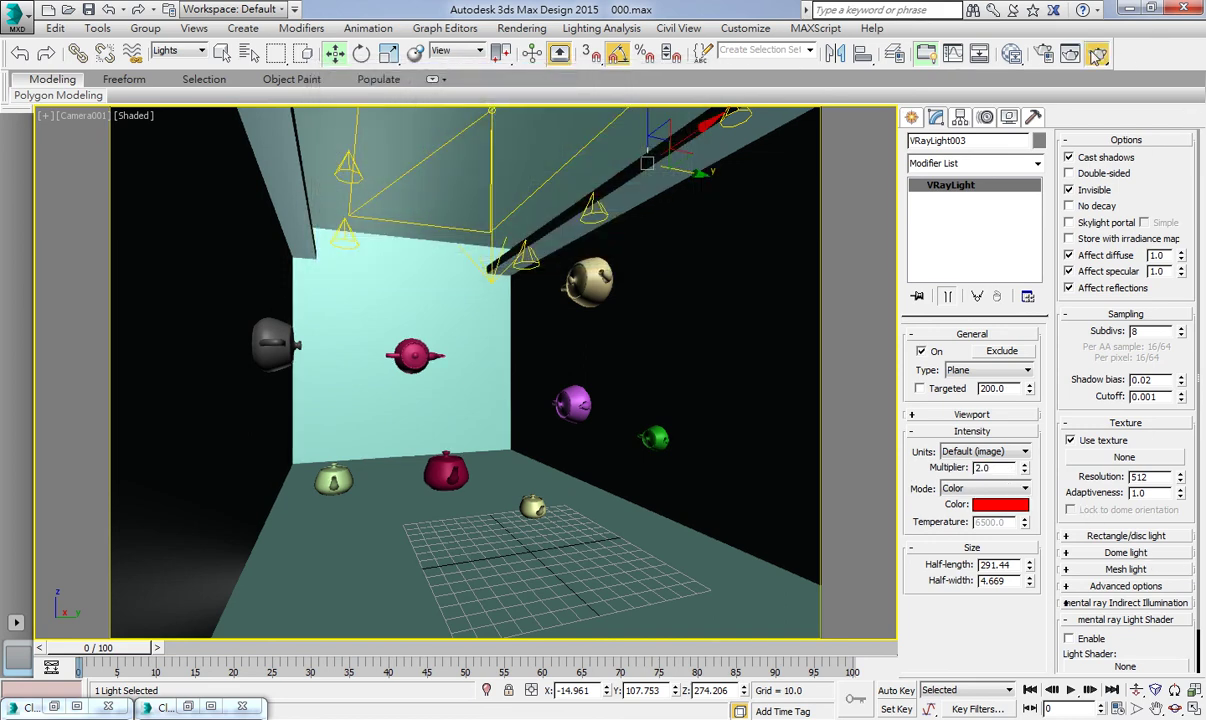
# - Test-render the camera view, then try a yellow colour but cancel to keep red
pyautogui.click(1070, 53)
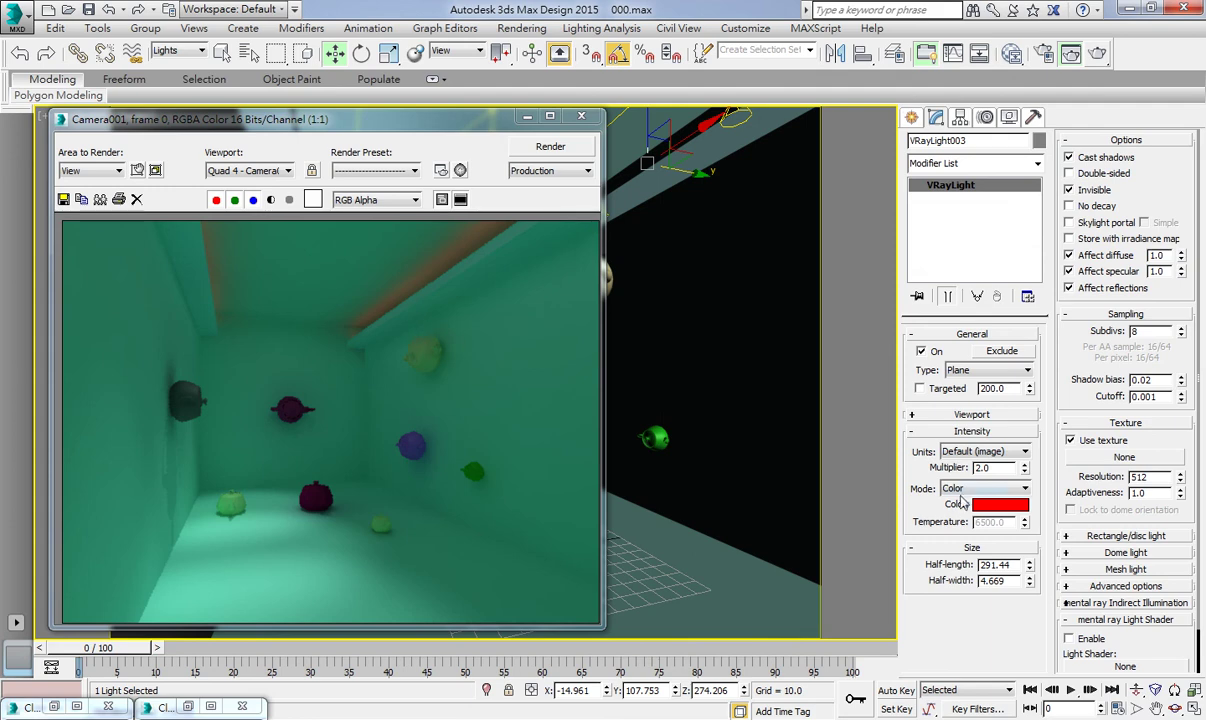
pyautogui.click(997, 505)
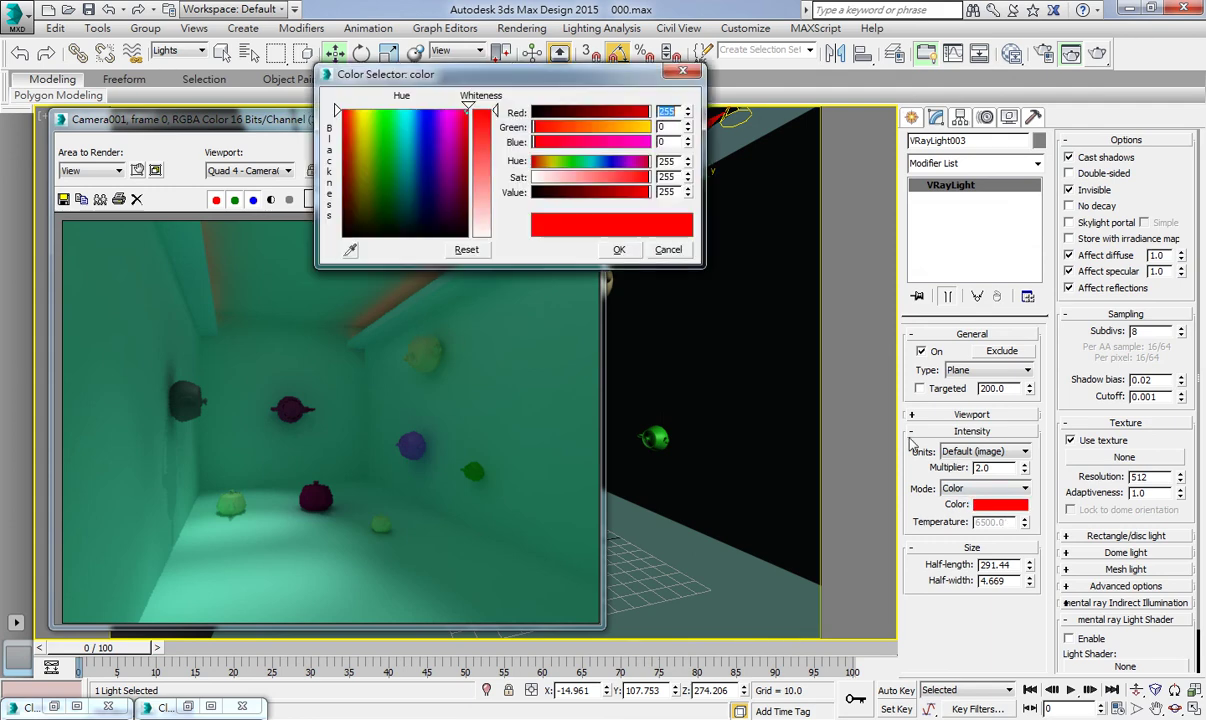
pyautogui.moveTo(345, 108); pyautogui.dragTo(360, 108)
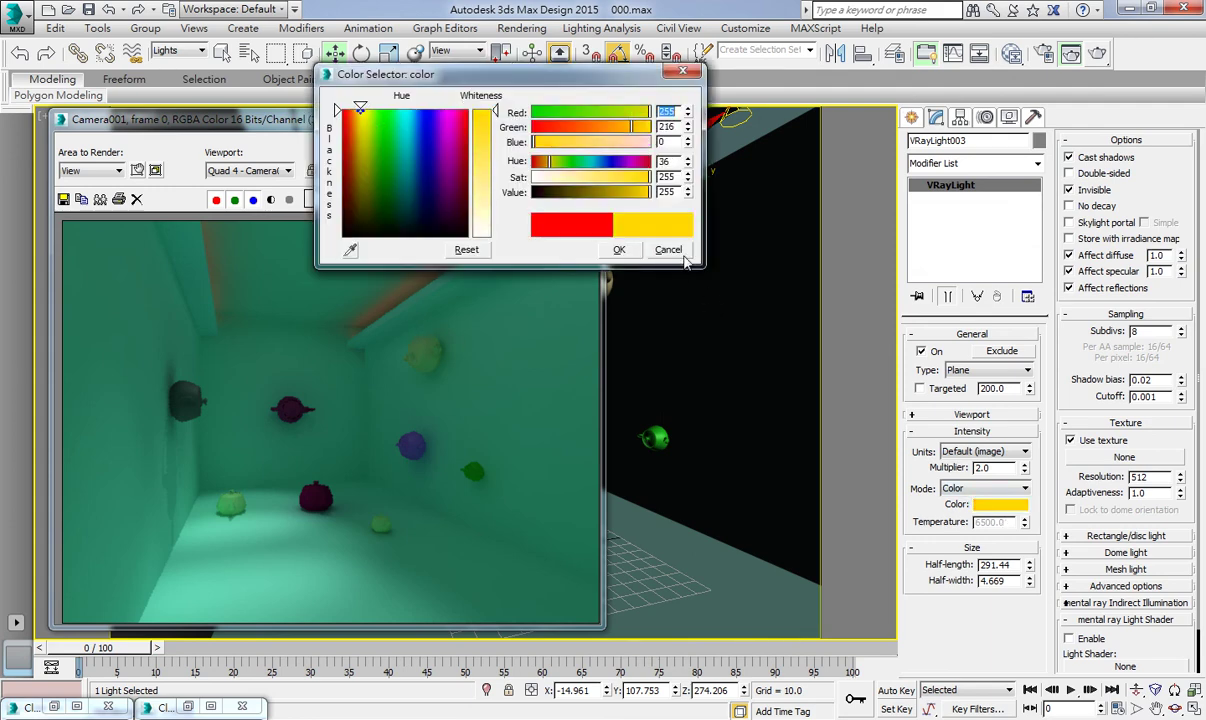
pyautogui.click(650, 249)
pyautogui.click(575, 118)
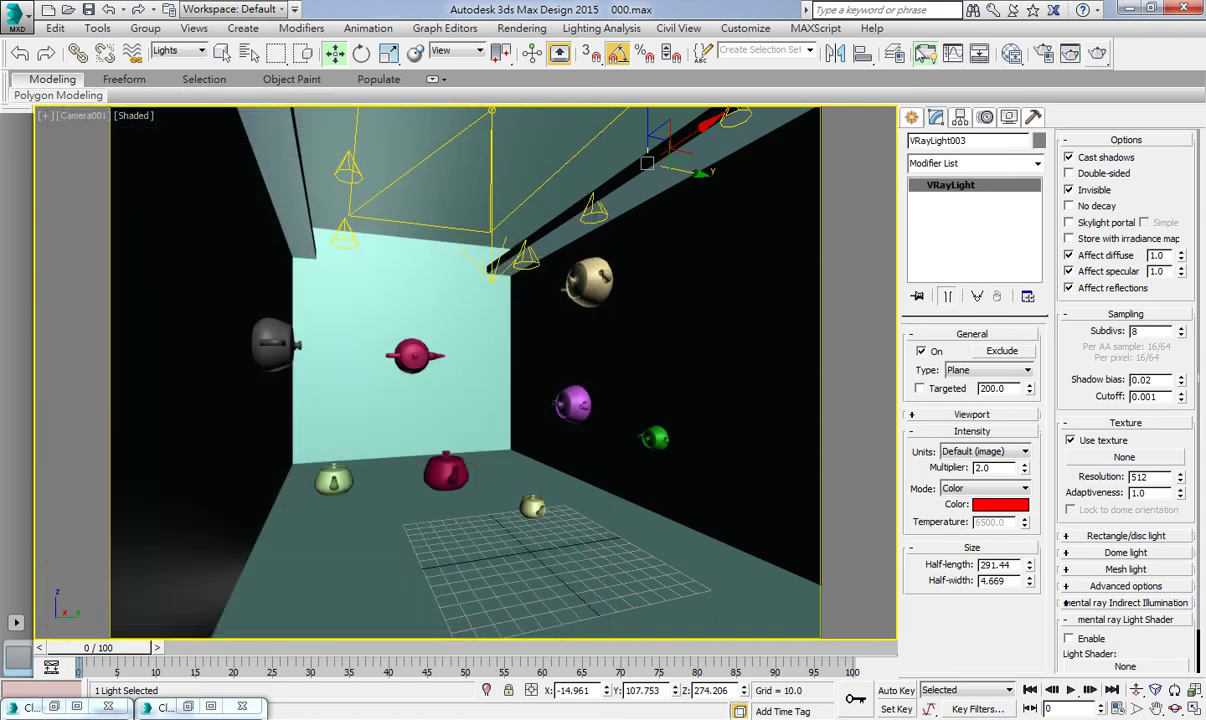
pyautogui.hotkey('alt', 'w')
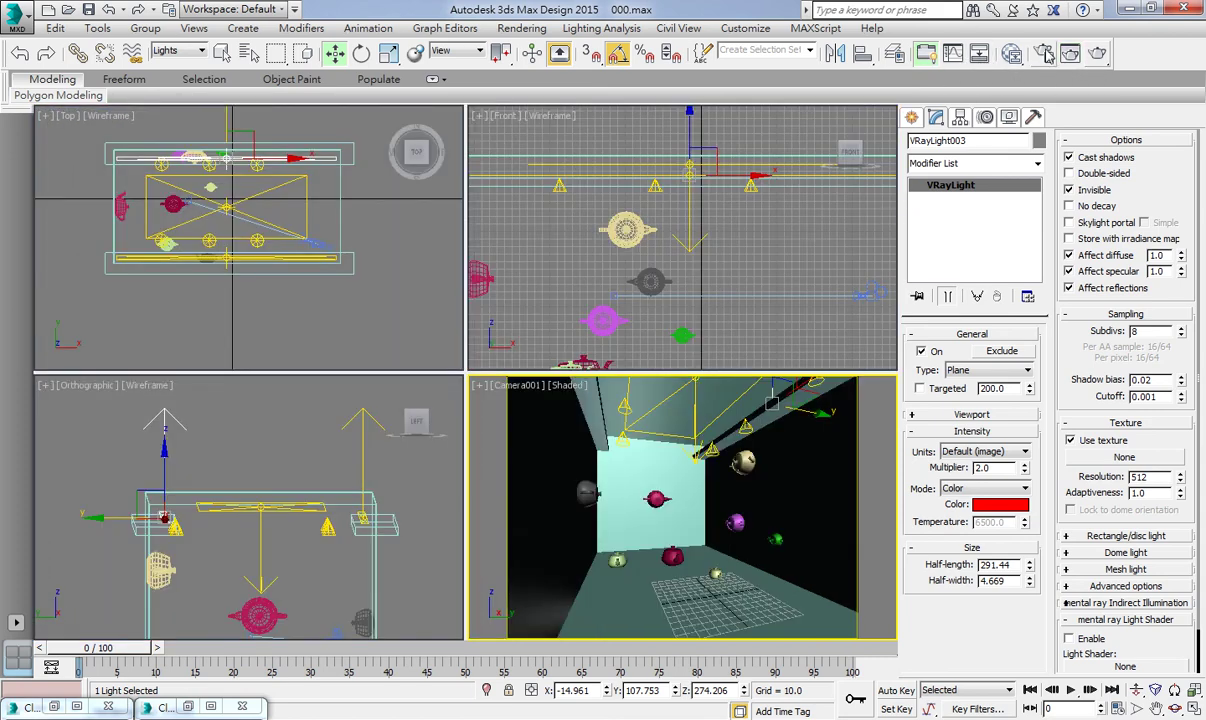
# - Open the Slate Material Editor and add a new Standard material node
pyautogui.click(1011, 53)
pyautogui.rightClick(257, 229)
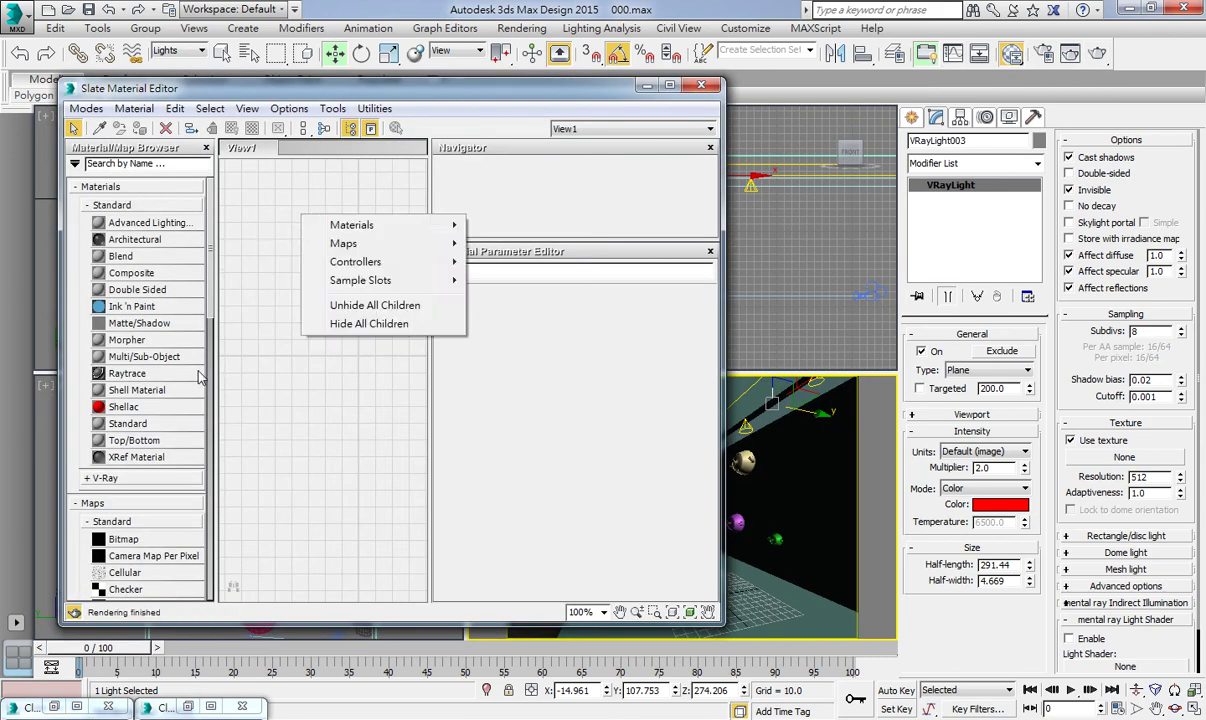
pyautogui.click(136, 427)
pyautogui.moveTo(253, 375); pyautogui.dragTo(235, 335)
pyautogui.moveTo(356, 88); pyautogui.dragTo(773, 90)
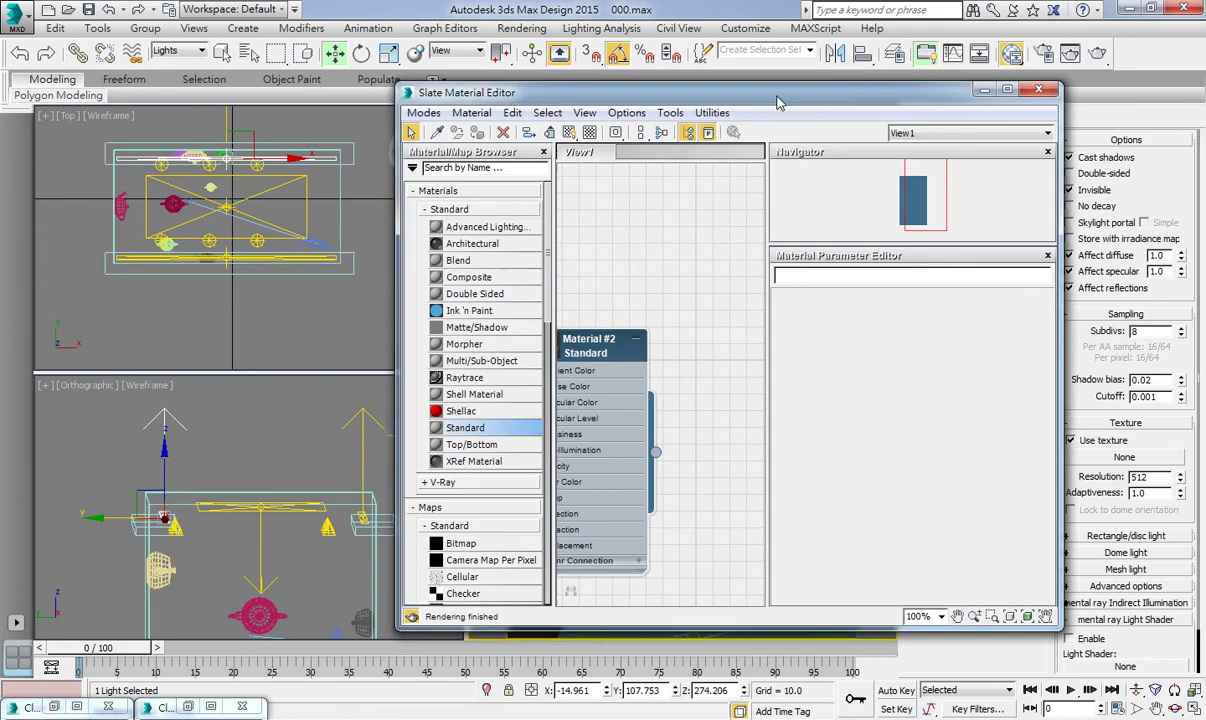
# - Select the three window objects in the Top view
pyautogui.click(322, 141)
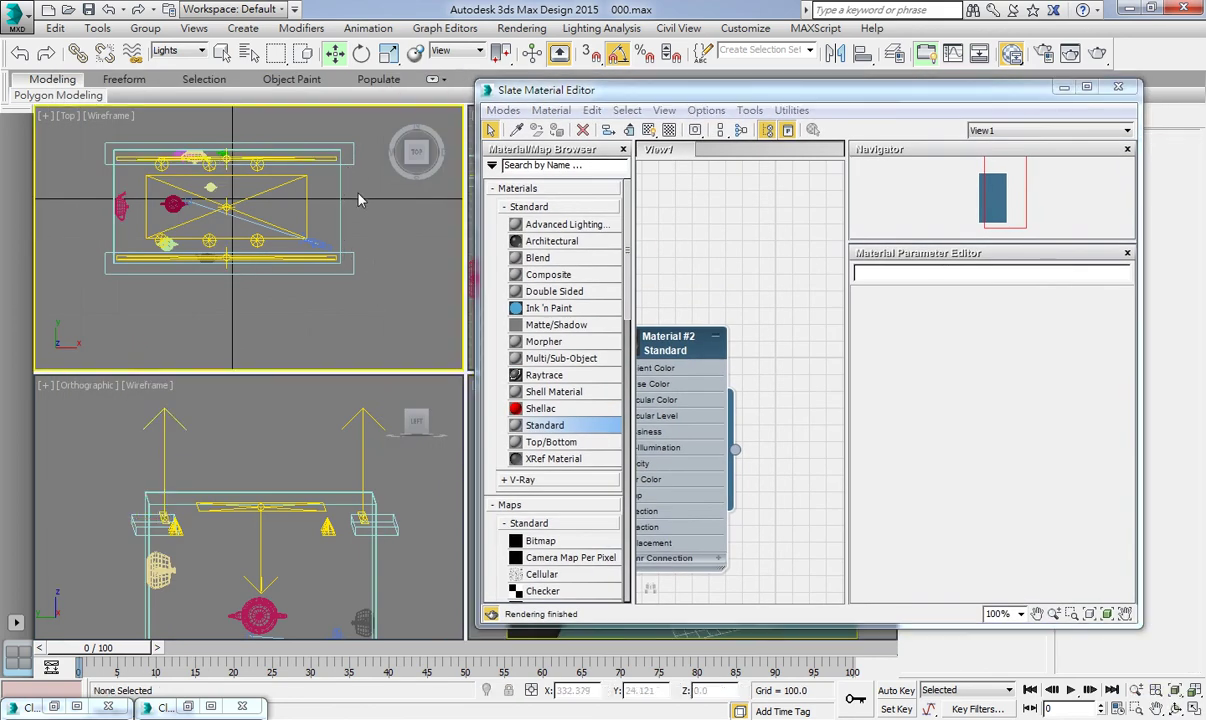
pyautogui.click(196, 52)
pyautogui.click(168, 62)
pyautogui.click(340, 192)
pyautogui.keyDown('ctrl'); pyautogui.click(350, 160); pyautogui.keyUp('ctrl')
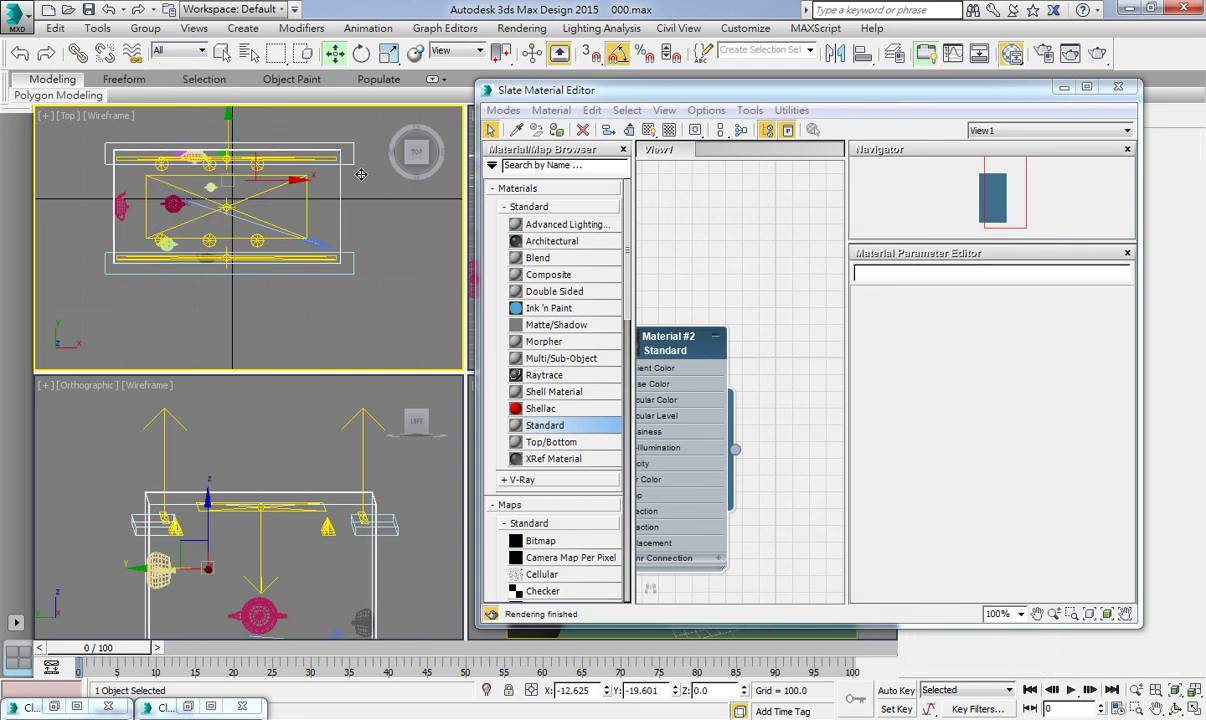
pyautogui.keyDown('ctrl'); pyautogui.click(362, 263); pyautogui.keyUp('ctrl')
# - Set Material #2's diffuse to light grey 206 and close the material editor
pyautogui.moveTo(711, 353); pyautogui.dragTo(745, 318)
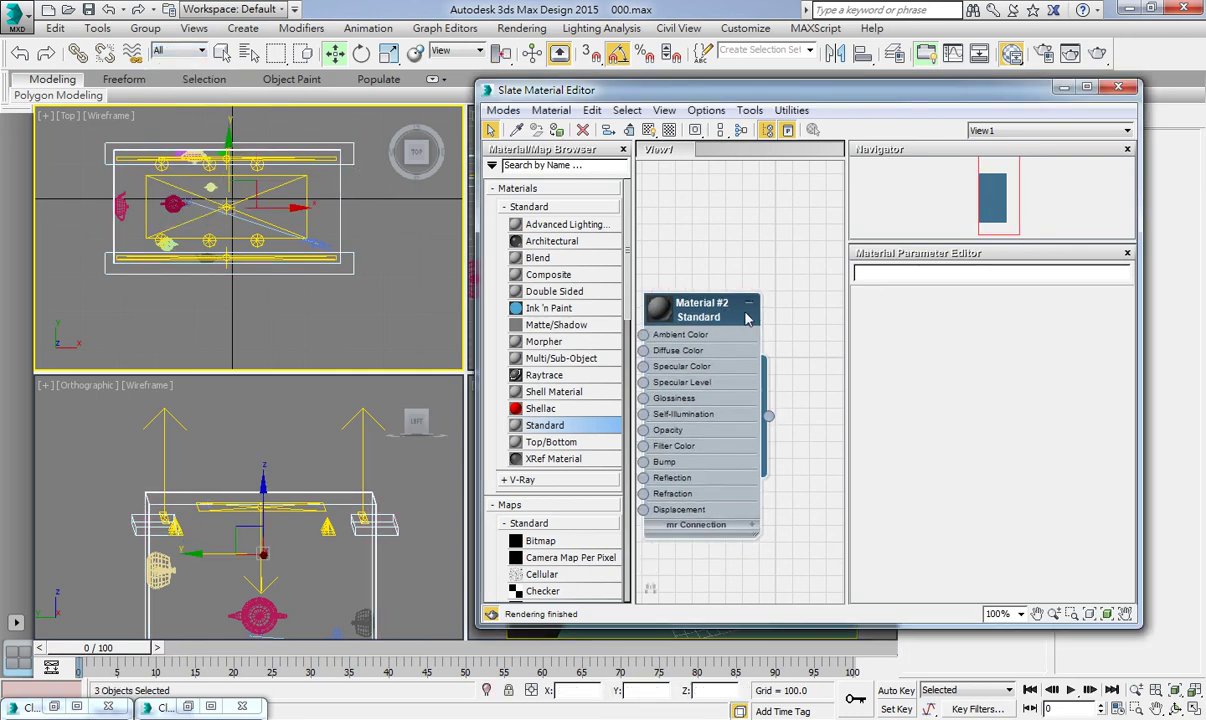
pyautogui.doubleClick(672, 303)
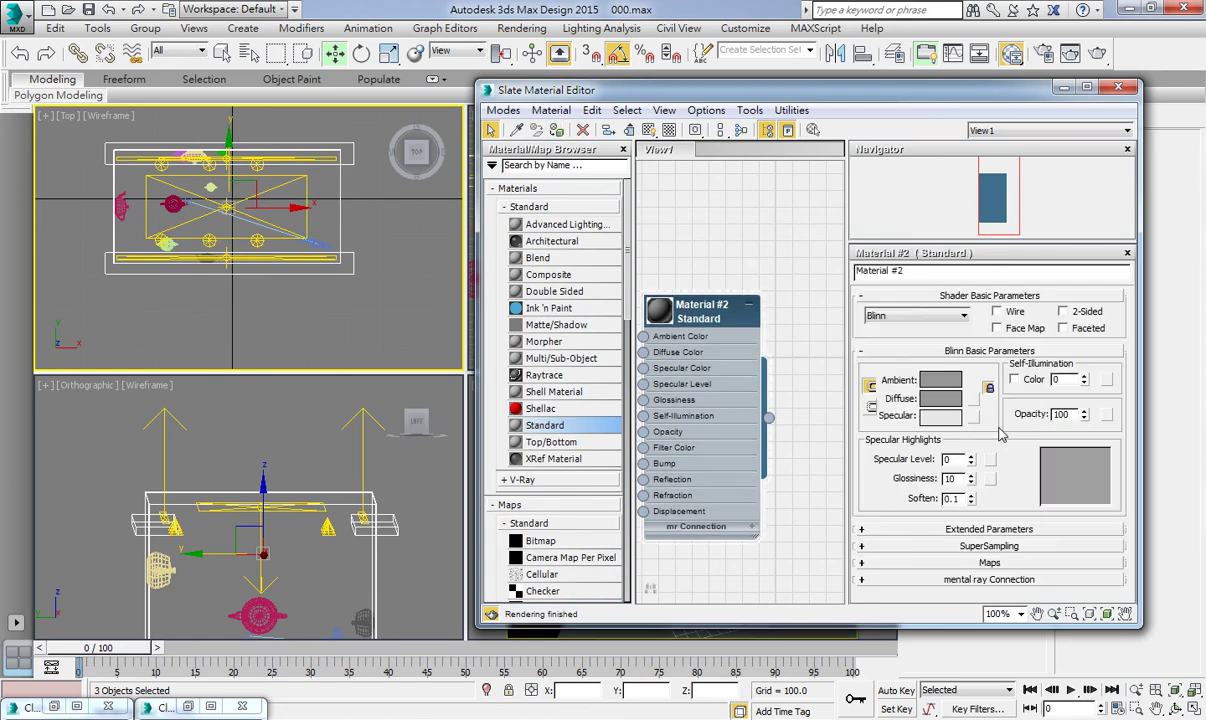
pyautogui.click(940, 399)
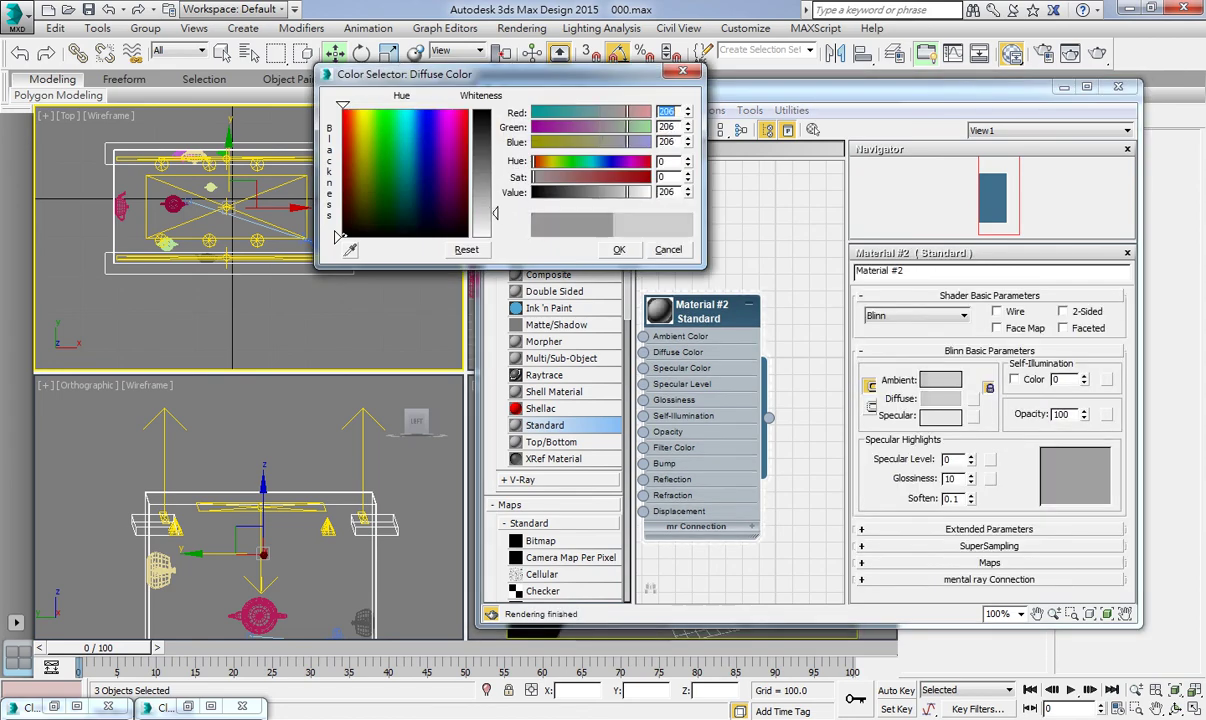
pyautogui.click(619, 249)
pyautogui.click(1120, 89)
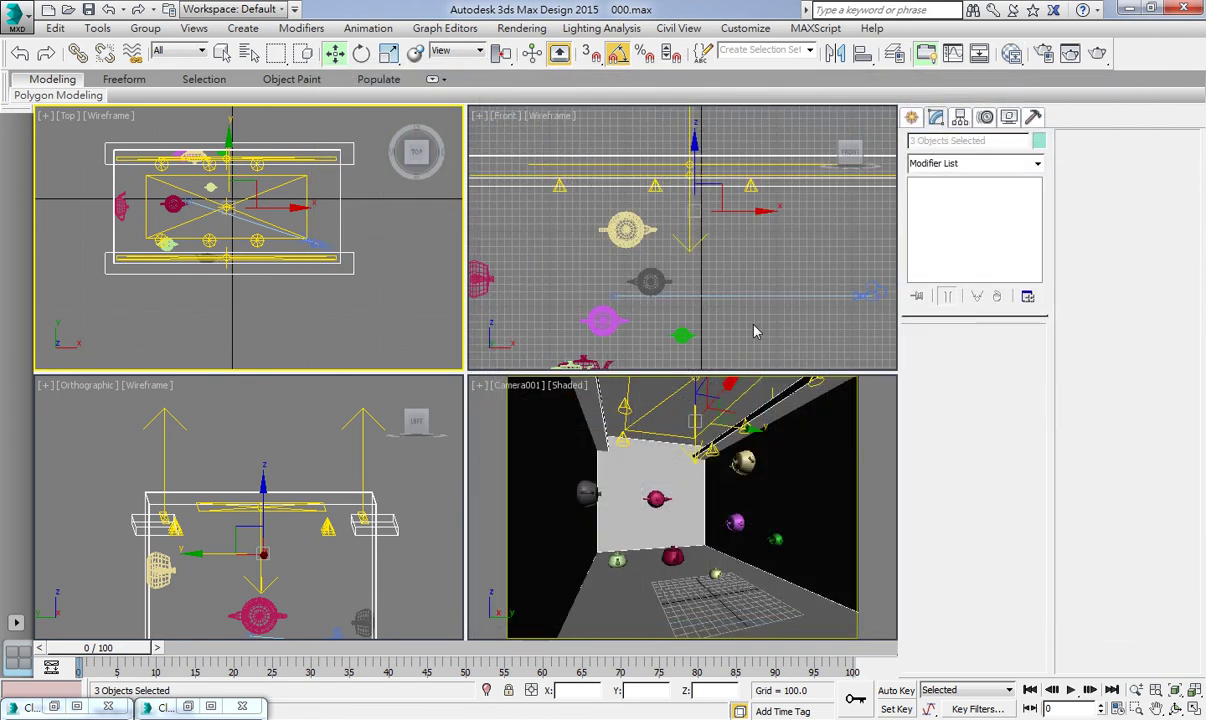
pyautogui.rightClick(717, 424)
pyautogui.hotkey('alt', 'w')
# - Render the camera view to check the new window material and red glow
pyautogui.click(1099, 56)
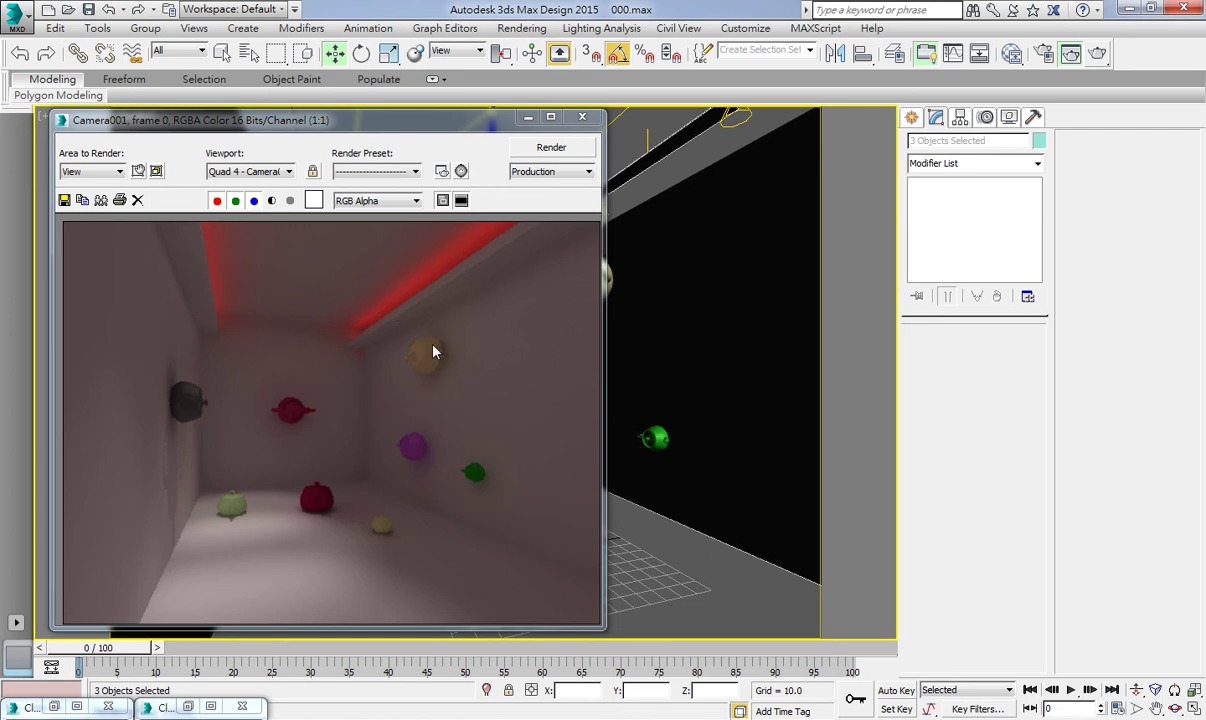
pyautogui.click(582, 117)
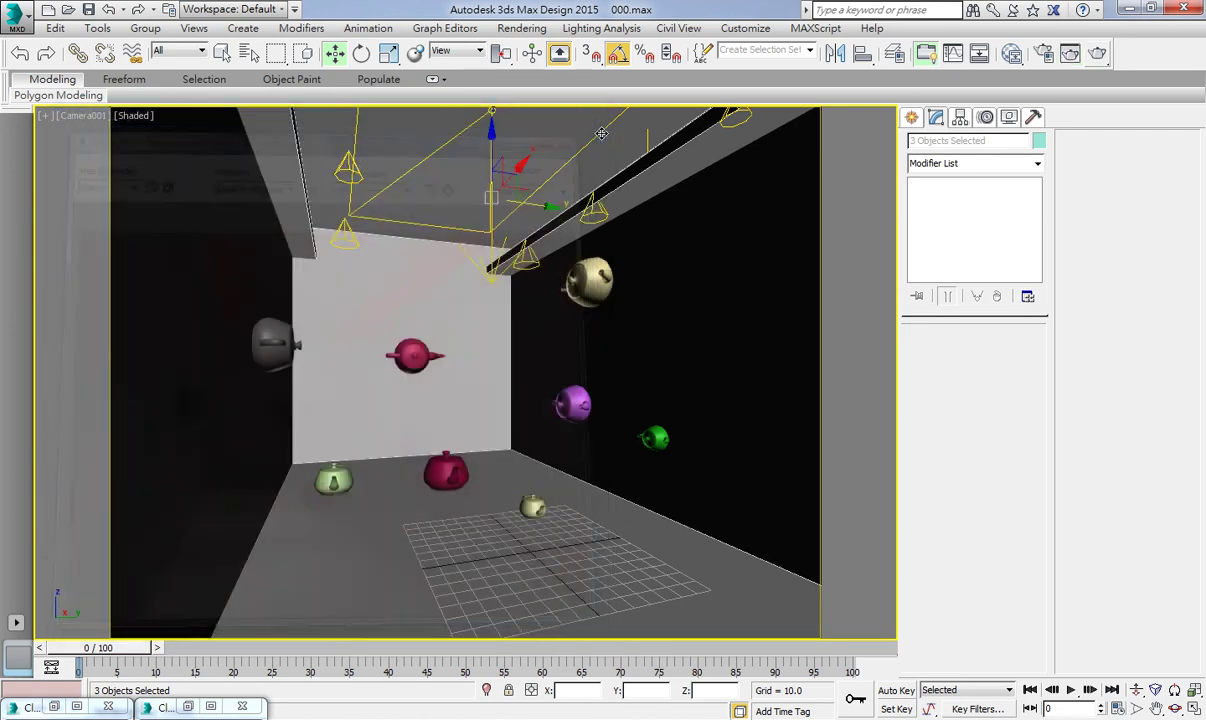
pyautogui.hotkey('alt', 'w')
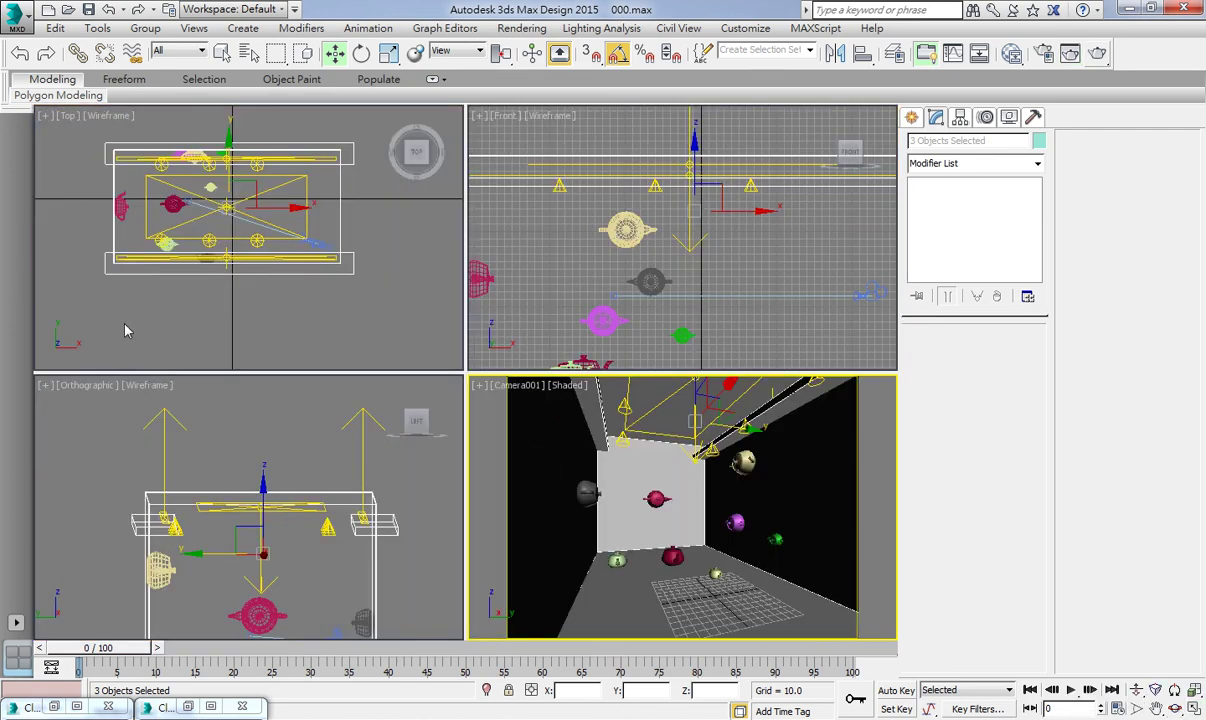
# - Change VRayLight002's colour to pale warm yellow (254, 234, 171)
pyautogui.click(222, 257)
pyautogui.click(245, 268)
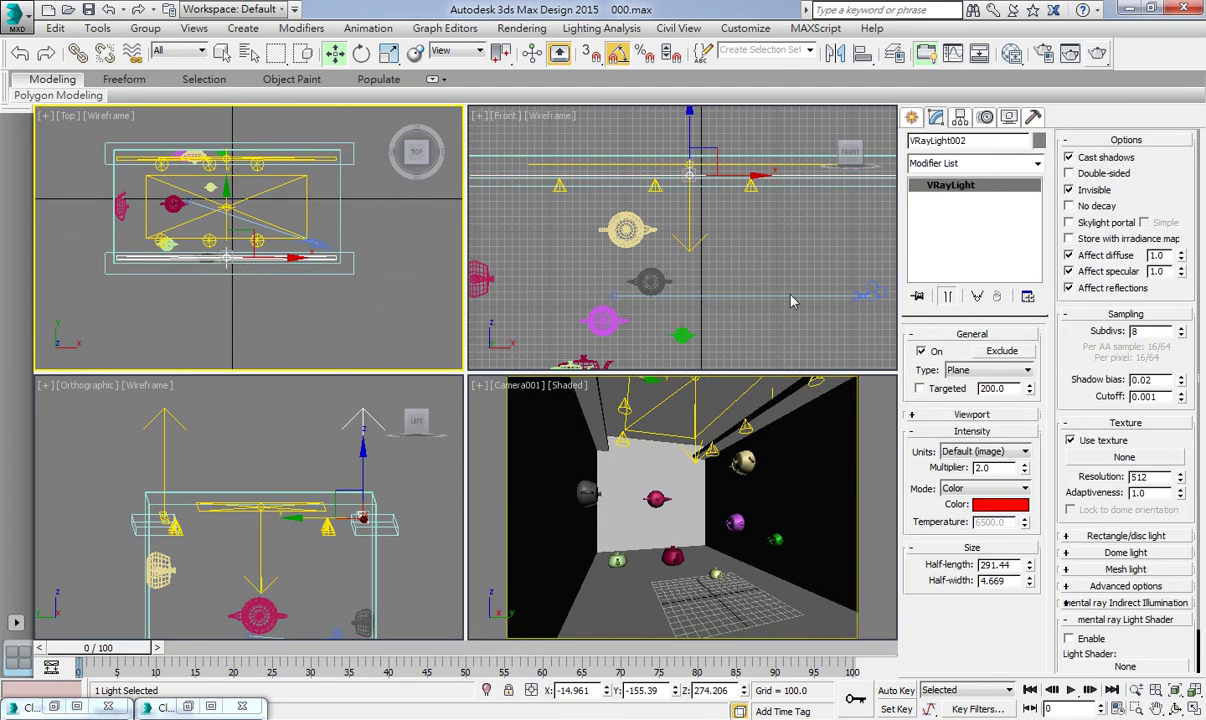
pyautogui.click(997, 505)
pyautogui.moveTo(343, 108); pyautogui.dragTo(358, 108)
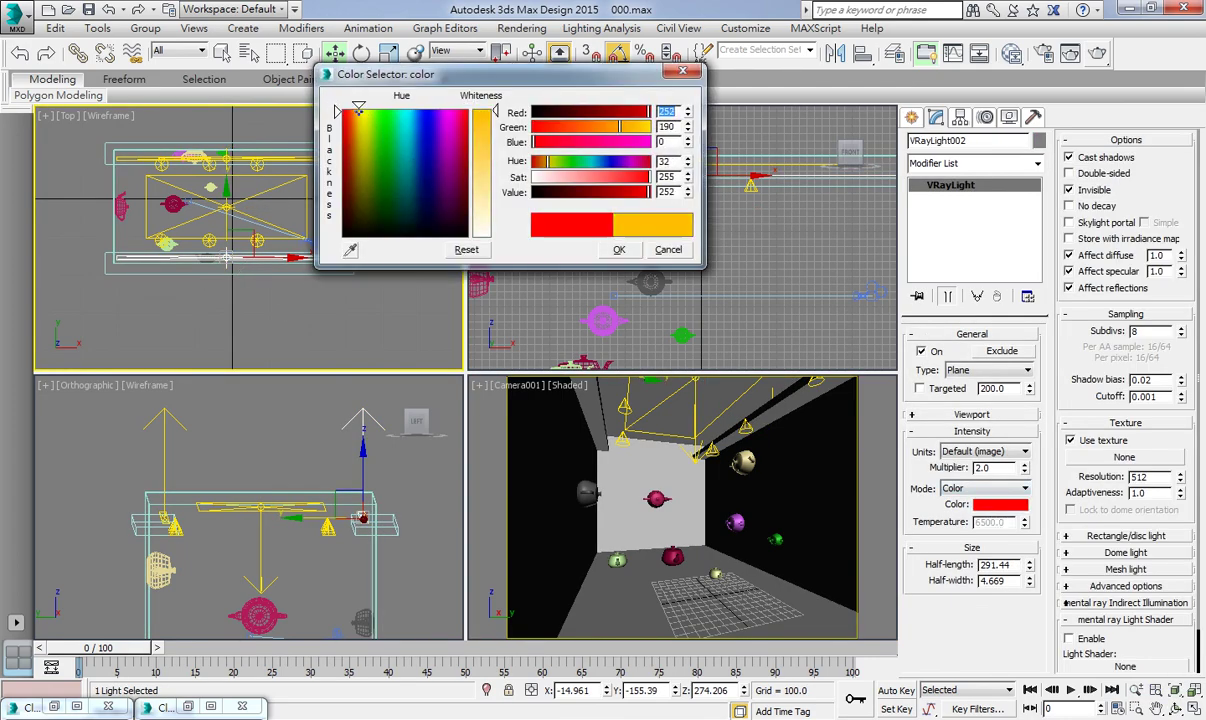
pyautogui.moveTo(494, 112); pyautogui.dragTo(490, 180)
pyautogui.click(619, 249)
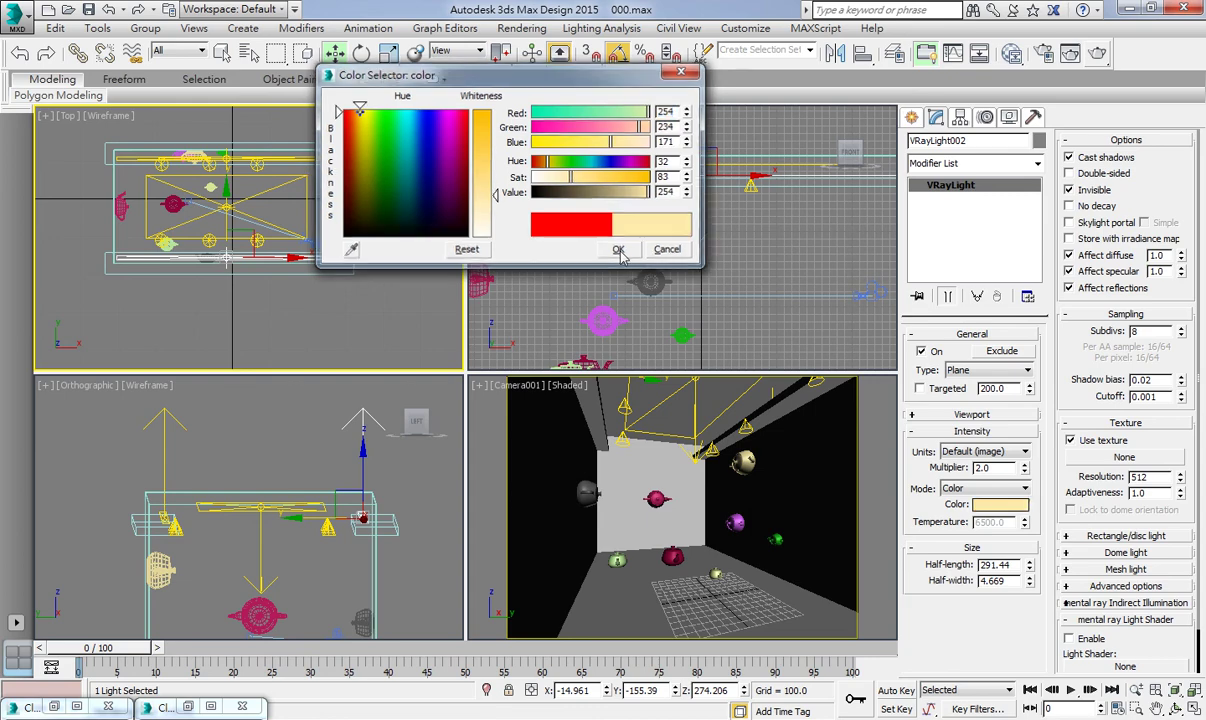
# - Re-render the camera view to check the warm white ceiling glow
pyautogui.rightClick(722, 491)
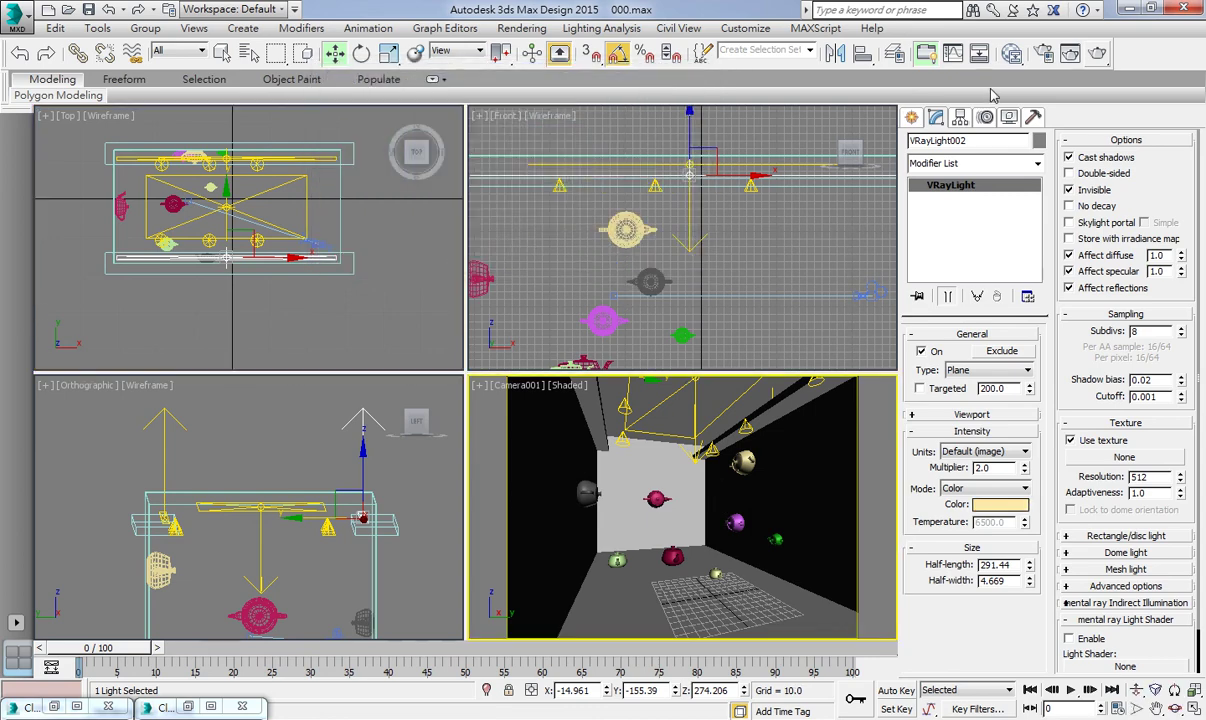
pyautogui.click(1070, 53)
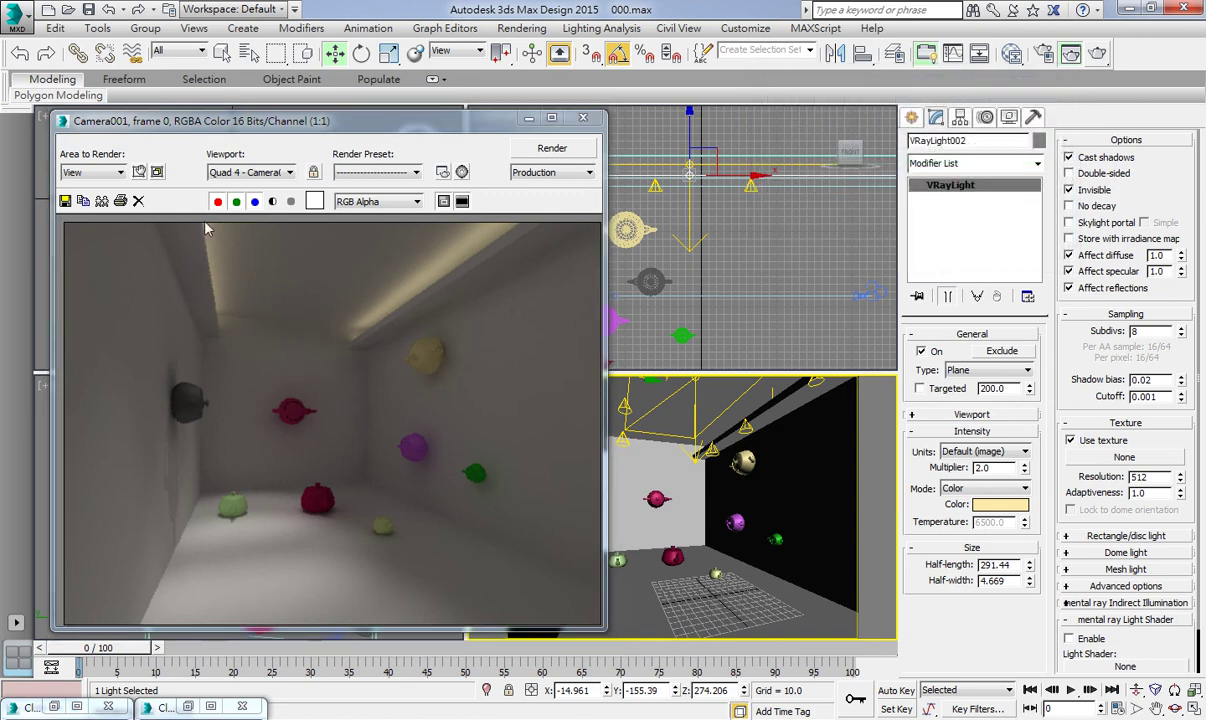
pyautogui.click(583, 119)
pyautogui.rightClick(240, 221)
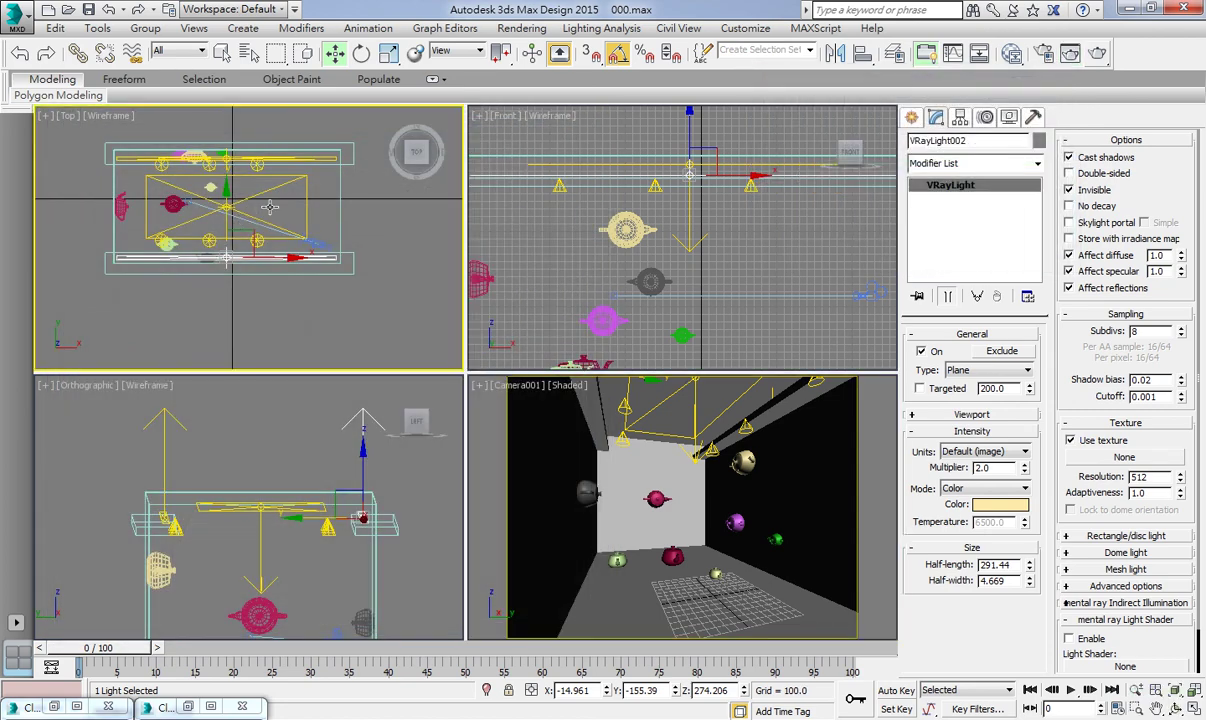
# - Set VRayLight001's Multiplier to 1.0 and render the brighter camera view
pyautogui.click(270, 207)
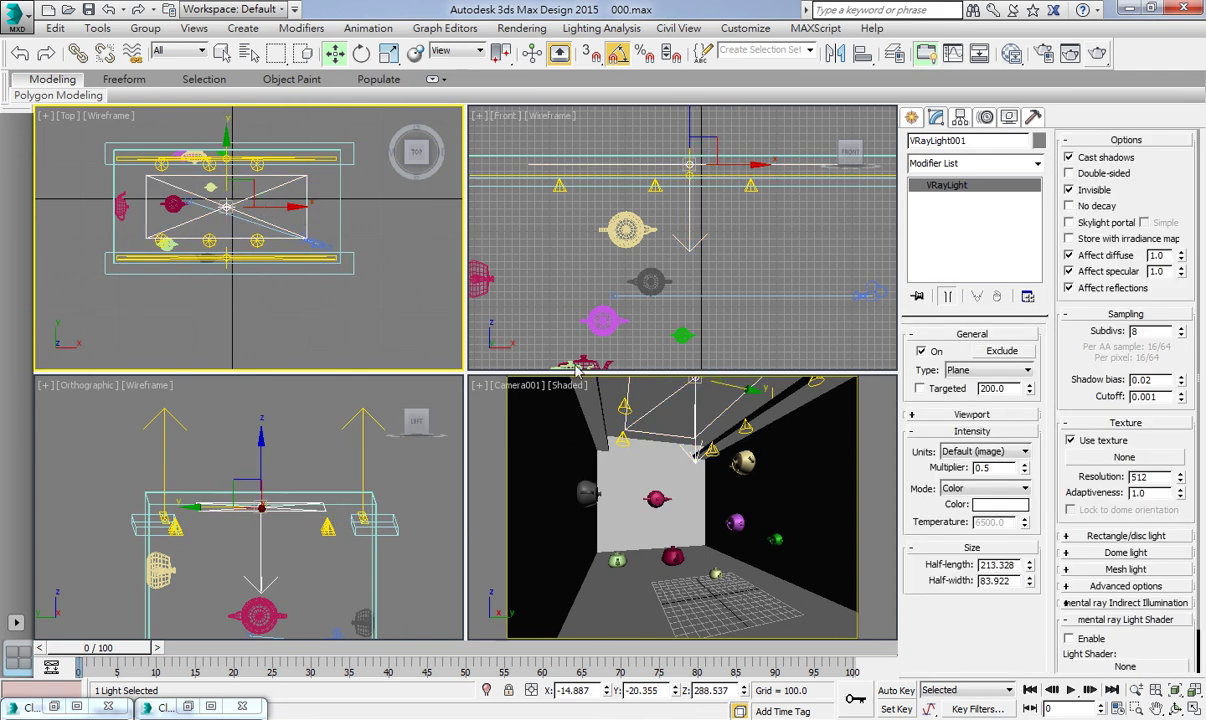
pyautogui.write('1')
pyautogui.press('Return')
pyautogui.rightClick(682, 422)
pyautogui.click(1070, 53)
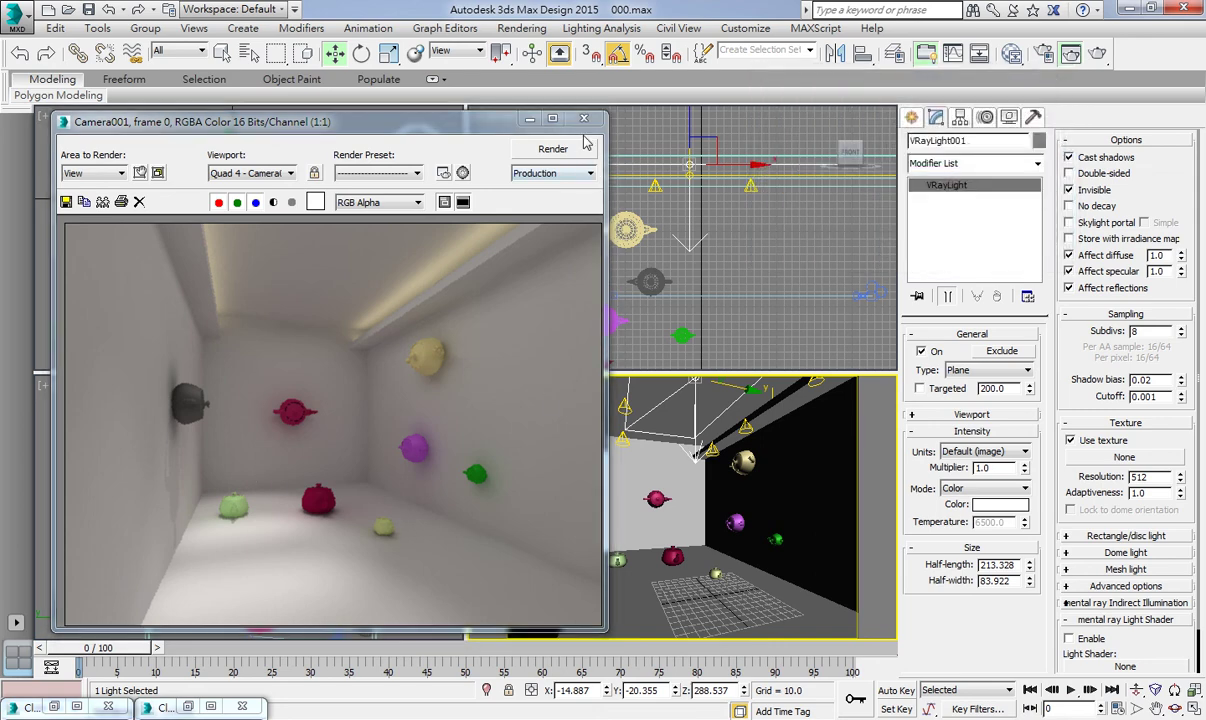
pyautogui.scroll(3, 242, 195)
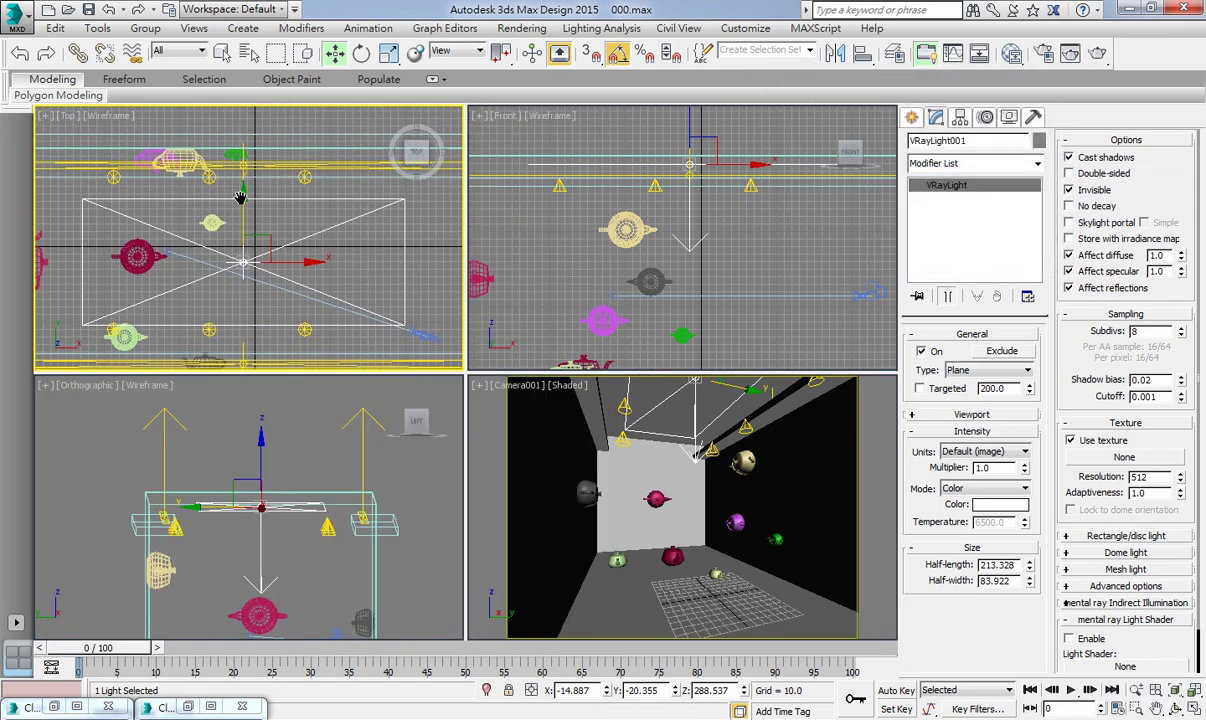
pyautogui.moveTo(619, 230); pyautogui.dragTo(679, 247, button='middle')
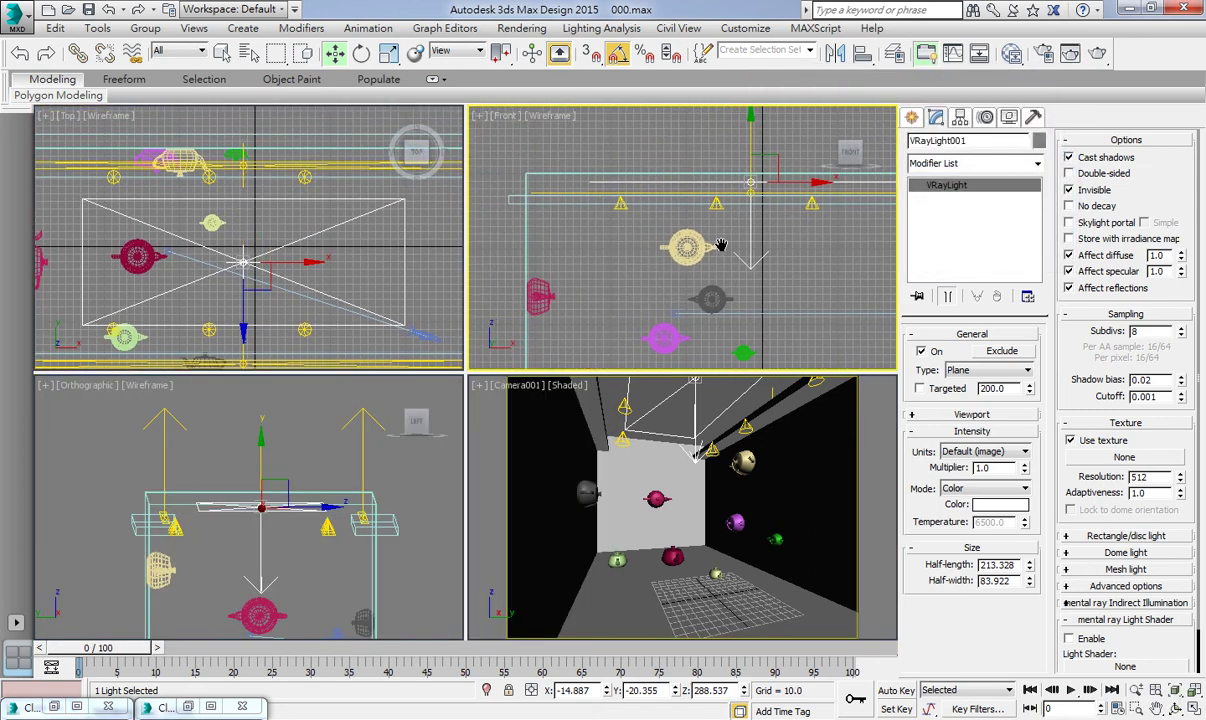
# - Set the selection filter to Lights and select the lights in the Top view, dropping one
pyautogui.click(180, 51)
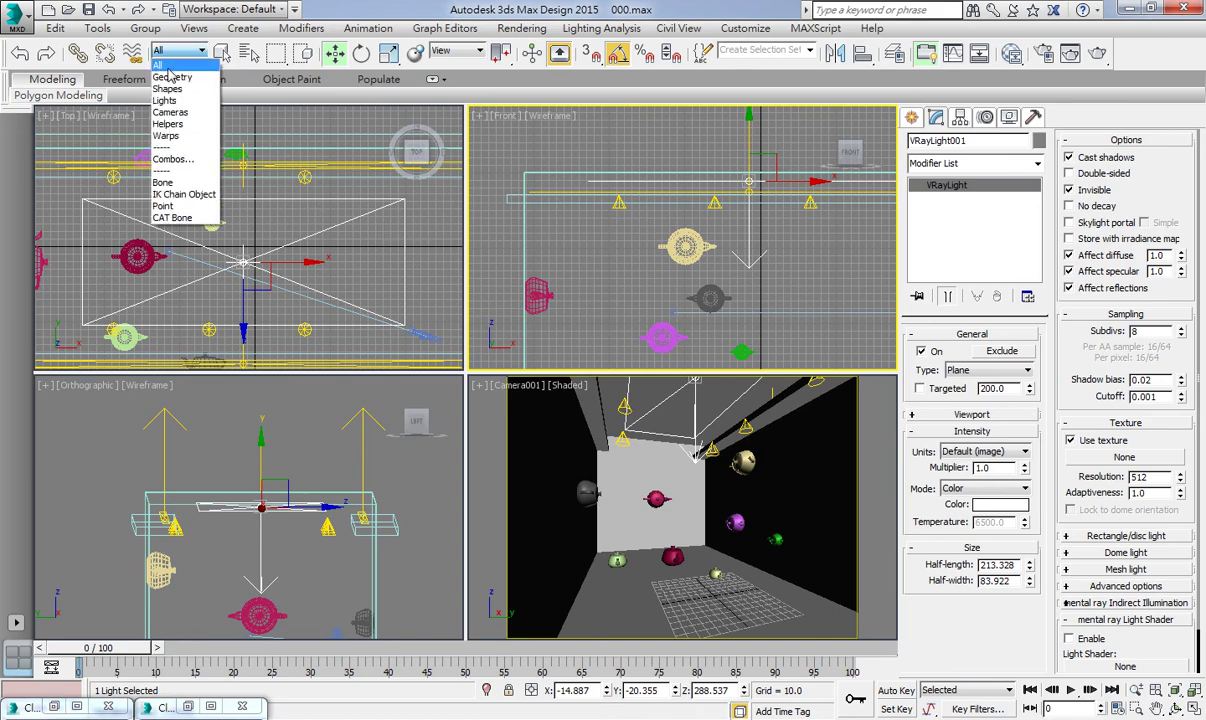
pyautogui.click(168, 96)
pyautogui.click(323, 195)
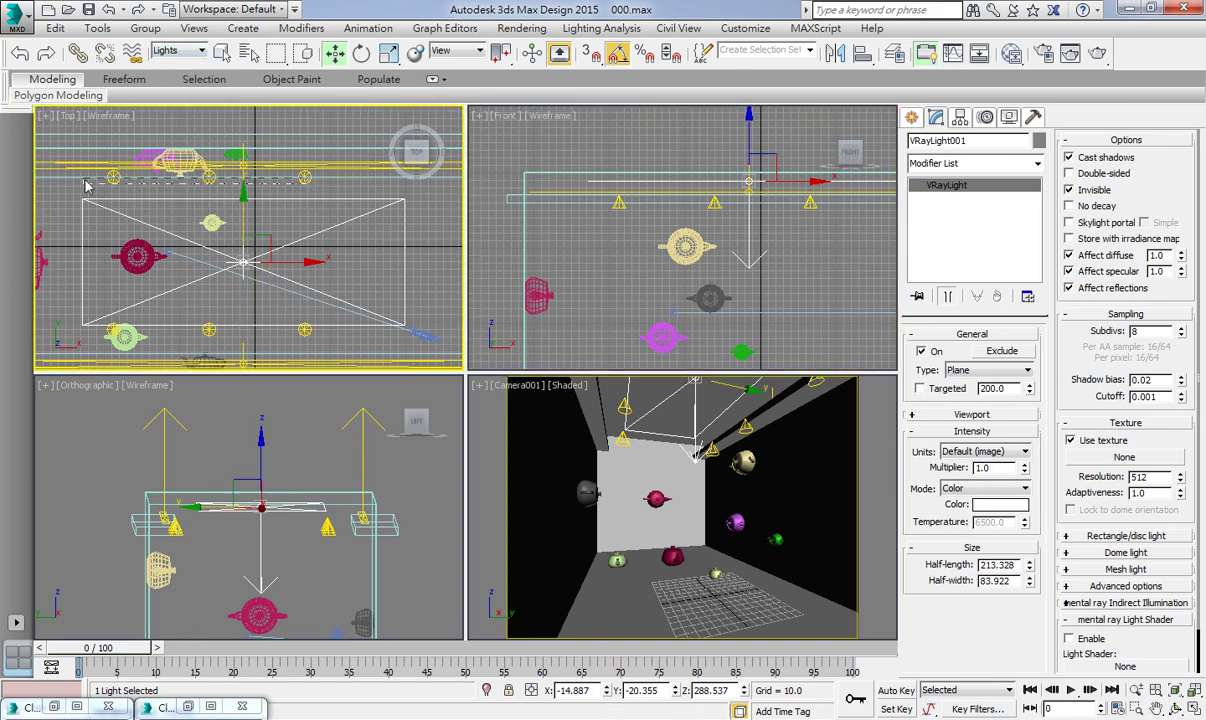
pyautogui.hotkey('ctrl', 'a')
pyautogui.keyDown('alt'); pyautogui.click(255, 163); pyautogui.keyUp('alt')
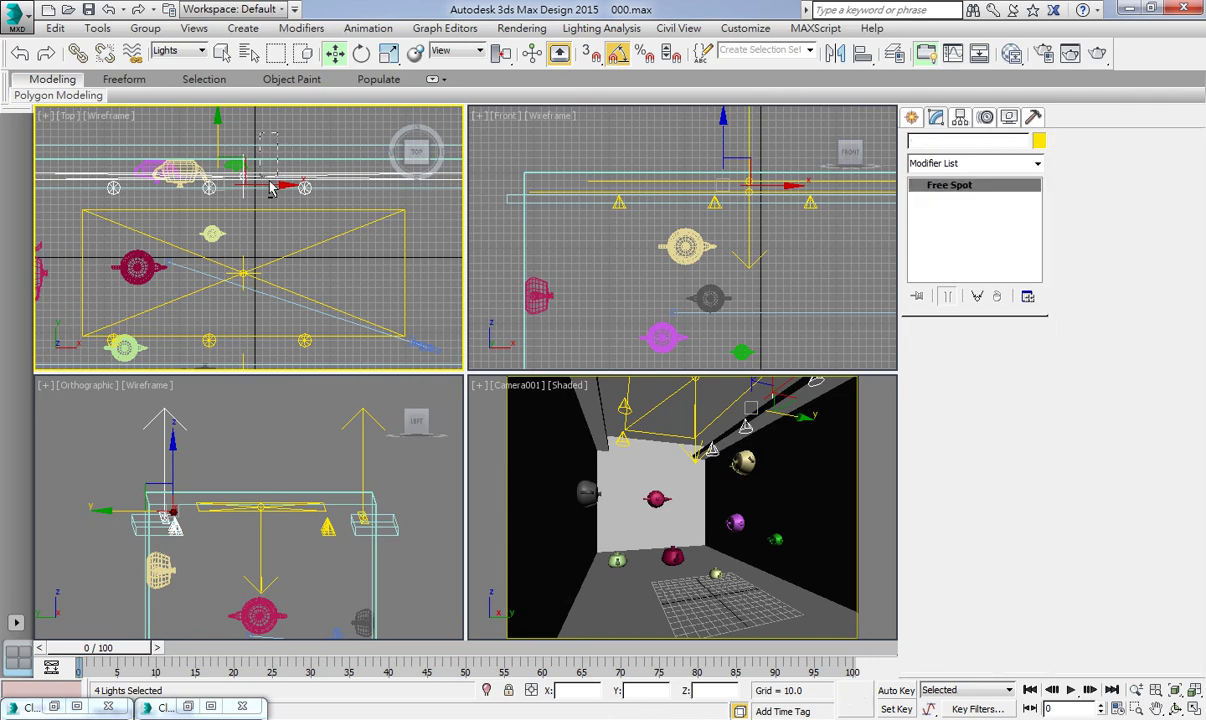
# - Select the three ceiling spotlights, leaving the VRayLight001 plane light out of the selection
pyautogui.moveTo(699, 255); pyautogui.dragTo(567, 218, button='middle')
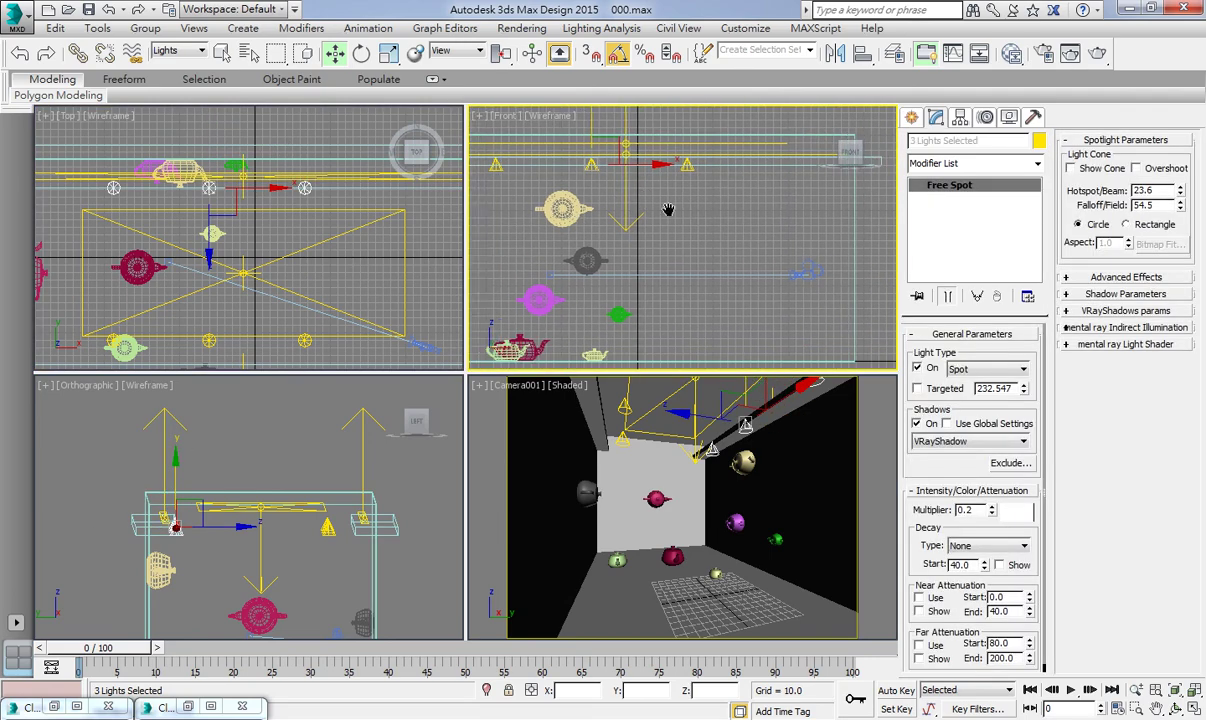
pyautogui.scroll(-3, 699, 193)
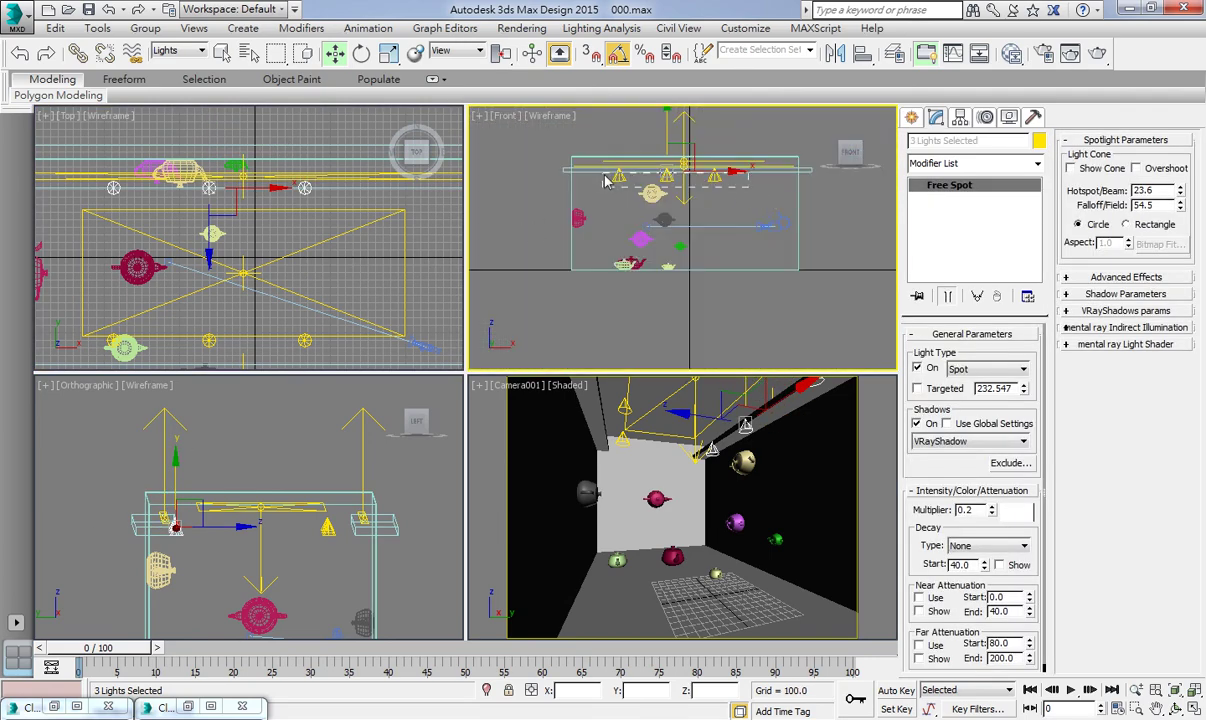
pyautogui.moveTo(580, 165)
pyautogui.mouseDown()
pyautogui.moveTo(717, 212)
pyautogui.moveTo(620, 175)
pyautogui.moveTo(667, 166)
pyautogui.mouseUp()
pyautogui.scroll(3, 677, 163)
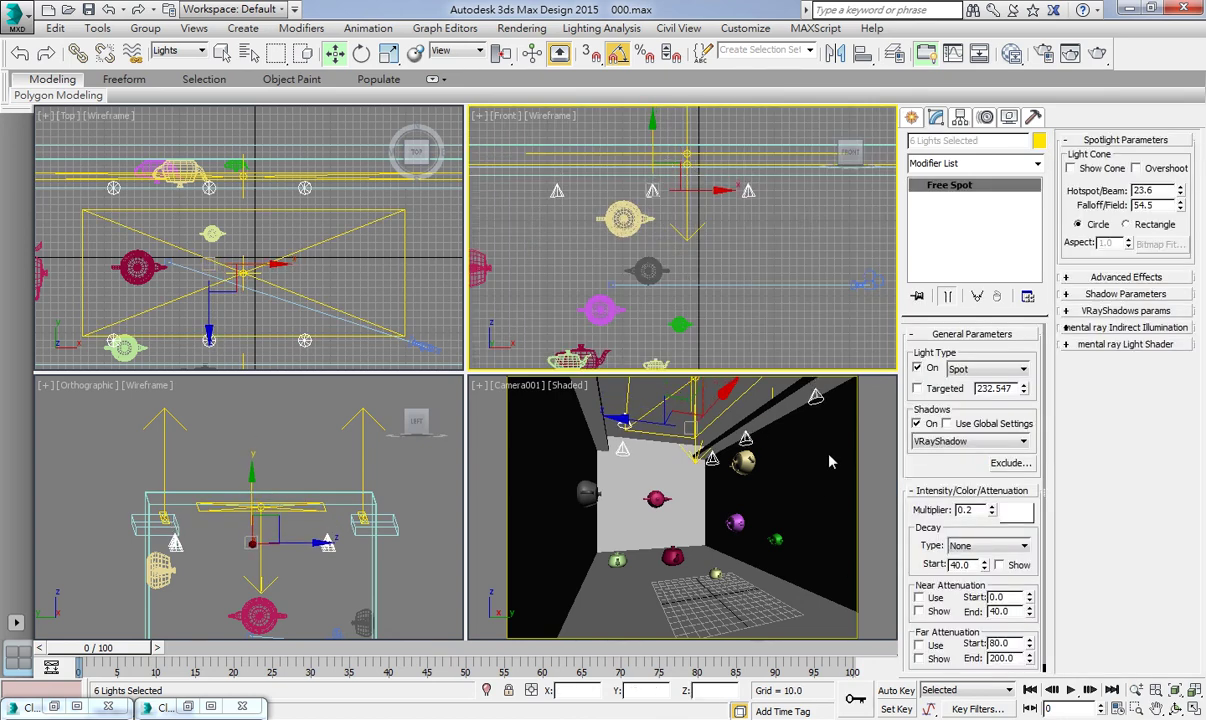
pyautogui.moveTo(183, 283); pyautogui.dragTo(217, 195, button='middle')
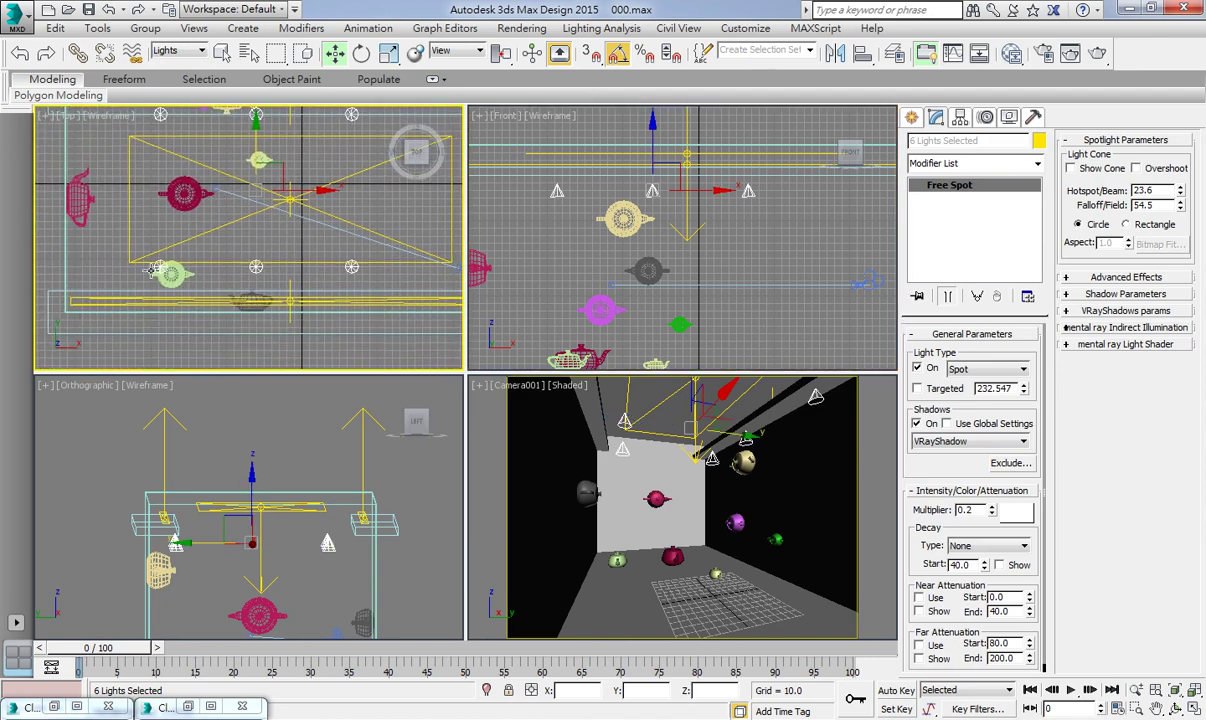
pyautogui.click(152, 268)
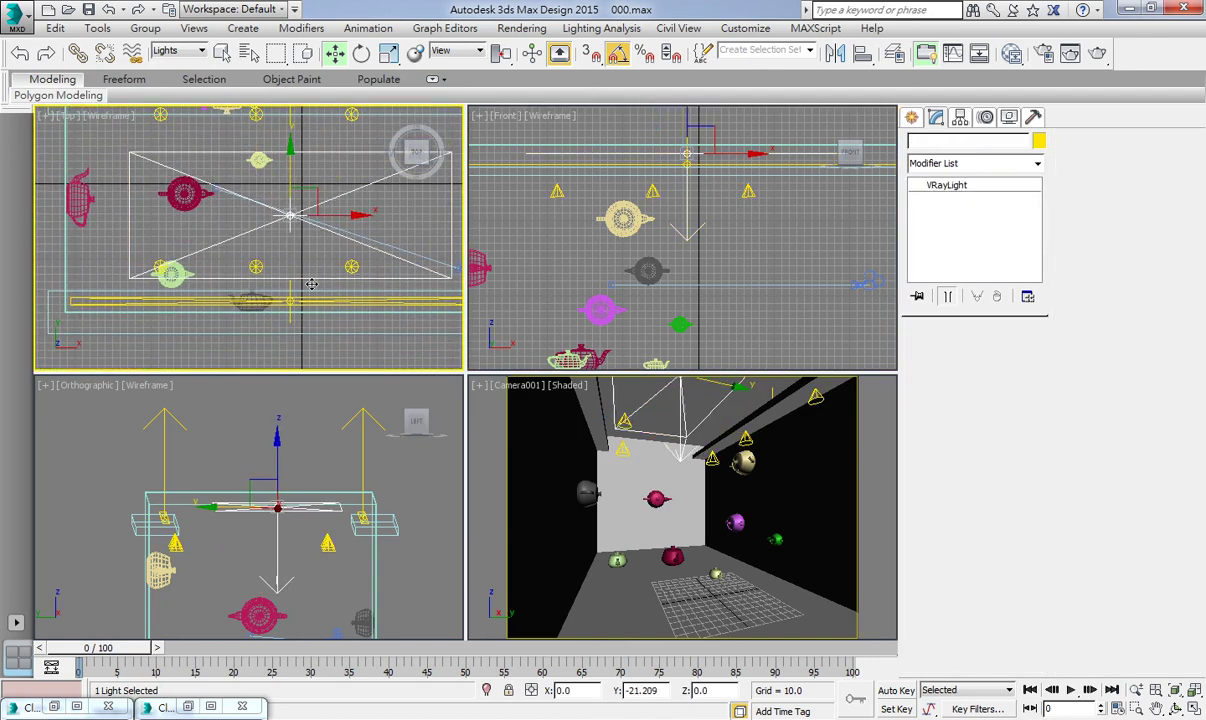
pyautogui.click(364, 263)
pyautogui.moveTo(182, 206)
pyautogui.mouseDown()
pyautogui.moveTo(280, 217)
pyautogui.moveTo(262, 218)
pyautogui.mouseUp()
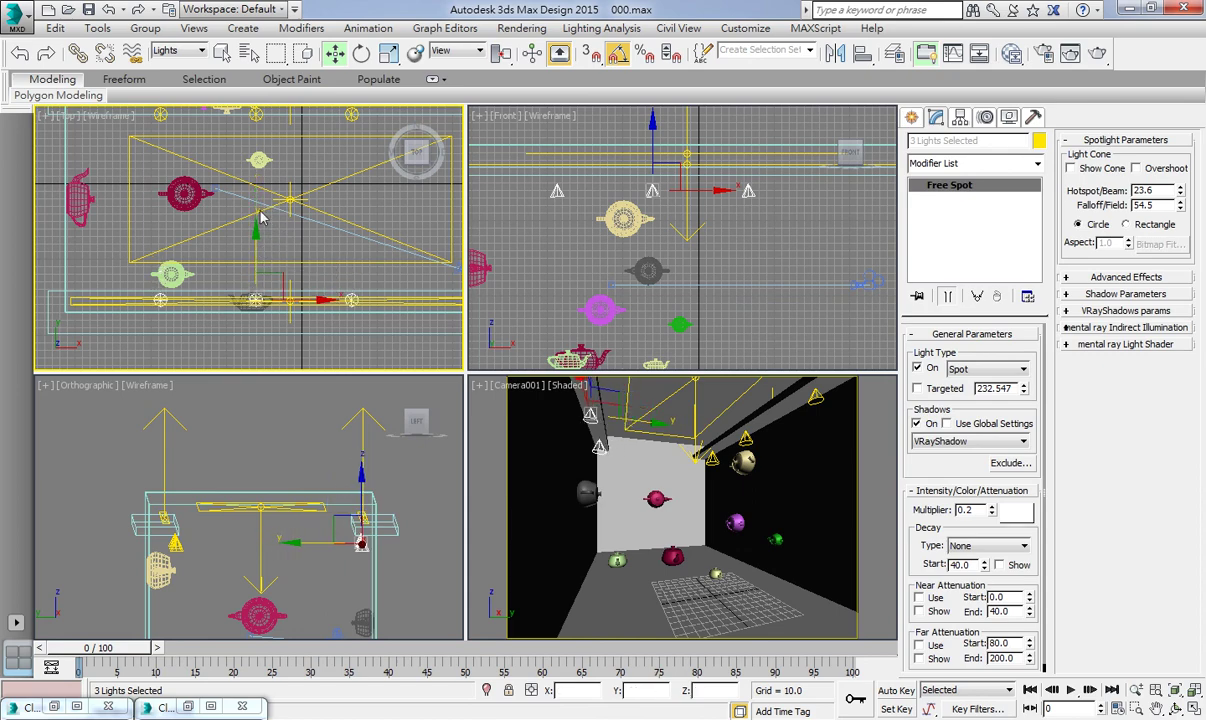
# - Make the camera view active and select a single spotlight to review its parameters
pyautogui.moveTo(260, 217); pyautogui.dragTo(245, 246, button='middle')
pyautogui.middleClick(613, 450)
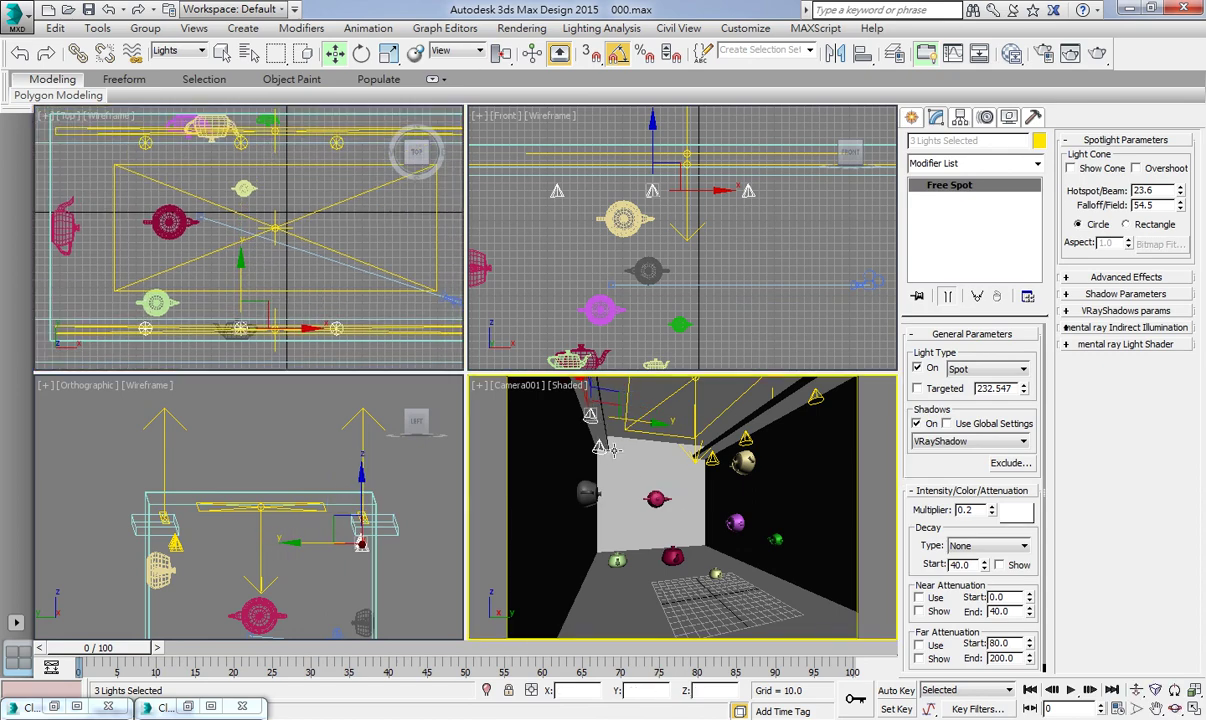
pyautogui.rightClick(613, 450)
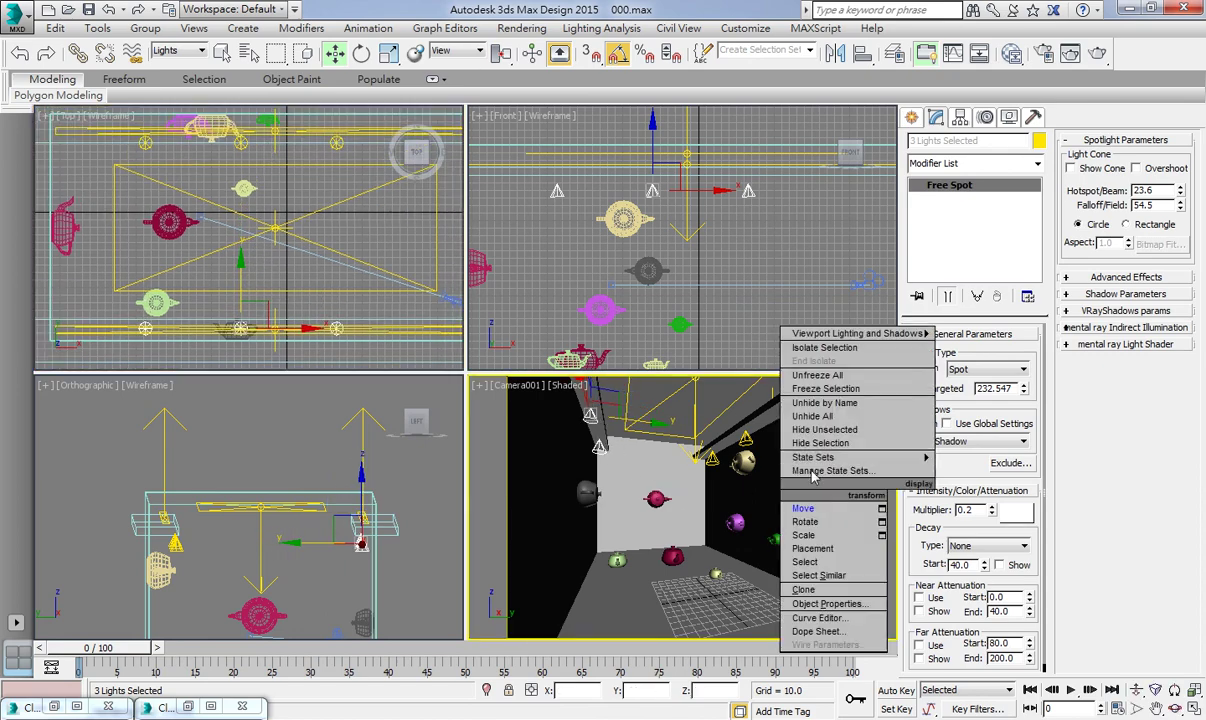
pyautogui.click(590, 413)
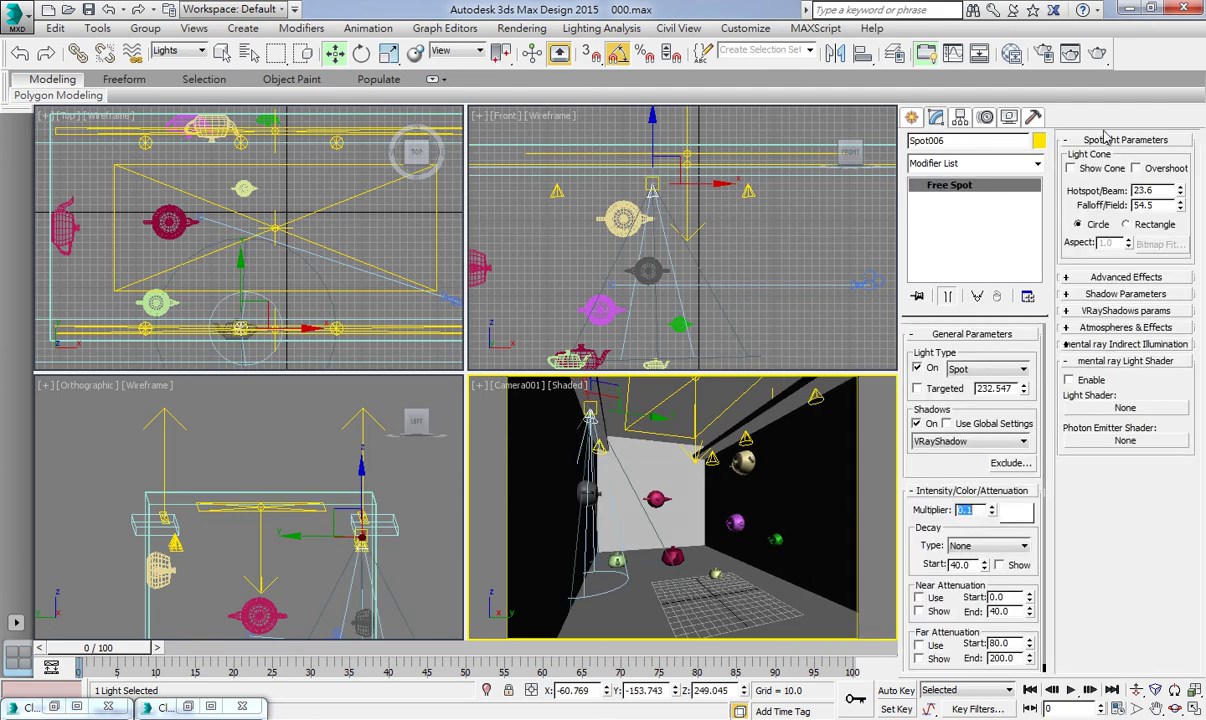
# - Render Camera001 with Render Production, then render it again from the frame window
pyautogui.click(1040, 52)
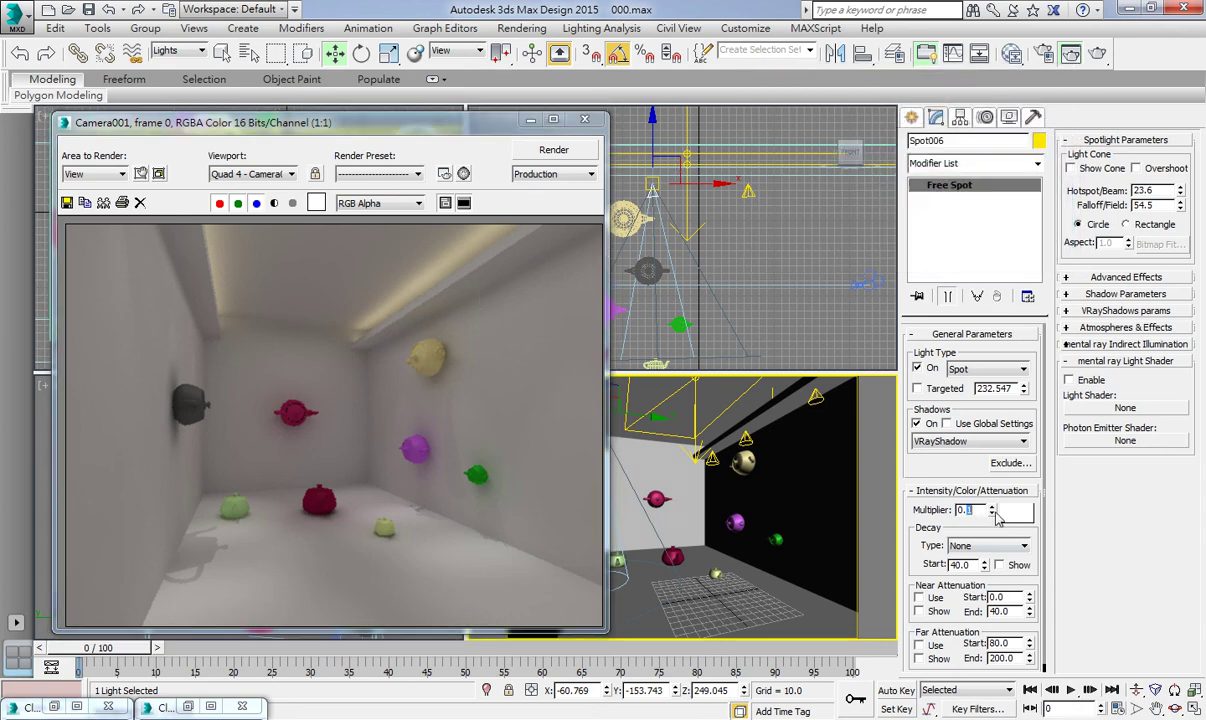
pyautogui.click(554, 149)
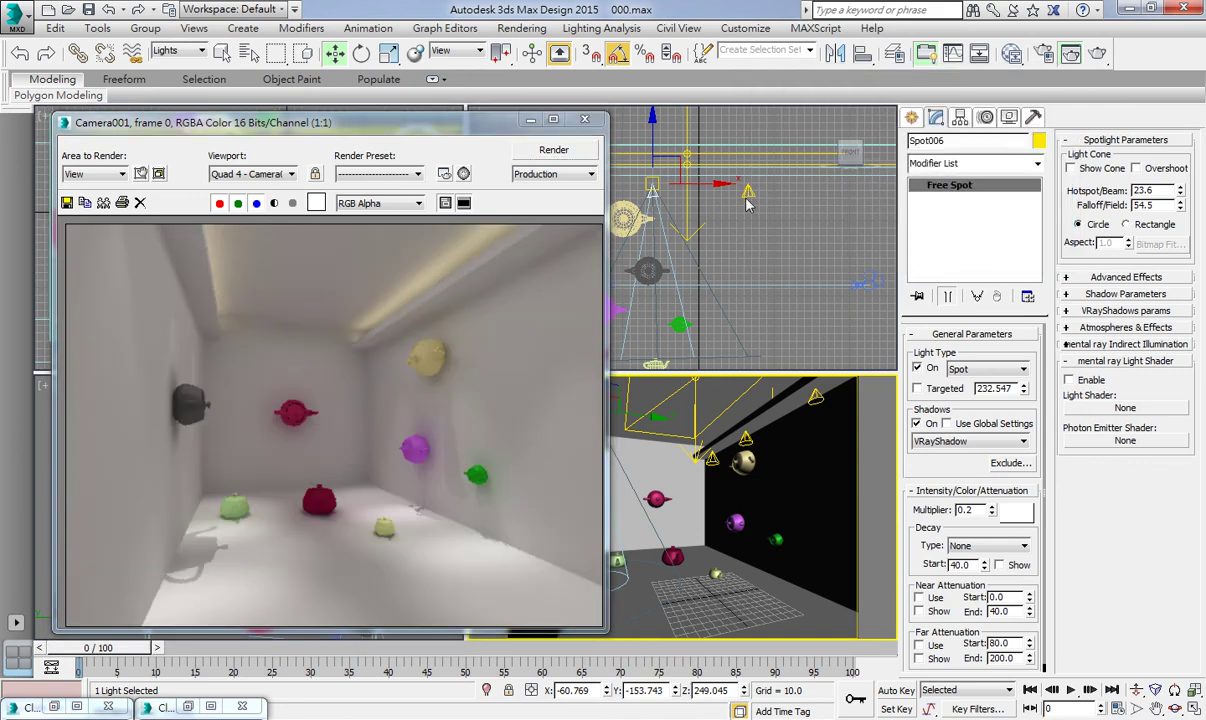
# - Colour the VRayLight002 ceiling strip light orange at multiplier 3.0 and render Camera001
pyautogui.click(690, 157)
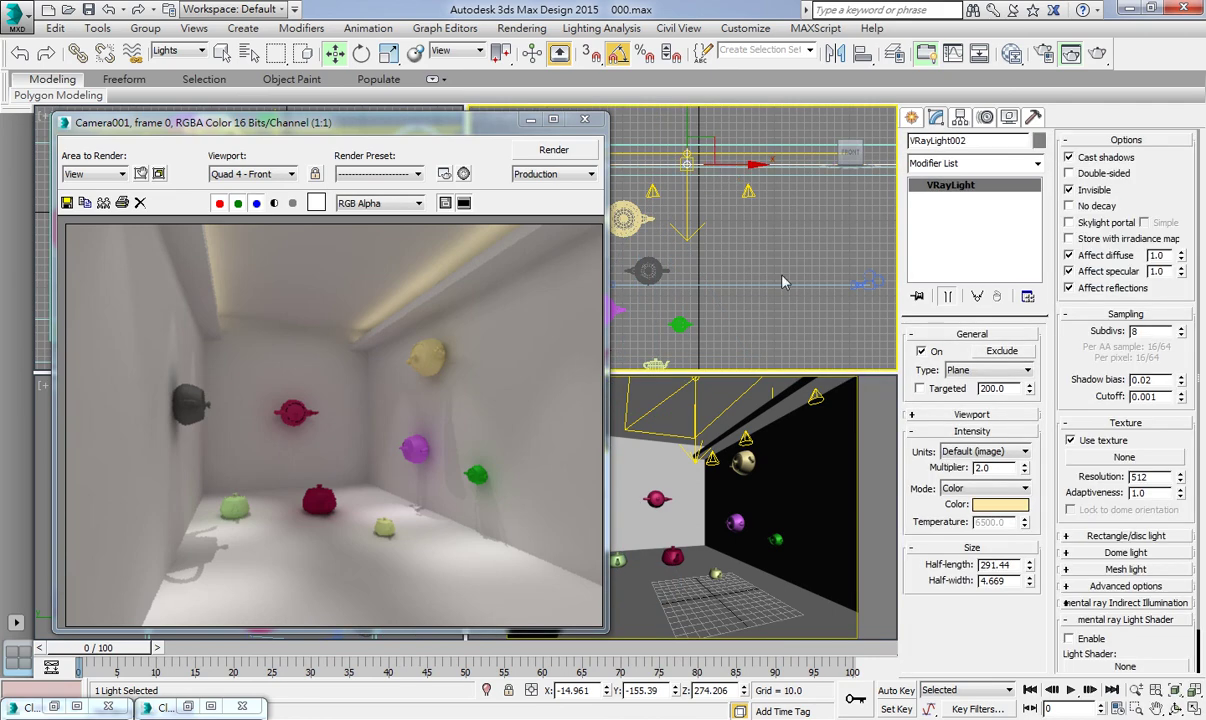
pyautogui.click(993, 507)
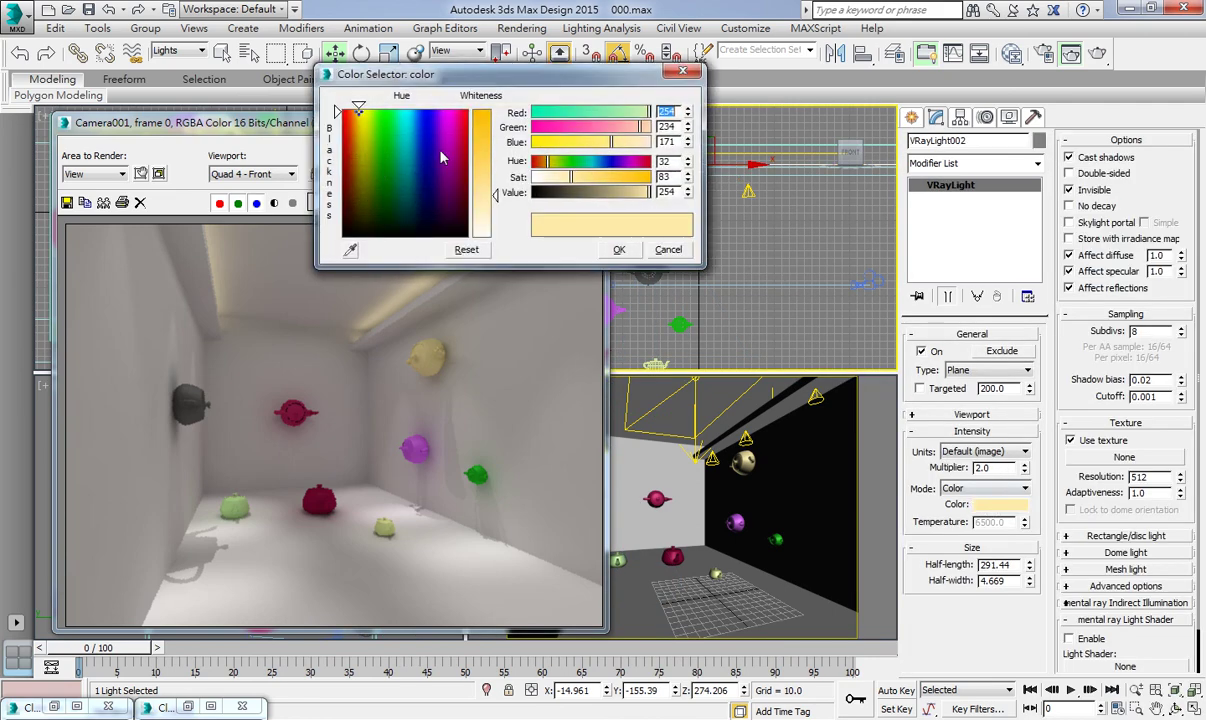
pyautogui.click(468, 130)
pyautogui.click(612, 246)
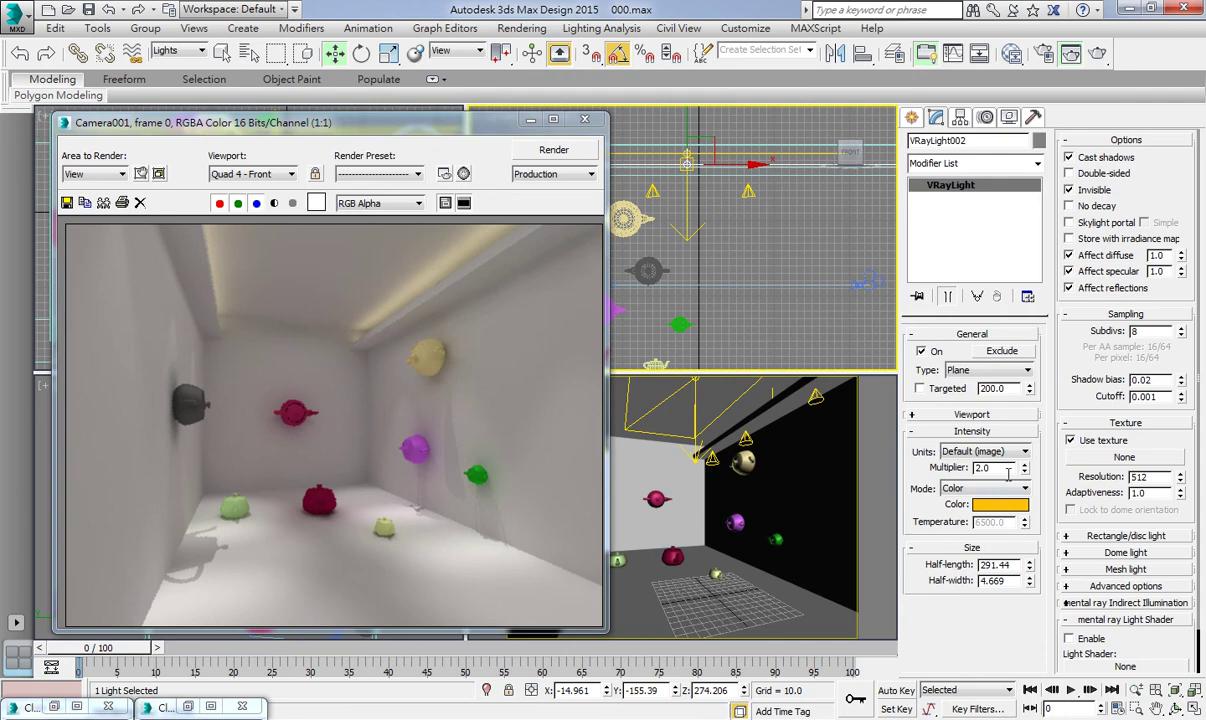
pyautogui.write('3')
pyautogui.click(720, 478)
pyautogui.hotkey('shift', 'q')
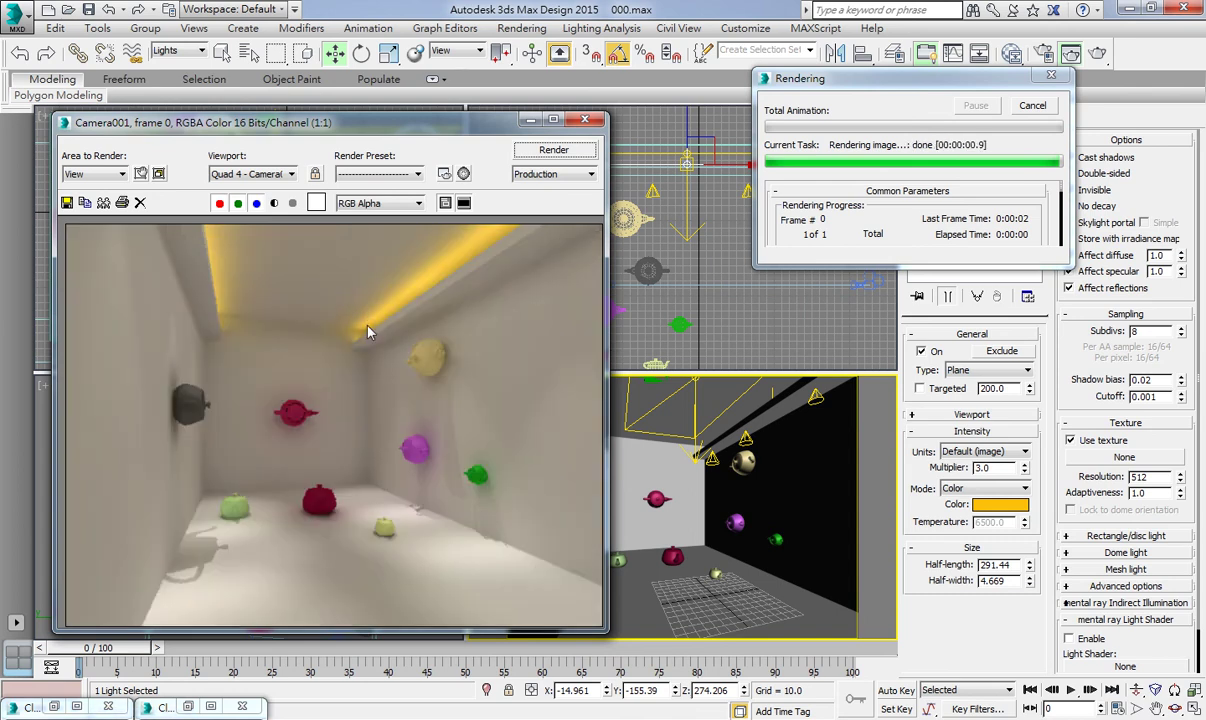
pyautogui.click(588, 122)
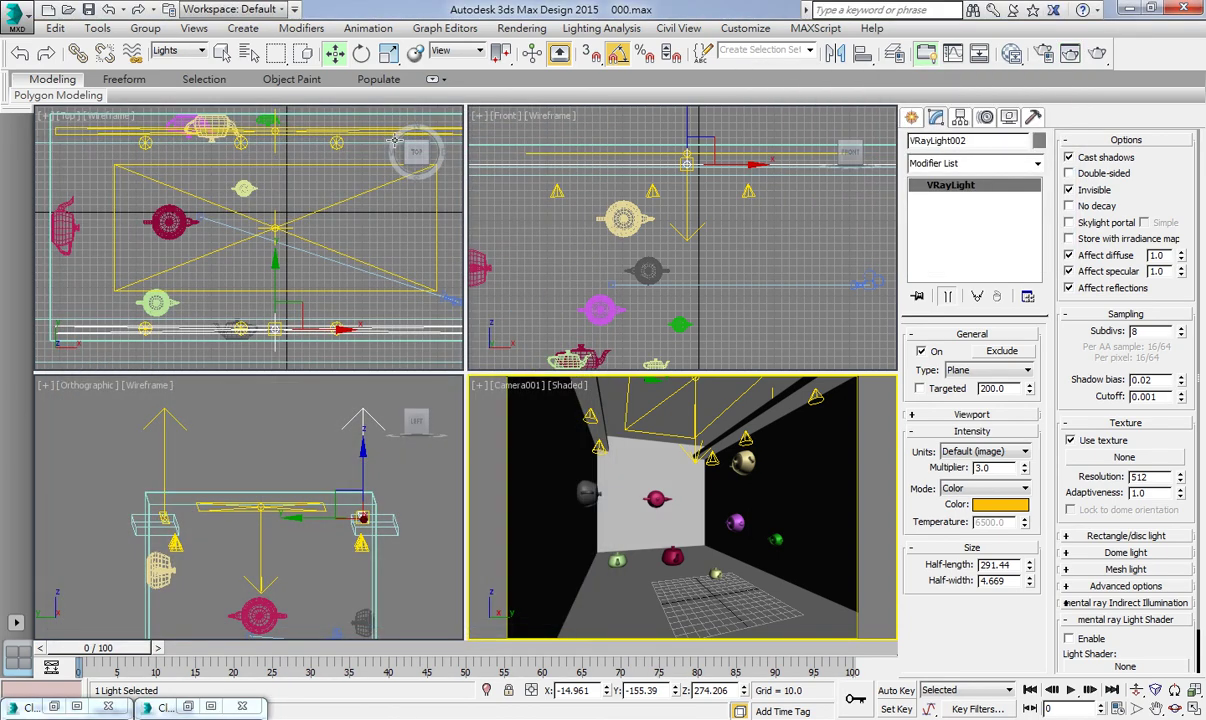
# - Reopen the last Camera001 render, clone the frame, and minimize both frame windows
pyautogui.click(318, 225)
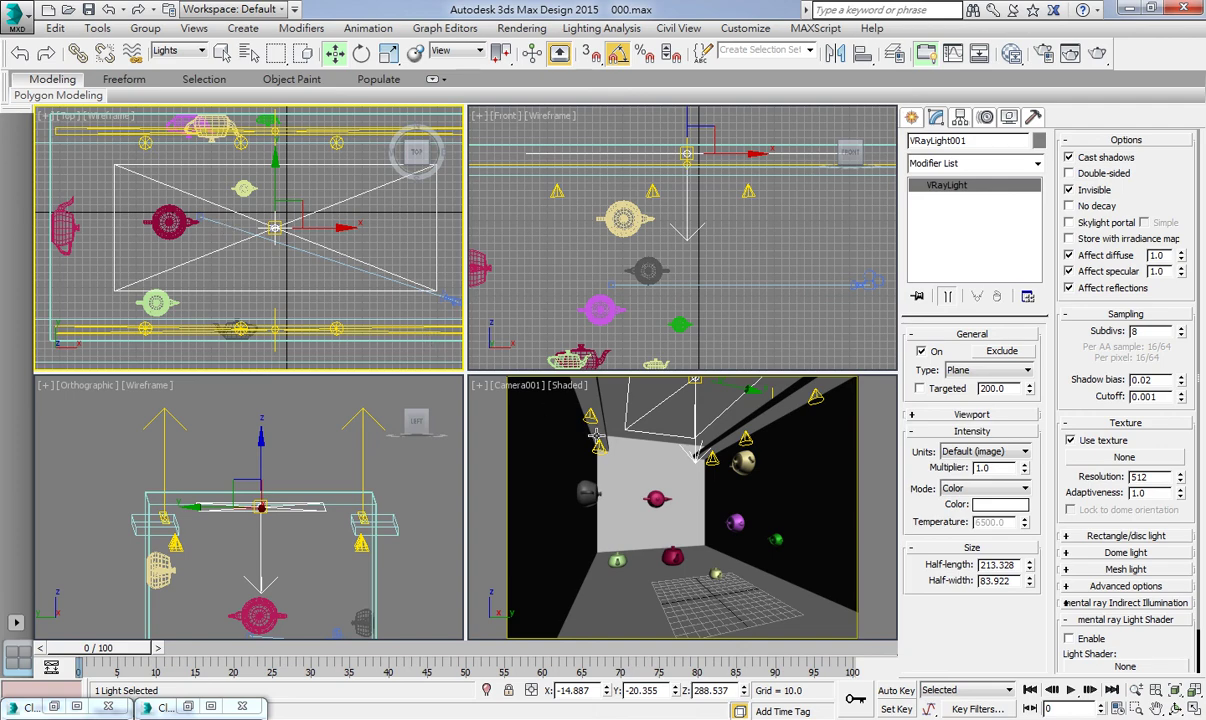
pyautogui.click(661, 420)
pyautogui.click(1070, 53)
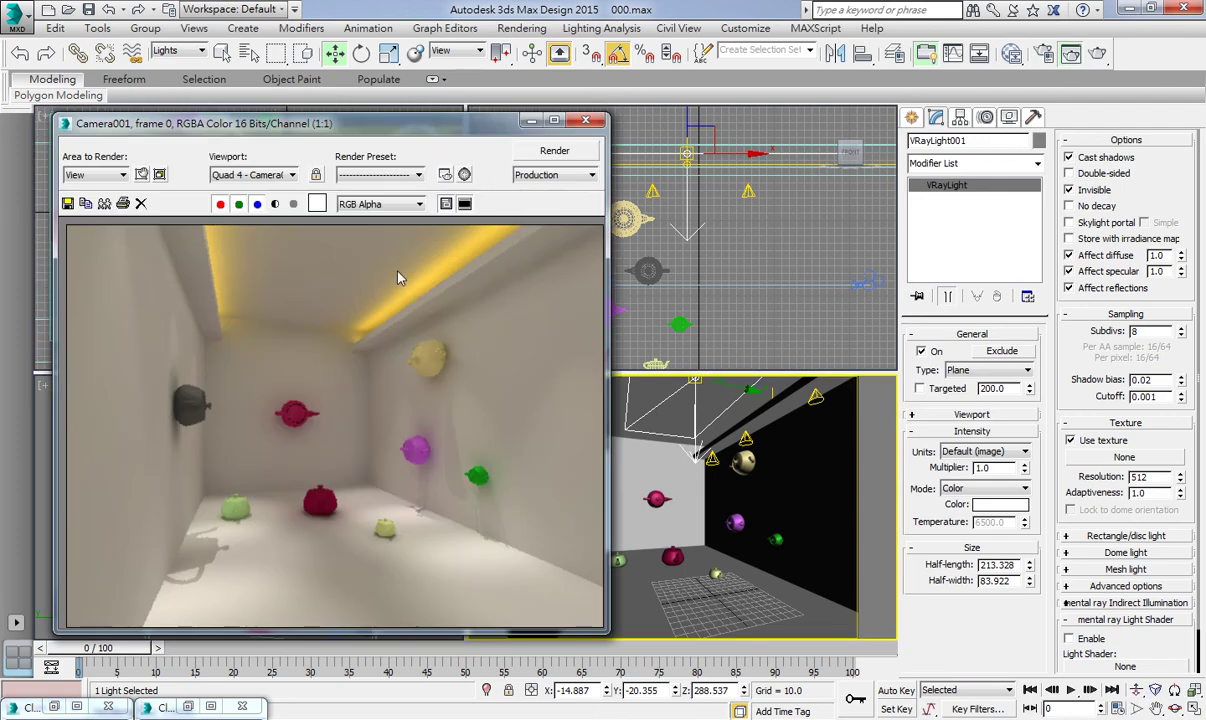
pyautogui.click(105, 203)
pyautogui.click(769, 174)
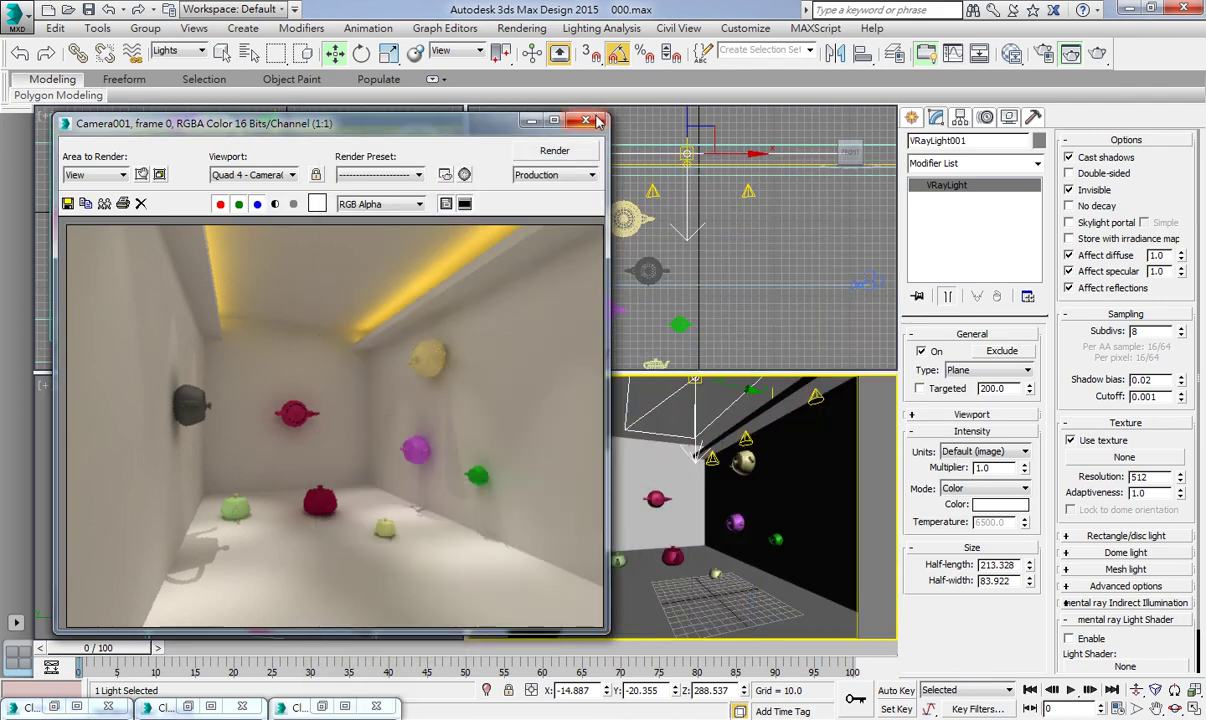
pyautogui.click(531, 120)
# - With the selection filter set to All, give Box001 3 width and 3 length segments
pyautogui.click(790, 483)
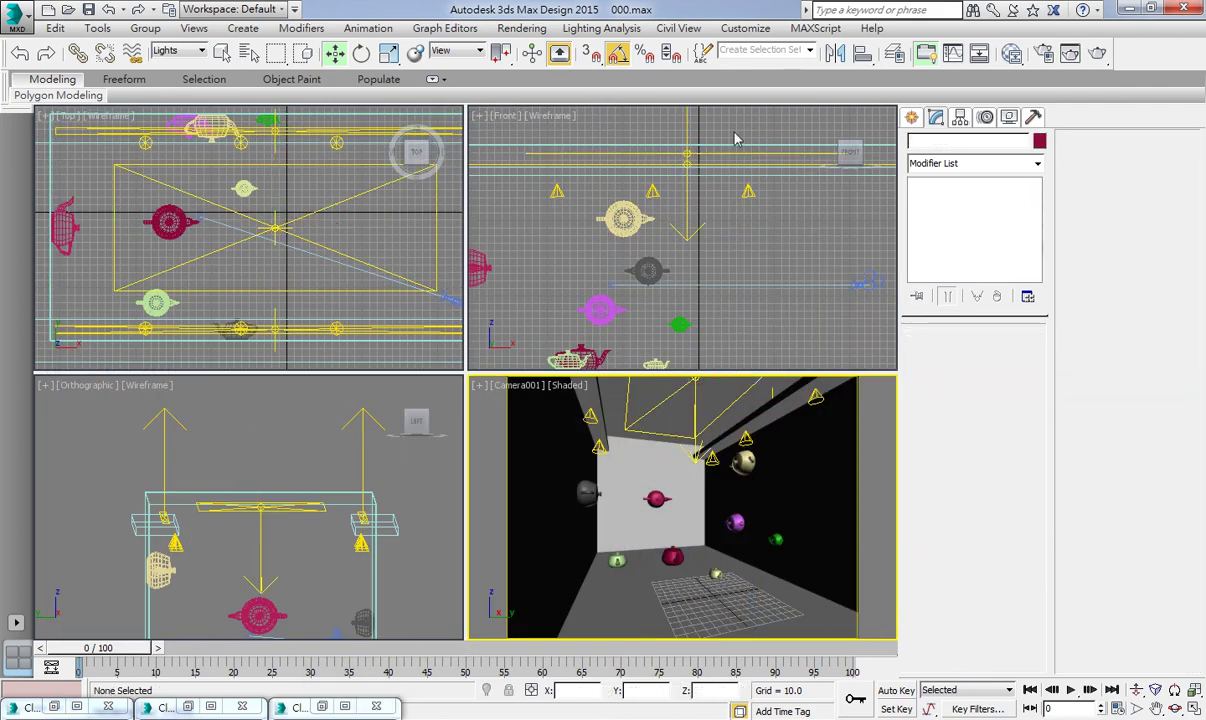
pyautogui.click(180, 51)
pyautogui.click(175, 61)
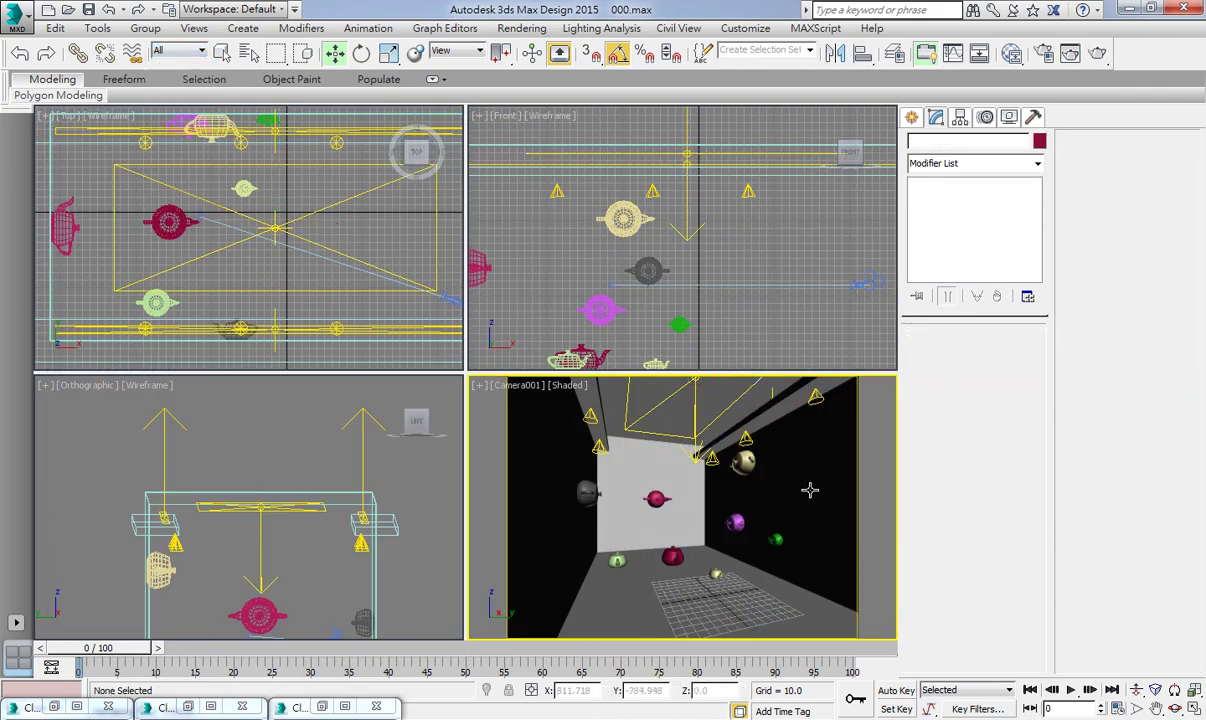
pyautogui.click(762, 461)
pyautogui.click(977, 198)
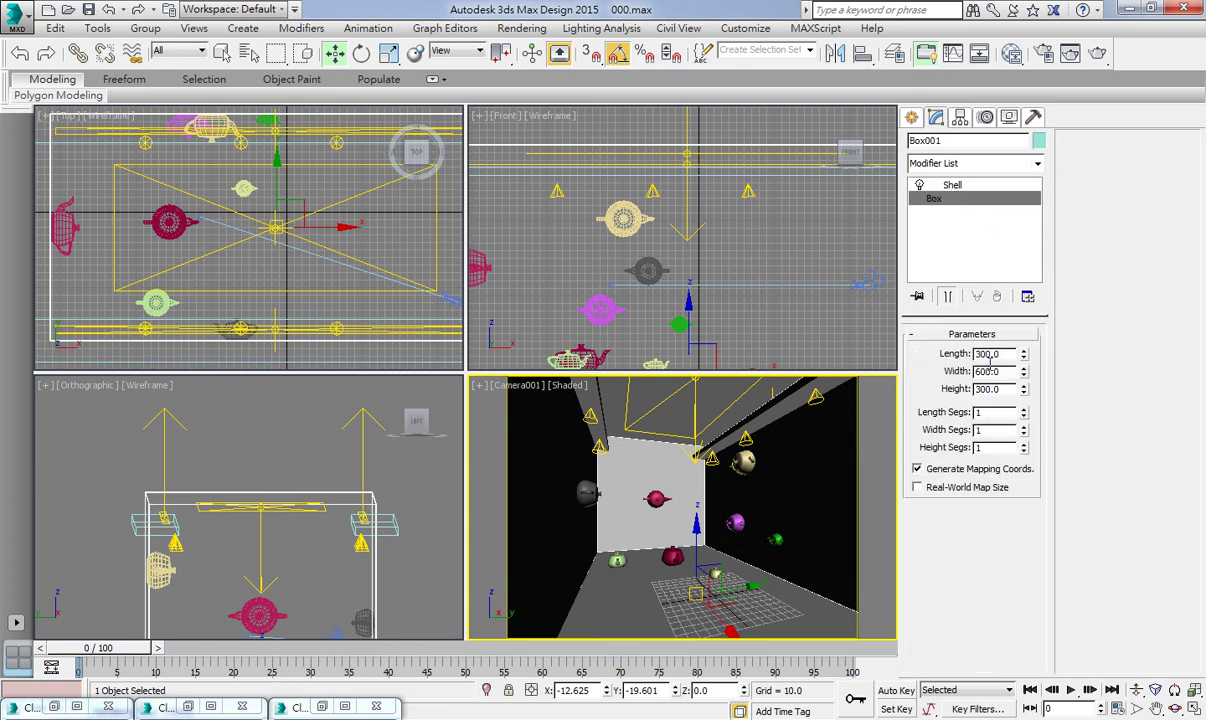
pyautogui.click(1024, 429)
pyautogui.click(1024, 429)
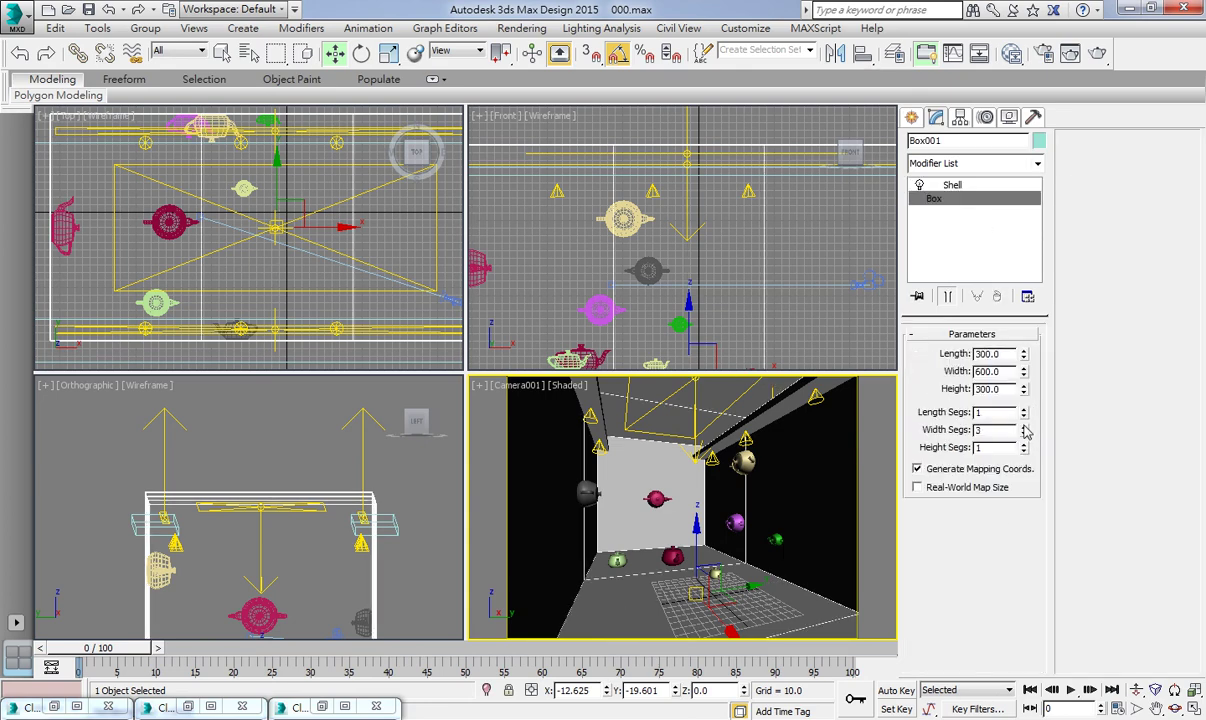
pyautogui.click(1025, 413)
pyautogui.click(1025, 413)
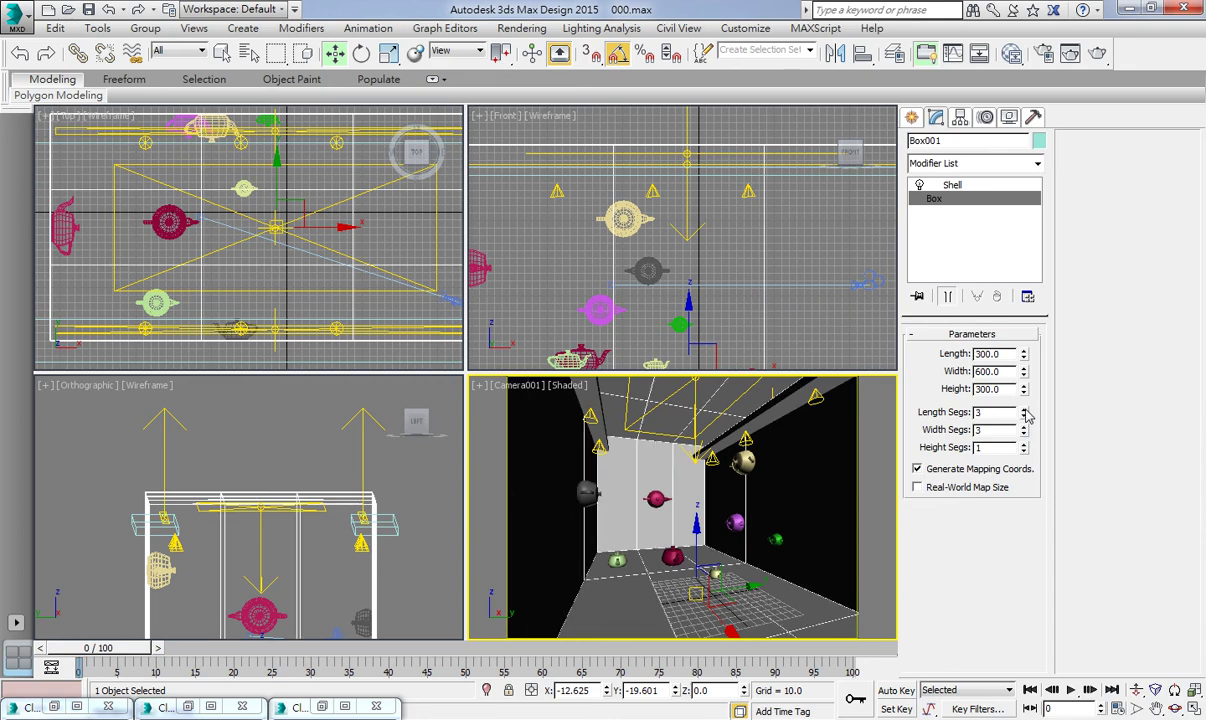
pyautogui.click(950, 185)
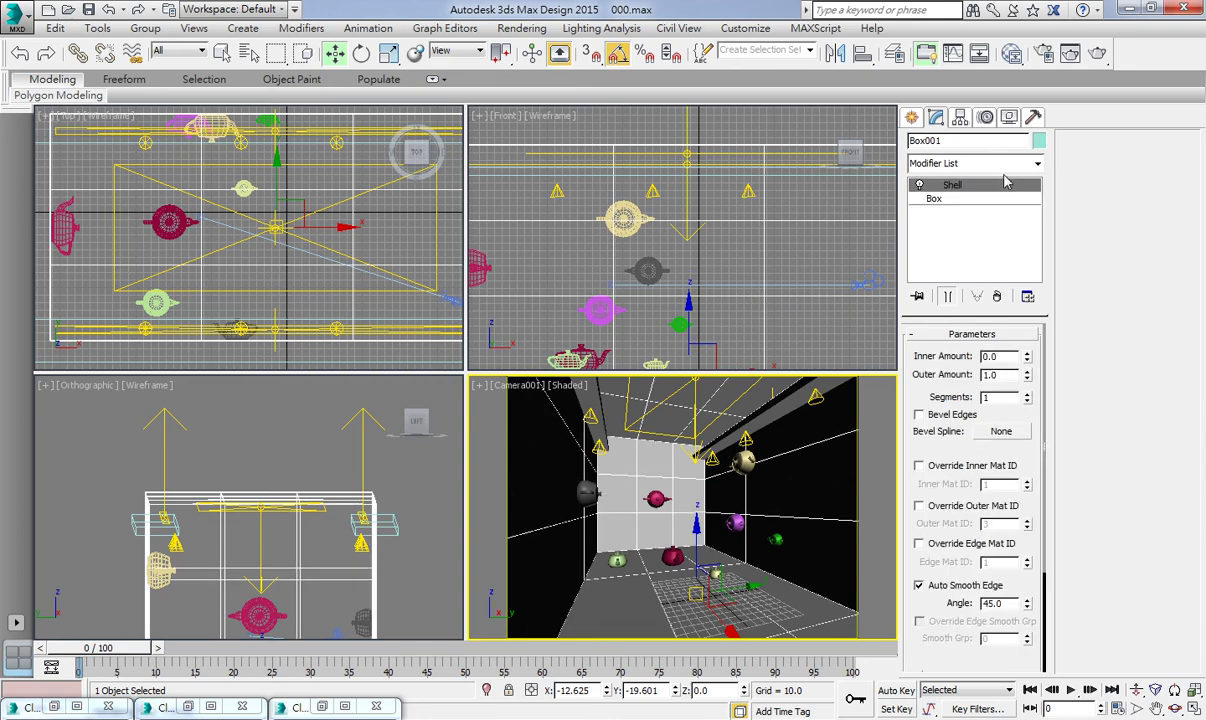
# - Add an Edit Poly modifier to Box001 and switch to Vertex level
pyautogui.click(1008, 165)
pyautogui.press('Down')
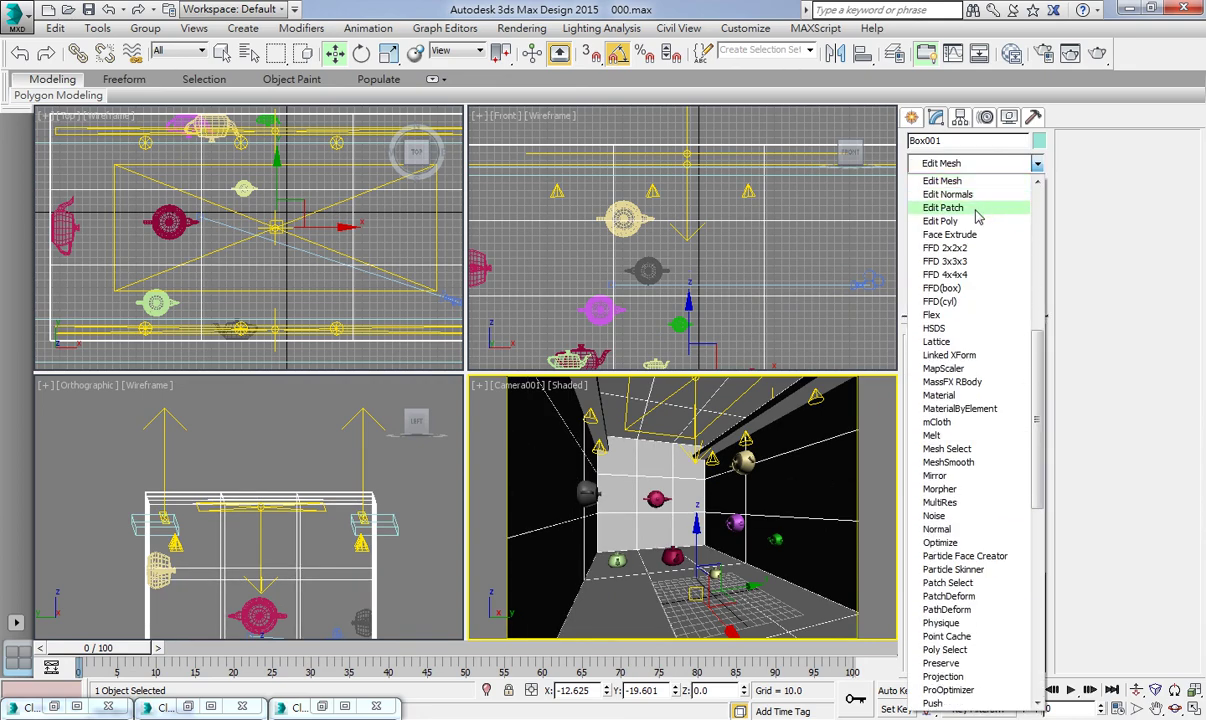
pyautogui.press('Down')
pyautogui.press('Down')
pyautogui.press('Return')
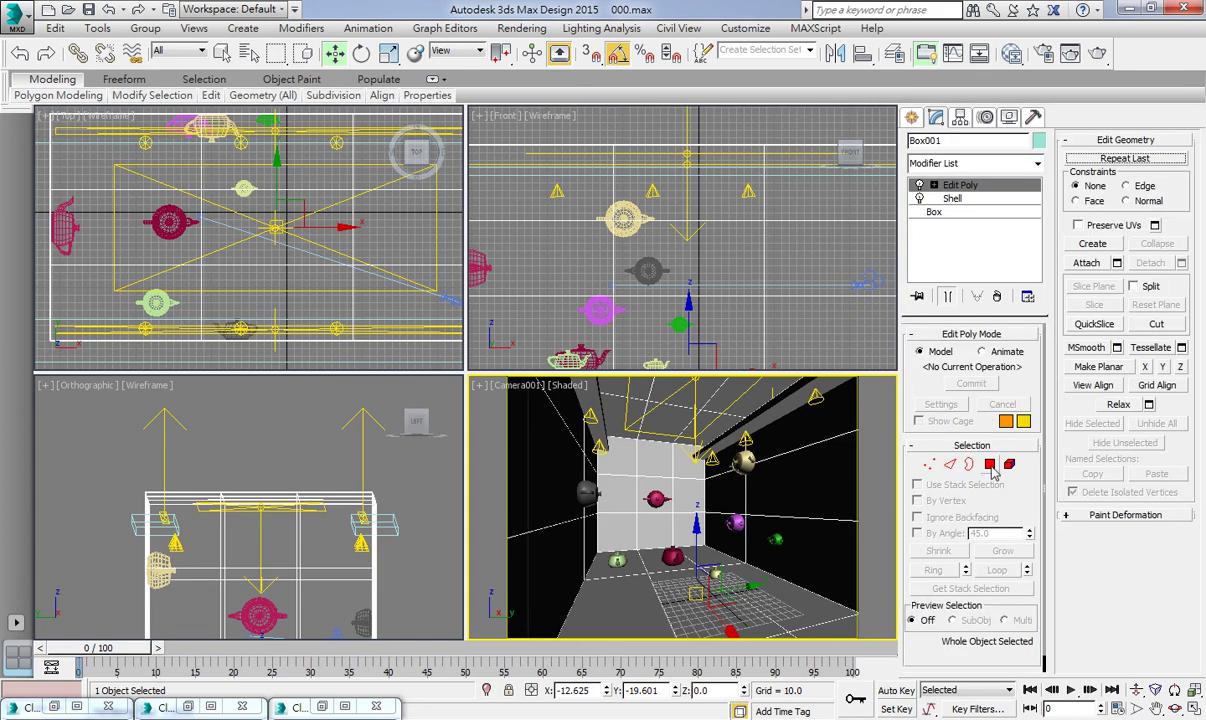
pyautogui.click(929, 464)
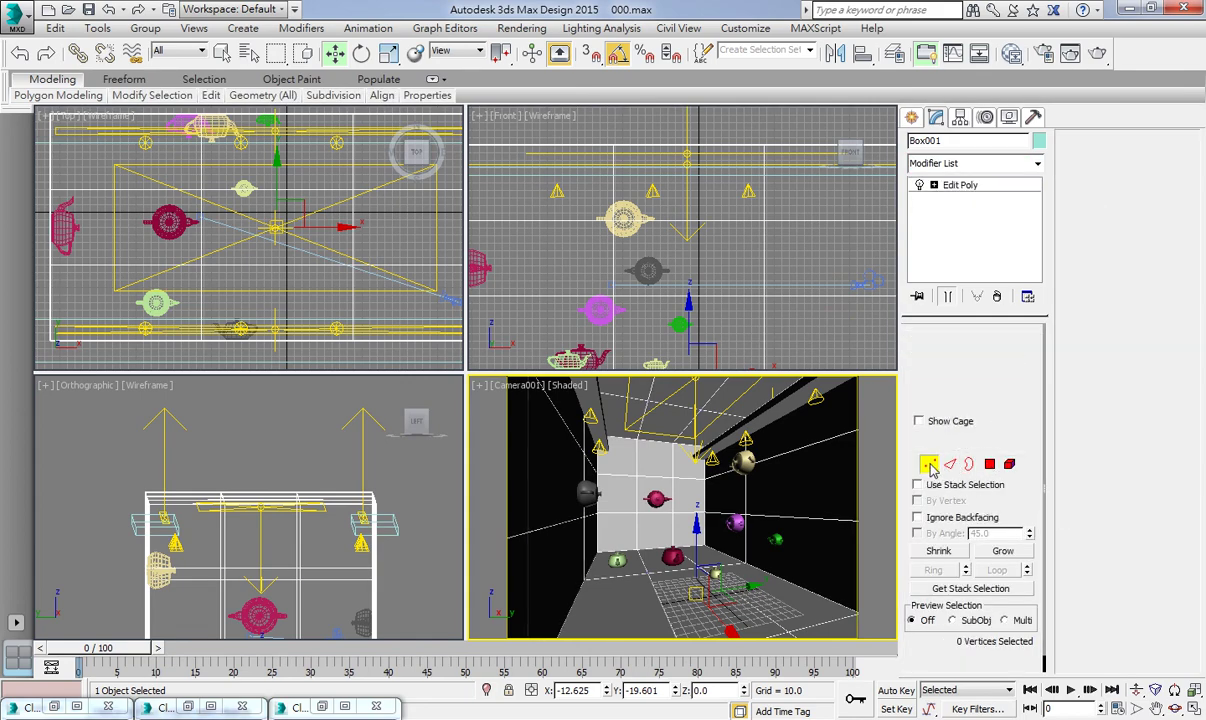
# - Select a column of 24 vertices in the Top view and move them, raising them in Front
pyautogui.click(230, 270)
pyautogui.scroll(-3, 210, 252)
pyautogui.moveTo(172, 152); pyautogui.dragTo(203, 325)
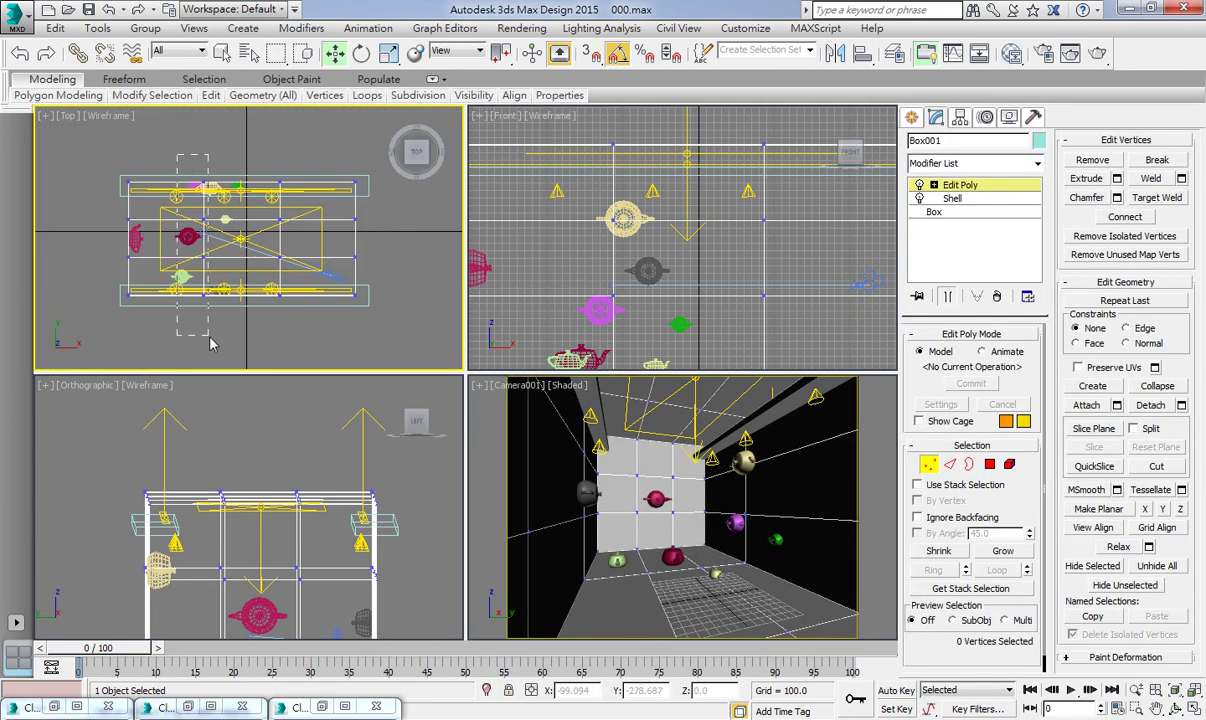
pyautogui.moveTo(249, 254); pyautogui.dragTo(205, 252)
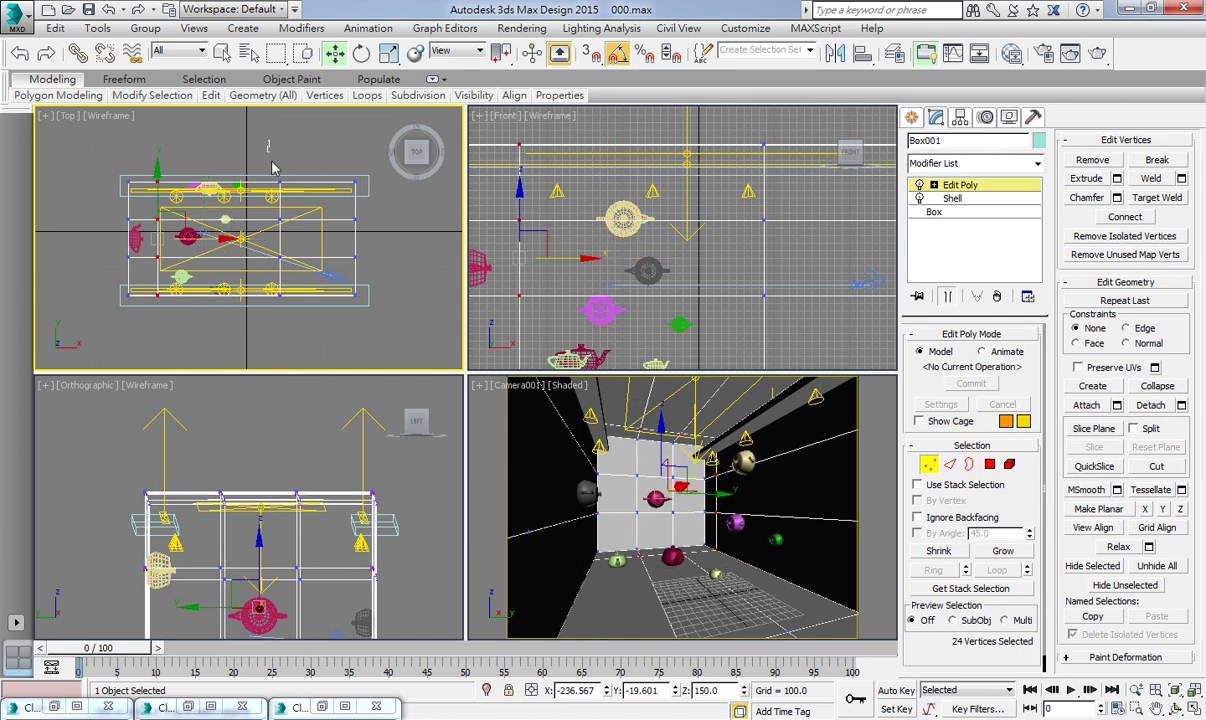
pyautogui.moveTo(316, 240)
pyautogui.mouseDown()
pyautogui.moveTo(371, 253)
pyautogui.moveTo(333, 253)
pyautogui.mouseUp()
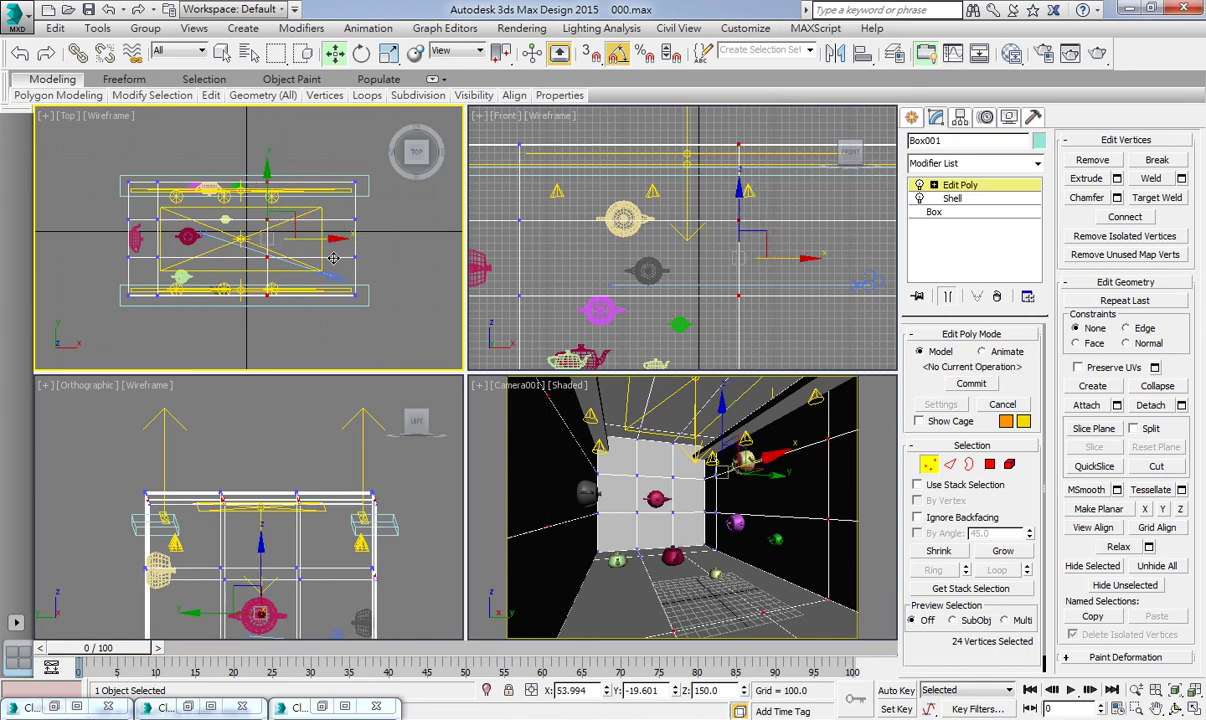
pyautogui.moveTo(702, 204); pyautogui.dragTo(740, 204, button='middle')
pyautogui.scroll(-3, 740, 204)
pyautogui.scroll(-1, 760, 220)
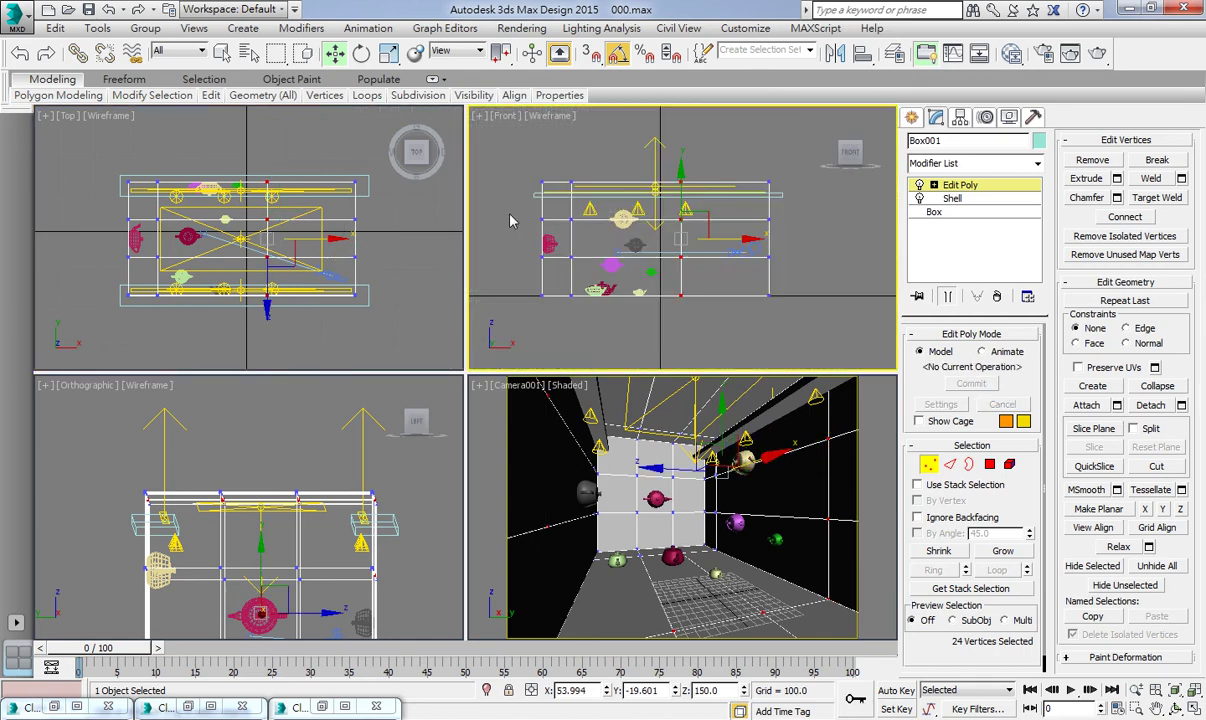
pyautogui.moveTo(688, 236)
pyautogui.mouseDown()
pyautogui.moveTo(652, 206)
pyautogui.moveTo(700, 230)
pyautogui.moveTo(653, 235)
pyautogui.mouseUp()
# - Exit Edit Poly sub-object editing on Box001 and render the Camera001 view
pyautogui.click(963, 186)
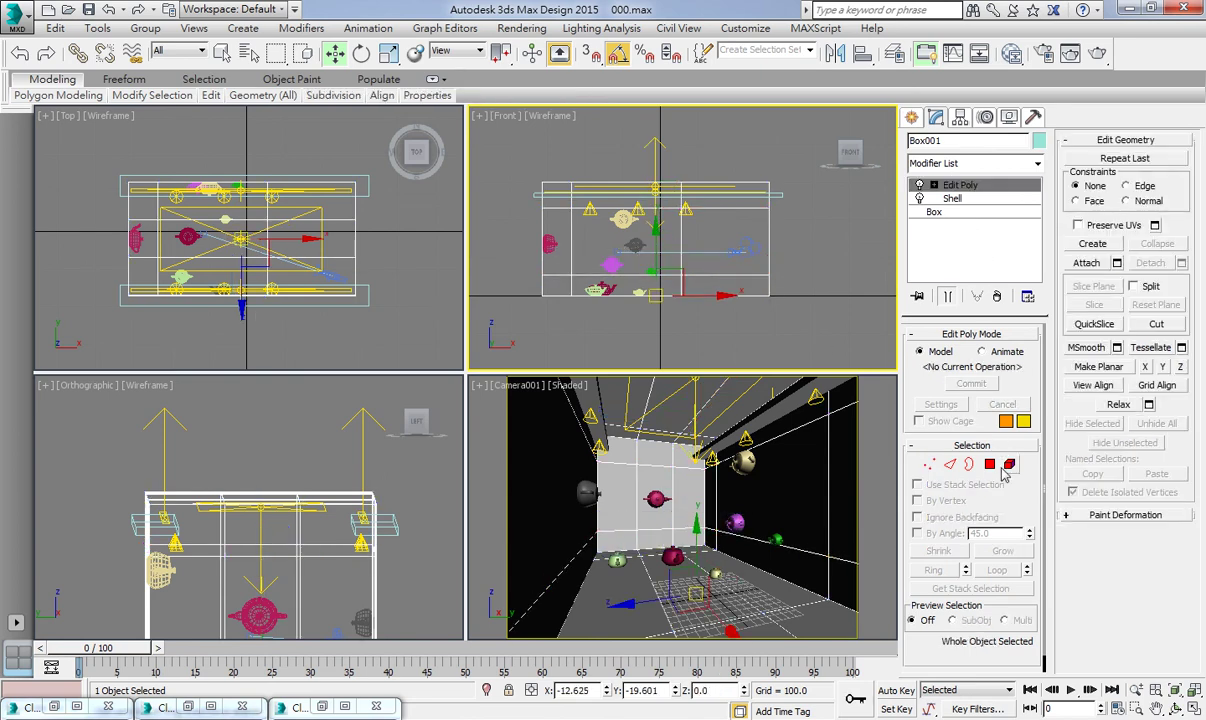
pyautogui.click(990, 464)
pyautogui.click(805, 487)
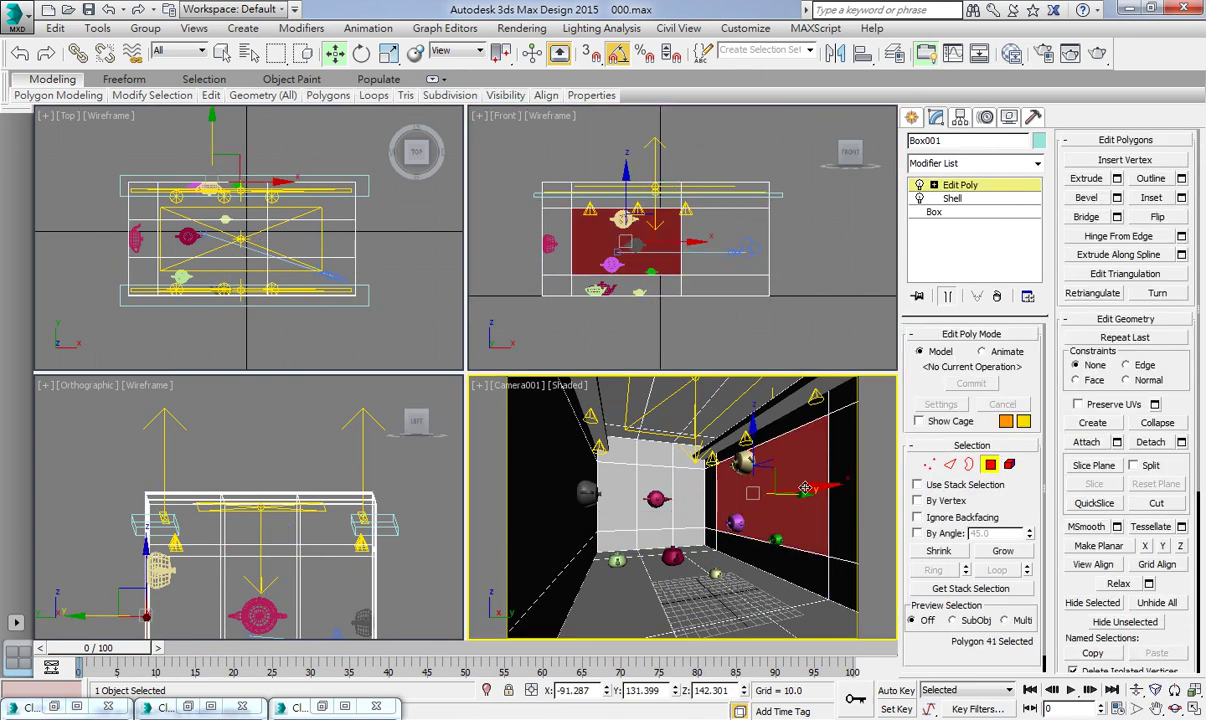
pyautogui.keyDown('alt'); pyautogui.click(786, 487); pyautogui.keyUp('alt')
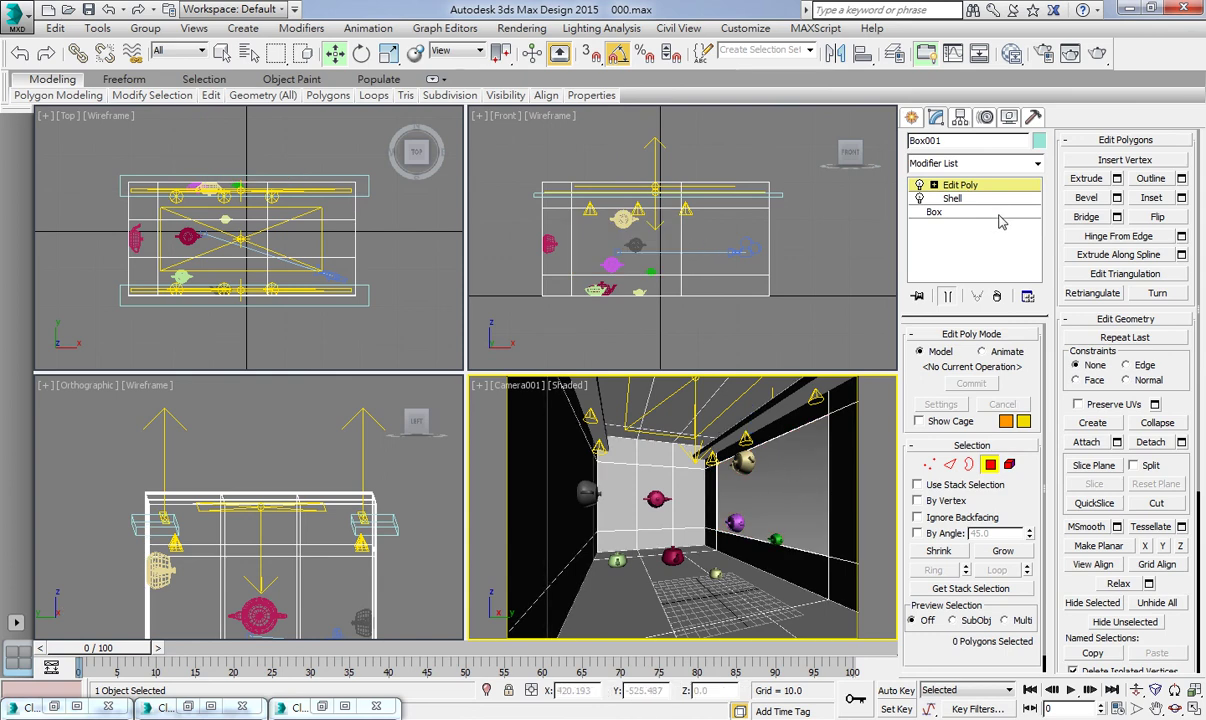
pyautogui.click(1000, 188)
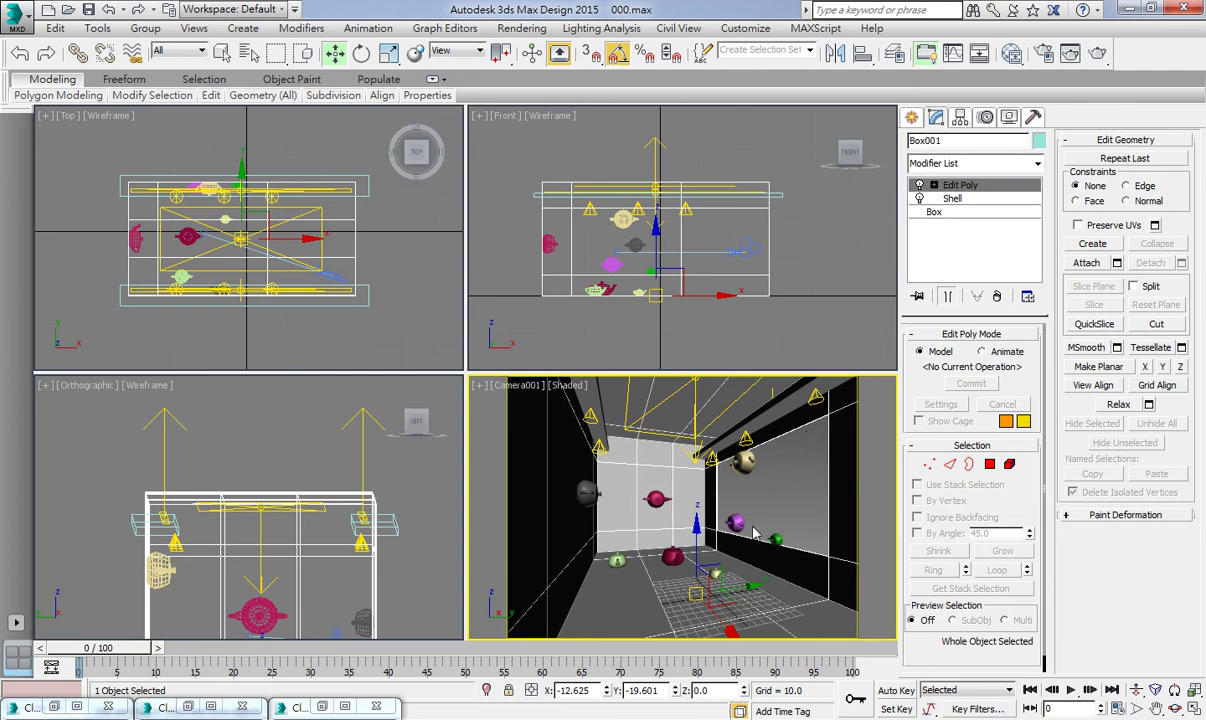
pyautogui.click(1098, 54)
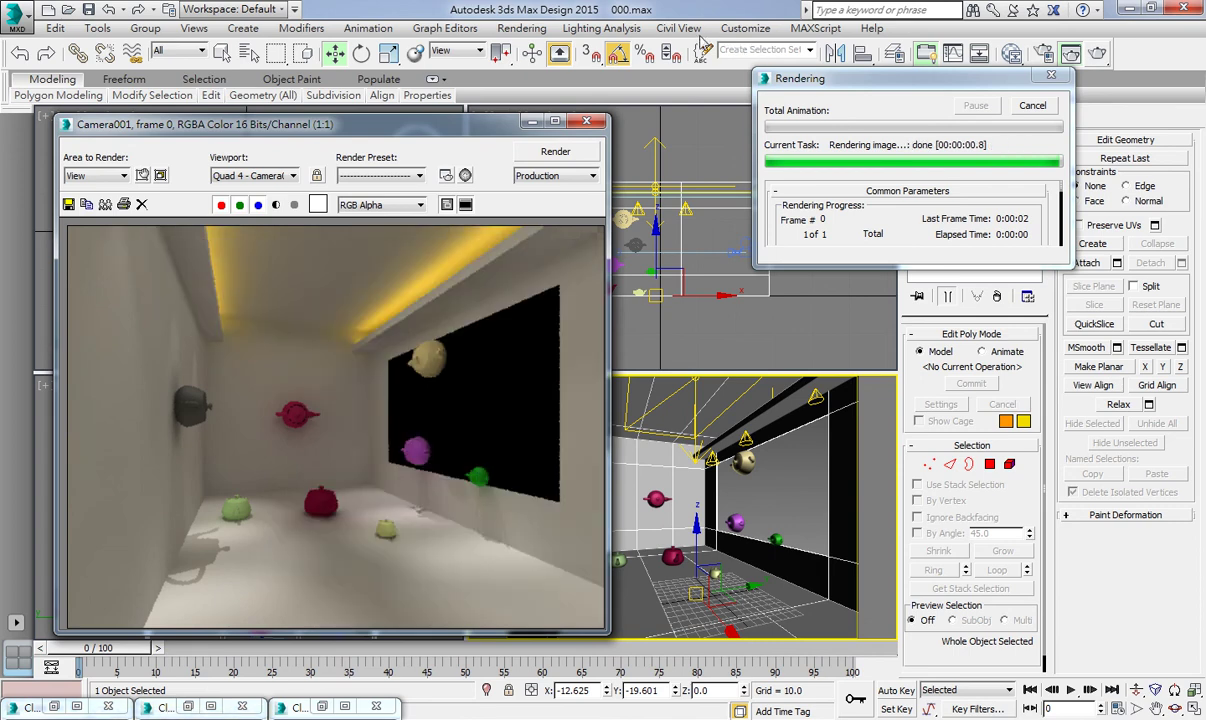
# - Set the environment Background Color to a greyish cyan in Environment and Effects
pyautogui.click(522, 28)
pyautogui.click(548, 161)
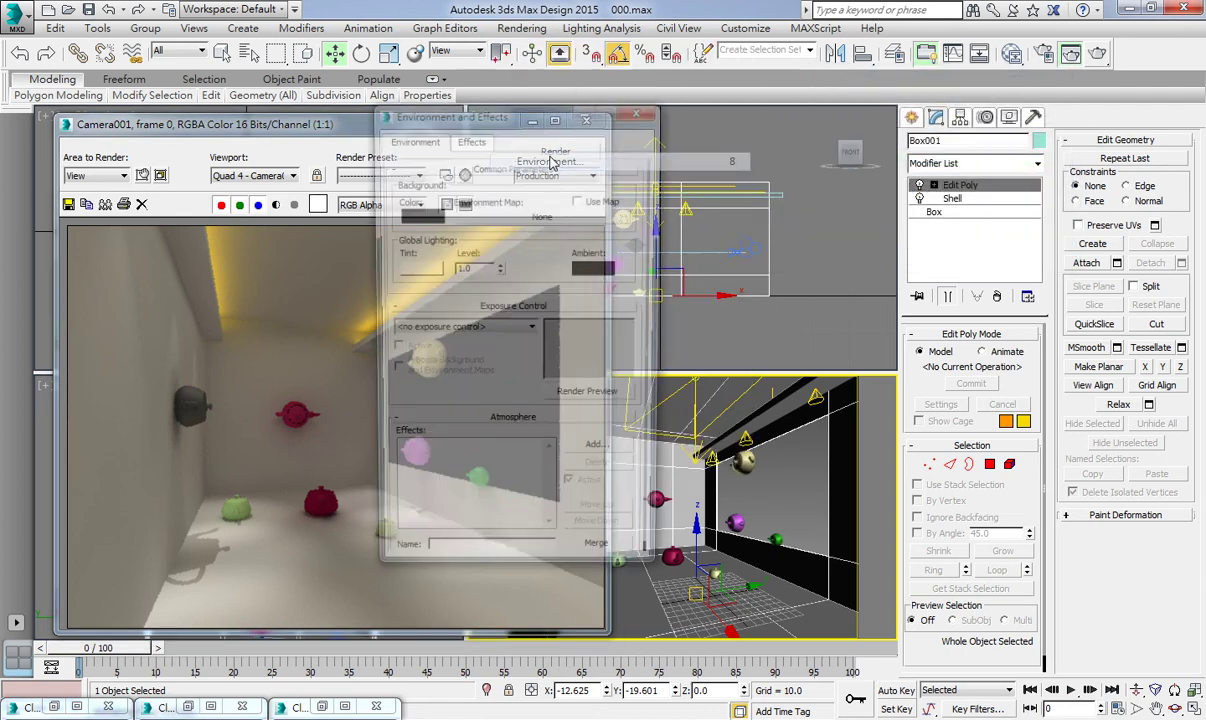
pyautogui.click(412, 210)
pyautogui.click(403, 110)
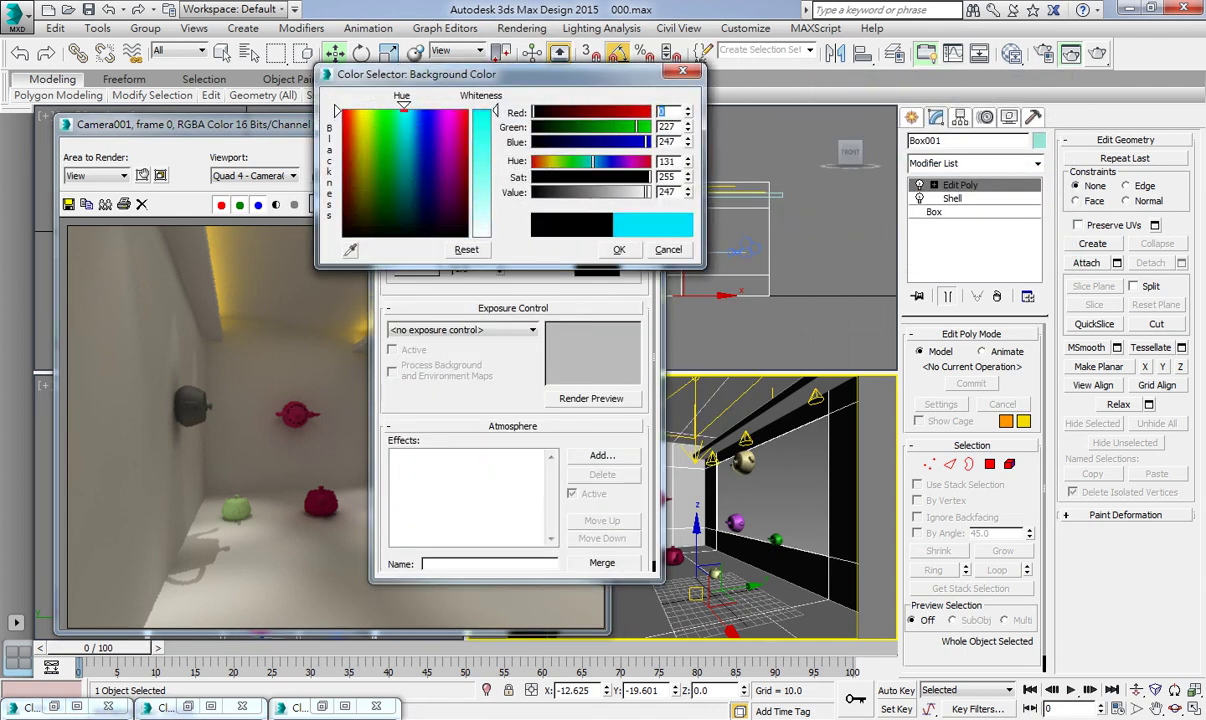
pyautogui.moveTo(438, 168); pyautogui.dragTo(488, 205)
pyautogui.moveTo(590, 192)
pyautogui.mouseDown()
pyautogui.moveTo(622, 192)
pyautogui.moveTo(585, 177)
pyautogui.mouseUp()
pyautogui.click(617, 250)
# - Re-render Camera001 with the cyan background, then close the frame and Environment windows
pyautogui.click(292, 126)
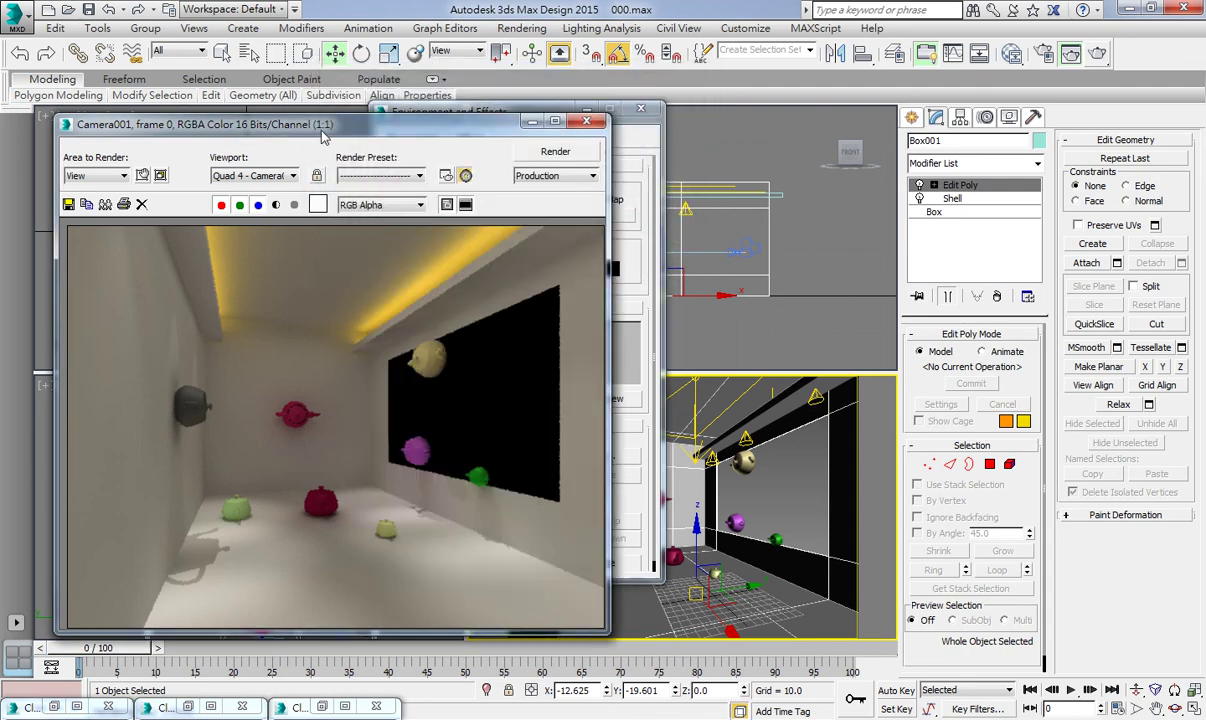
pyautogui.click(545, 152)
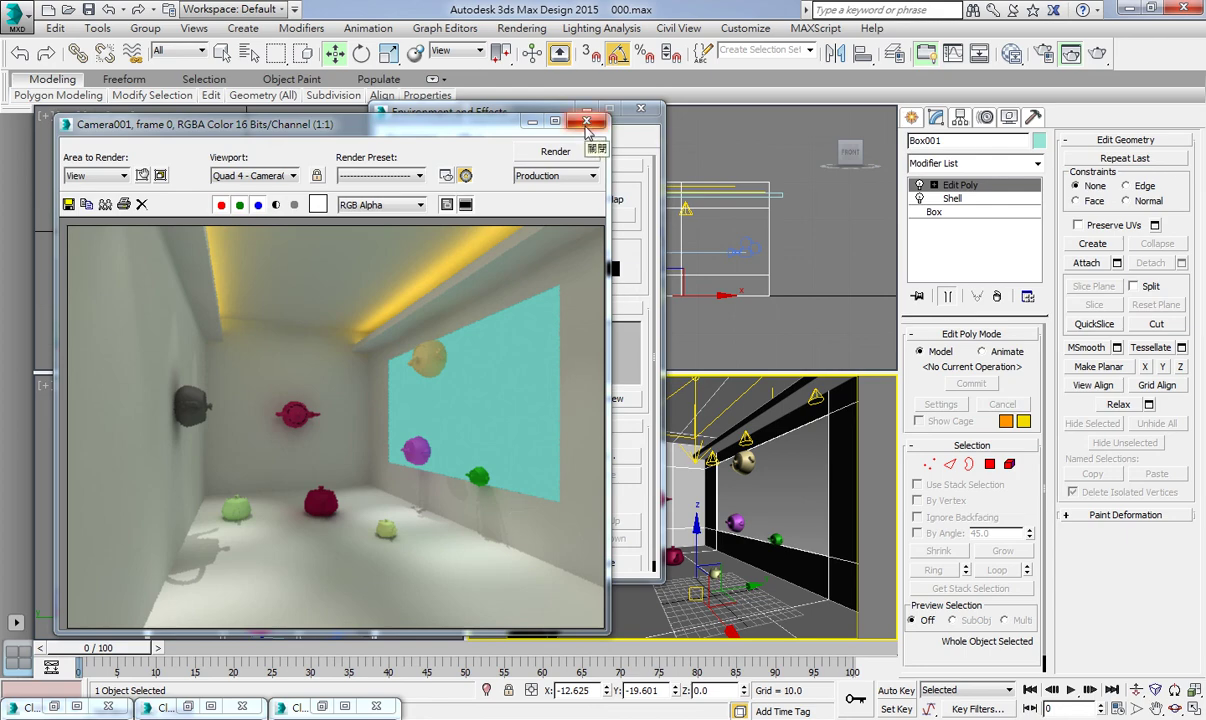
pyautogui.click(587, 122)
pyautogui.click(641, 108)
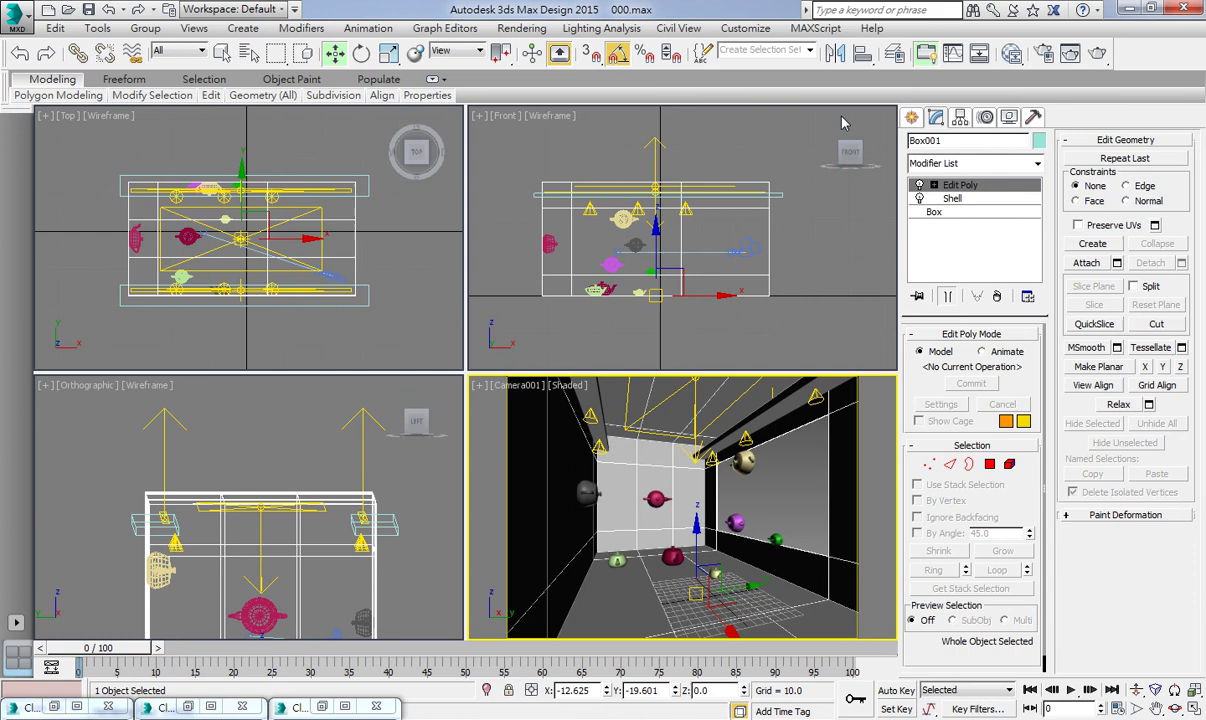
# - Create a Standard Target Direct light in the Top view aimed at the room
pyautogui.click(913, 118)
pyautogui.click(952, 167)
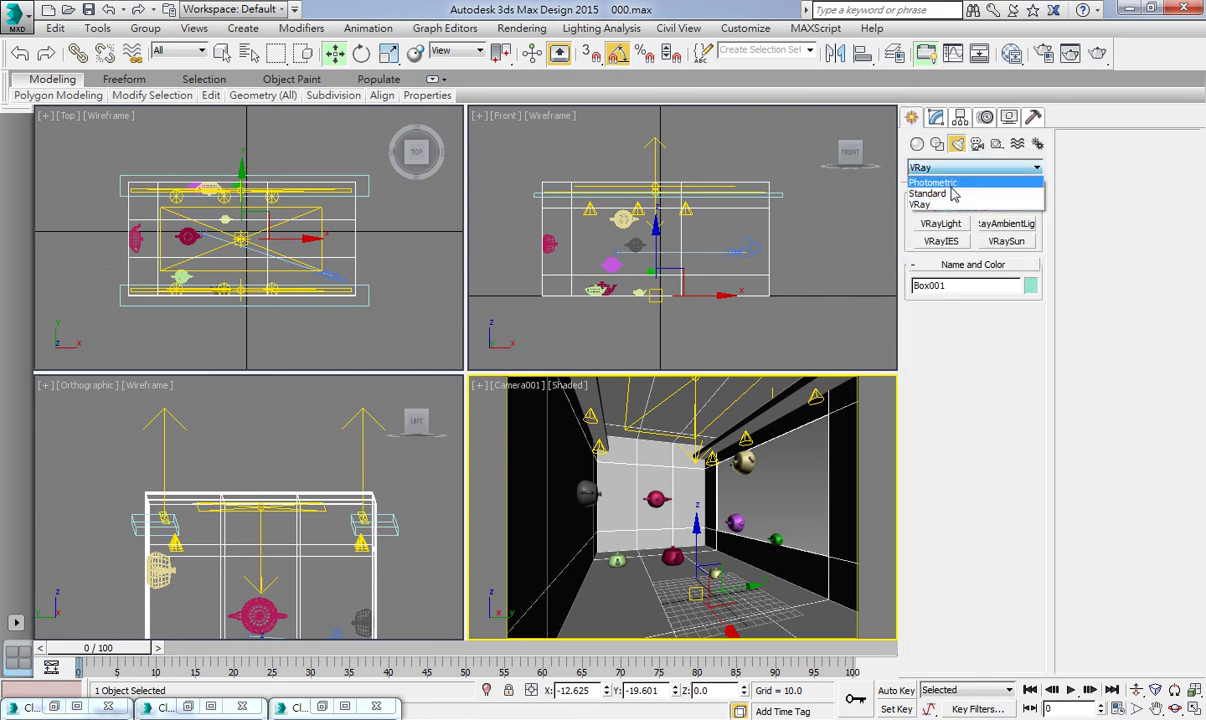
pyautogui.click(953, 193)
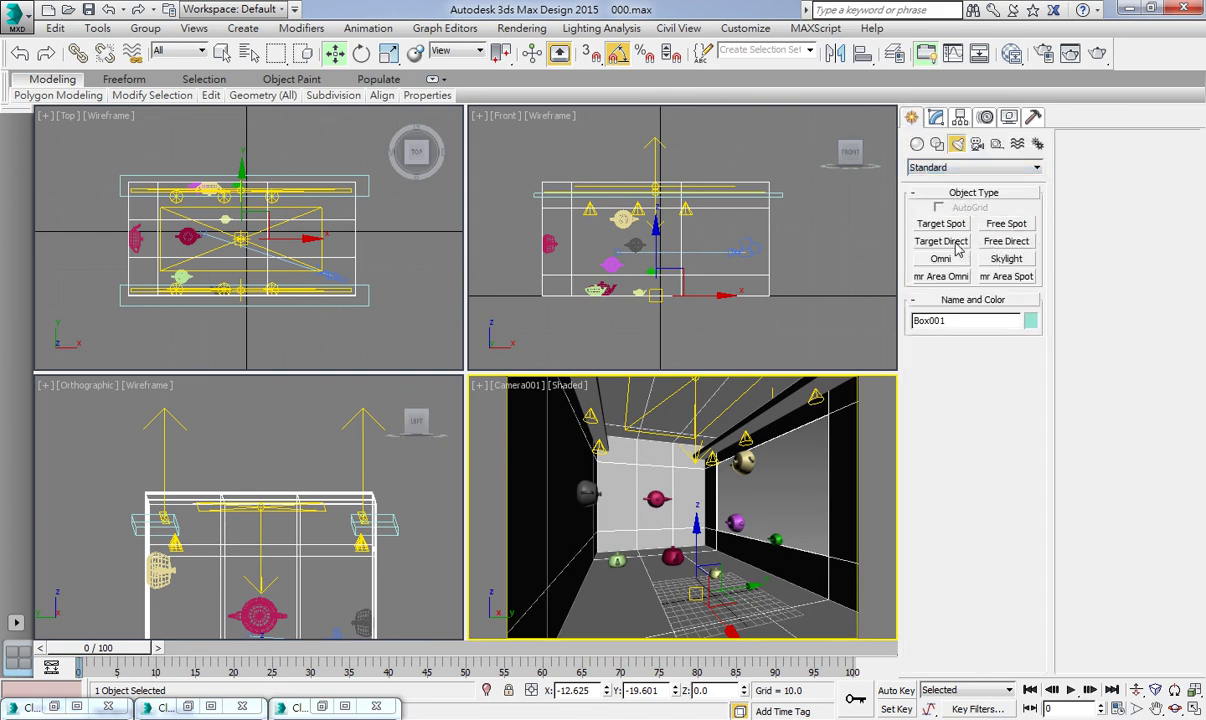
pyautogui.click(941, 241)
pyautogui.scroll(-3, 210, 178)
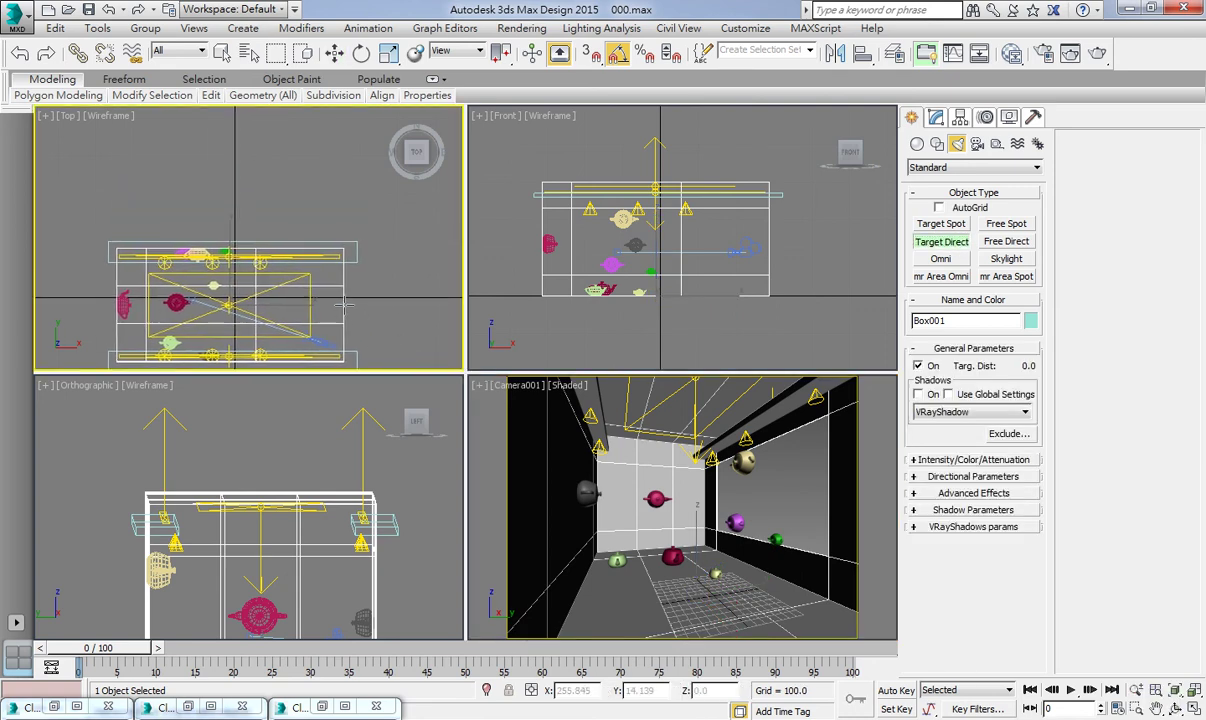
pyautogui.moveTo(240, 258); pyautogui.dragTo(320, 152)
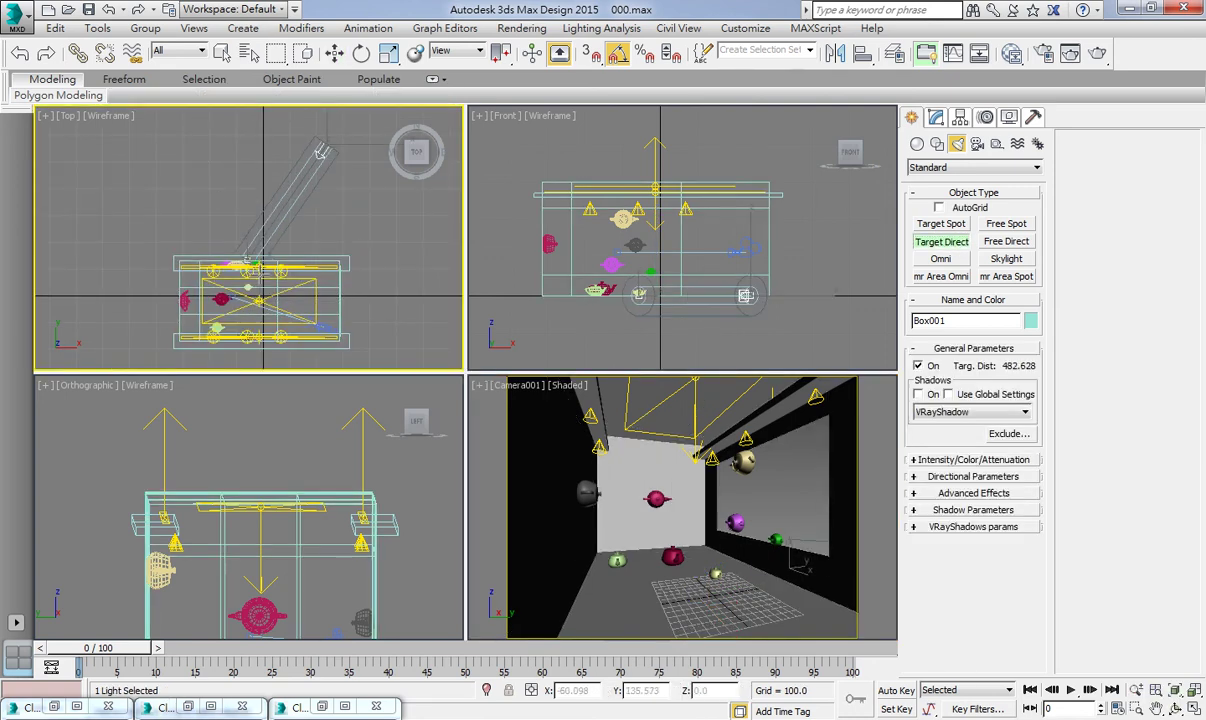
# - Raise Direct001 high above the room in the Front view and show its Intensity/Color/Attenuation settings
pyautogui.press('w')
pyautogui.scroll(-3, 680, 240)
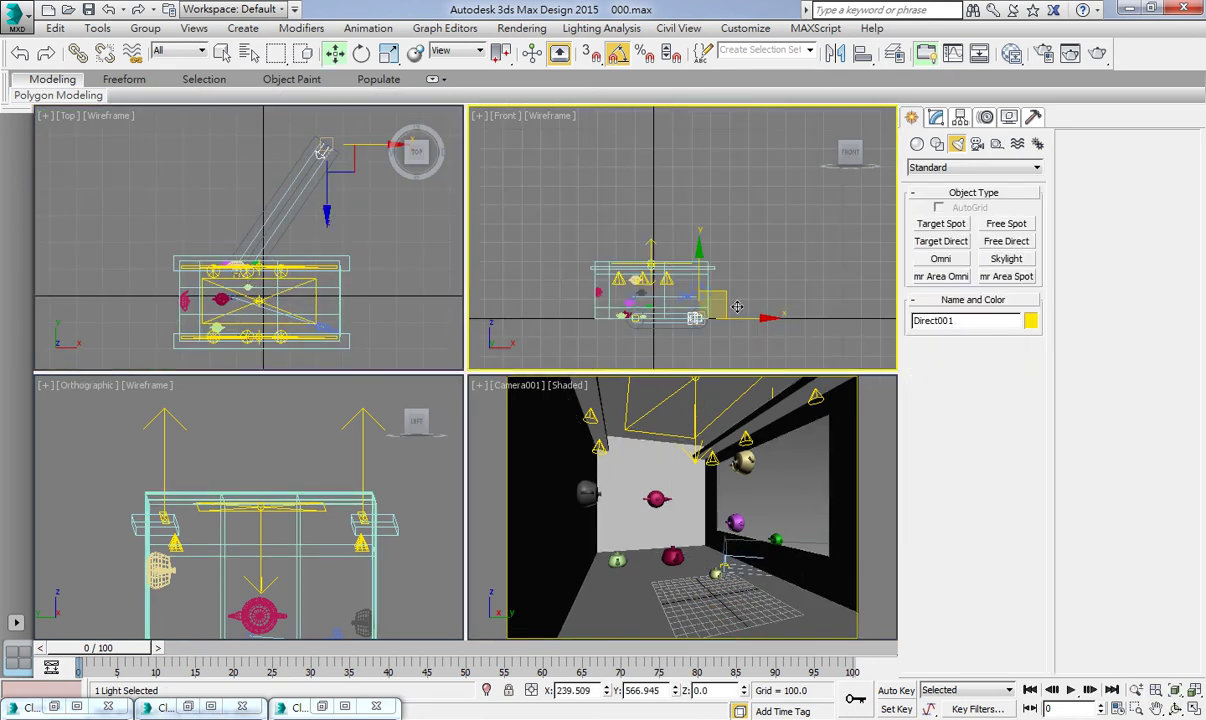
pyautogui.moveTo(660, 225); pyautogui.dragTo(755, 184)
pyautogui.rightClick(414, 254)
pyautogui.click(935, 117)
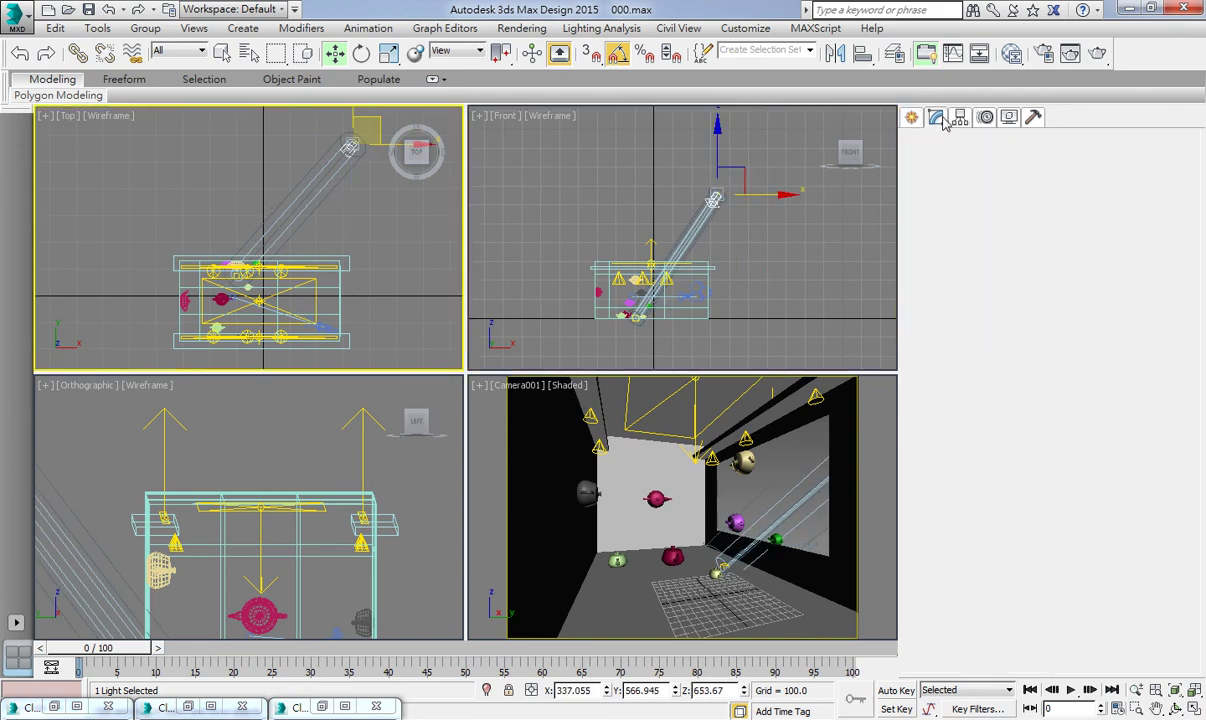
pyautogui.click(960, 492)
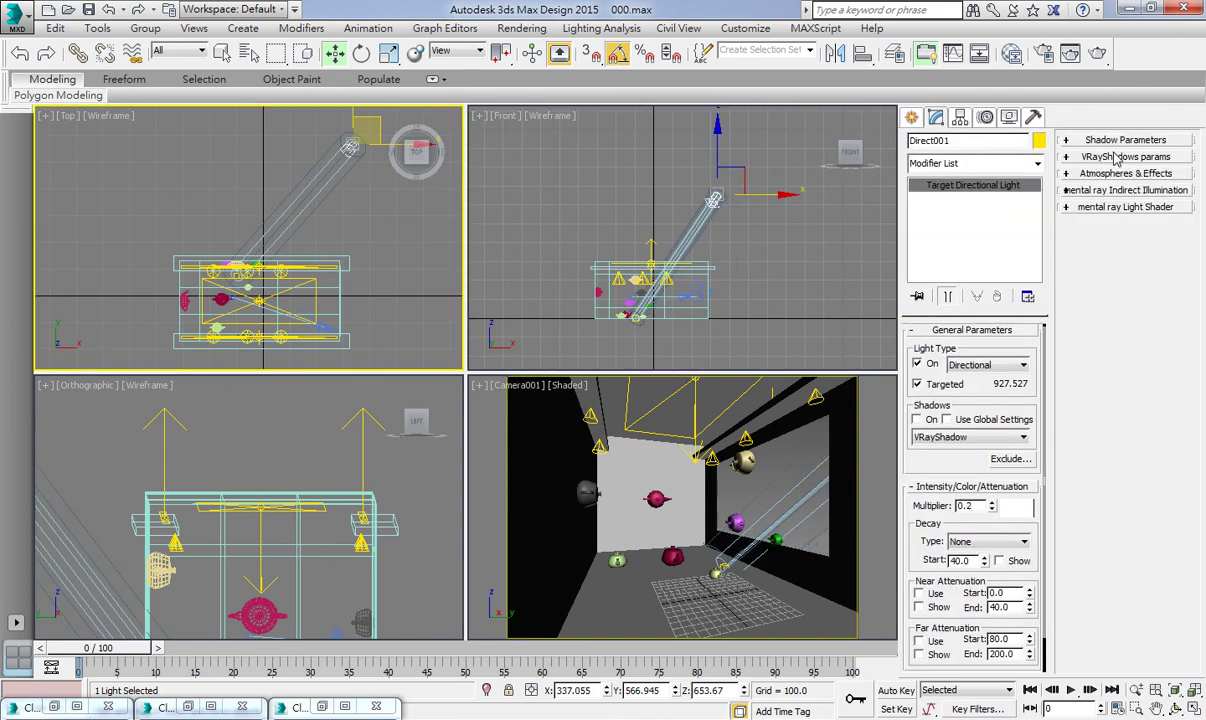
pyautogui.scroll(-1, 926, 461)
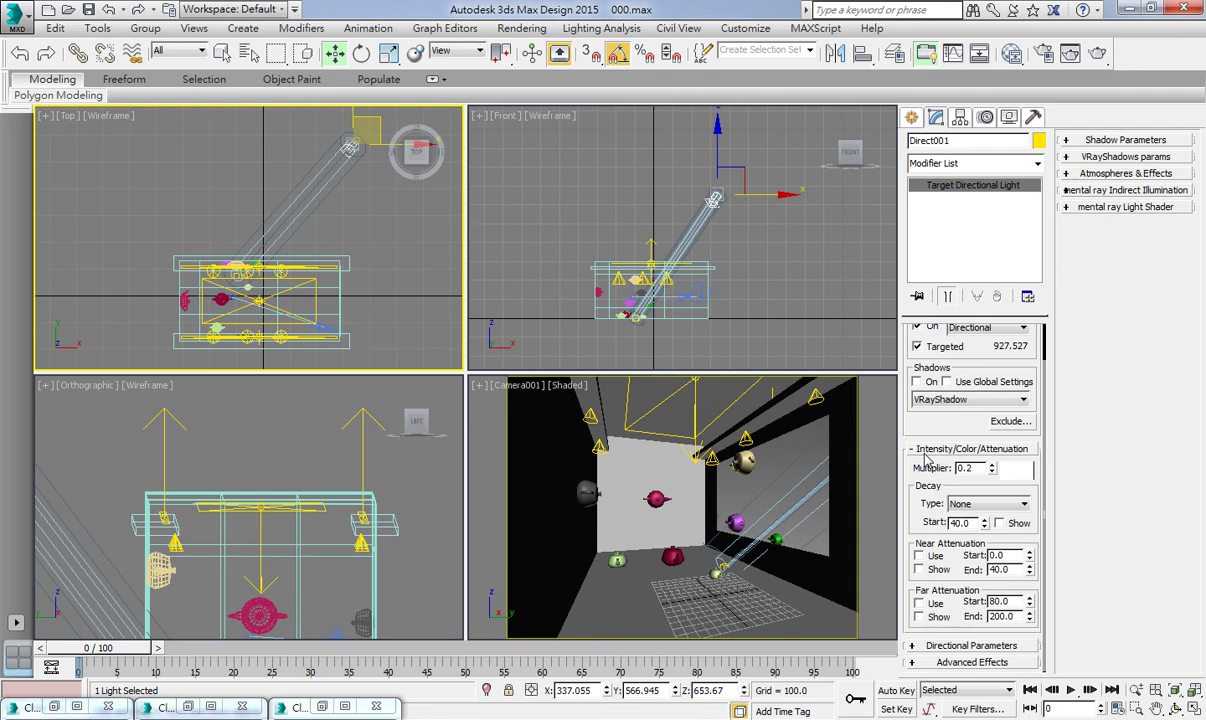
# - Give Direct001 hotspot 430.6, falloff 432.6 and shadows on, then render Camera001
pyautogui.click(937, 647)
pyautogui.moveTo(1179, 198); pyautogui.dragTo(1122, 607)
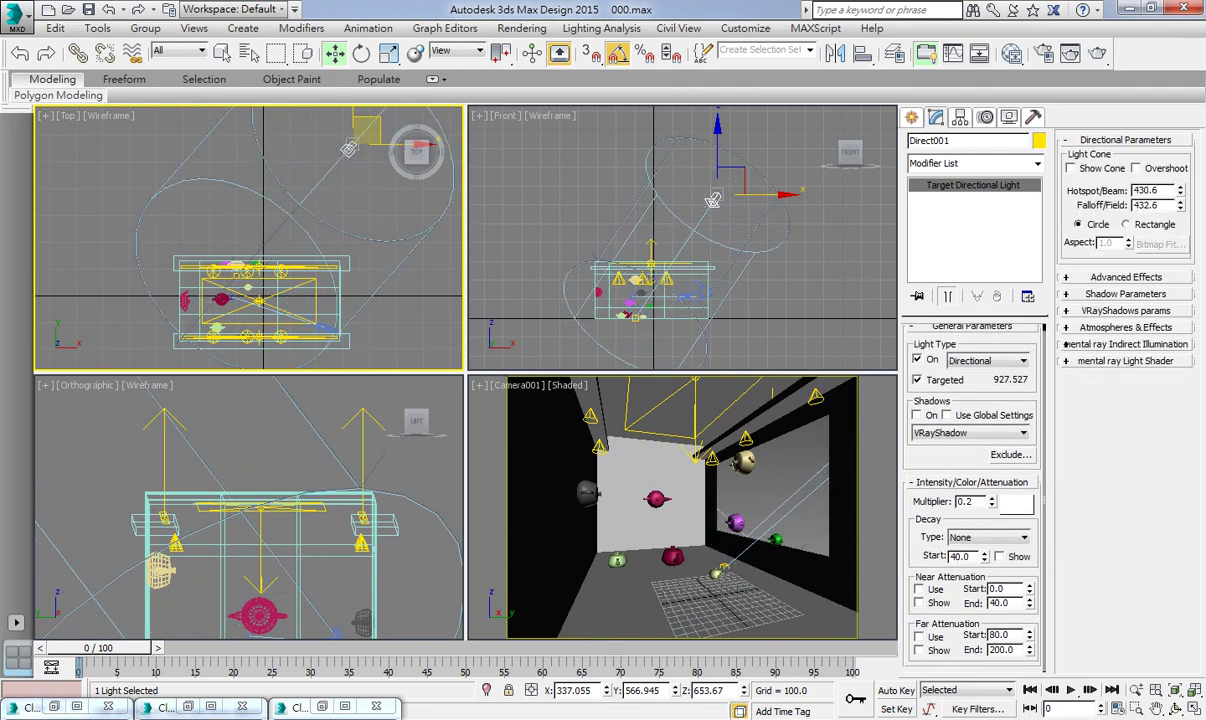
pyautogui.keyDown('alt'); pyautogui.moveTo(268, 558); pyautogui.dragTo(350, 556, button='middle'); pyautogui.keyUp('alt')
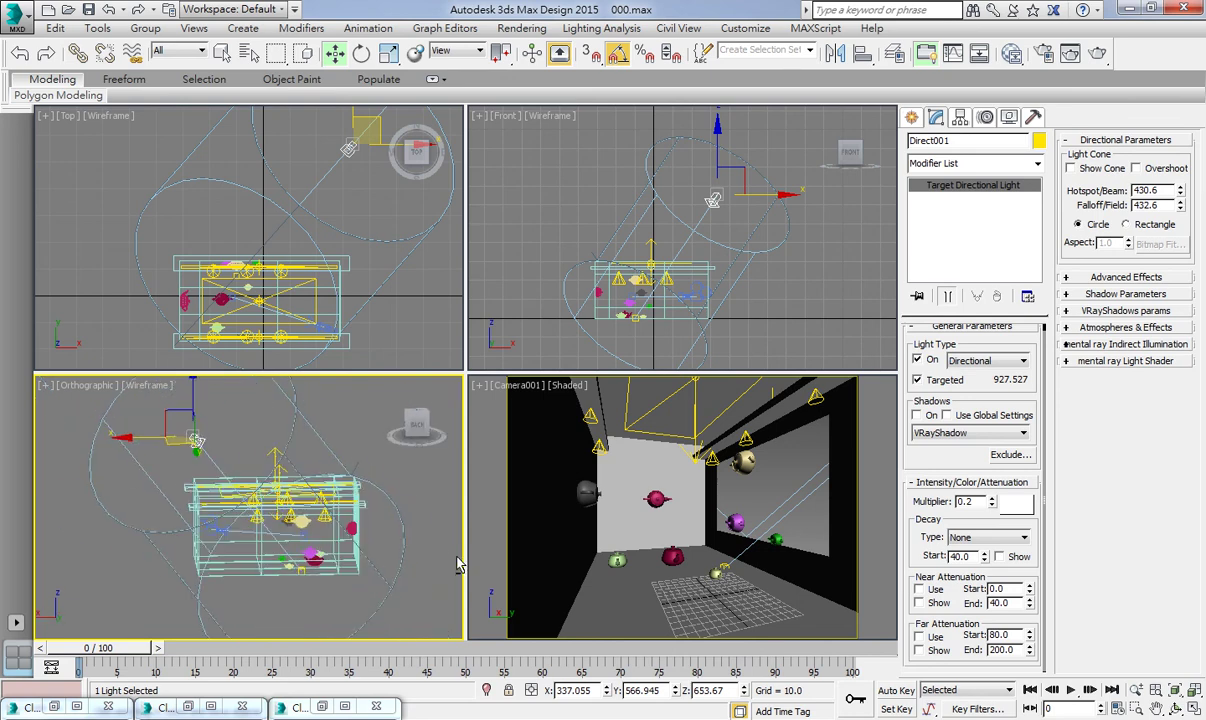
pyautogui.press('F3')
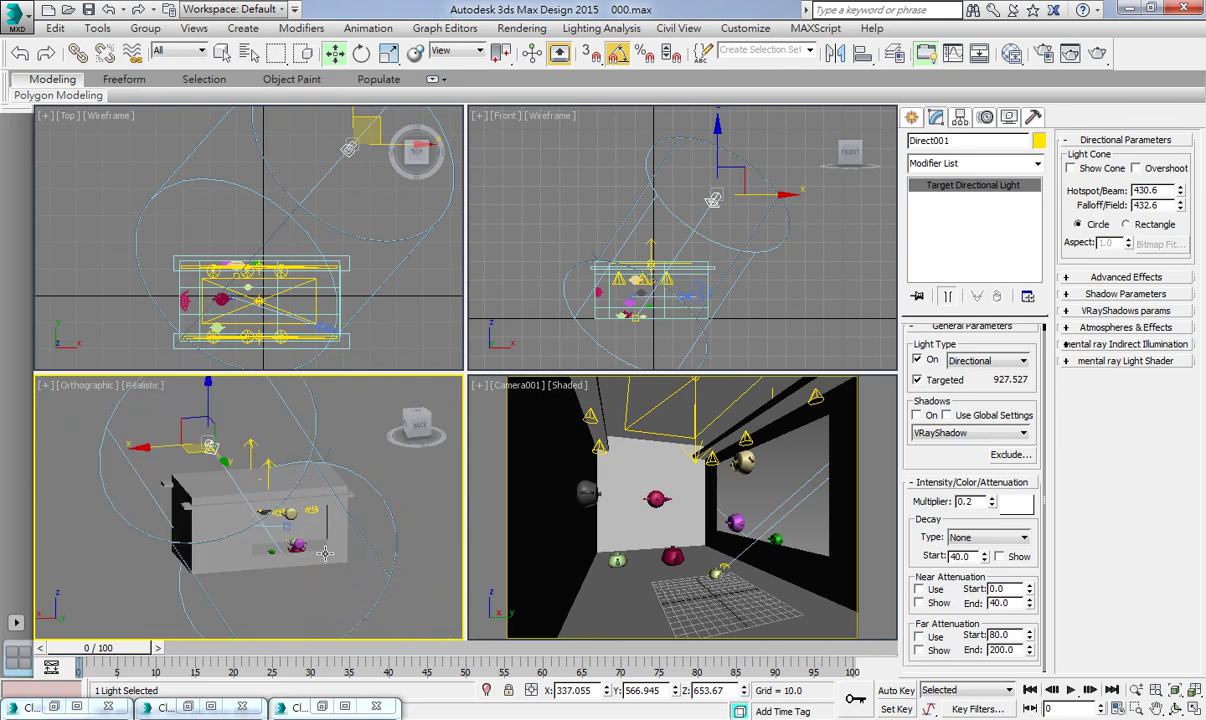
pyautogui.moveTo(325, 553)
pyautogui.keyDown('alt'); pyautogui.mouseDown(button='middle')
pyautogui.moveTo(180, 457)
pyautogui.moveTo(376, 570)
pyautogui.mouseUp(button='middle'); pyautogui.keyUp('alt')
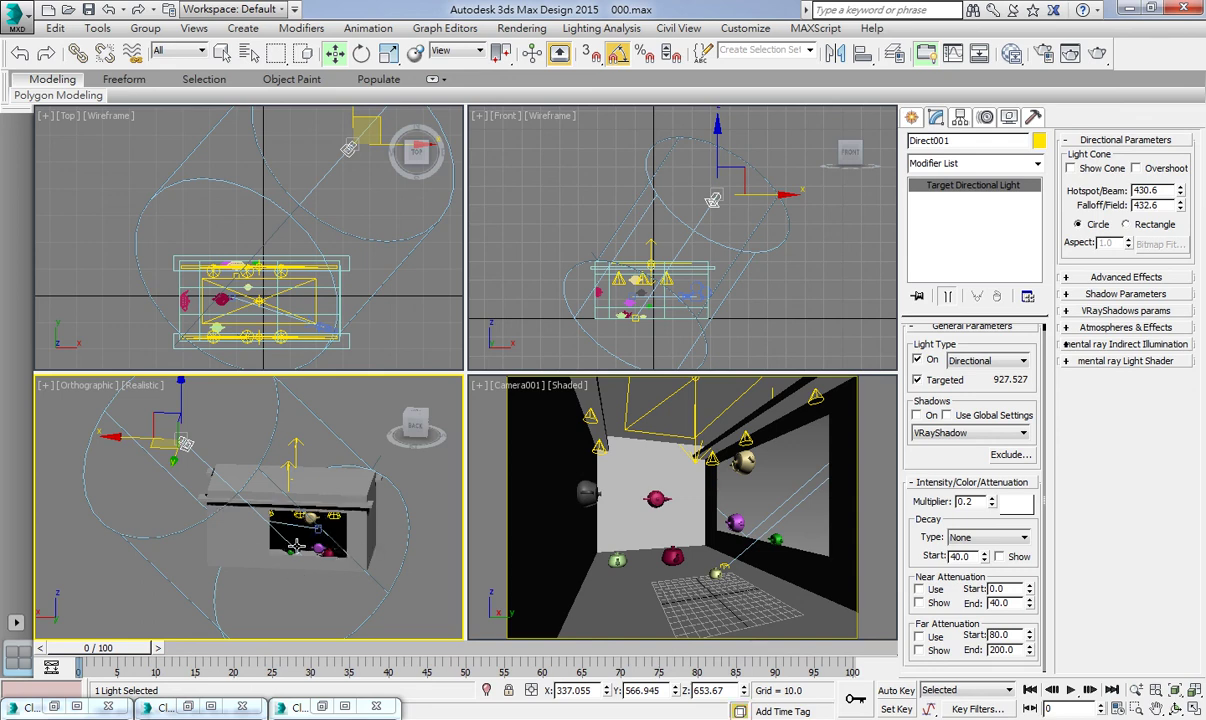
pyautogui.rightClick(758, 488)
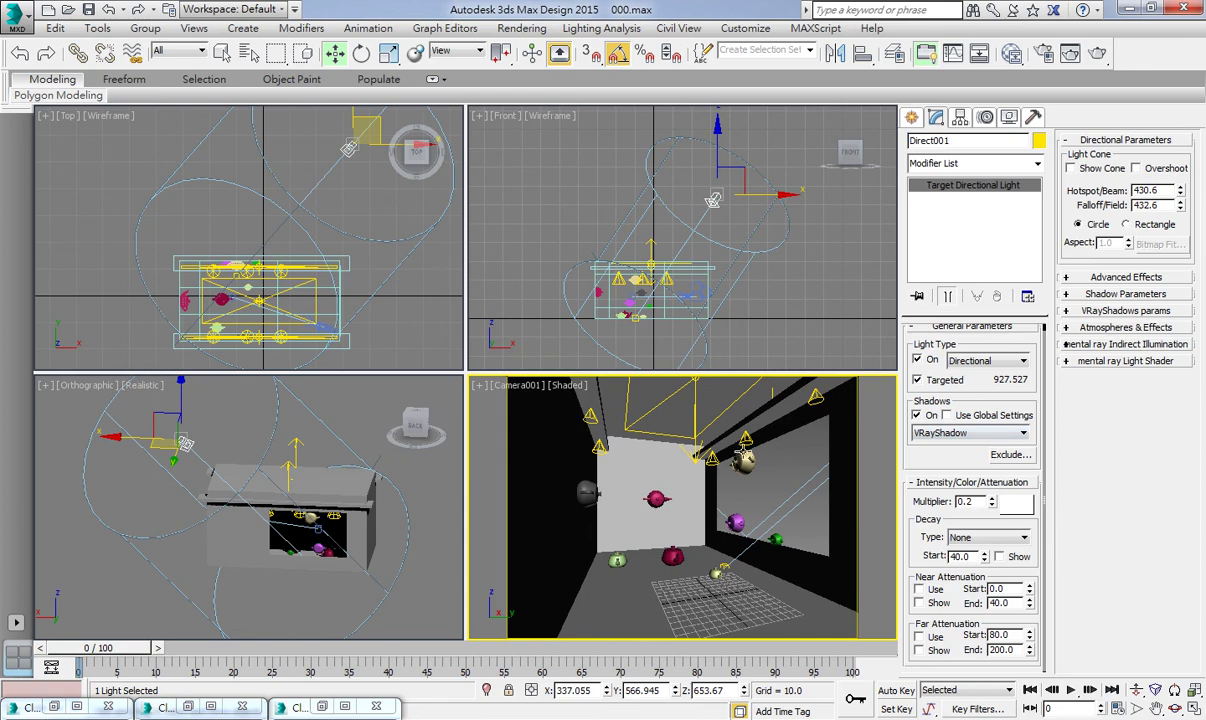
pyautogui.click(1069, 53)
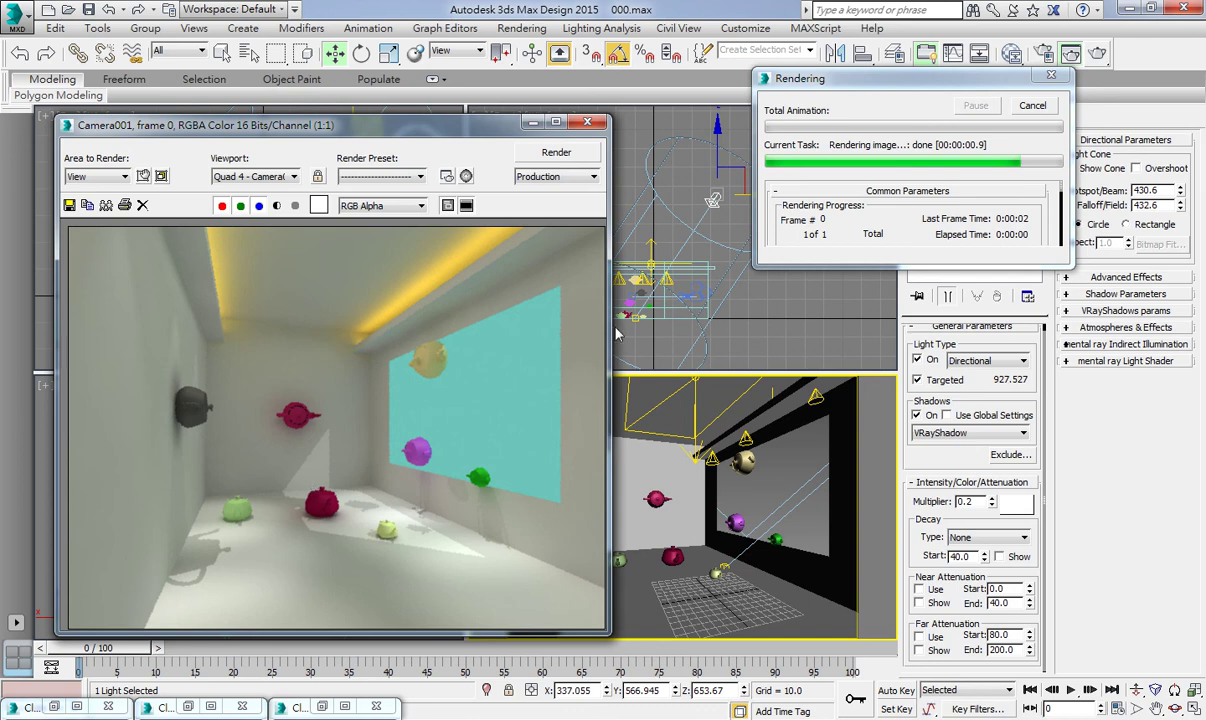
# - Shift Direct001 sideways in the Top view and lower it in Front, with multiplier 0.5
pyautogui.click(598, 123)
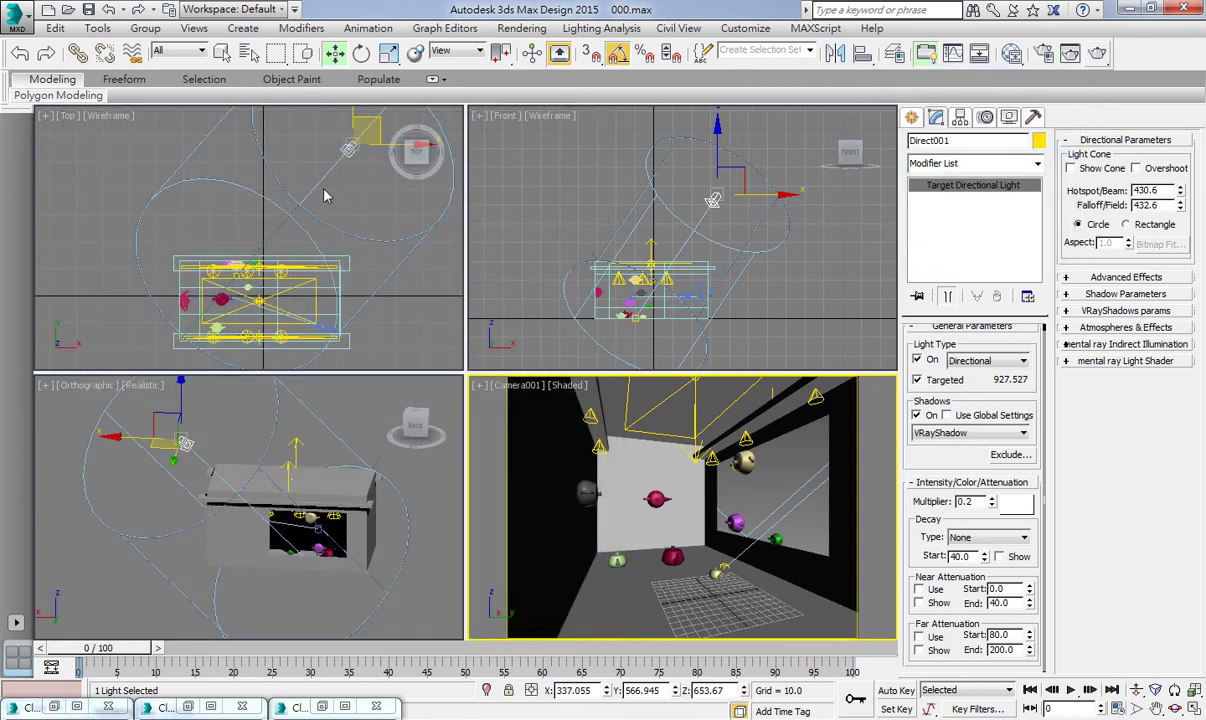
pyautogui.click(350, 165)
pyautogui.moveTo(350, 165); pyautogui.dragTo(300, 172)
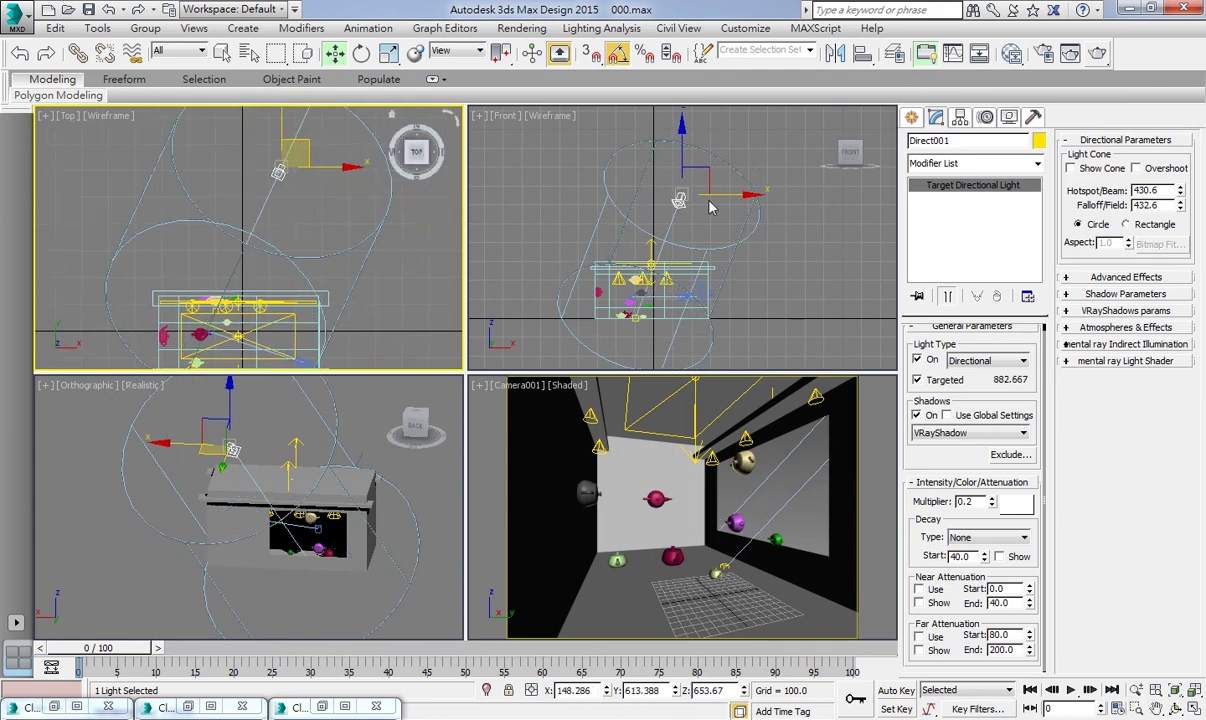
pyautogui.rightClick(694, 157)
pyautogui.moveTo(694, 157); pyautogui.dragTo(694, 192)
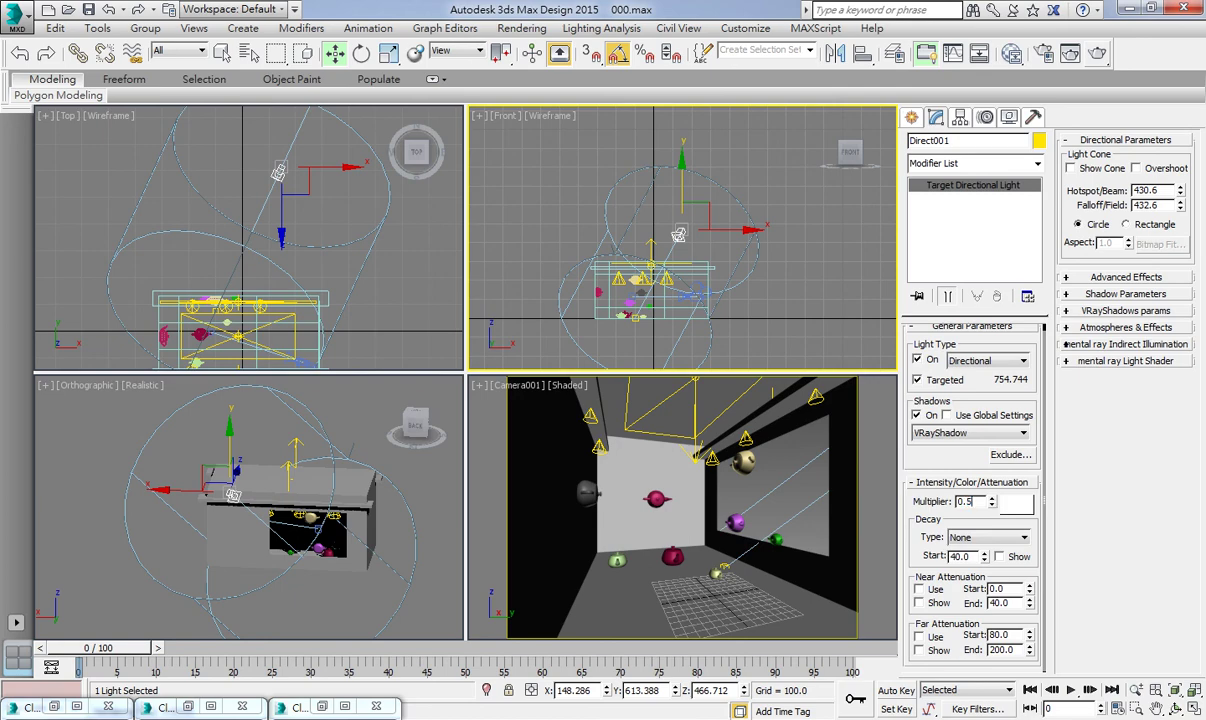
pyautogui.rightClick(678, 476)
# - Render Camera001, preview the white living room with black leather sofas, and return to 3ds Max
pyautogui.click(1097, 52)
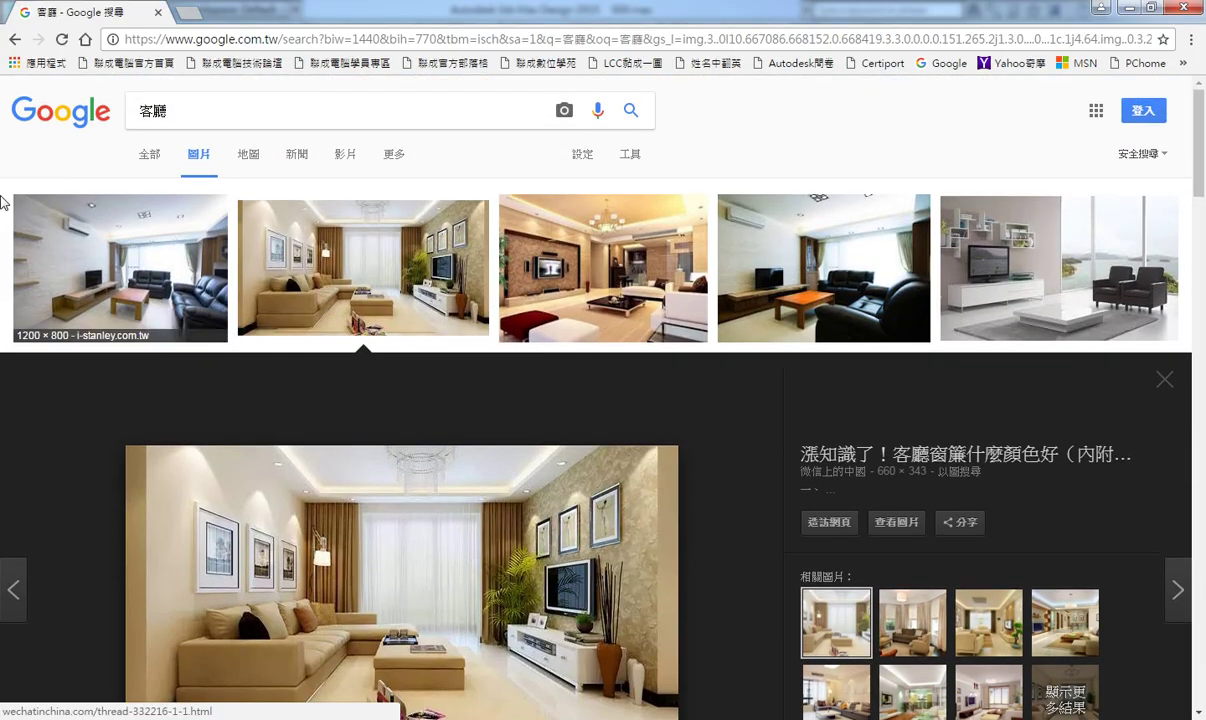
pyautogui.click(120, 265)
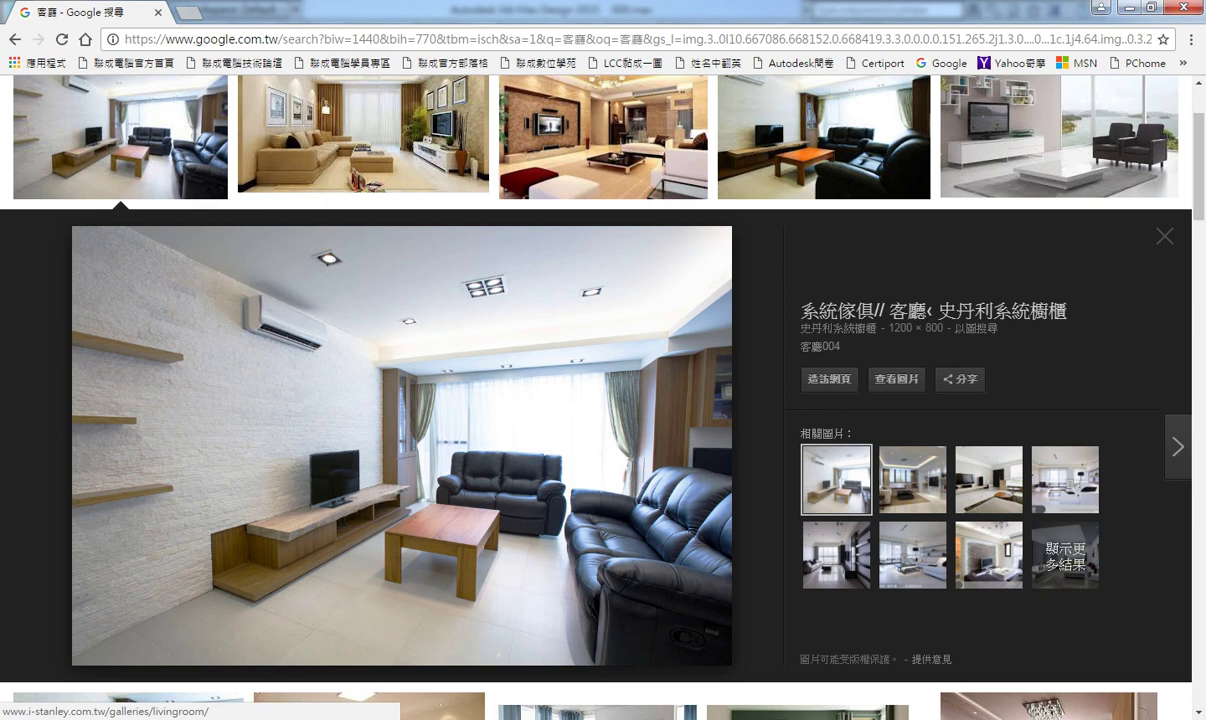
pyautogui.hotkey('alt', 'Tab')
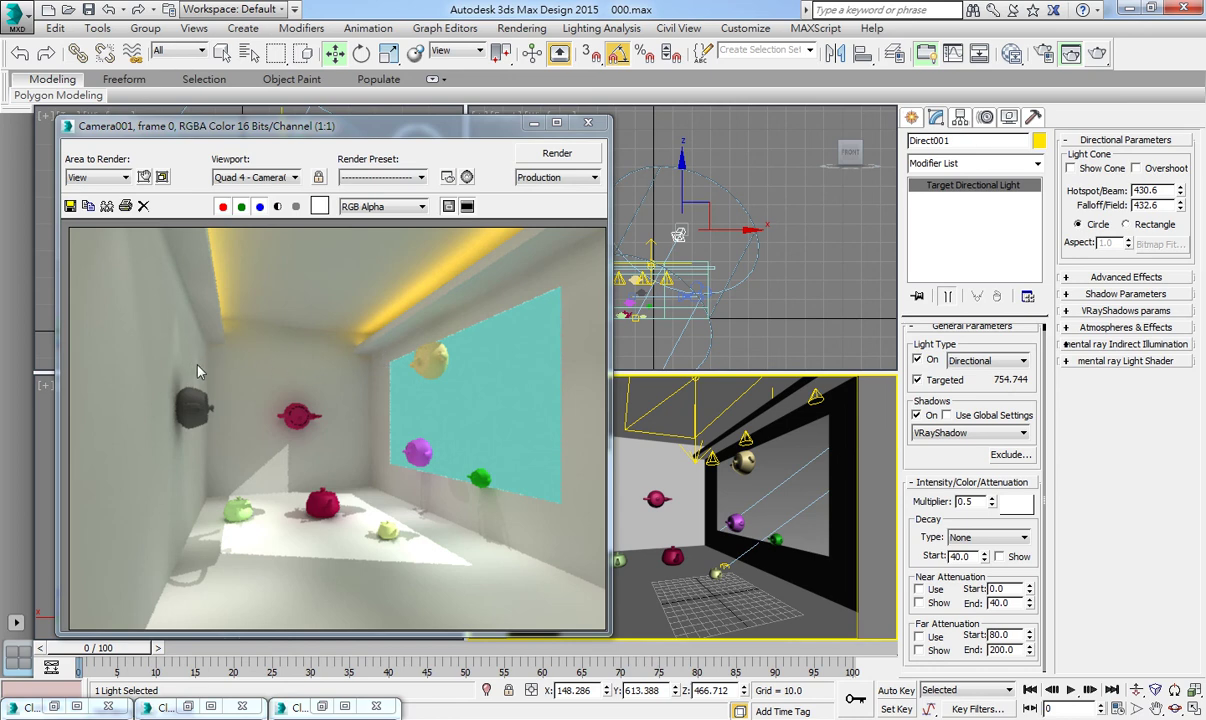
# - Glance at the living-room reference photo in the browser, then return to the 3ds Max scene
pyautogui.hotkey('alt', 'Tab')
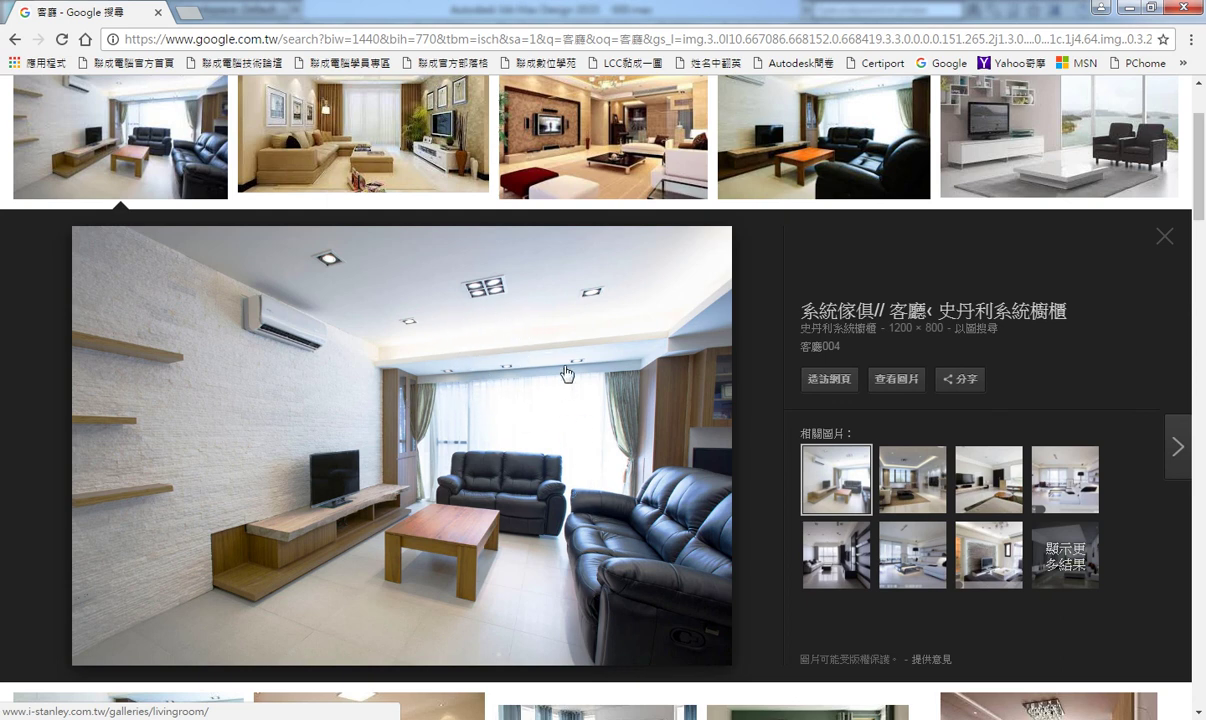
pyautogui.hotkey('alt', 'Tab')
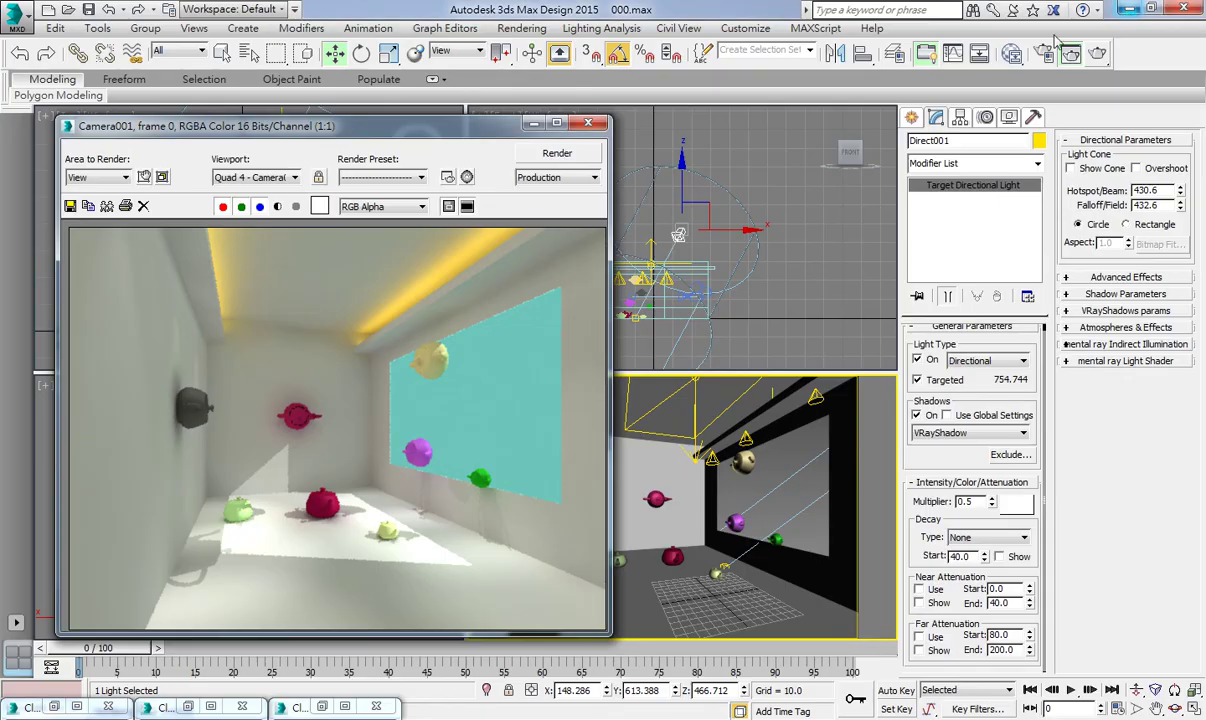
# - Close the render, draw a VRayLight plane in the Front view, and move it to the window wall
pyautogui.click(588, 122)
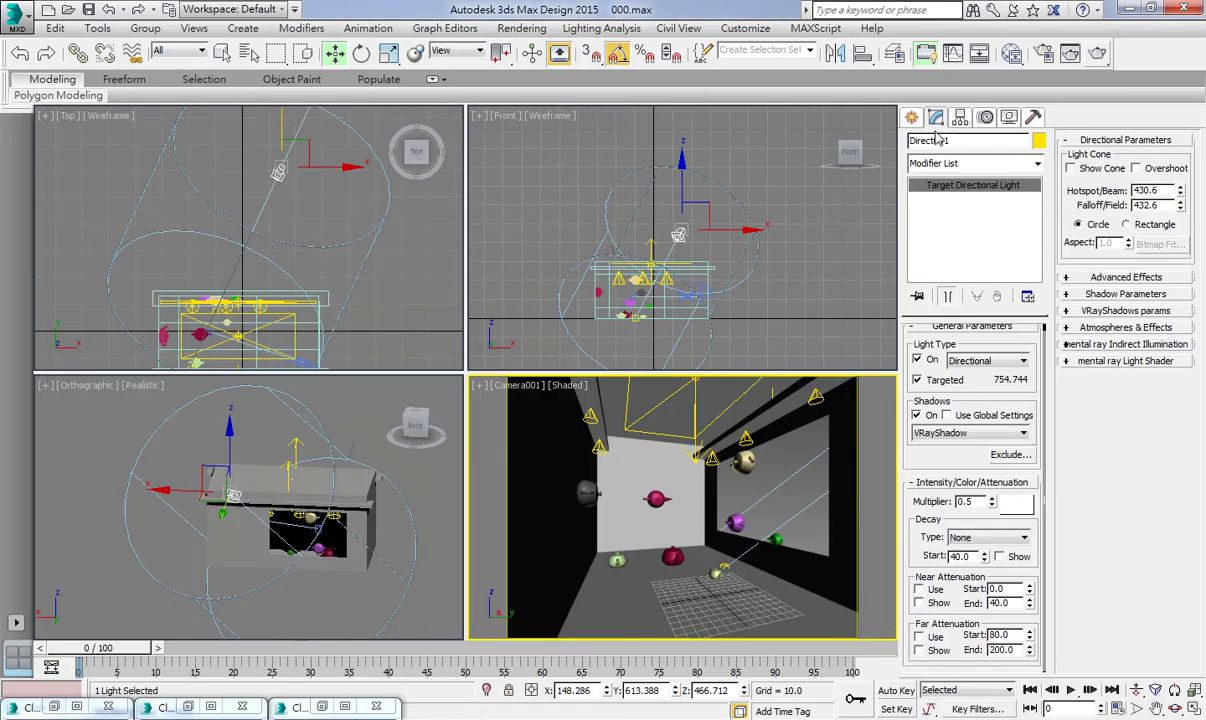
pyautogui.click(911, 117)
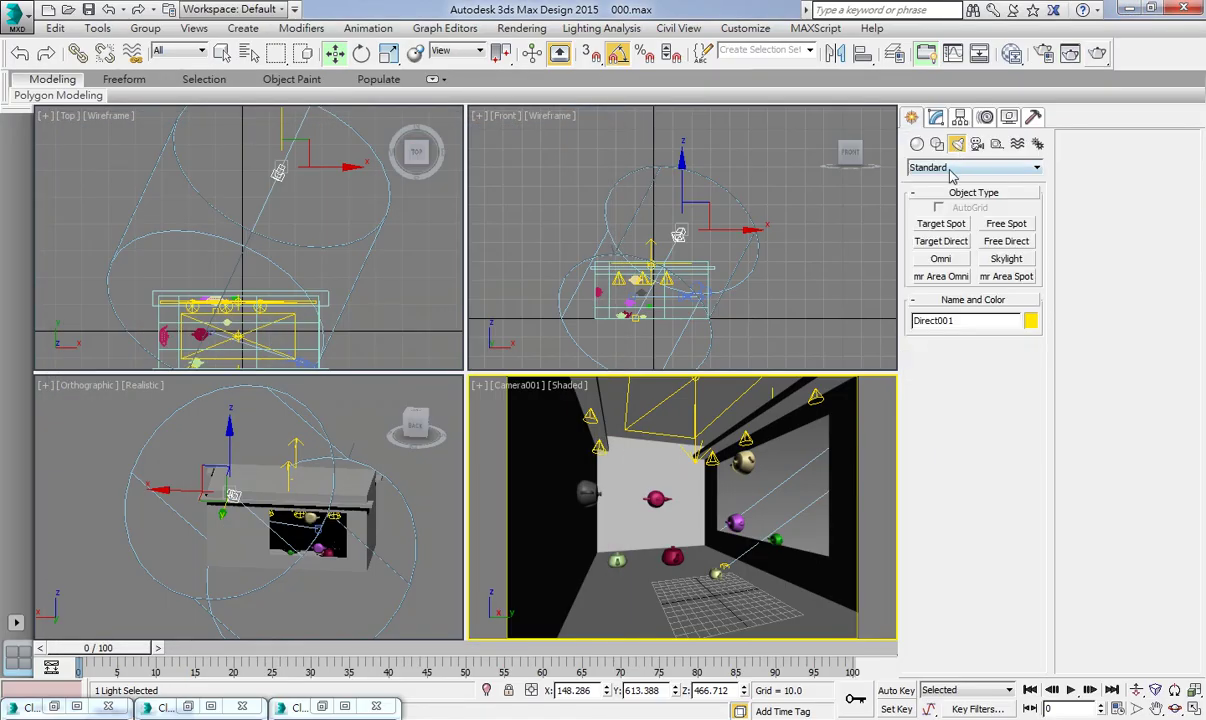
pyautogui.click(952, 170)
pyautogui.click(940, 203)
pyautogui.click(943, 226)
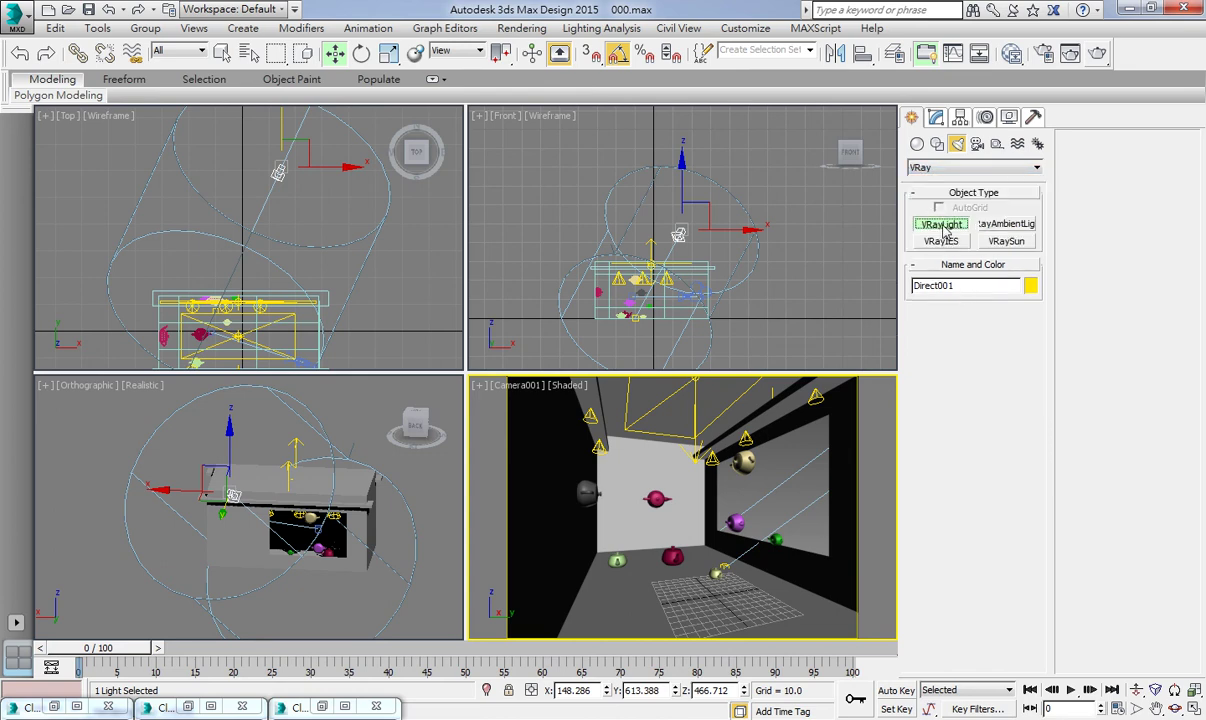
pyautogui.scroll(5, 617, 240)
pyautogui.moveTo(640, 290); pyautogui.dragTo(617, 231, button='middle')
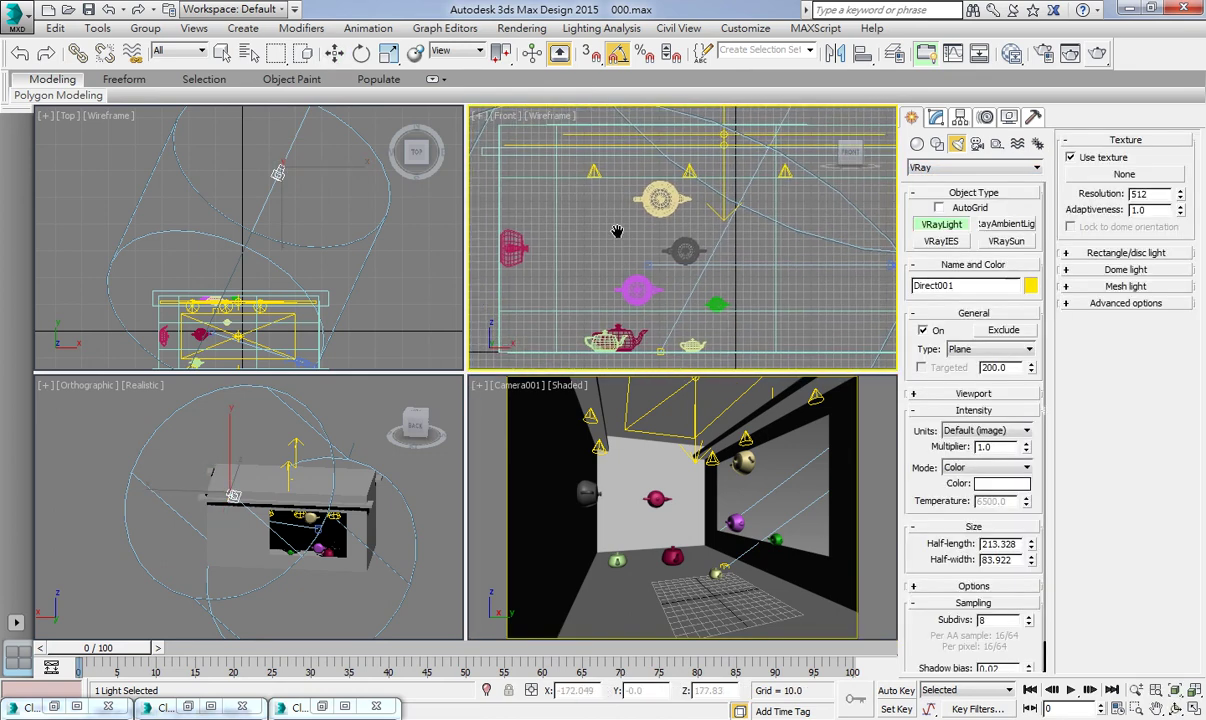
pyautogui.moveTo(572, 186); pyautogui.dragTo(758, 303)
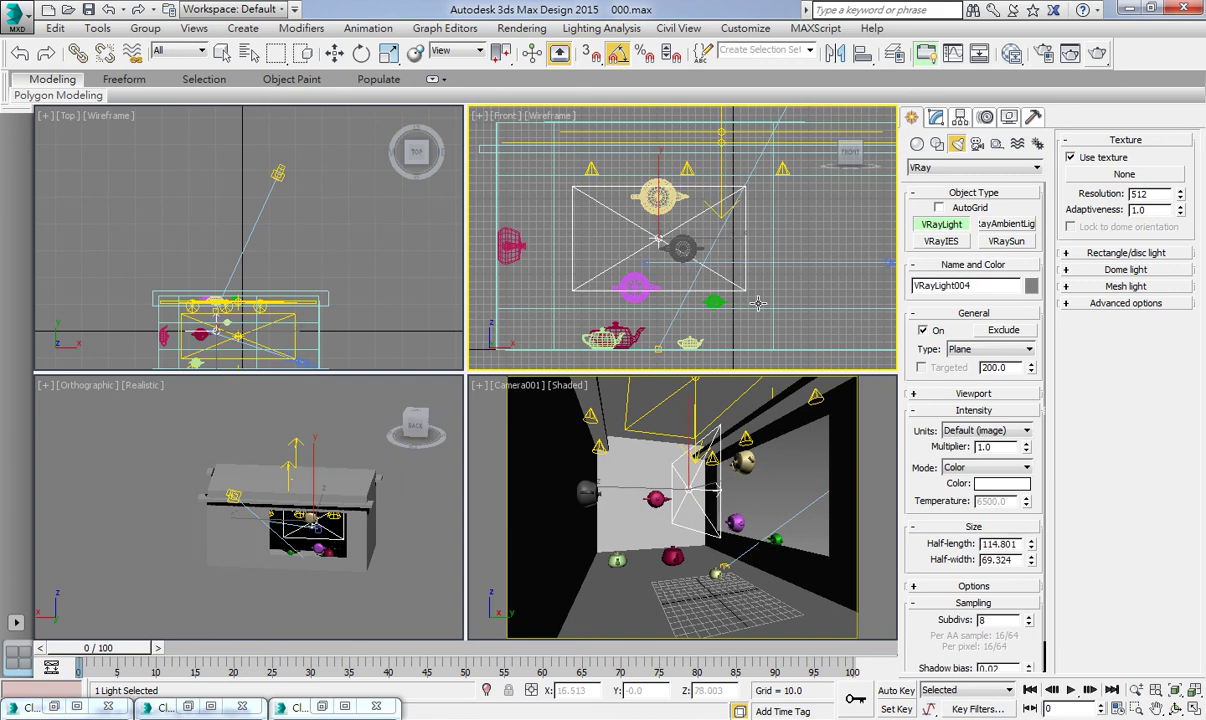
pyautogui.rightClick(735, 283)
pyautogui.scroll(4, 220, 300)
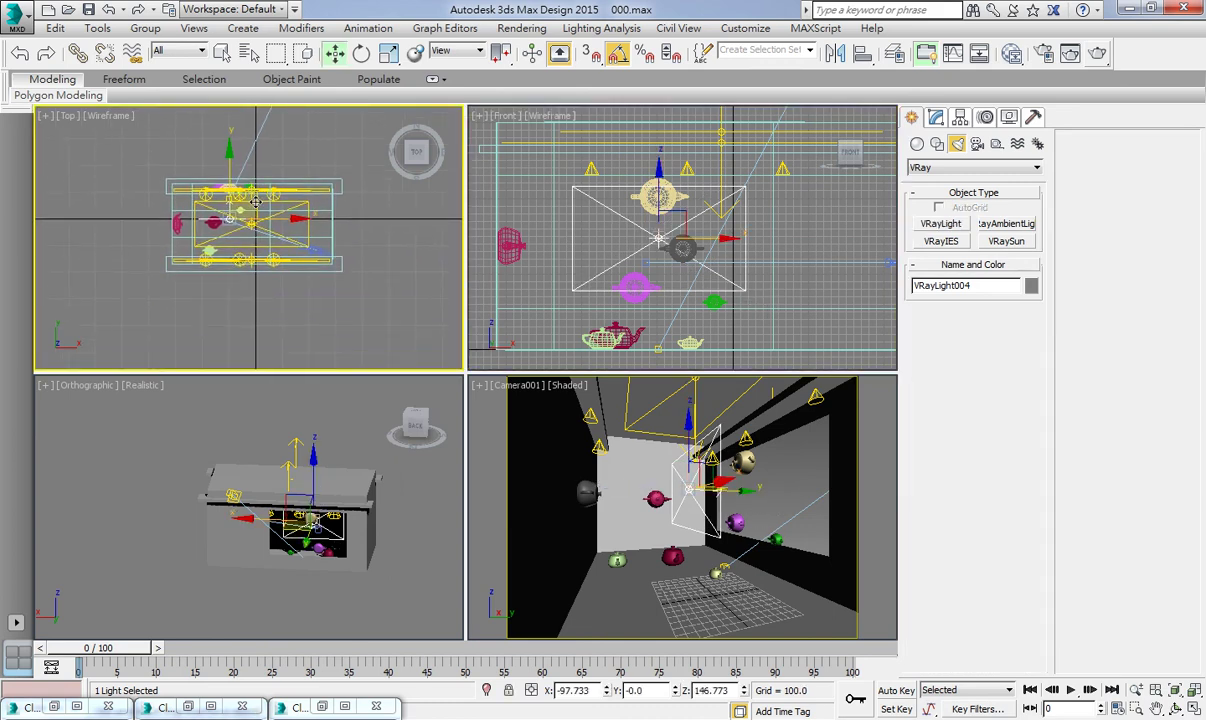
pyautogui.moveTo(210, 232); pyautogui.dragTo(205, 180)
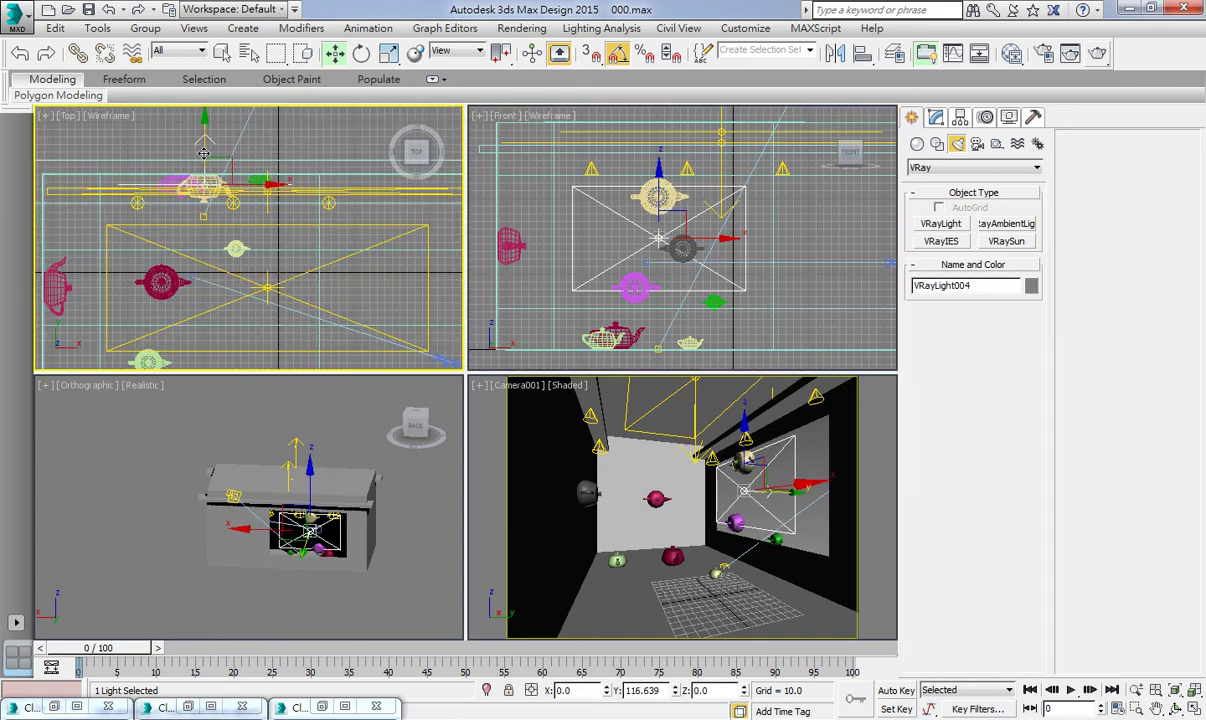
# - Rotate the VRayLight004 plane upright so it faces into the room
pyautogui.rightClick(755, 512)
pyautogui.rightClick(755, 512)
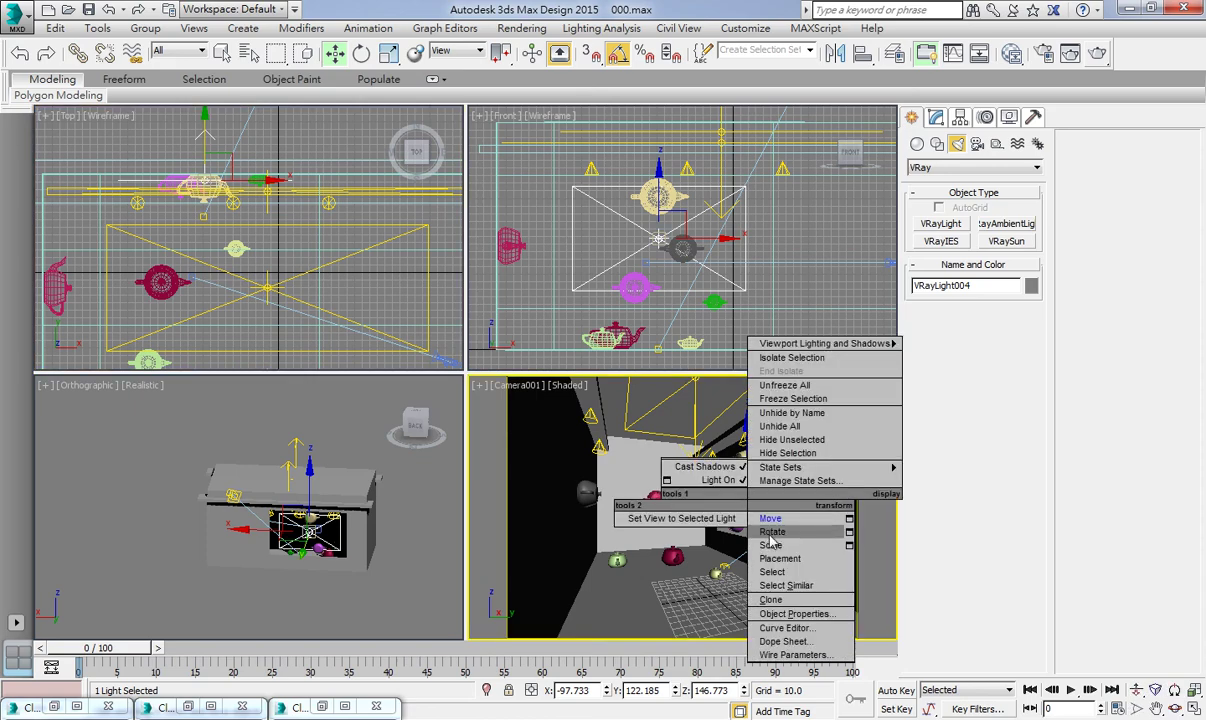
pyautogui.click(794, 530)
pyautogui.moveTo(775, 505)
pyautogui.mouseDown()
pyautogui.moveTo(870, 490)
pyautogui.moveTo(772, 479)
pyautogui.mouseUp()
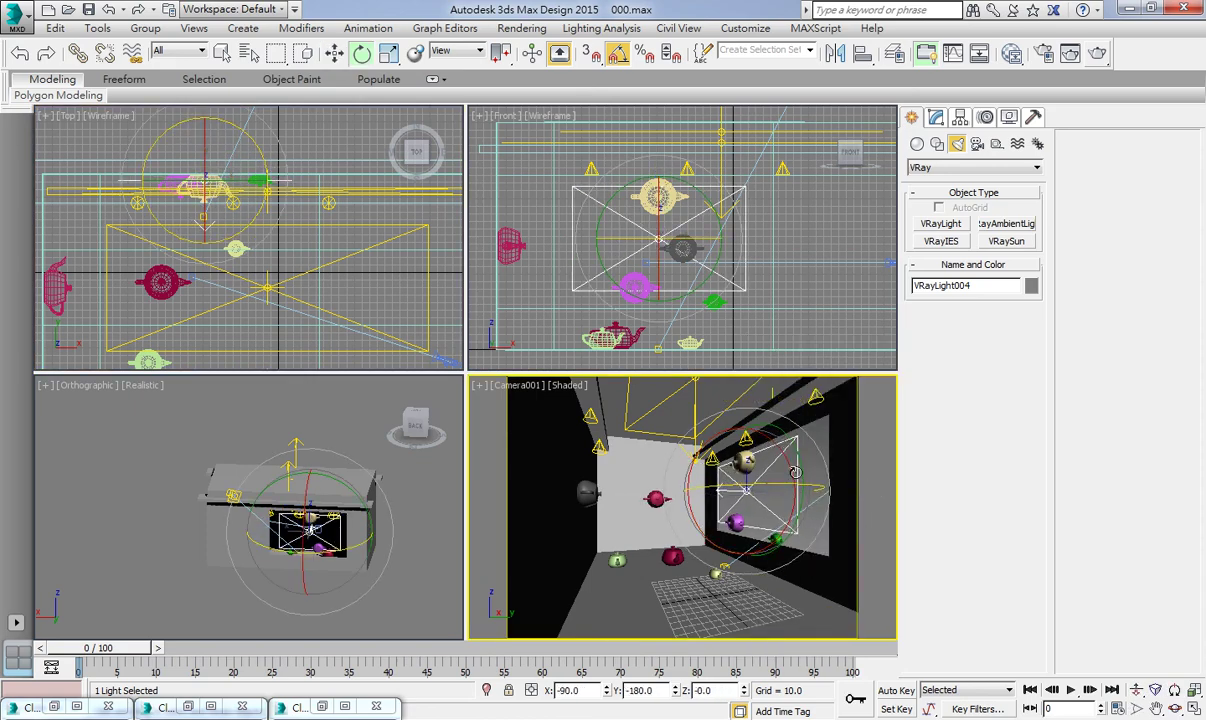
pyautogui.rightClick(763, 498)
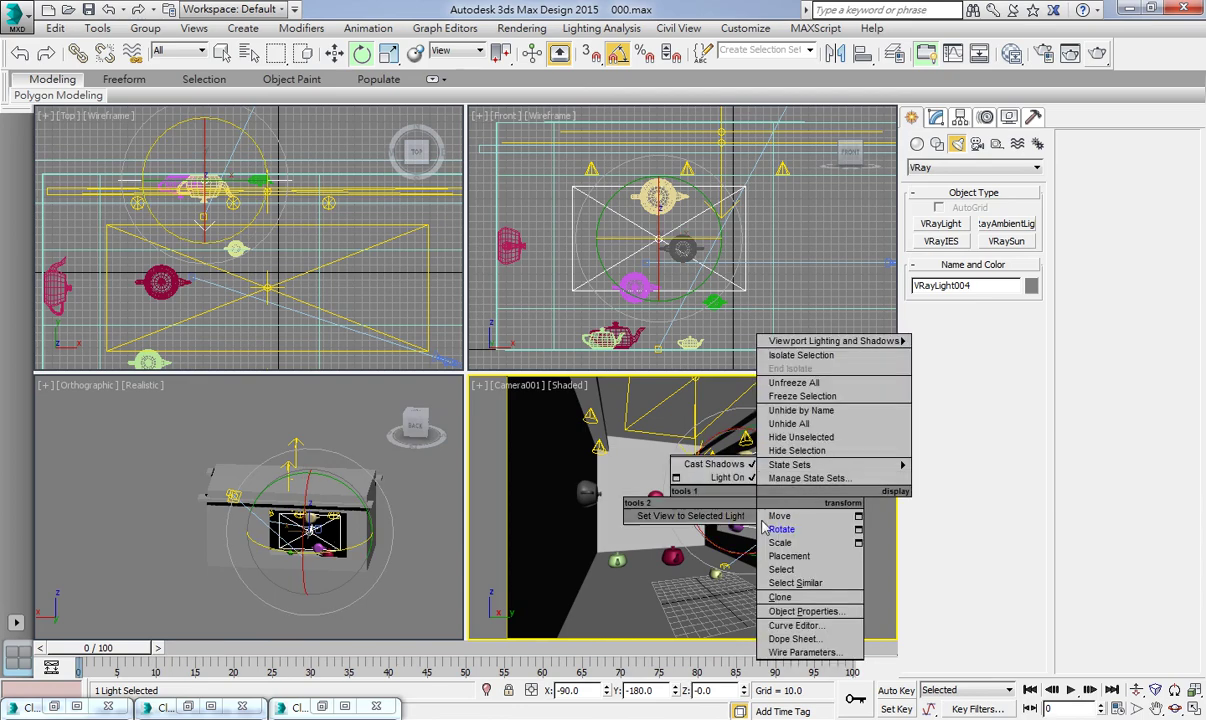
pyautogui.click(797, 512)
# - Turn the lower-left viewport into a Left wireframe view and nudge the light into the window opening
pyautogui.moveTo(342, 508); pyautogui.dragTo(300, 503, button='middle')
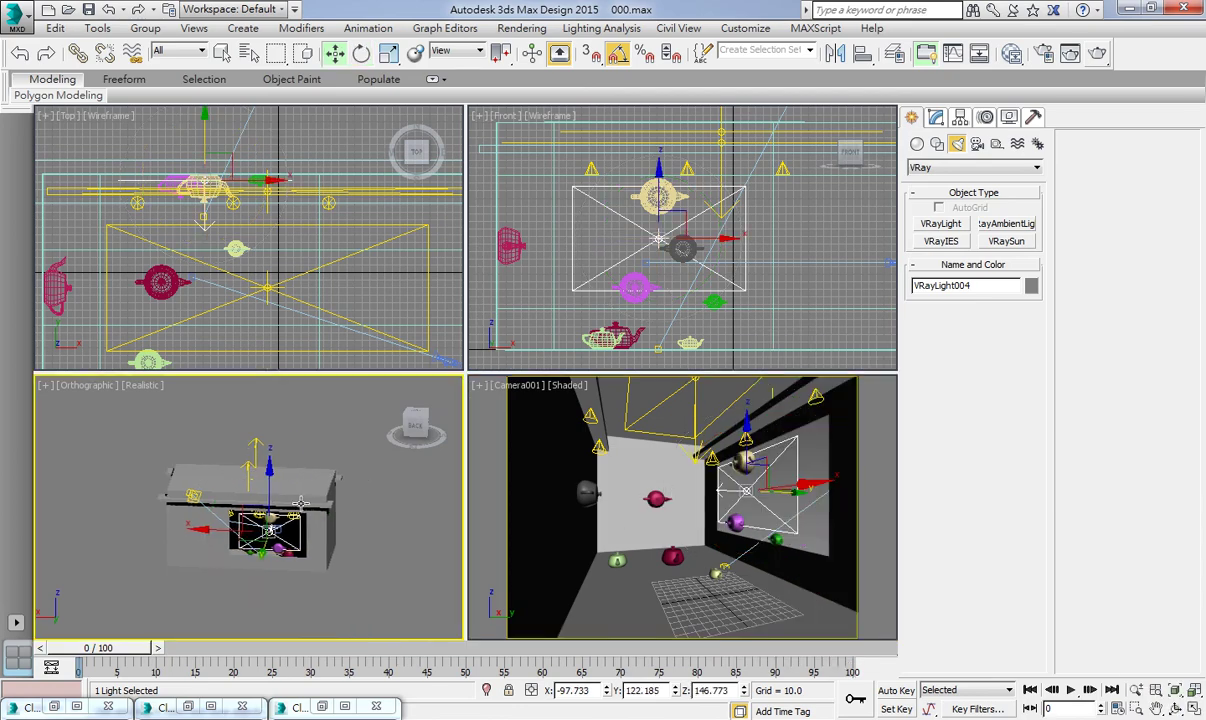
pyautogui.press('l')
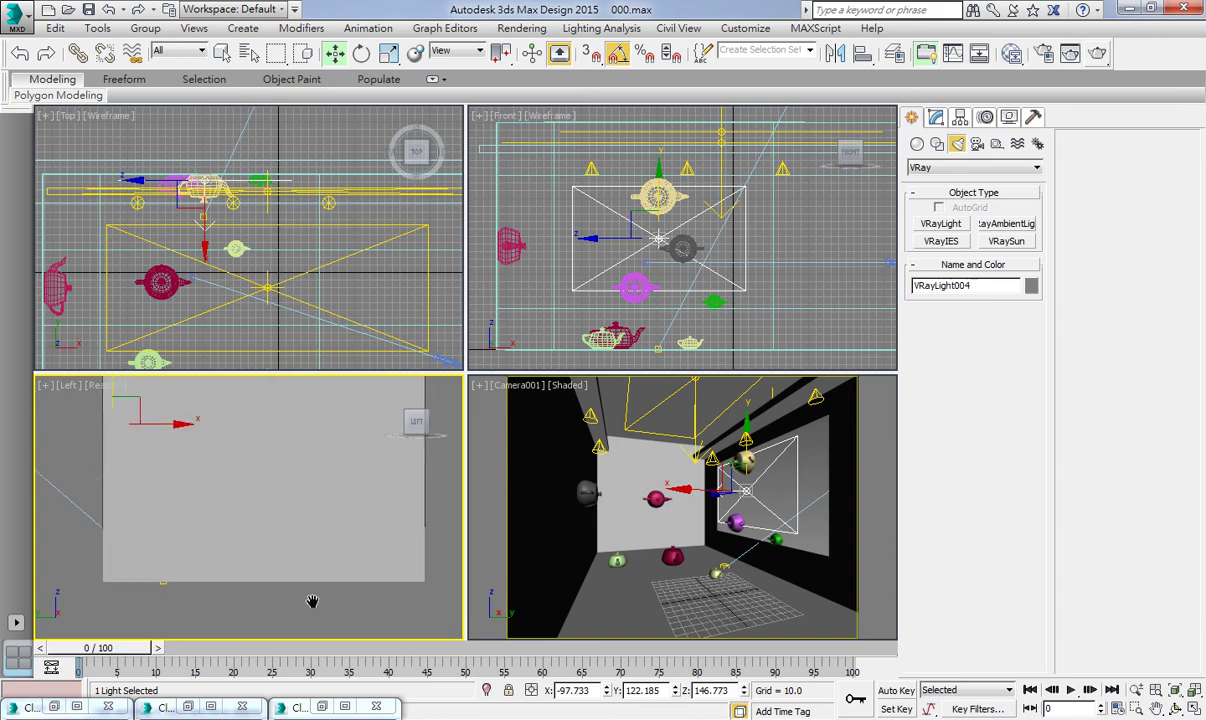
pyautogui.press('F3')
pyautogui.moveTo(291, 520); pyautogui.dragTo(330, 550, button='middle')
pyautogui.scroll(3, 220, 496)
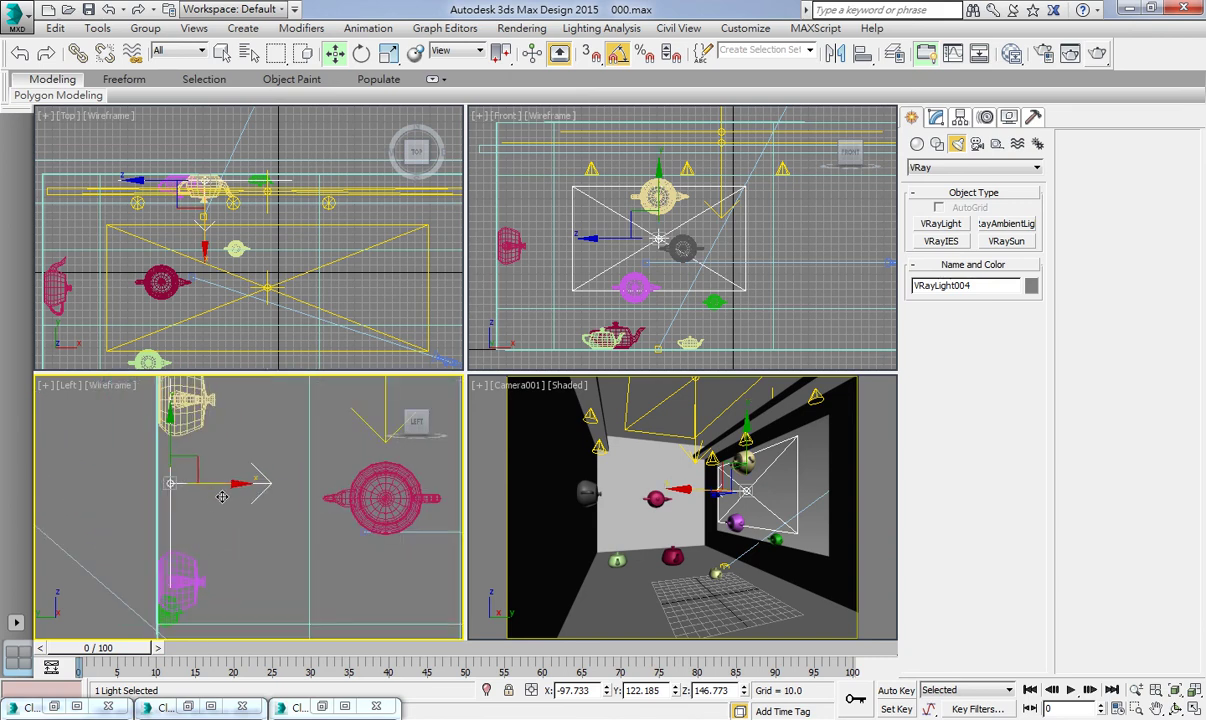
pyautogui.moveTo(166, 480); pyautogui.dragTo(171, 492, button='middle')
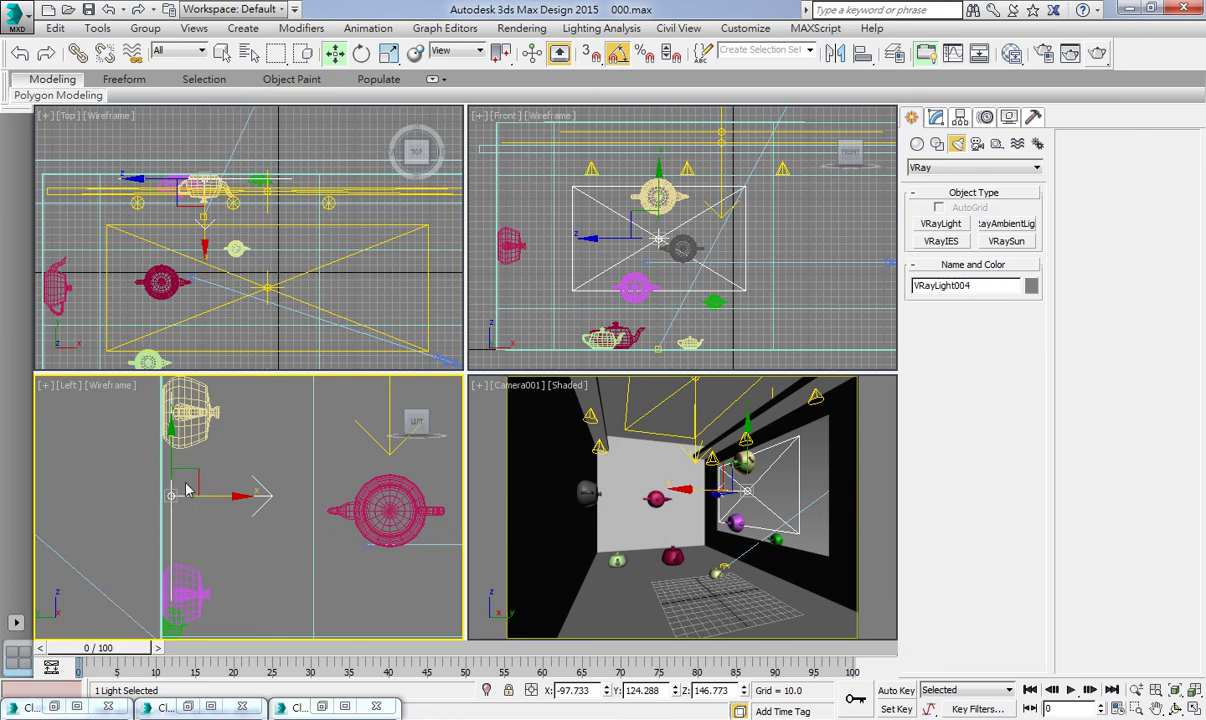
pyautogui.click(783, 467)
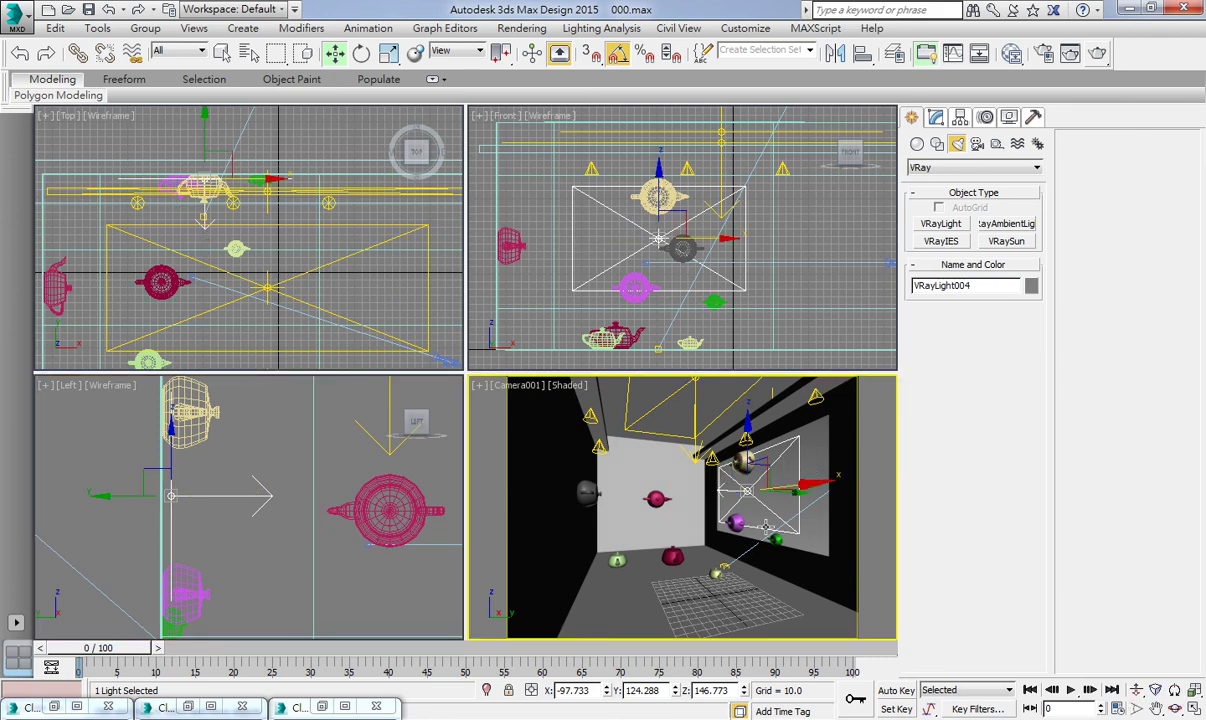
# - Set VRayLight004's Multiplier to 2.0, test-render the Camera001 view, then close the render
pyautogui.click(936, 119)
pyautogui.moveTo(1000, 472); pyautogui.dragTo(909, 455)
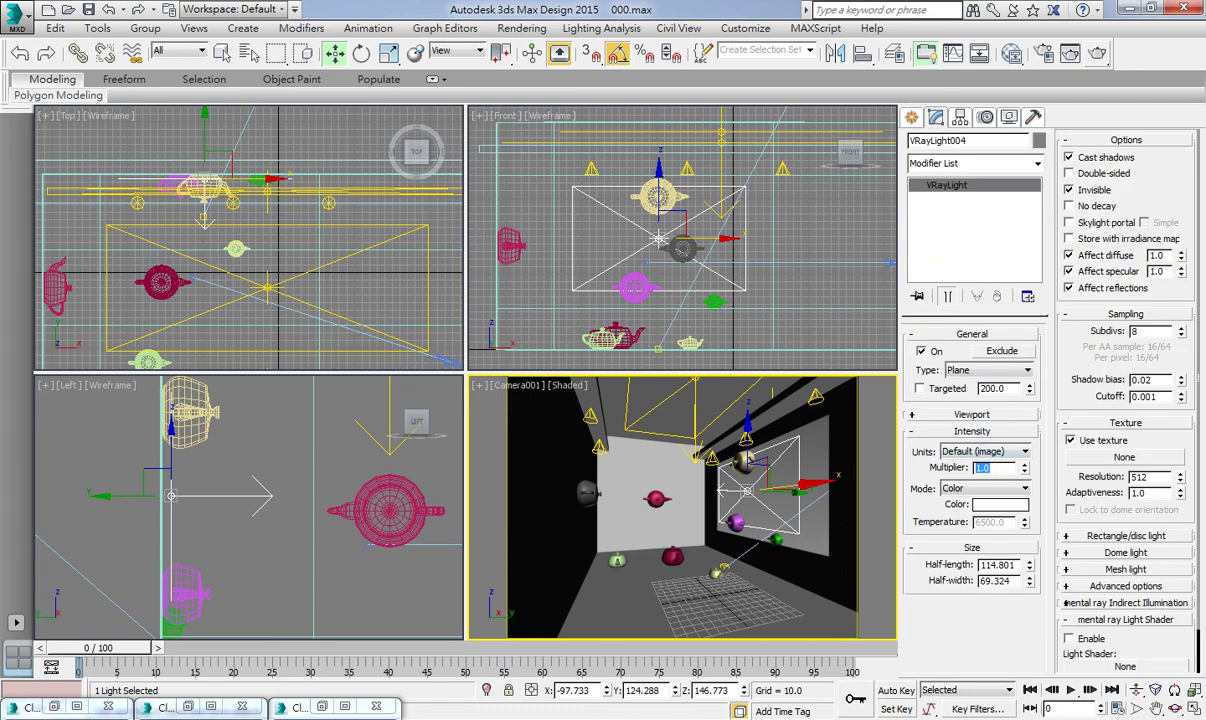
pyautogui.write('2')
pyautogui.click(1043, 53)
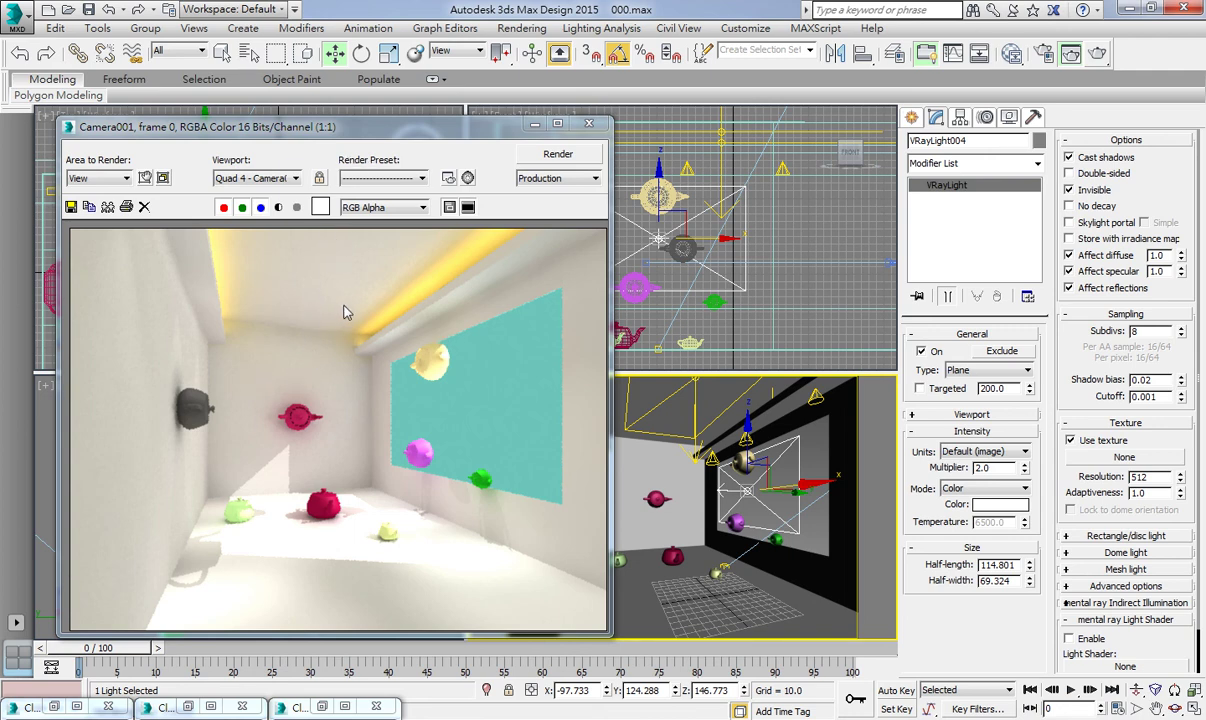
pyautogui.click(970, 488)
pyautogui.click(594, 125)
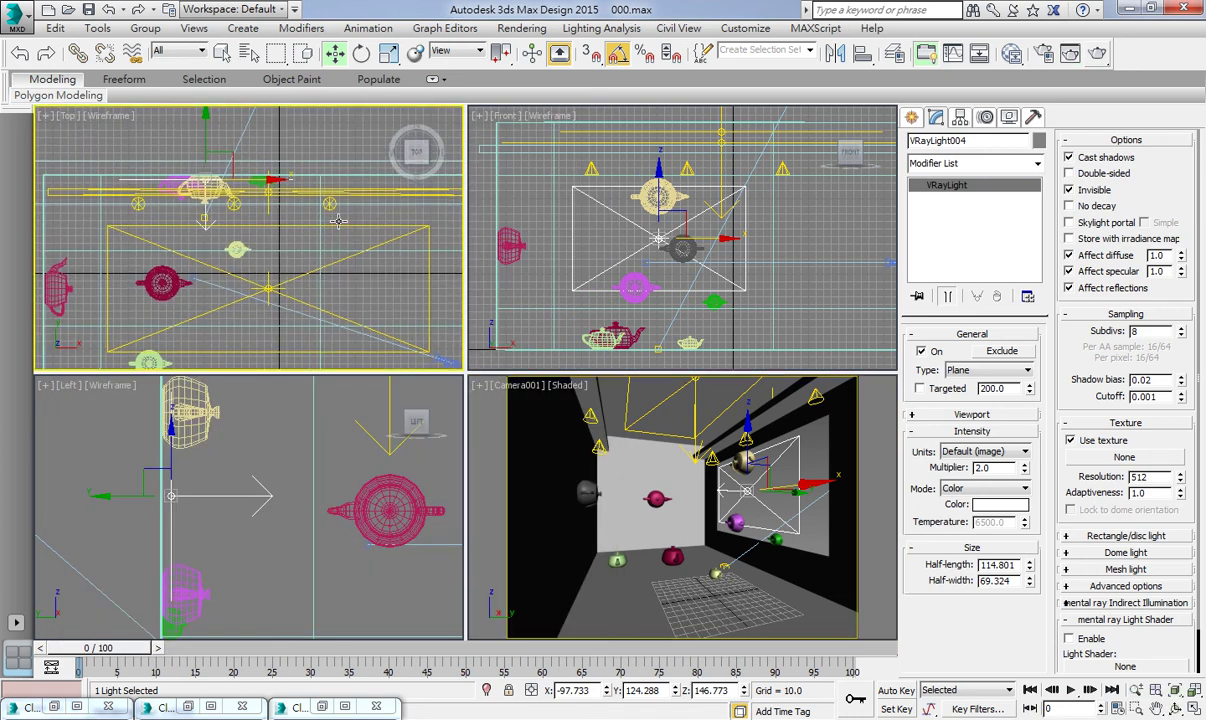
pyautogui.click(325, 188)
# - Review the lights by selecting Direct001 and VRayLight001 in the Top view
pyautogui.moveTo(326, 211); pyautogui.dragTo(322, 250, button='middle')
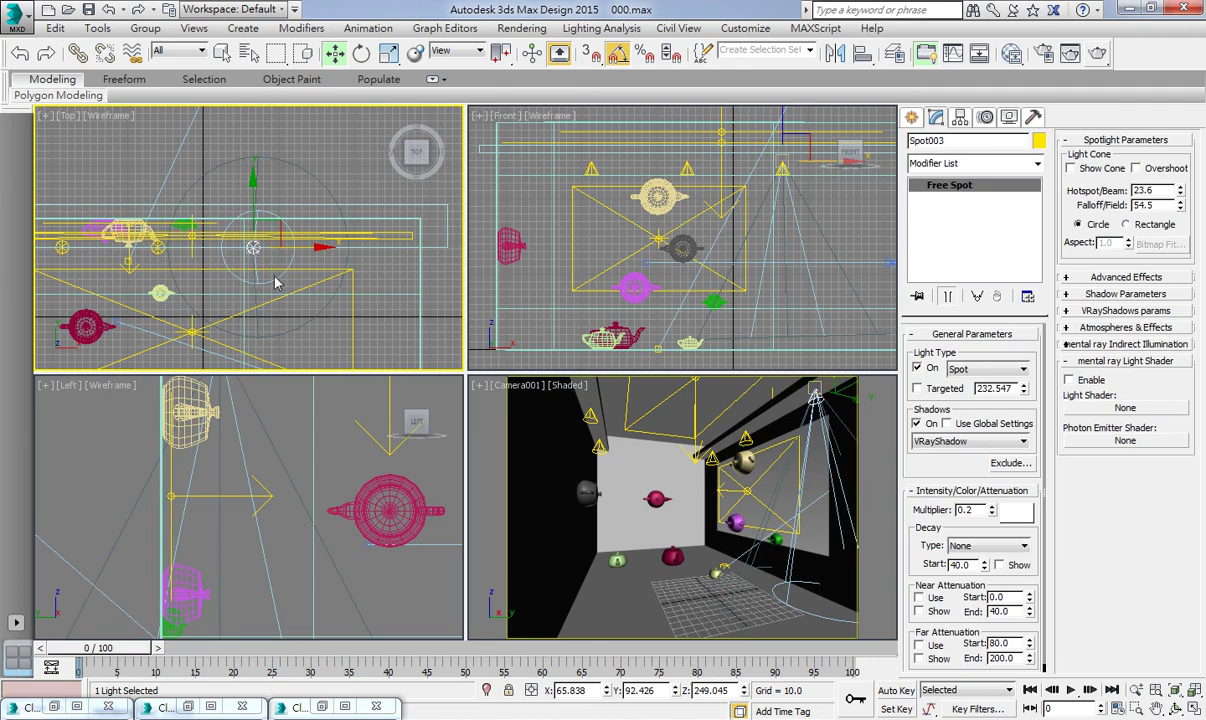
pyautogui.scroll(-2, 291, 312)
pyautogui.scroll(-3, 299, 250)
pyautogui.click(291, 152)
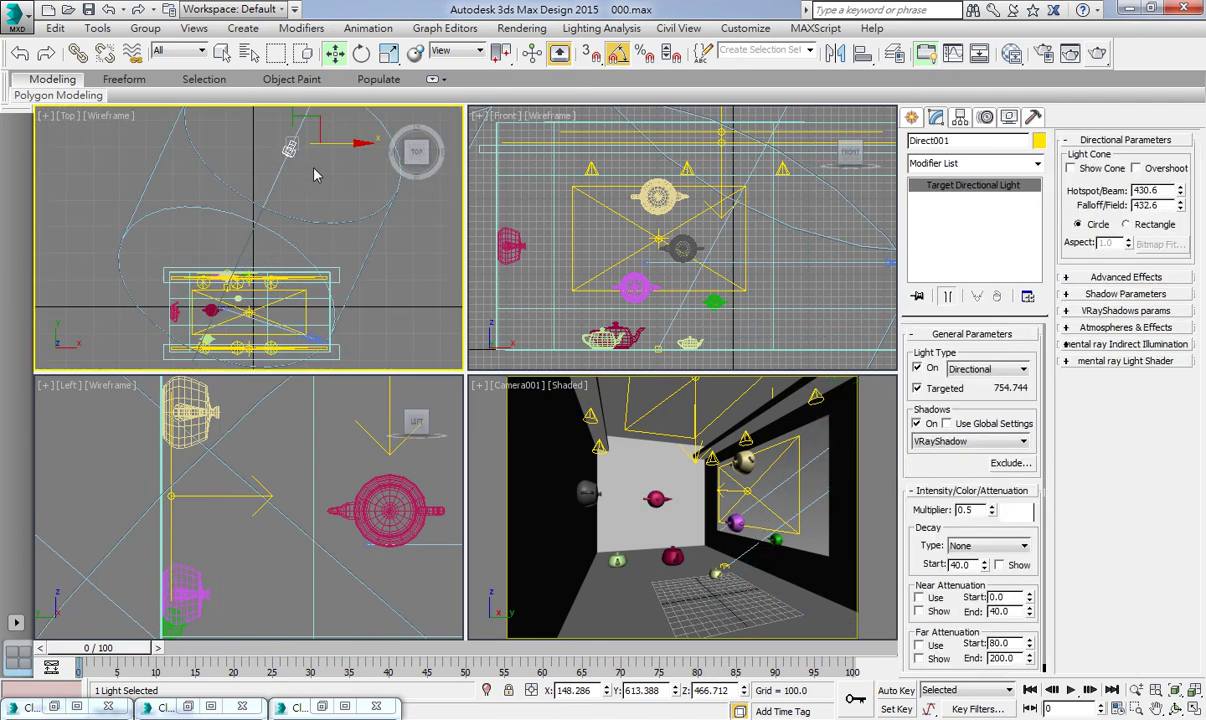
pyautogui.scroll(2, 350, 250)
pyautogui.scroll(2, 343, 248)
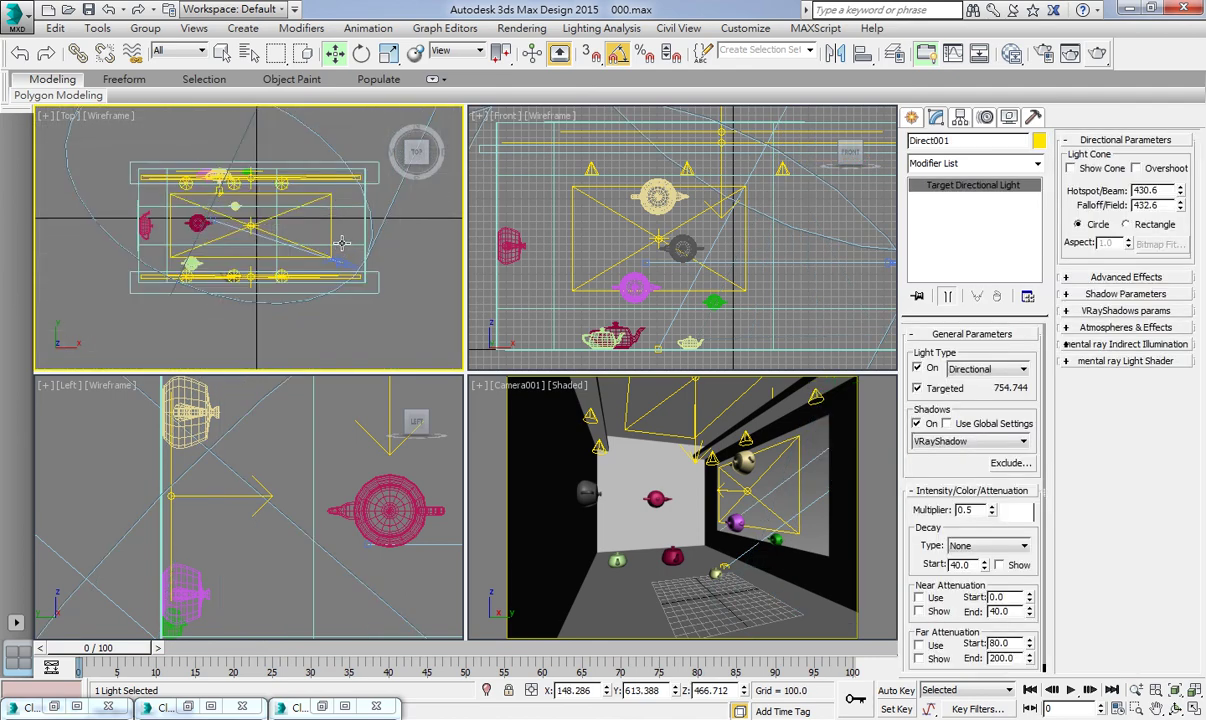
pyautogui.click(333, 242)
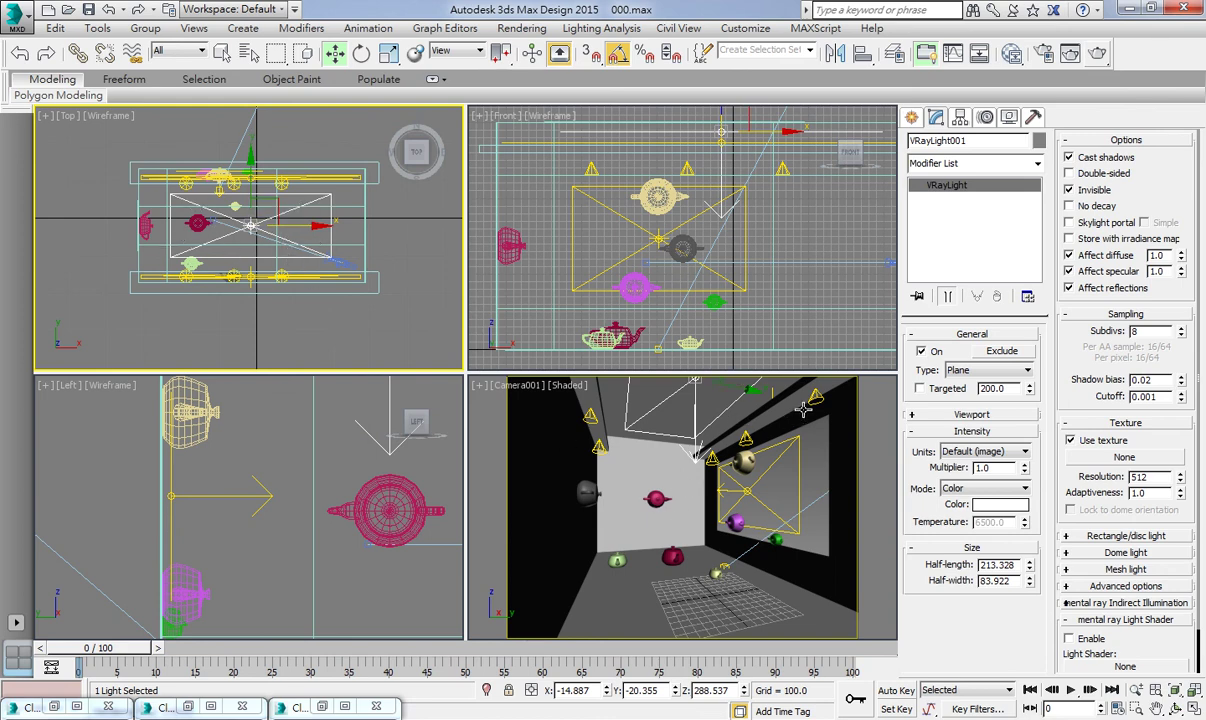
# - Select the window light VRayLight004 and render the Camera001 view again
pyautogui.rightClick(760, 382)
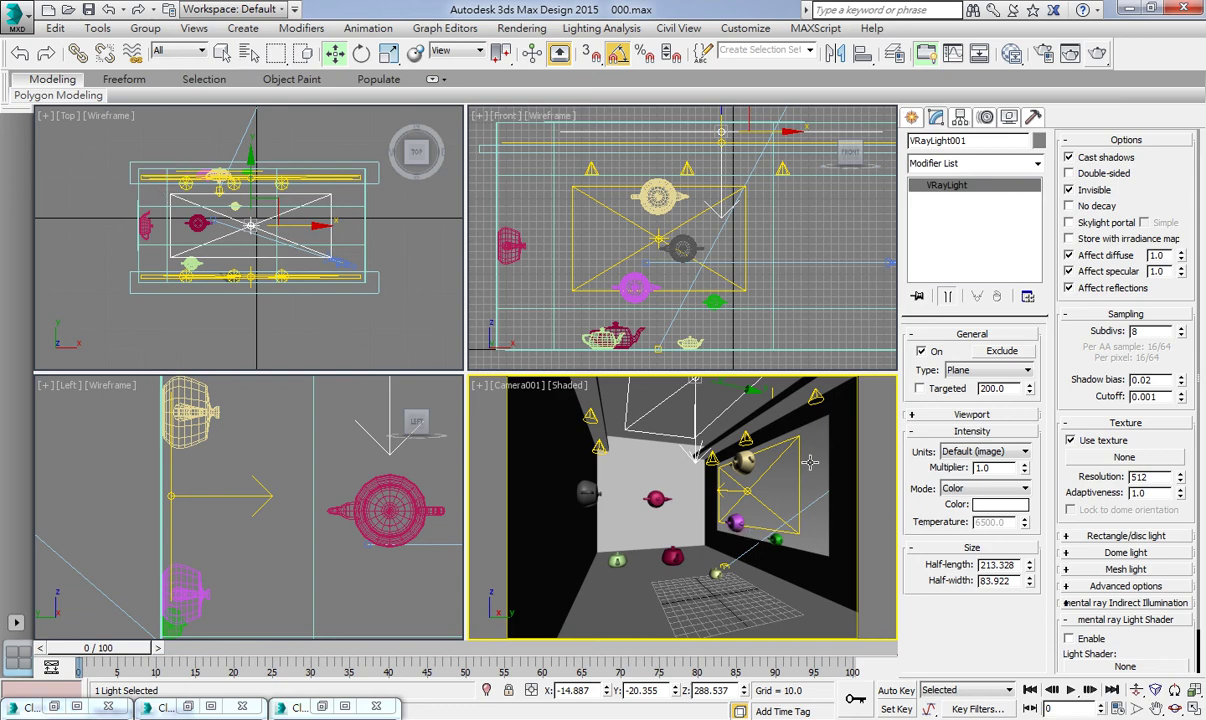
pyautogui.click(799, 466)
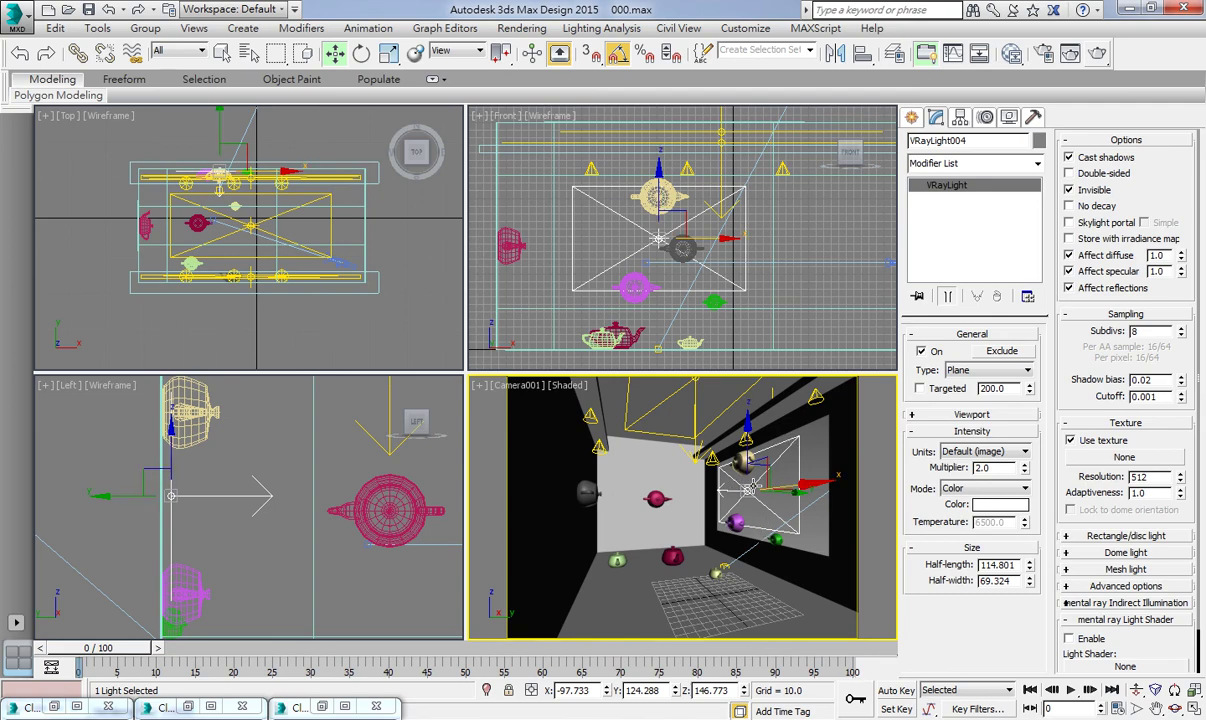
pyautogui.click(1070, 53)
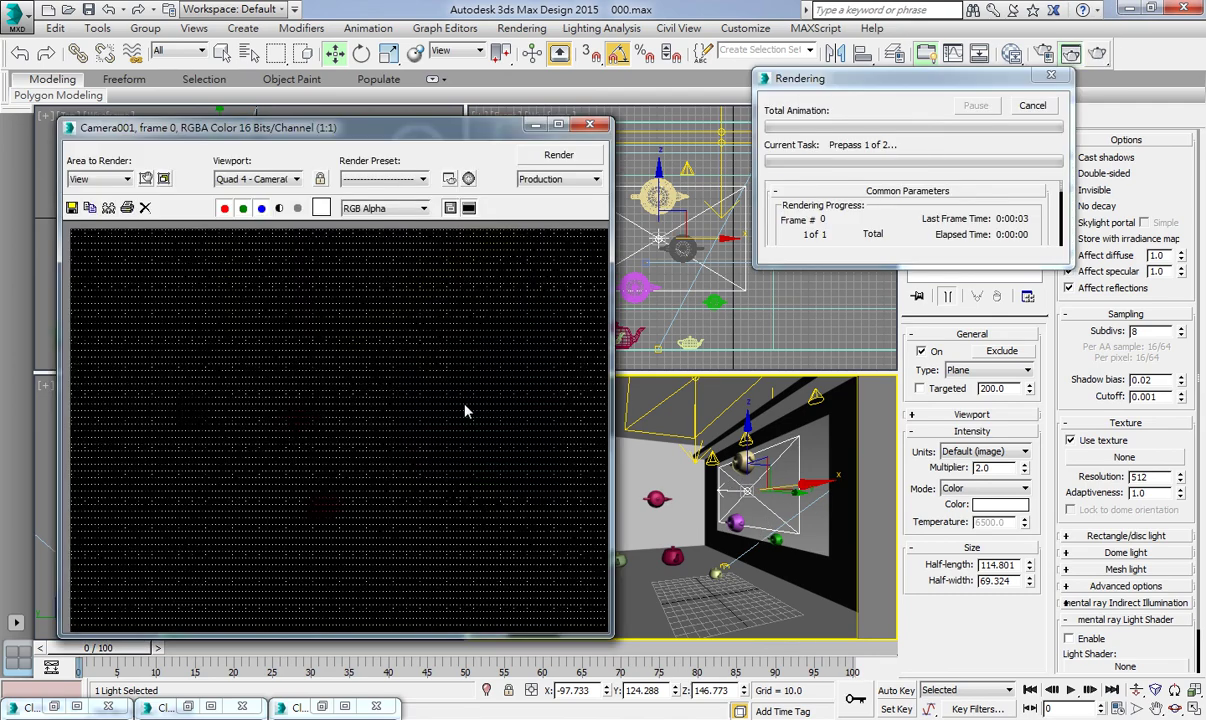